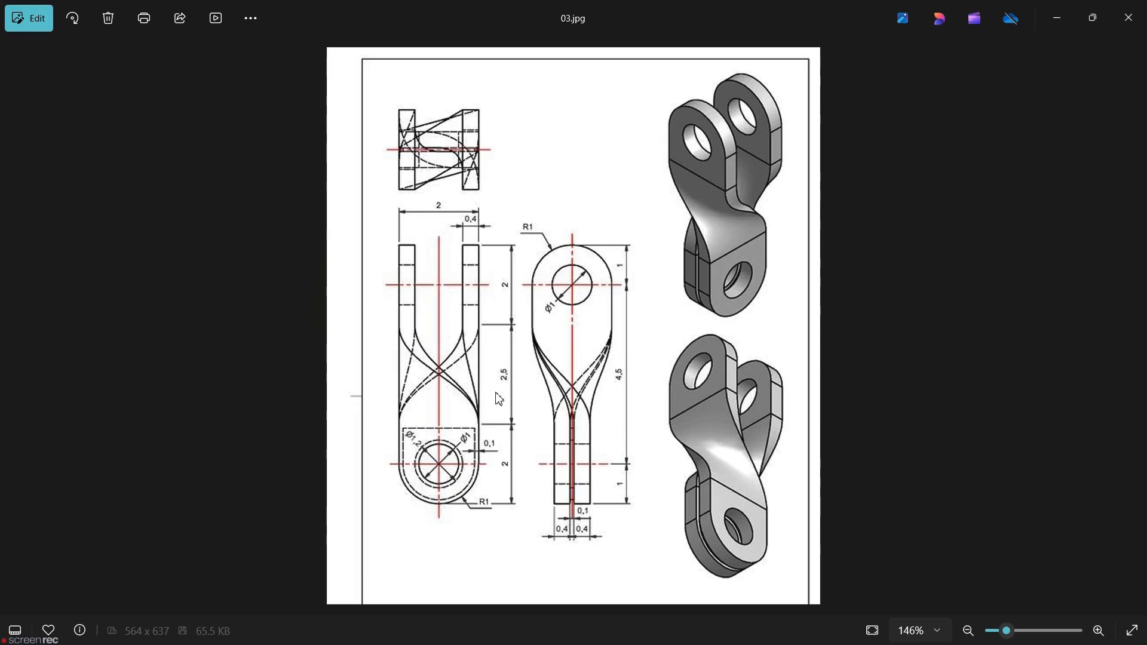
Step: Switch to SolidWorks, create a new part document and set its units to IPS (inch, pound, second)
{"action": "key", "text": "alt+Tab"}
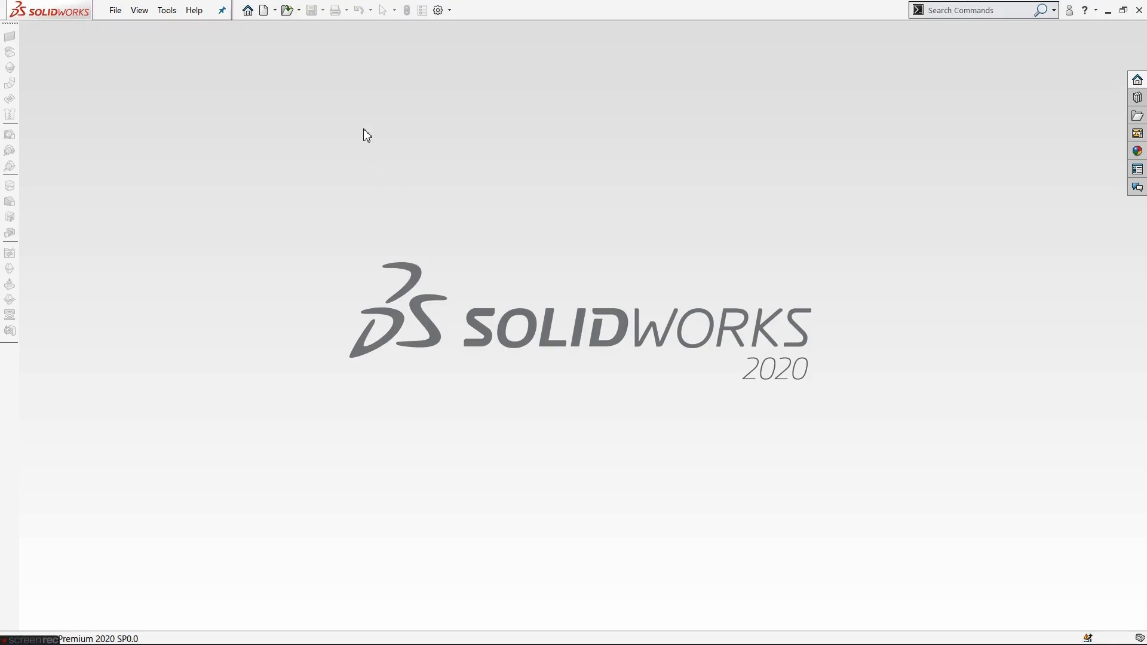
{"action": "left_click", "coordinate": [264, 10]}
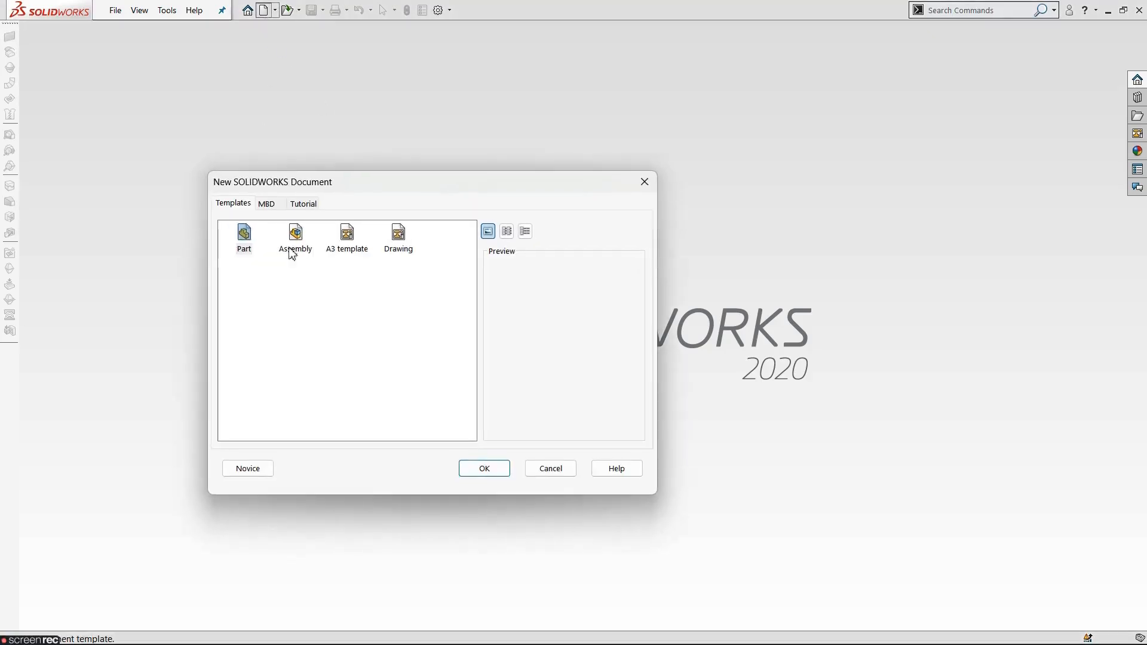
{"action": "left_click", "coordinate": [500, 472]}
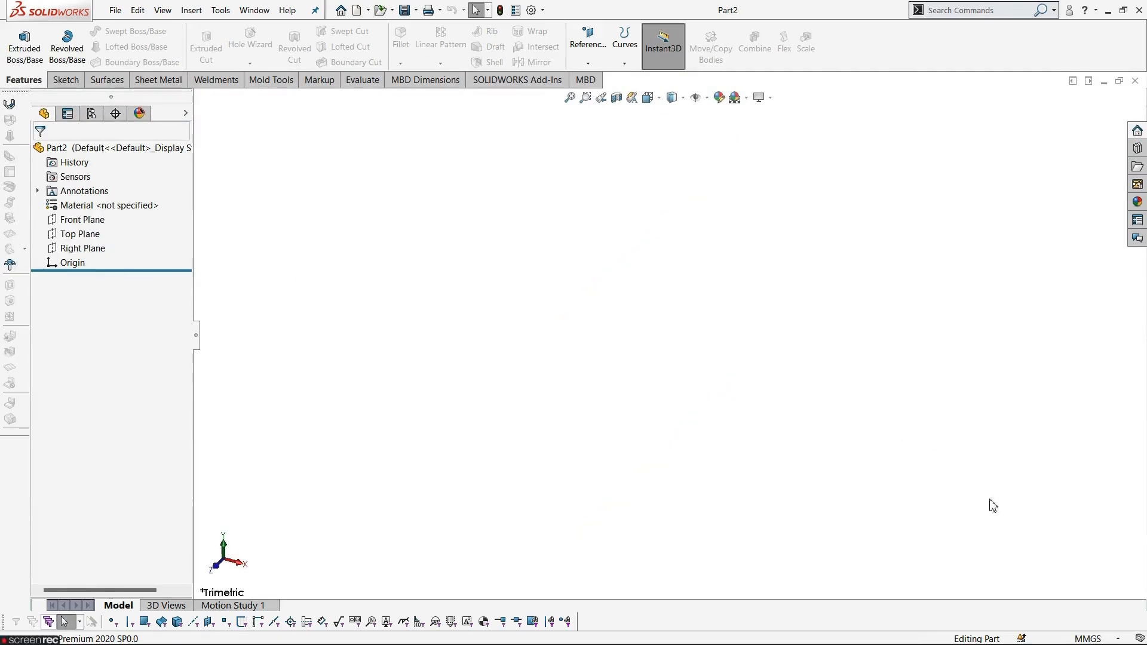
{"action": "left_click", "coordinate": [1084, 638]}
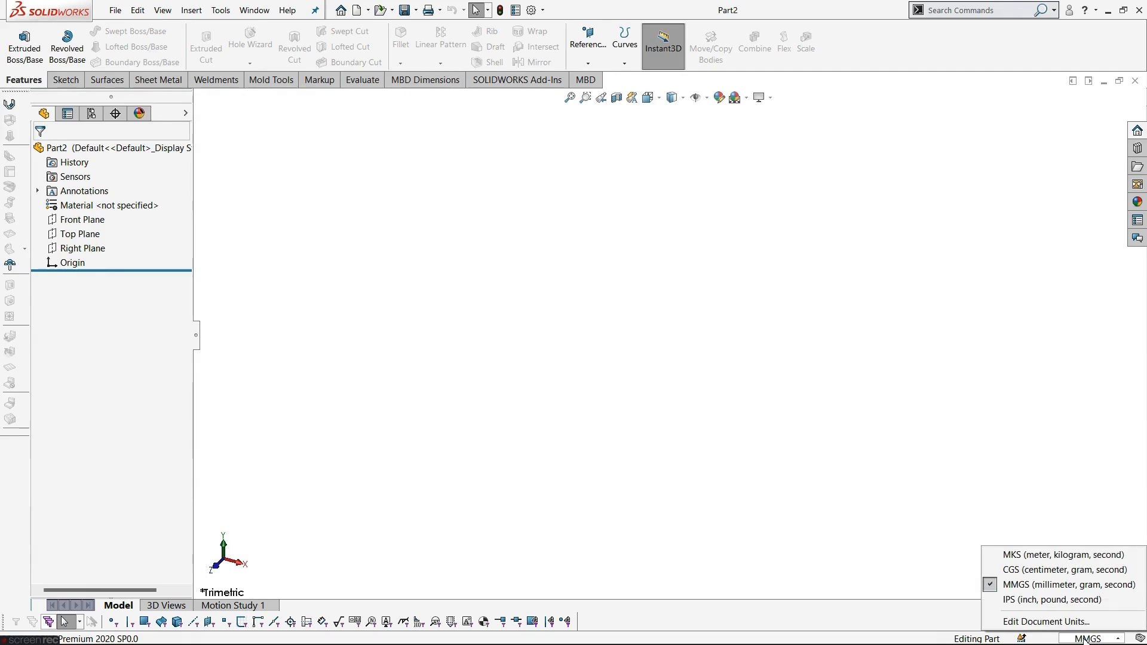
{"action": "left_click", "coordinate": [1061, 599]}
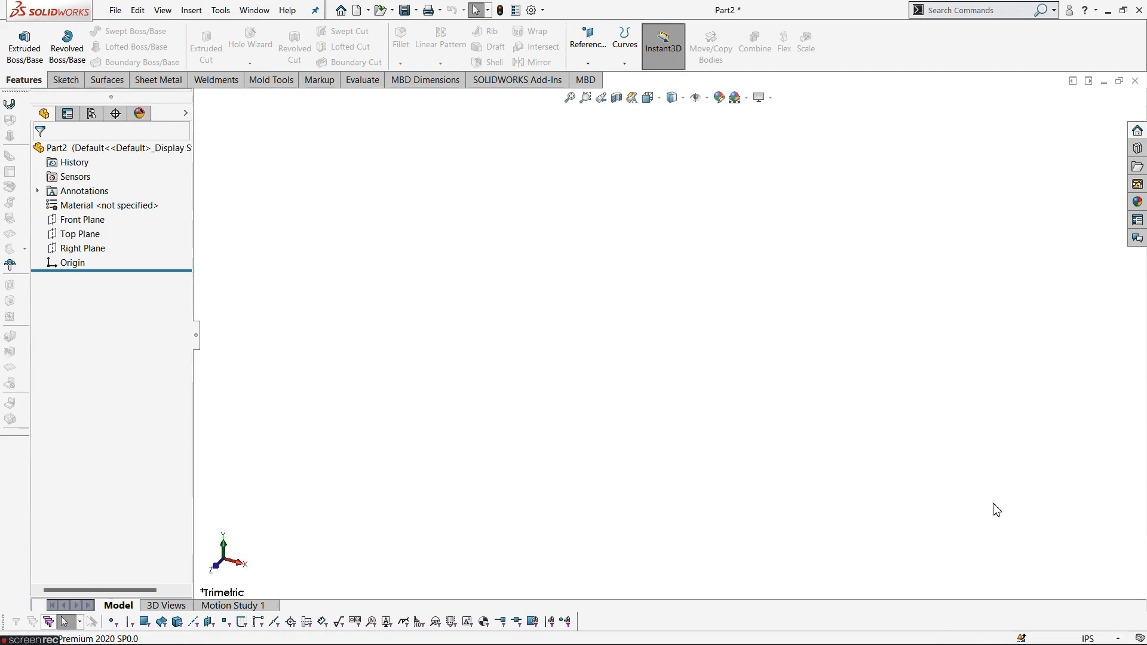
Step: On the Front Plane, sketch a vertical midpoint line about 3.04 in long, centred on the origin
{"action": "left_click", "coordinate": [72, 221]}
{"action": "left_click", "coordinate": [114, 199]}
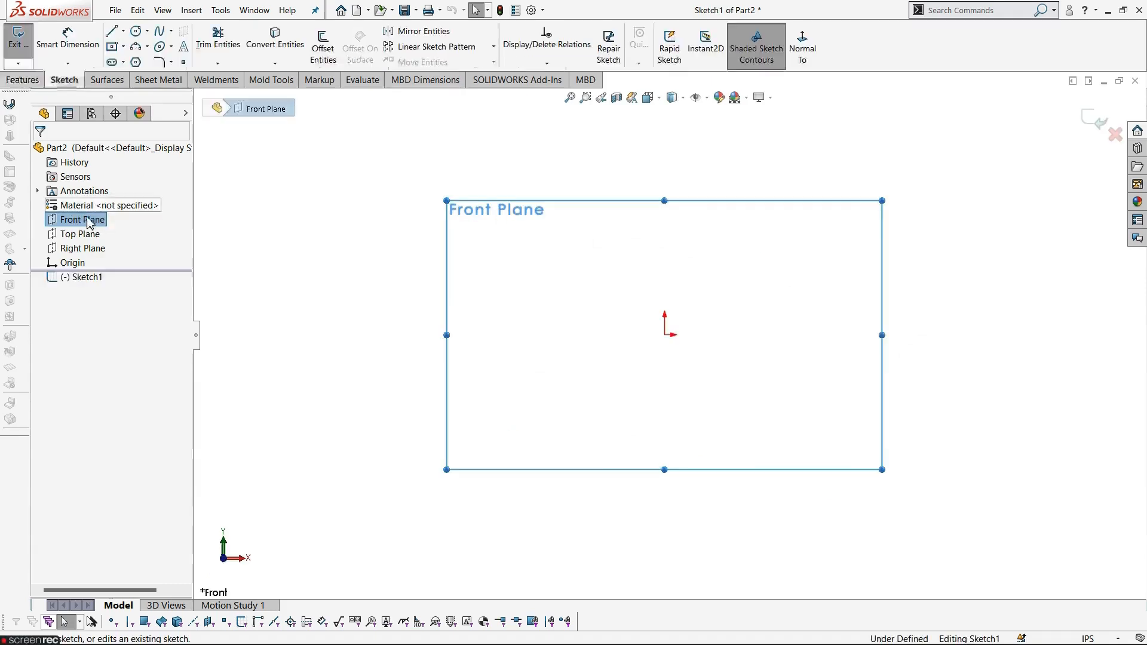
{"action": "left_click", "coordinate": [359, 326]}
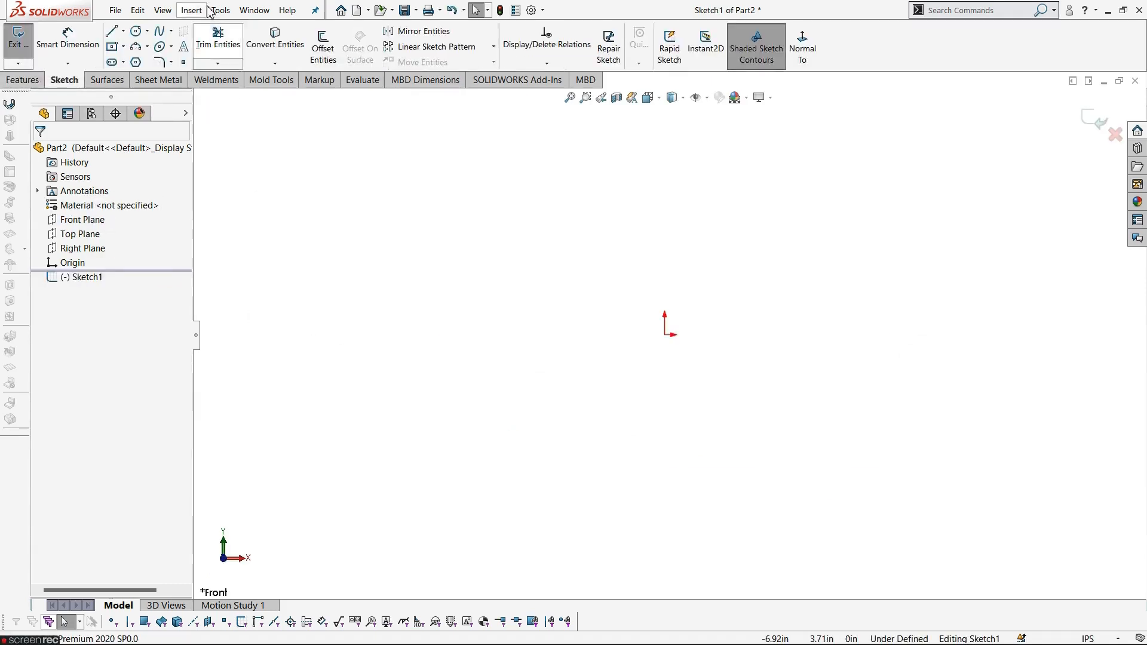
{"action": "left_click", "coordinate": [124, 31]}
{"action": "left_click", "coordinate": [147, 78]}
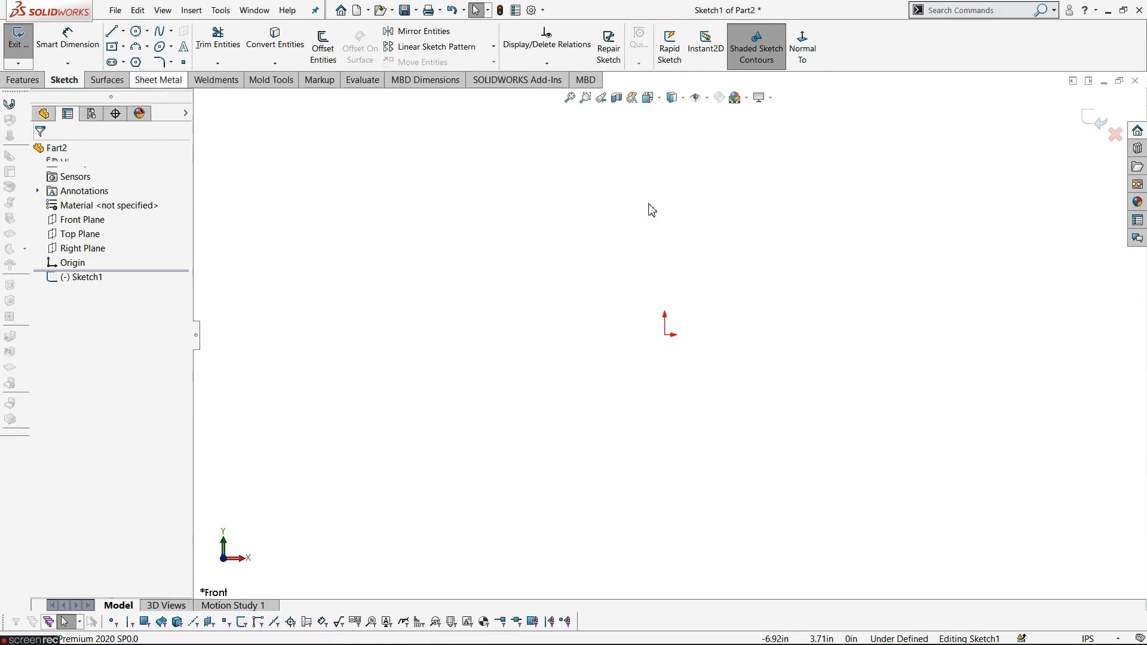
{"action": "left_click", "coordinate": [665, 335]}
{"action": "left_click", "coordinate": [665, 429]}
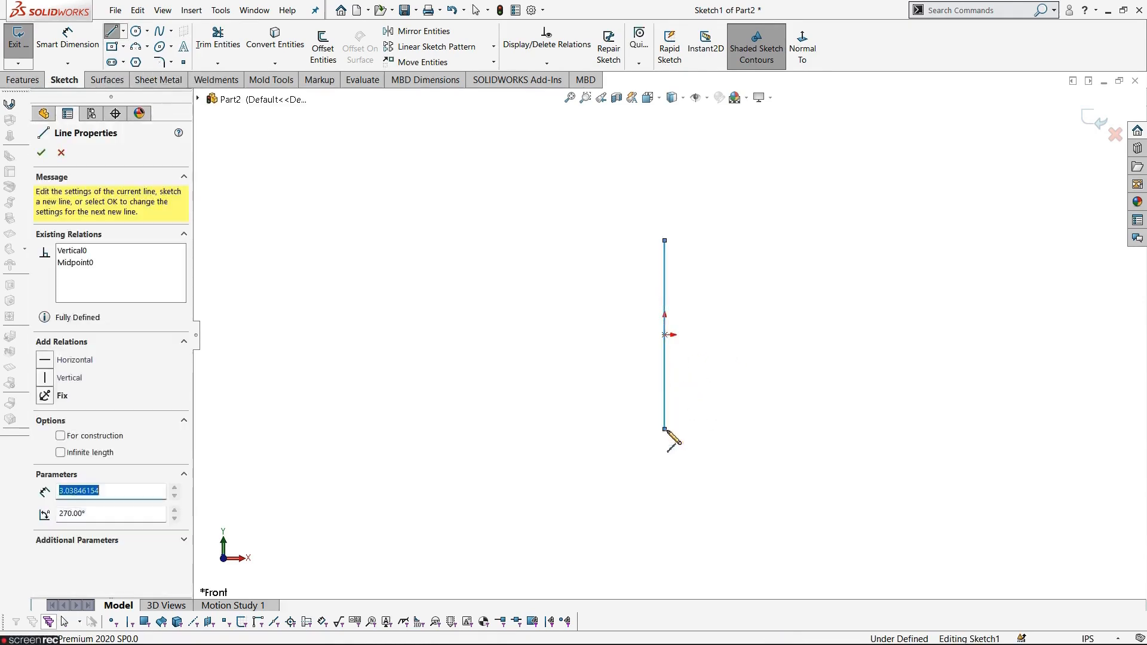
{"action": "key", "text": "Escape"}
Step: Dimension the vertical line's length and set it to 2.5 in
{"action": "left_click", "coordinate": [68, 38]}
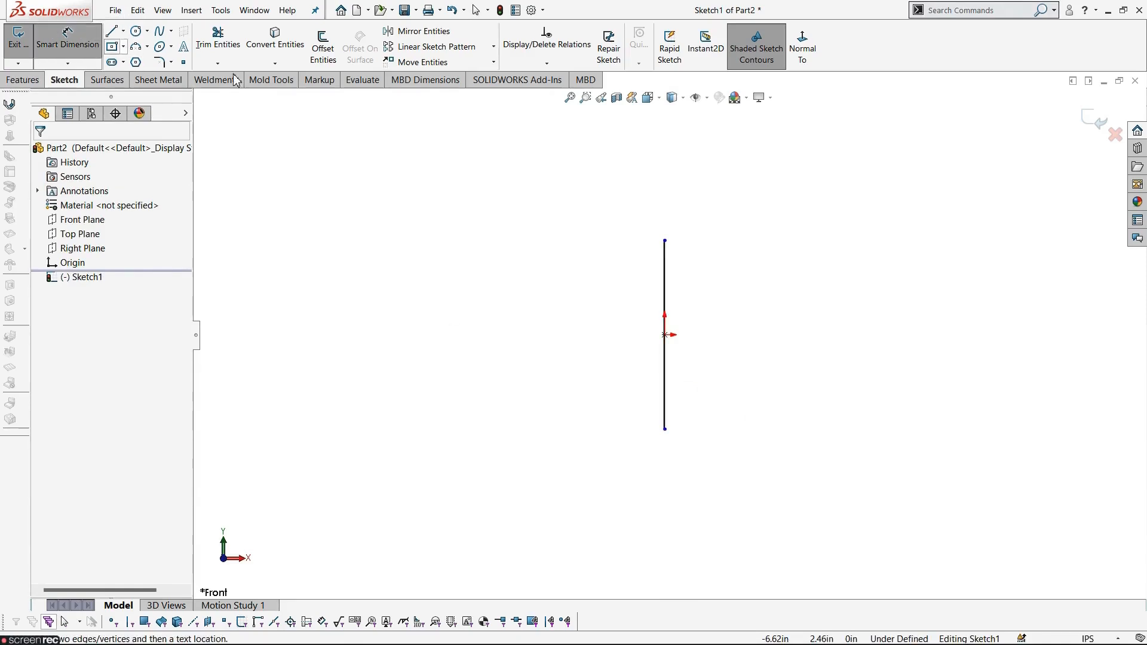
{"action": "left_click", "coordinate": [666, 296]}
{"action": "left_click", "coordinate": [726, 325]}
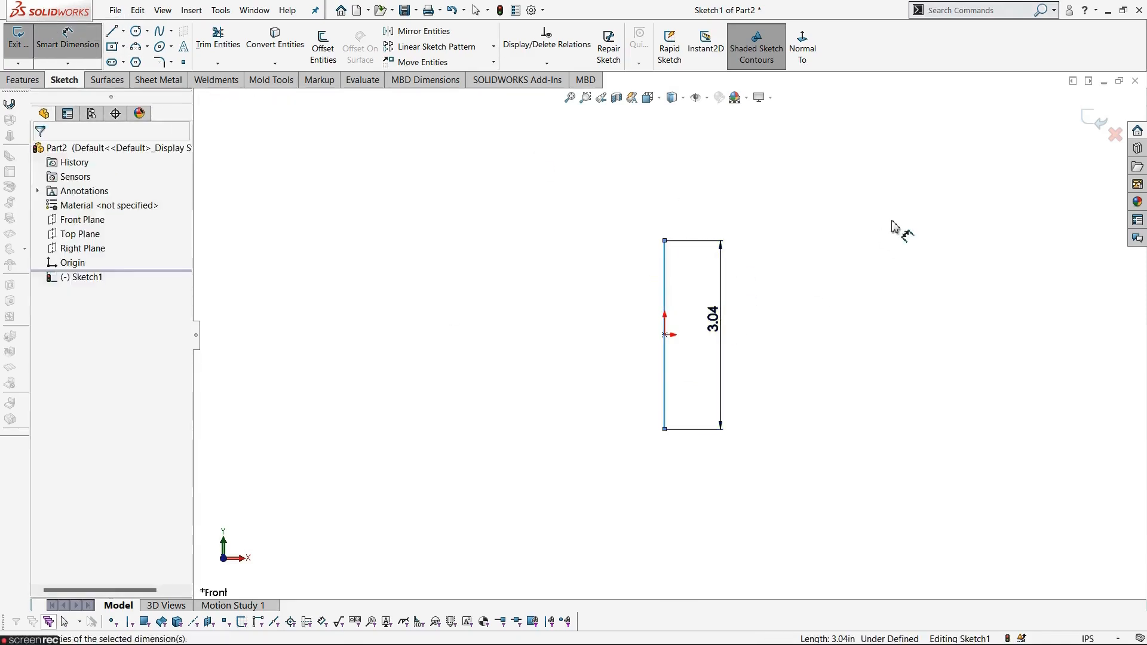
{"action": "type", "text": "2.5"}
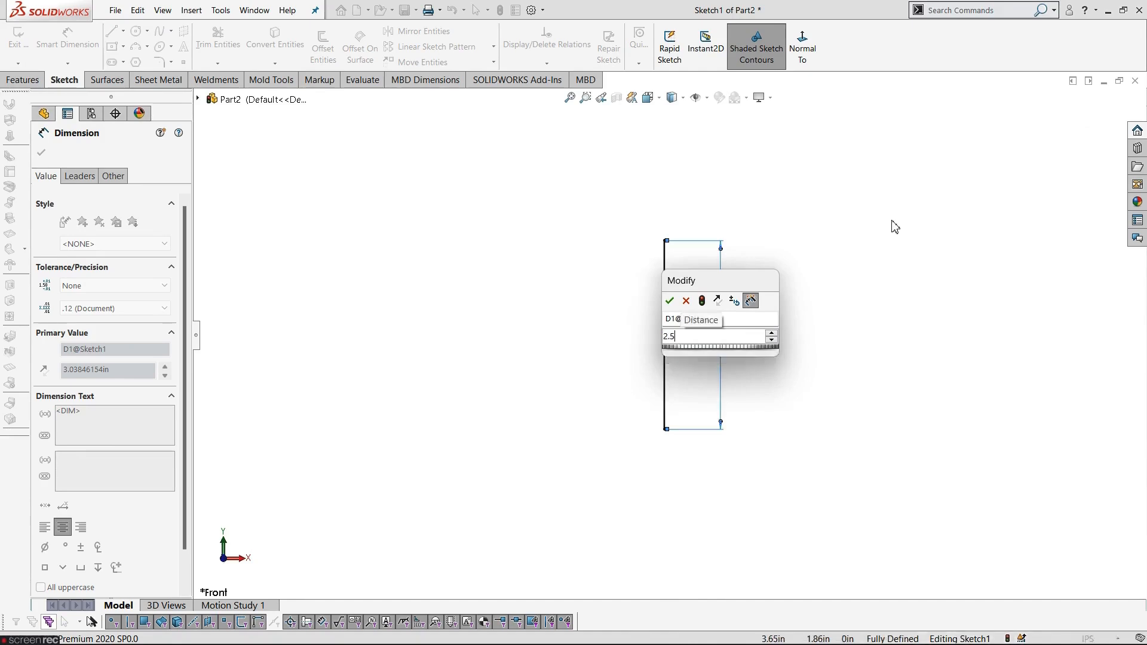
{"action": "key", "text": "Return"}
{"action": "key", "text": "Escape"}
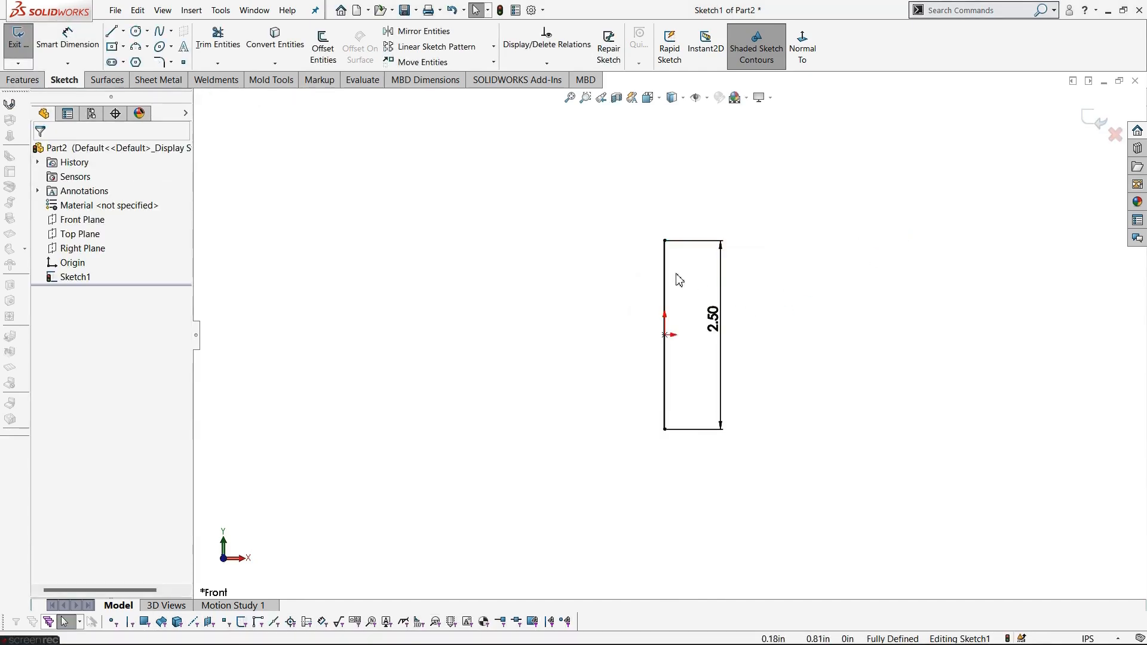
Step: Convert the vertical line to construction geometry and exit the sketch
{"action": "left_click", "coordinate": [665, 269]}
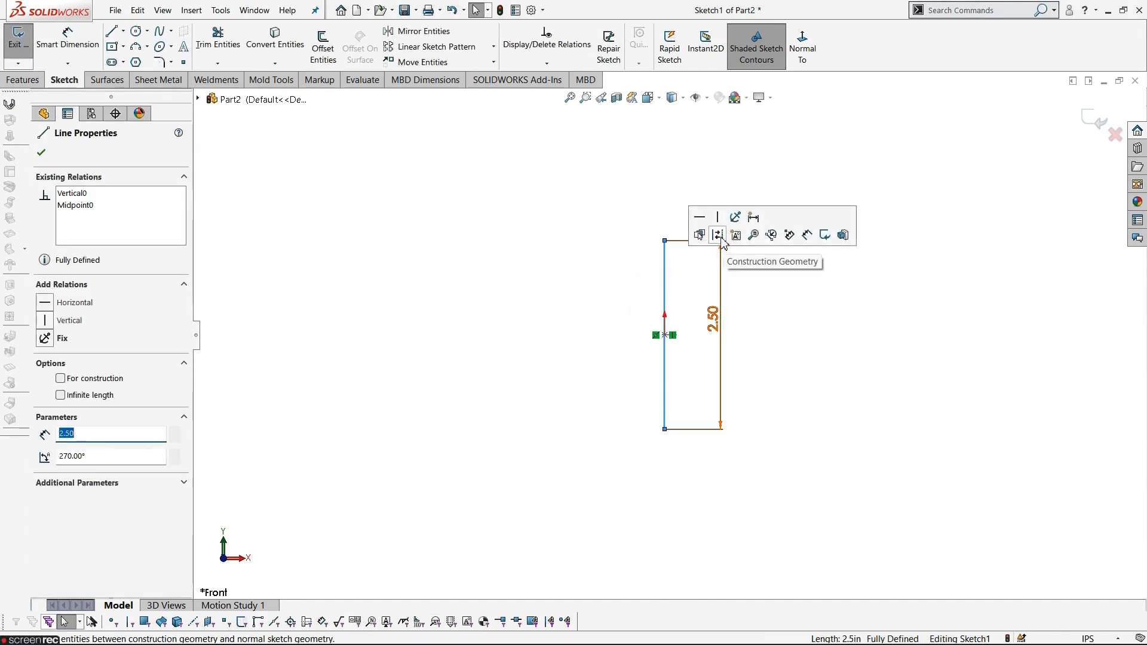
{"action": "left_click", "coordinate": [718, 236]}
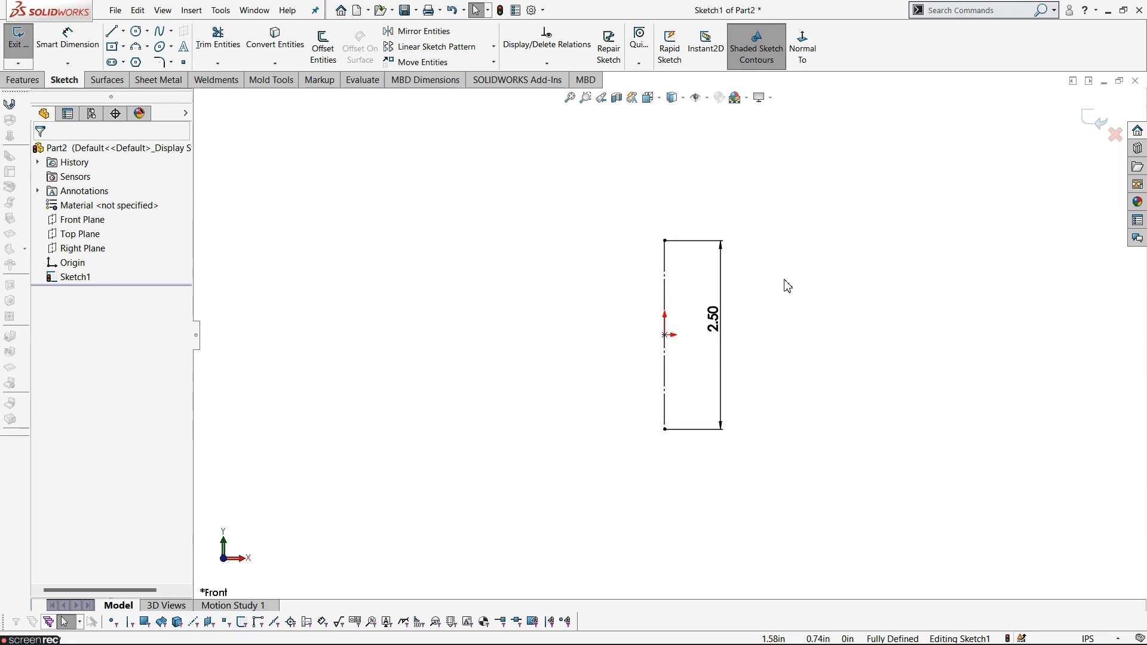
{"action": "left_click", "coordinate": [18, 39]}
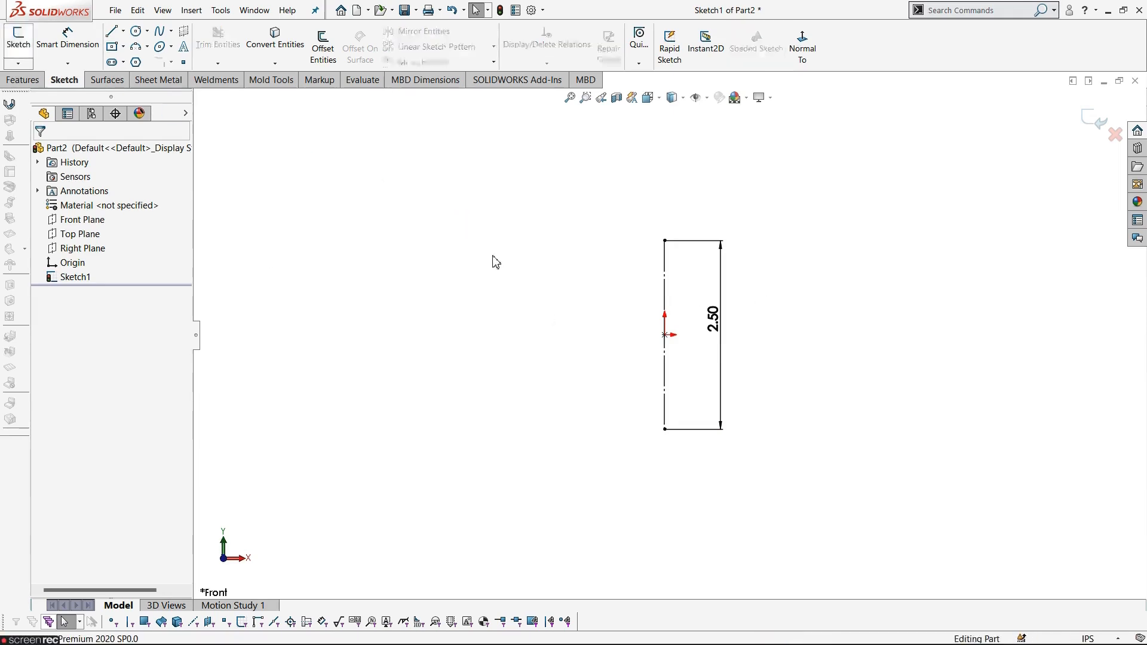
Step: Create a reference plane parallel to the Top Plane through the upper endpoint of the construction line
{"action": "middle_click_drag", "start_coordinate": [515, 284], "coordinate": [499, 346]}
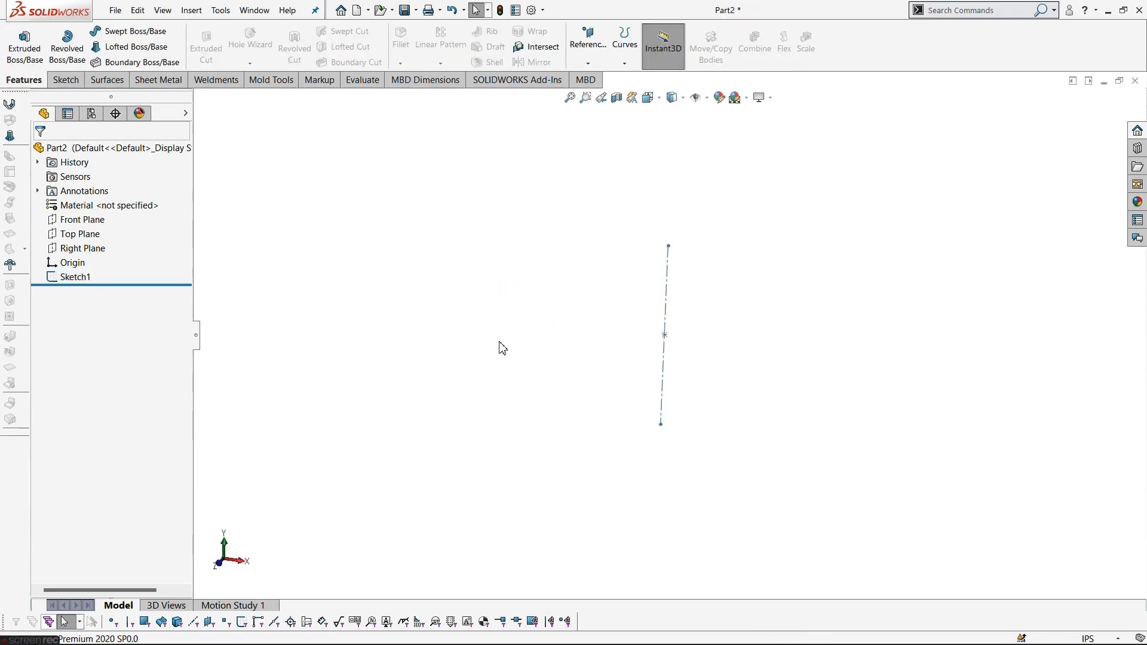
{"action": "left_click", "coordinate": [79, 234]}
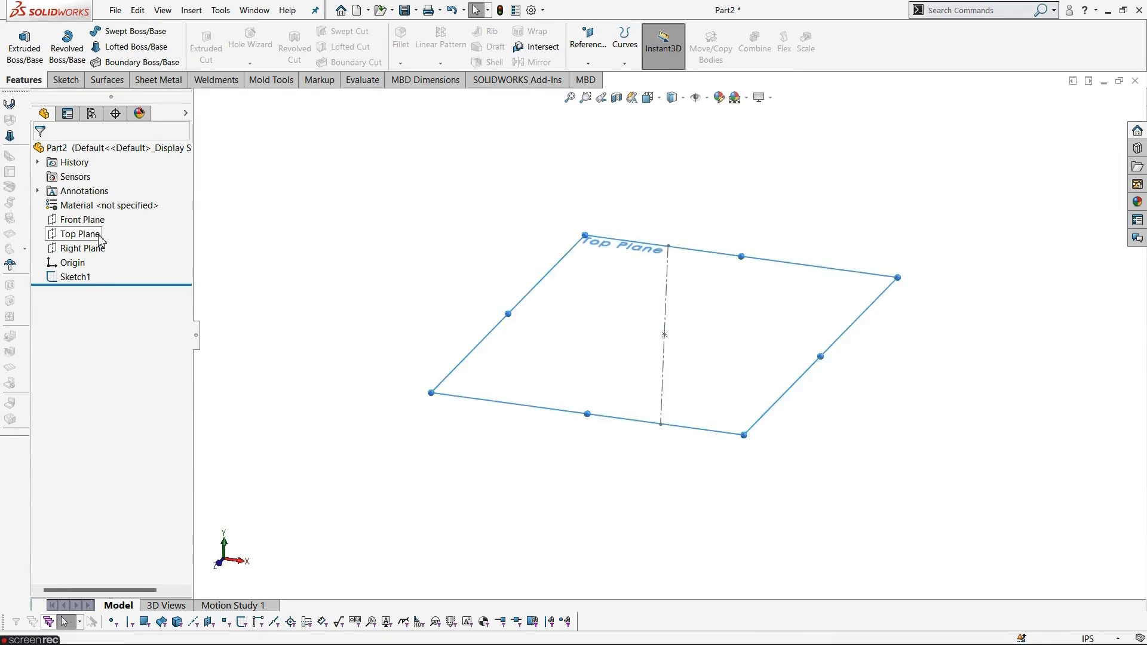
{"action": "middle_click_drag", "start_coordinate": [561, 335], "coordinate": [557, 281]}
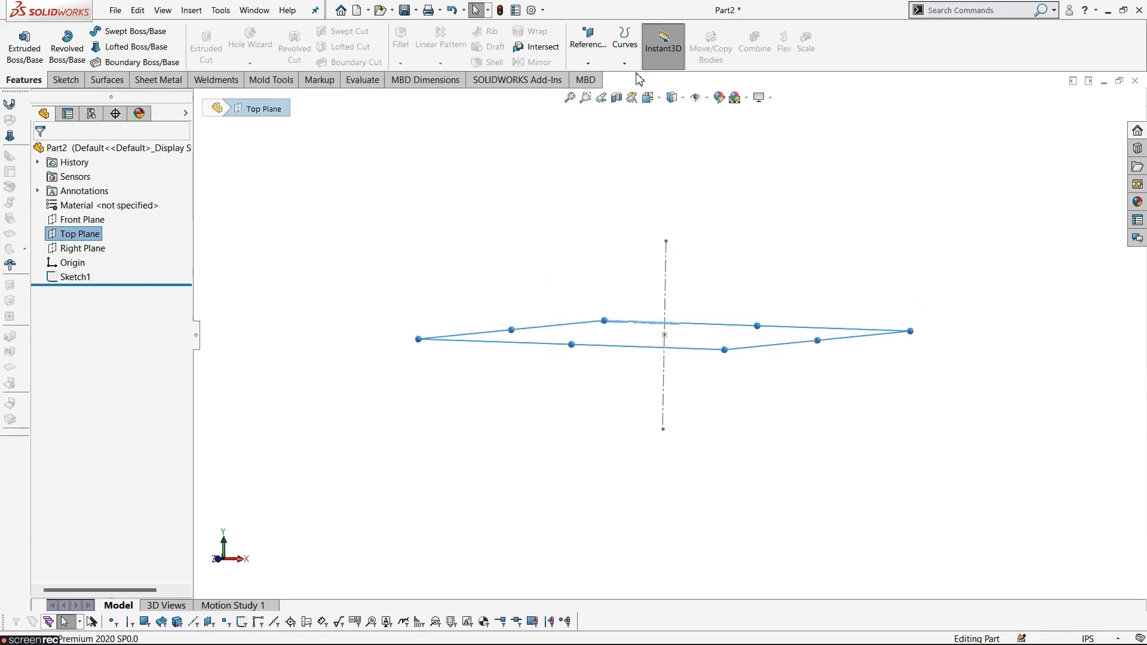
{"action": "left_click", "coordinate": [587, 56]}
{"action": "left_click", "coordinate": [599, 78]}
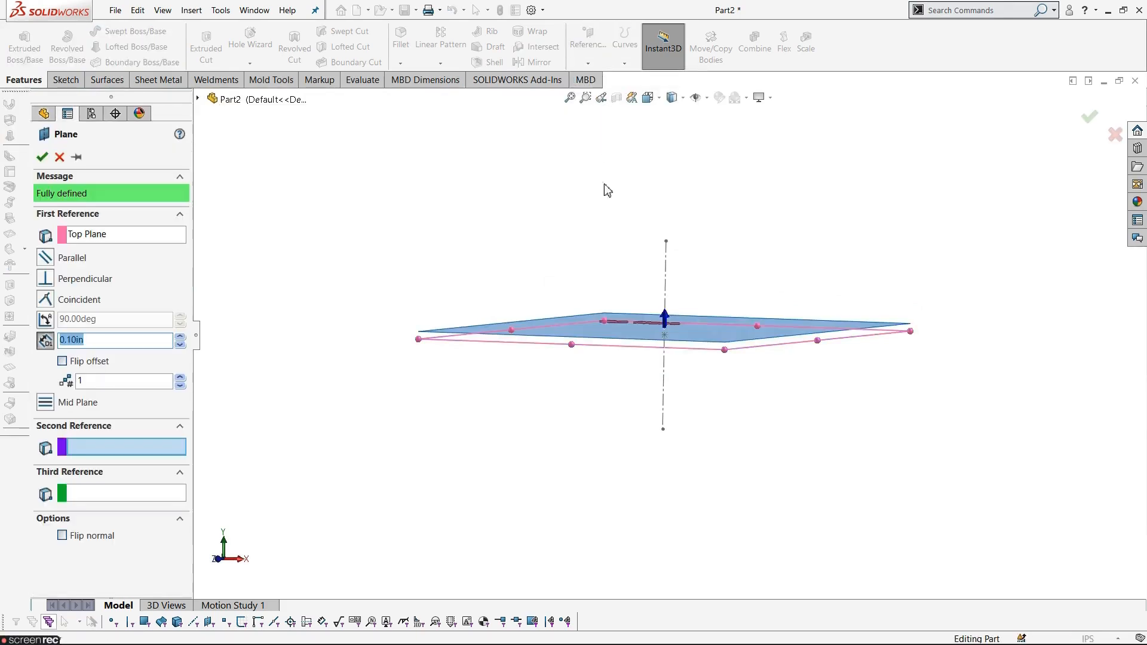
{"action": "left_click", "coordinate": [667, 242]}
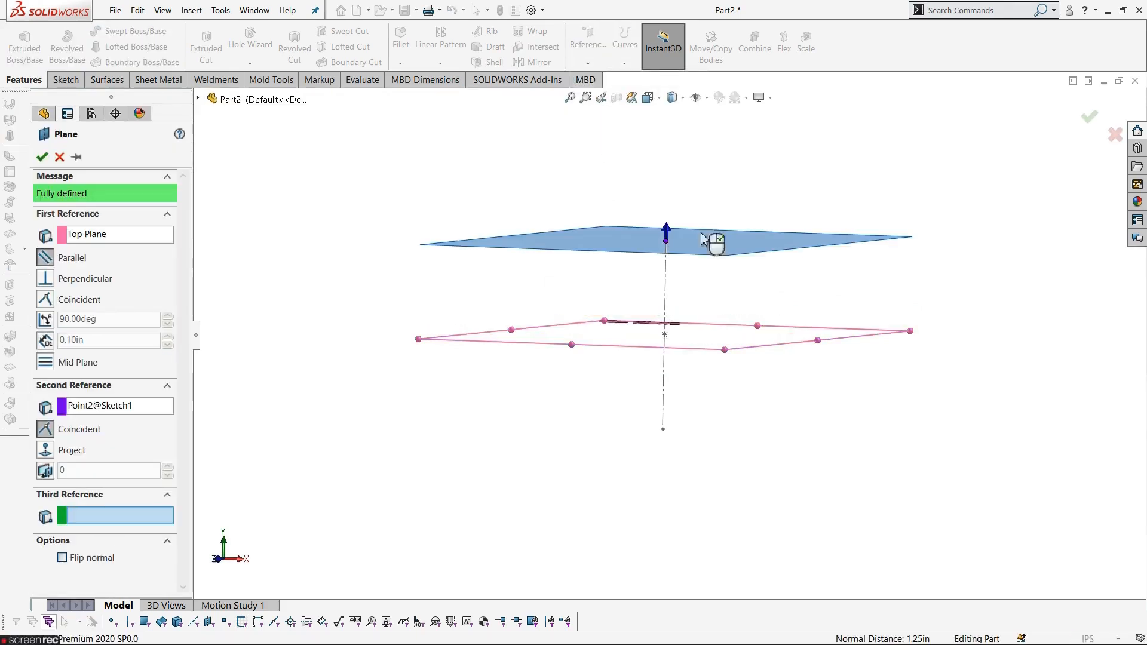
{"action": "left_click", "coordinate": [41, 157]}
Step: Create a reference plane parallel to the Top Plane through the lower endpoint of the construction line
{"action": "left_click", "coordinate": [84, 234]}
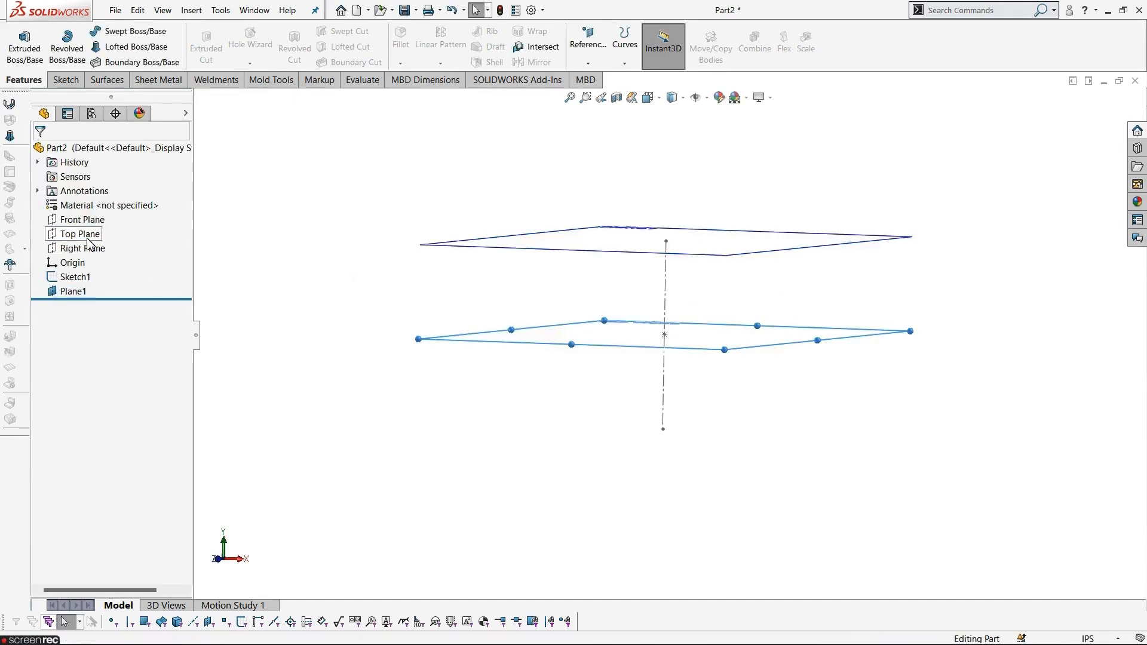
{"action": "left_click", "coordinate": [588, 57]}
{"action": "left_click", "coordinate": [595, 79]}
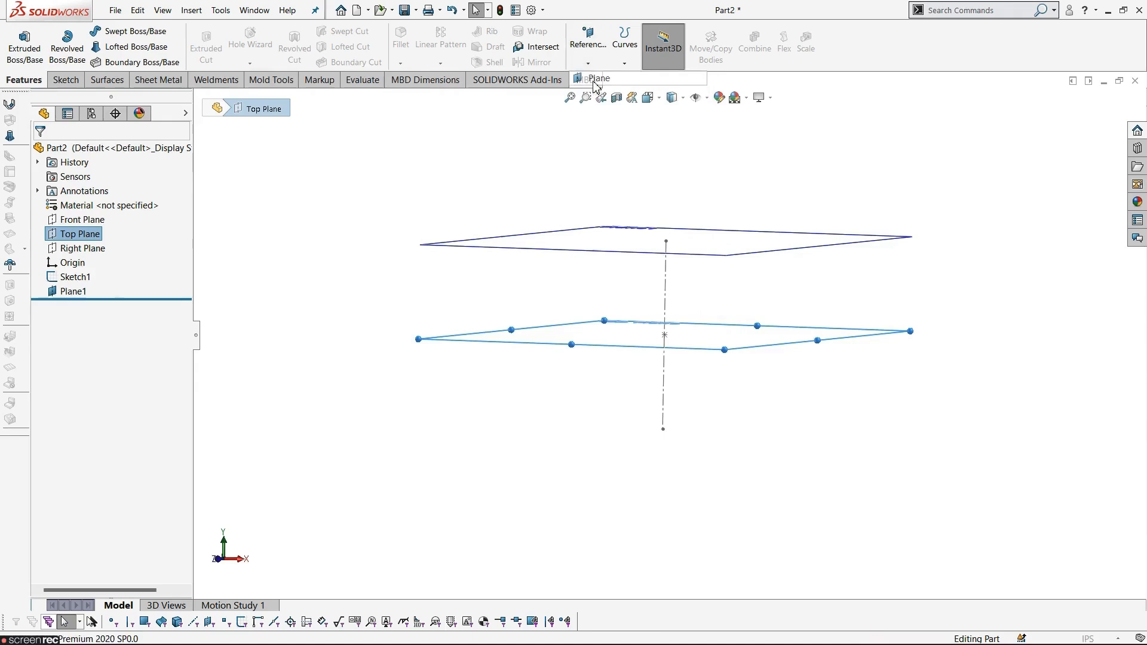
{"action": "left_click", "coordinate": [662, 430]}
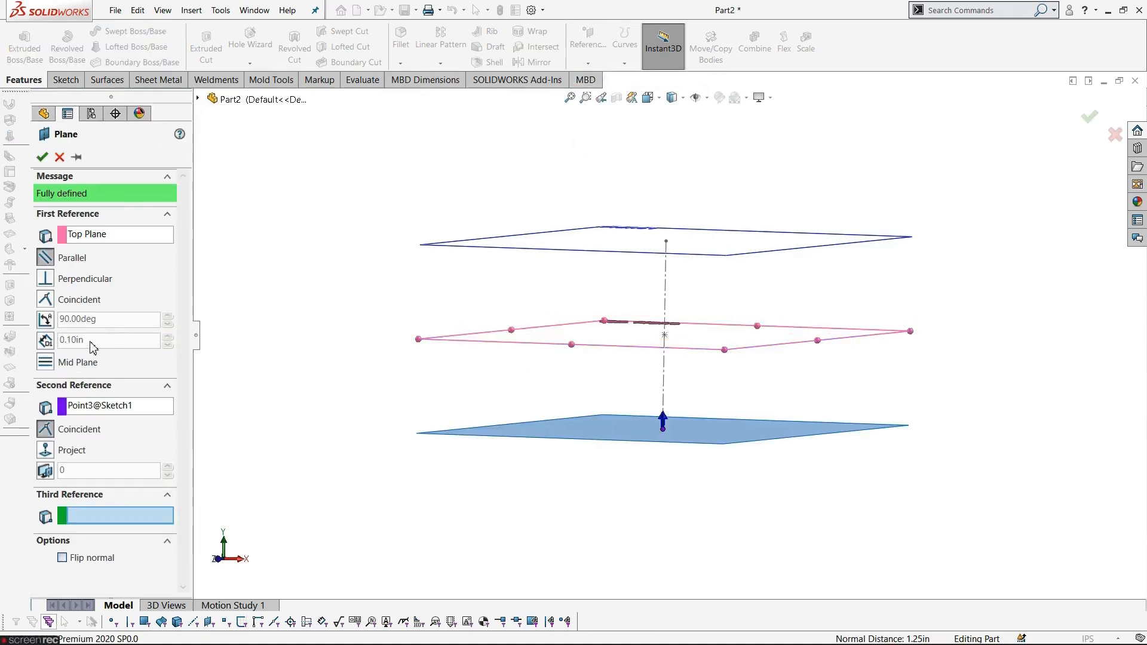
{"action": "left_click", "coordinate": [42, 157]}
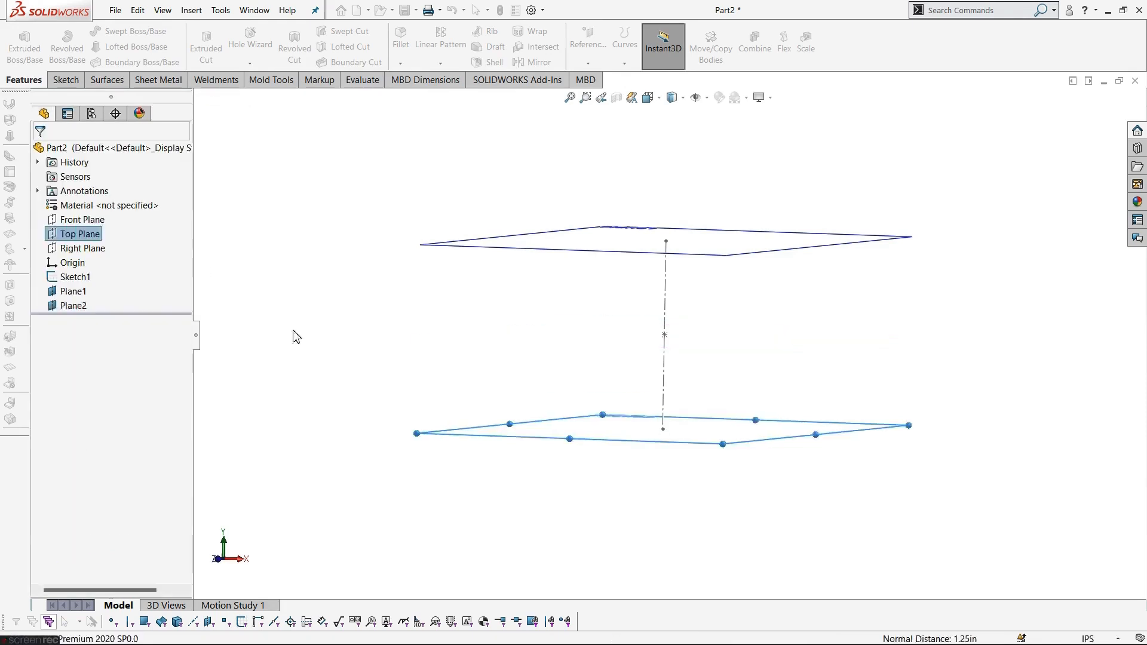
Step: On the upper reference plane, sketch an upright center rectangle level with the origin, its outer left edge about 1.73 in left of it
{"action": "mouse_move", "coordinate": [484, 328]}
{"action": "middle_mouse_down"}
{"action": "mouse_move", "coordinate": [504, 336]}
{"action": "mouse_move", "coordinate": [525, 402]}
{"action": "mouse_move", "coordinate": [525, 481]}
{"action": "mouse_move", "coordinate": [506, 402]}
{"action": "mouse_move", "coordinate": [581, 307]}
{"action": "mouse_move", "coordinate": [507, 284]}
{"action": "mouse_move", "coordinate": [476, 346]}
{"action": "middle_mouse_up"}
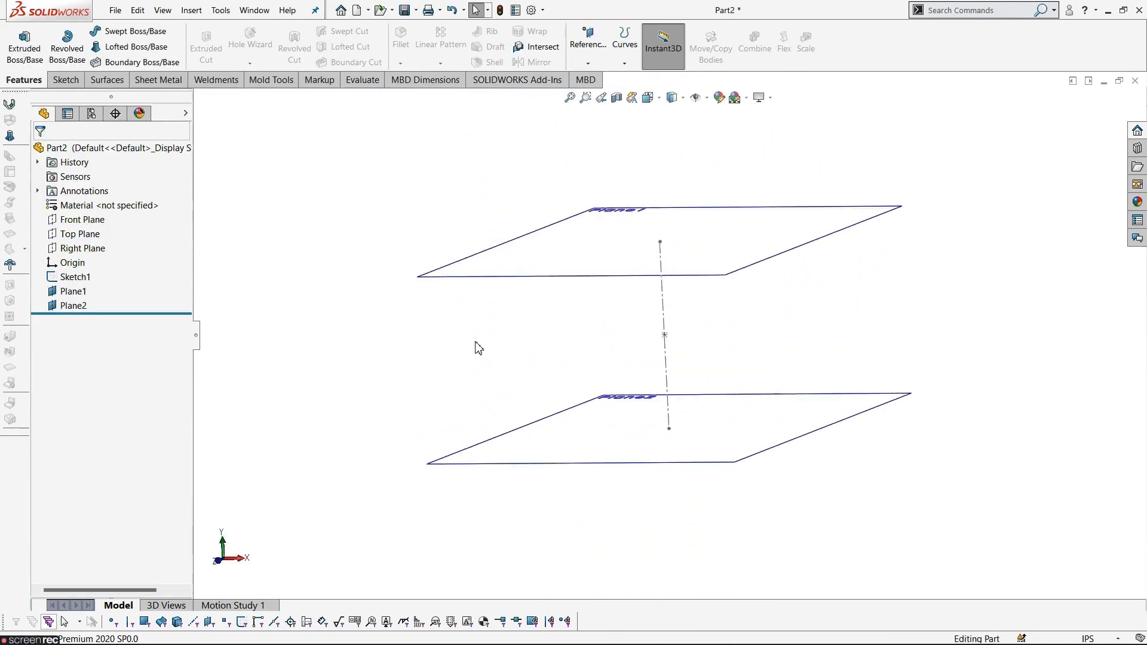
{"action": "key", "text": "alt+Tab"}
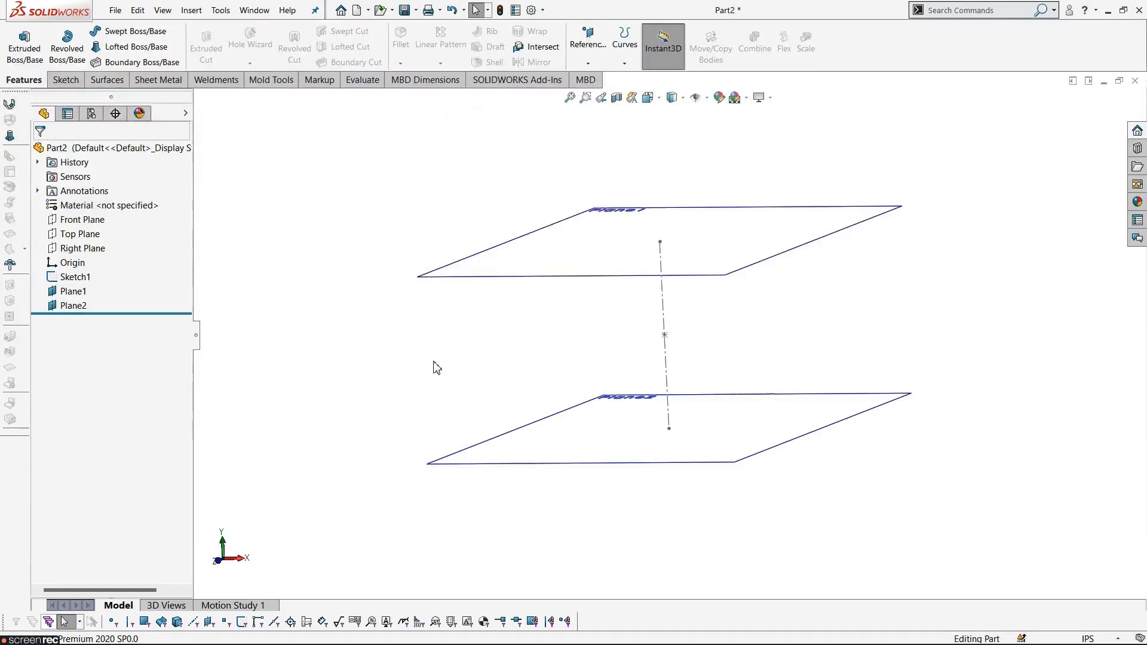
{"action": "middle_click_drag", "start_coordinate": [435, 364], "coordinate": [457, 340]}
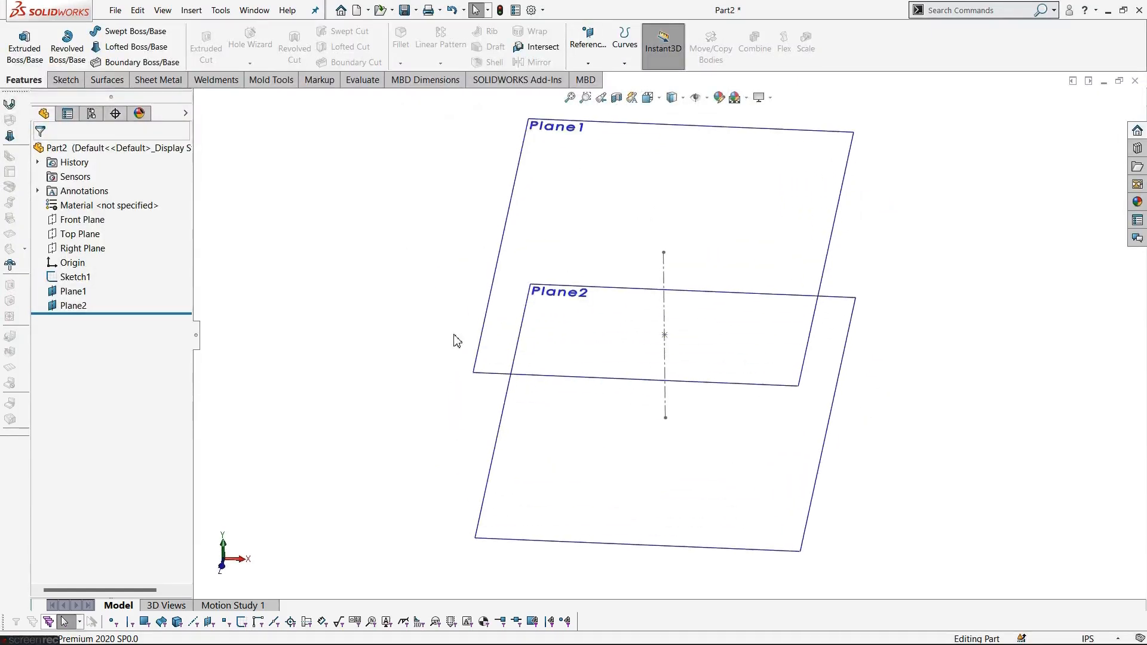
{"action": "left_click", "coordinate": [576, 205]}
{"action": "left_click", "coordinate": [631, 172]}
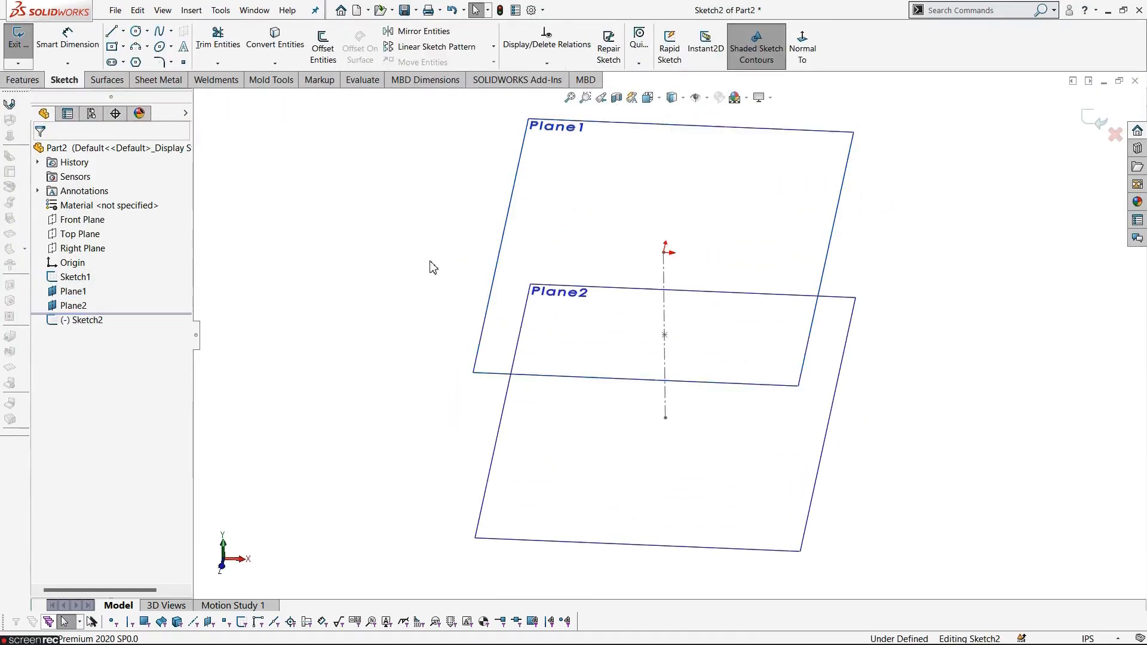
{"action": "left_click", "coordinate": [802, 47]}
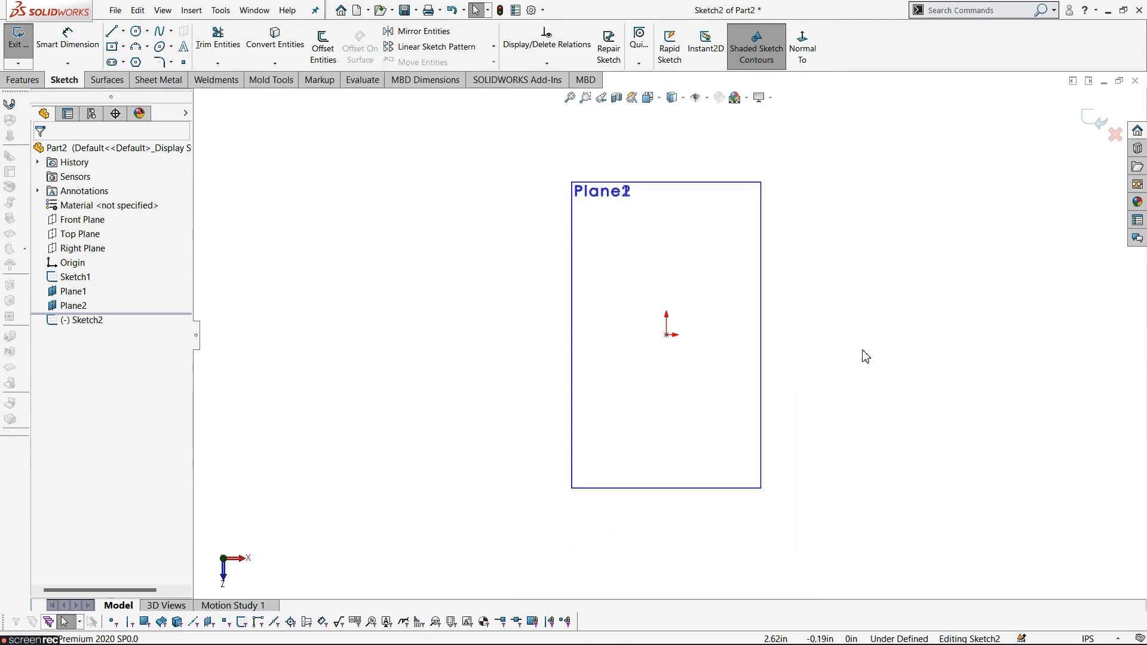
{"action": "scroll", "coordinate": [819, 357], "scroll_direction": "down", "scroll_amount": 1}
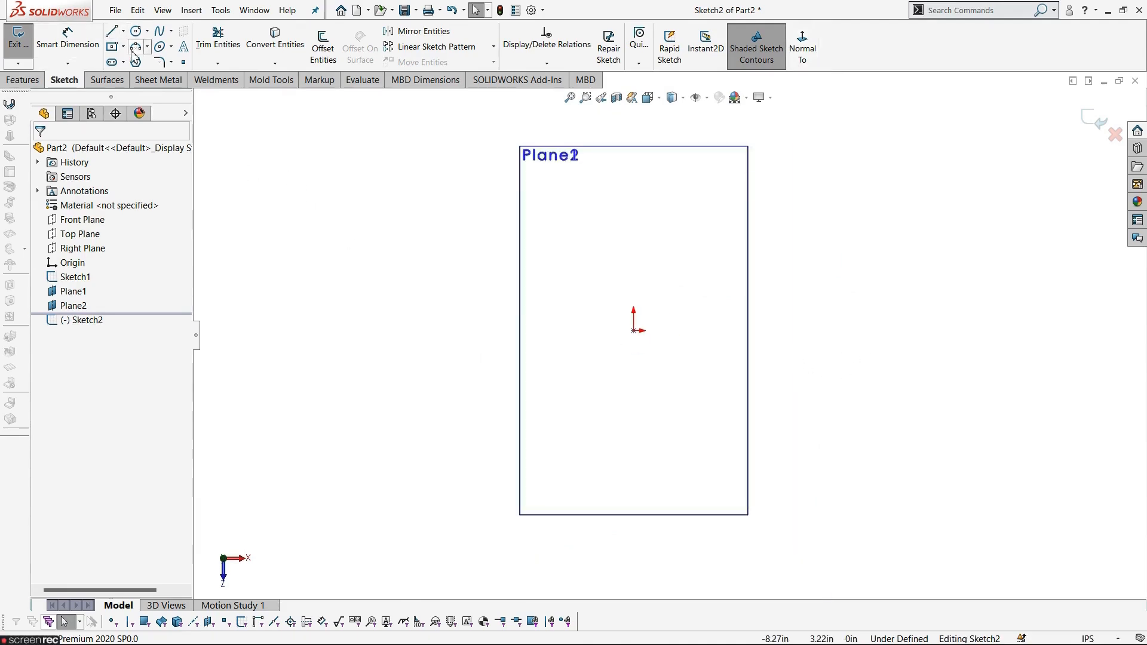
{"action": "left_click", "coordinate": [112, 46]}
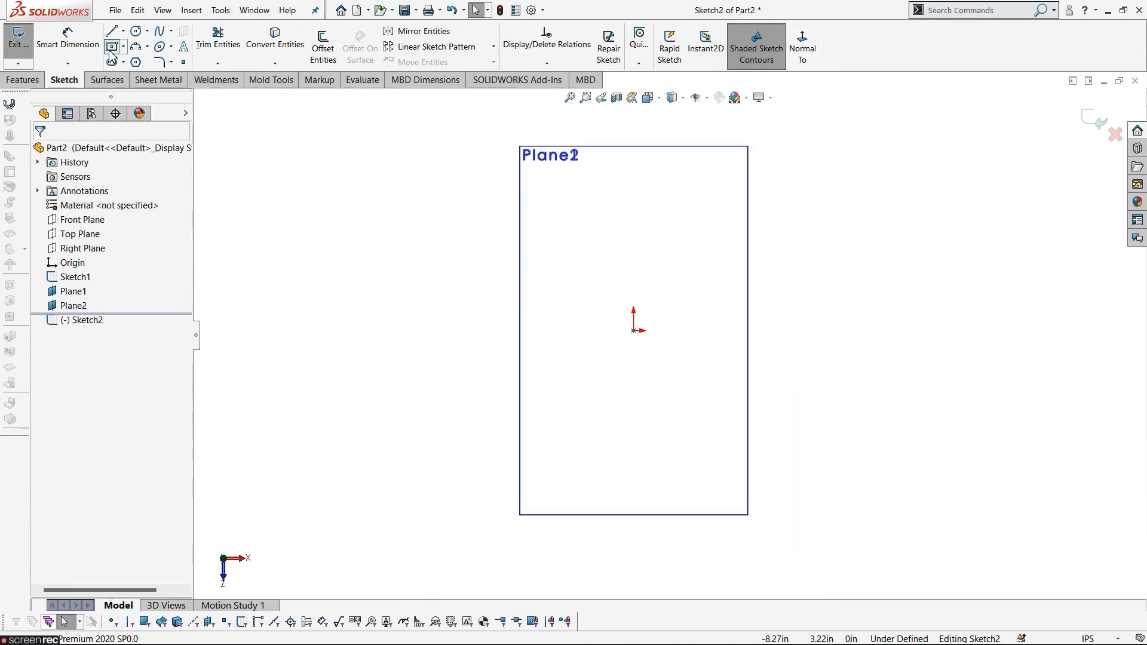
{"action": "left_click", "coordinate": [562, 331]}
{"action": "left_click", "coordinate": [580, 409]}
{"action": "key", "text": "Escape"}
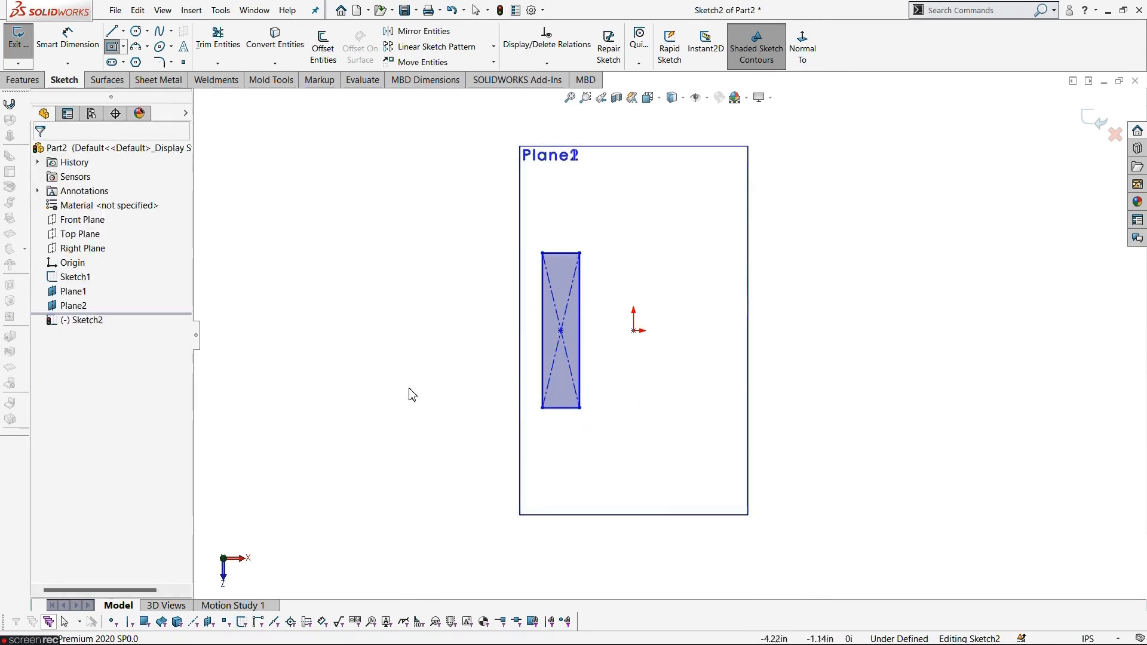
Step: Dimension the distance from the rectangle's outer vertical edge to the origin and set it to 1 in
{"action": "left_click", "coordinate": [67, 37]}
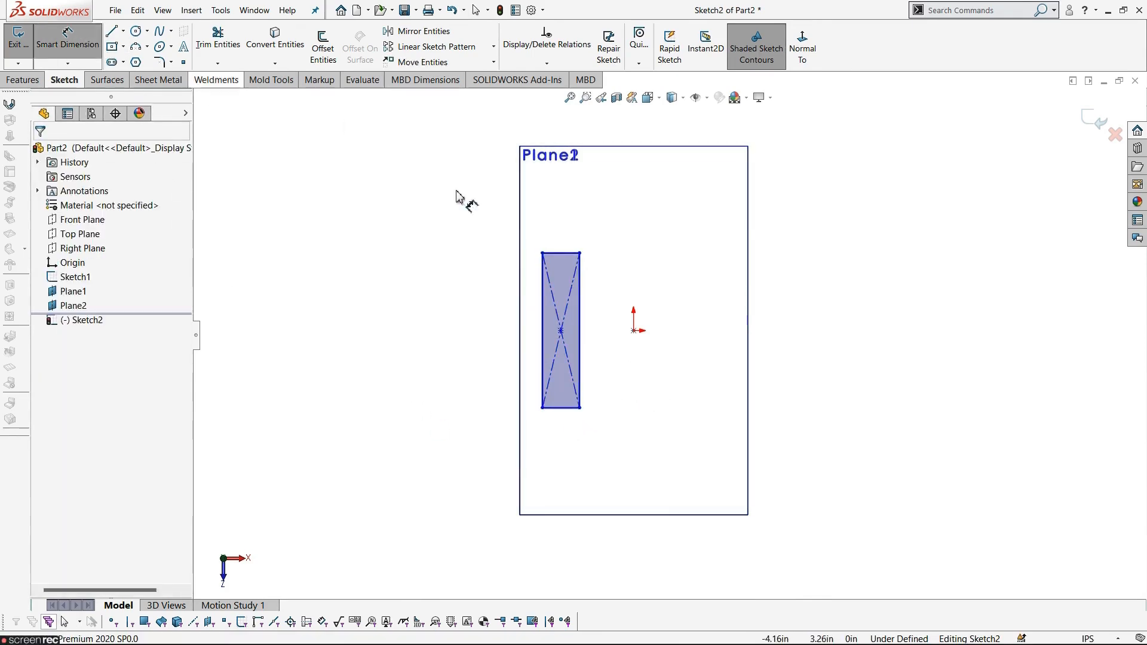
{"action": "left_click", "coordinate": [542, 342]}
{"action": "left_click", "coordinate": [634, 330]}
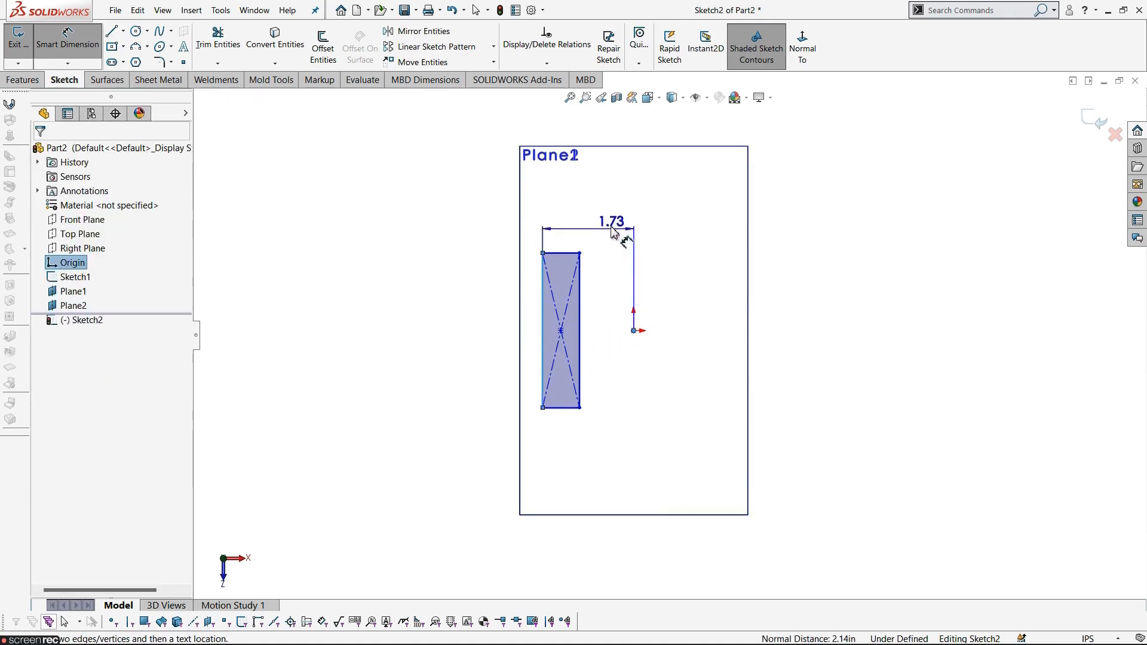
{"action": "left_click", "coordinate": [607, 218]}
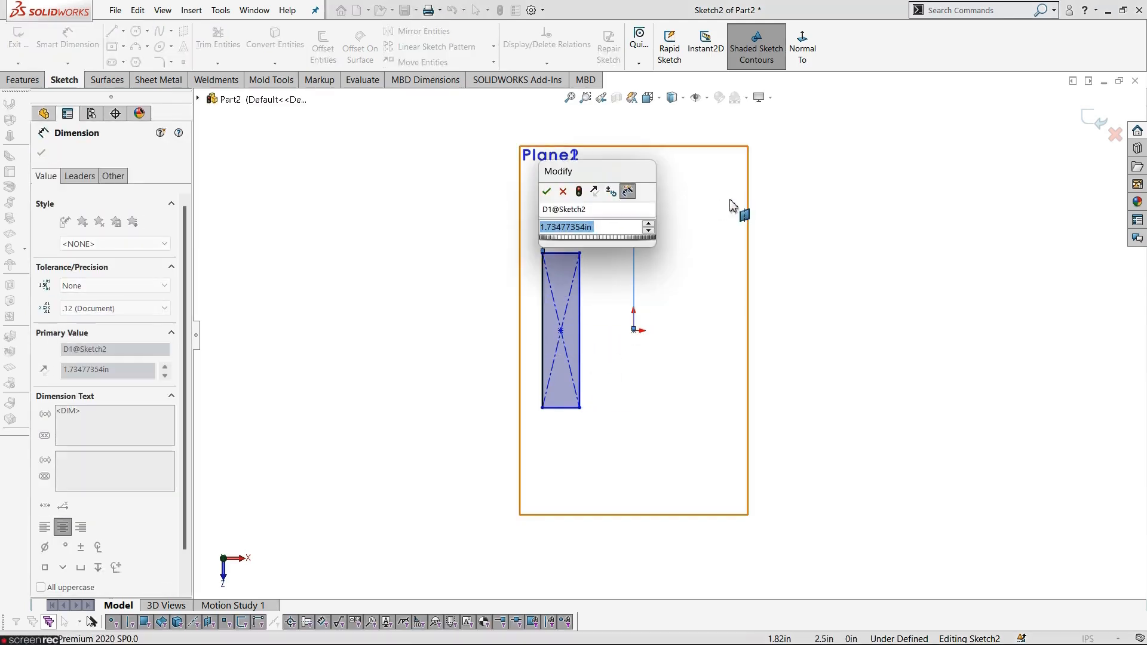
{"action": "type", "text": "1"}
{"action": "key", "text": "Return"}
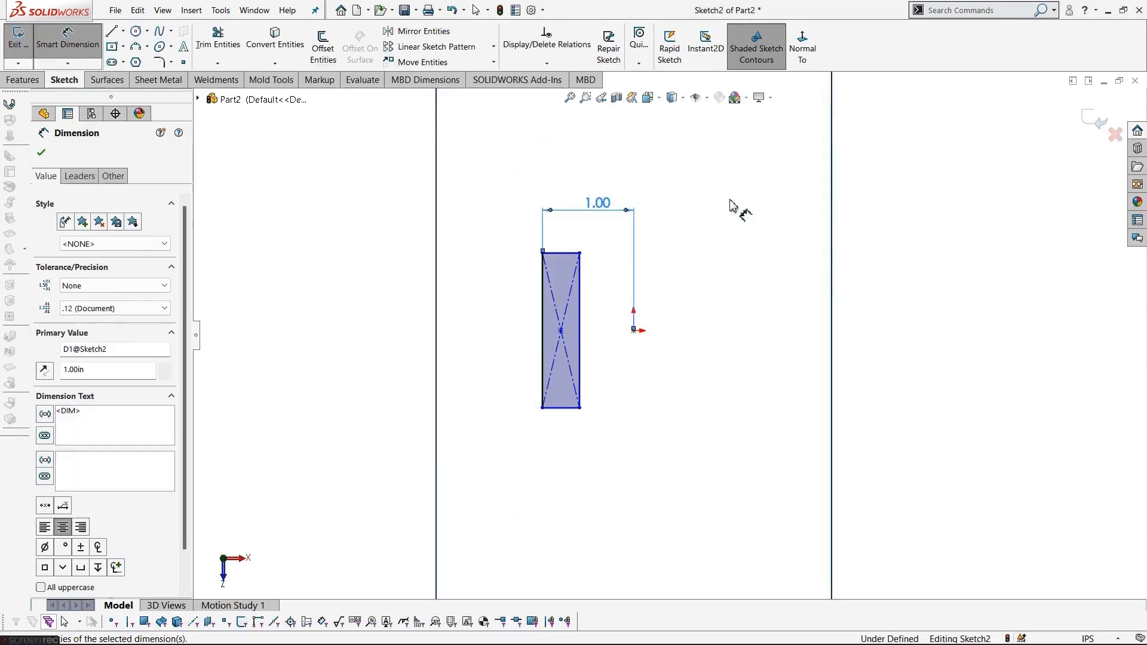
{"action": "left_click", "coordinate": [947, 371]}
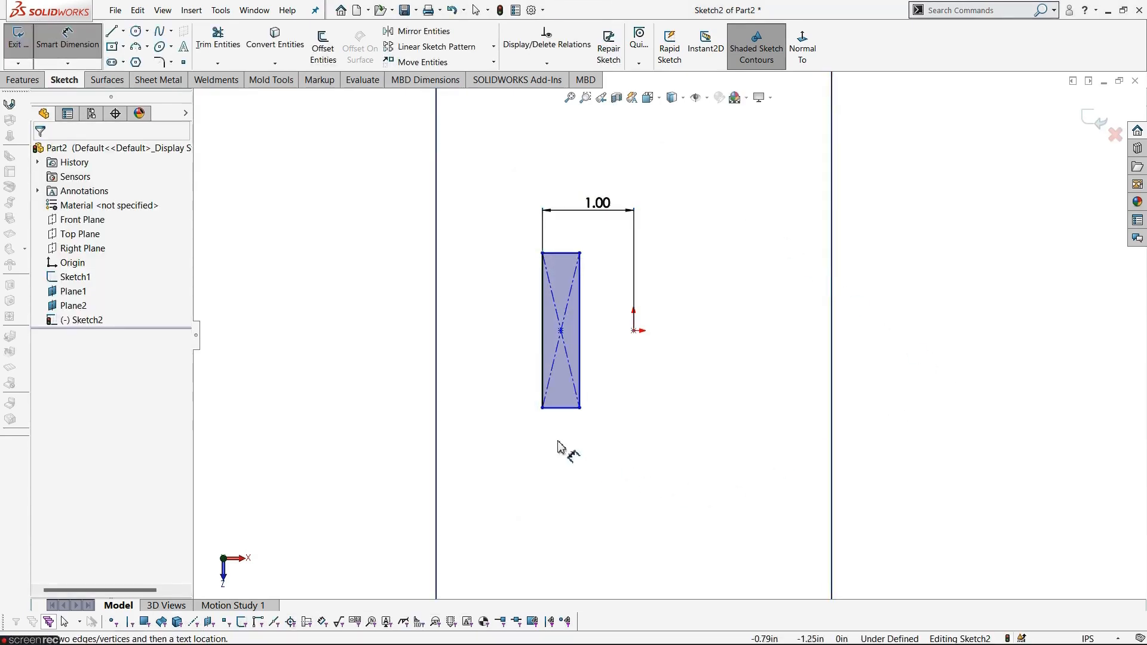
Step: Check the arm thickness in the reference drawing and dimension the rectangle's width at 0.4 in
{"action": "key", "text": "alt+Tab"}
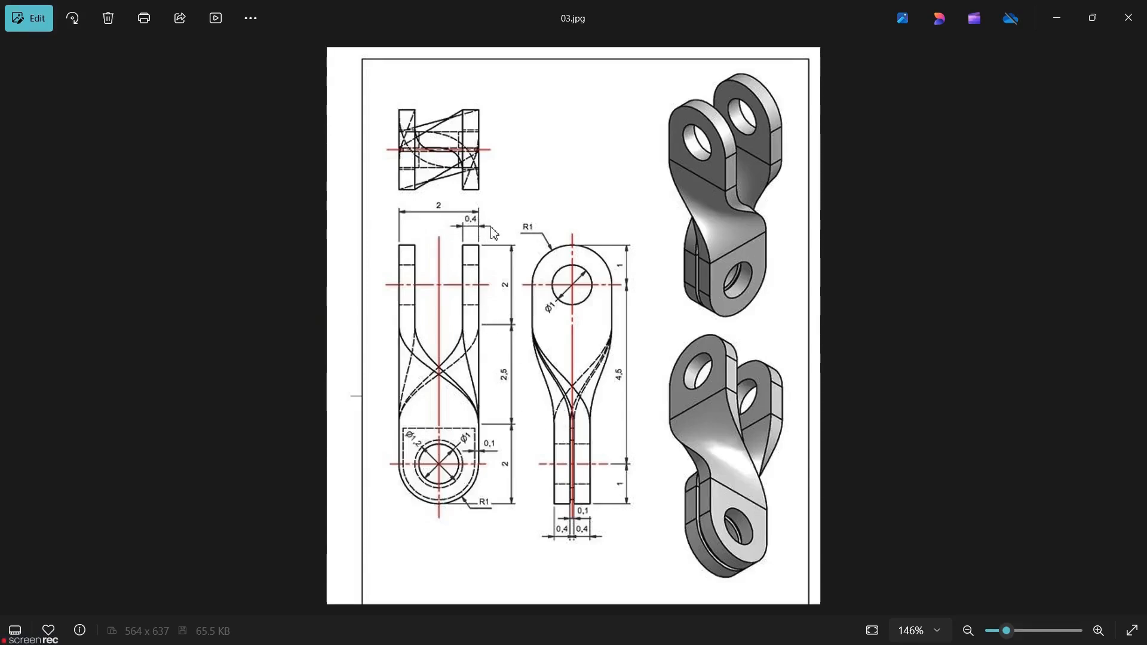
{"action": "key", "text": "alt+Tab"}
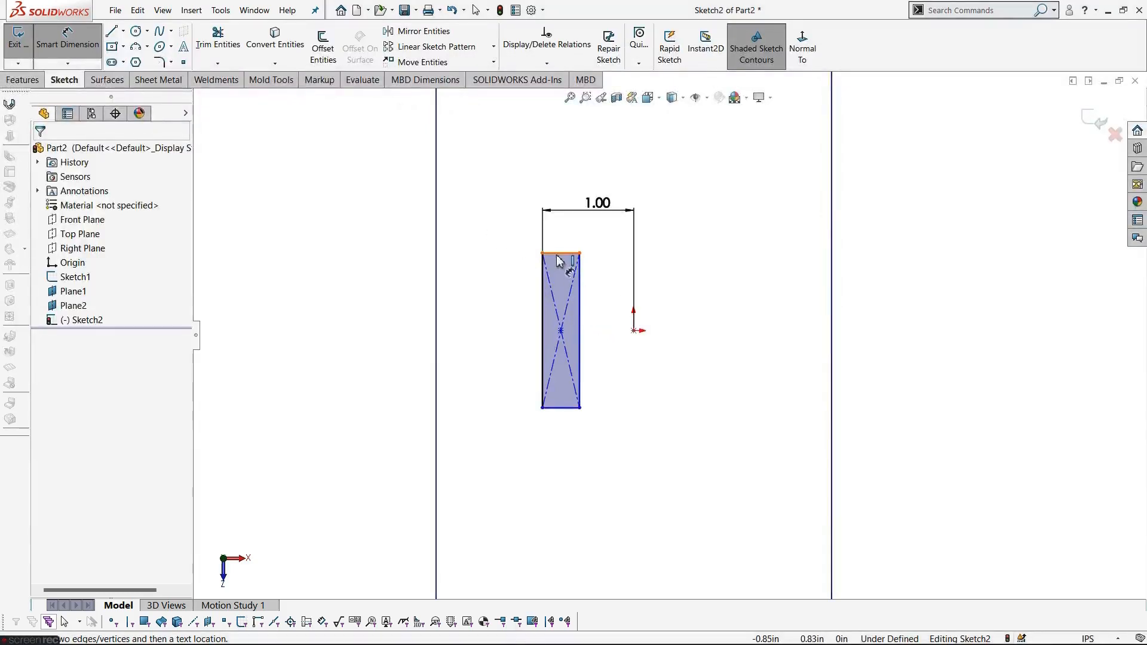
{"action": "left_click", "coordinate": [557, 261]}
{"action": "left_click", "coordinate": [634, 270]}
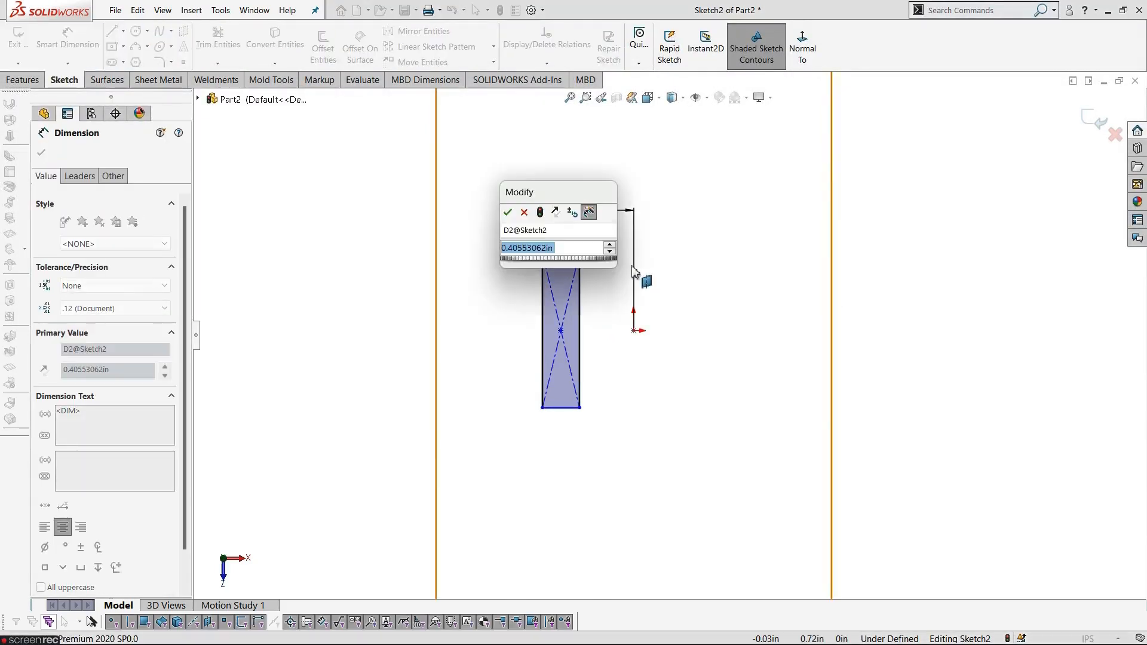
{"action": "type", "text": "0.4"}
{"action": "key", "text": "Return"}
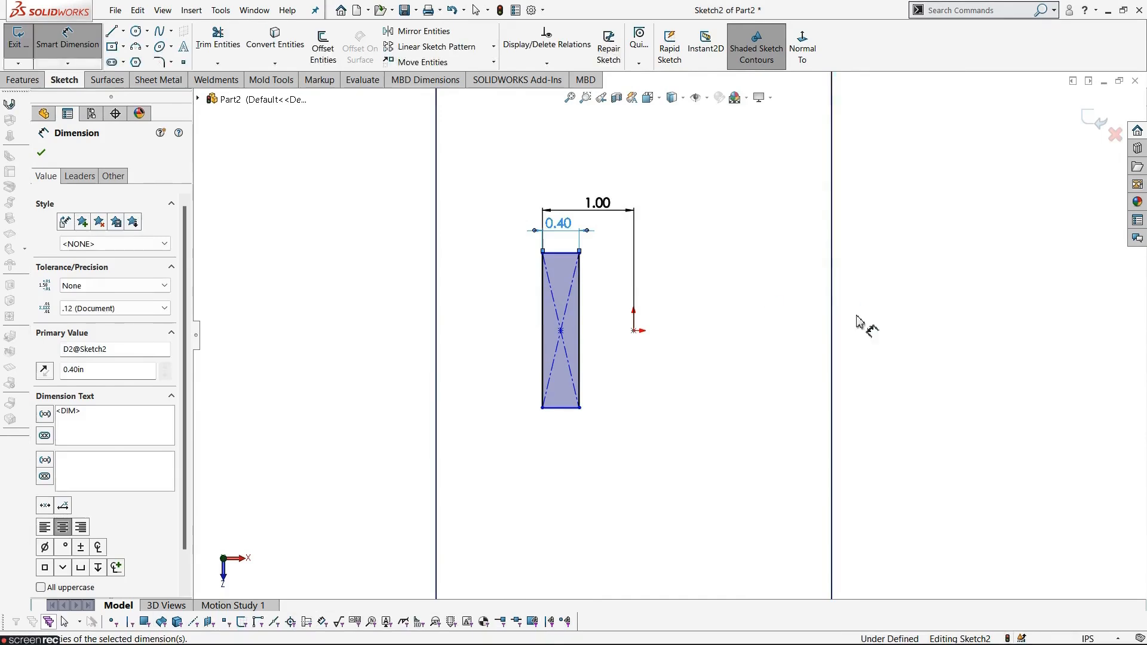
{"action": "left_click", "coordinate": [856, 322]}
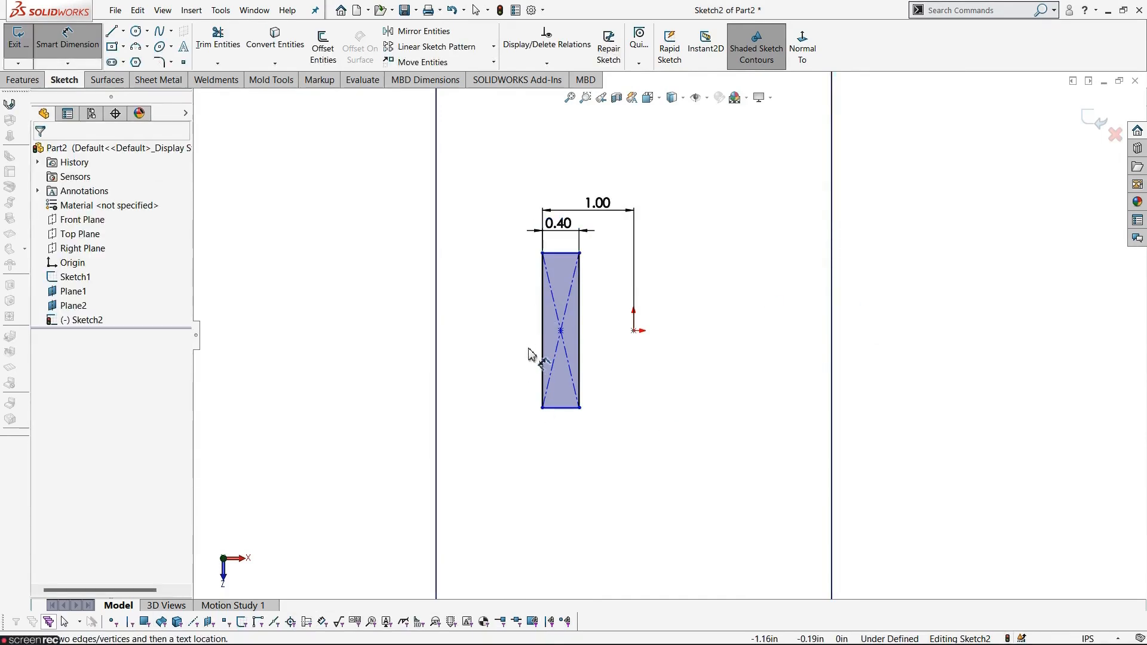
Step: Check the arm width in the reference drawing and dimension the rectangle's long side at 2 in
{"action": "key", "text": "alt+Tab"}
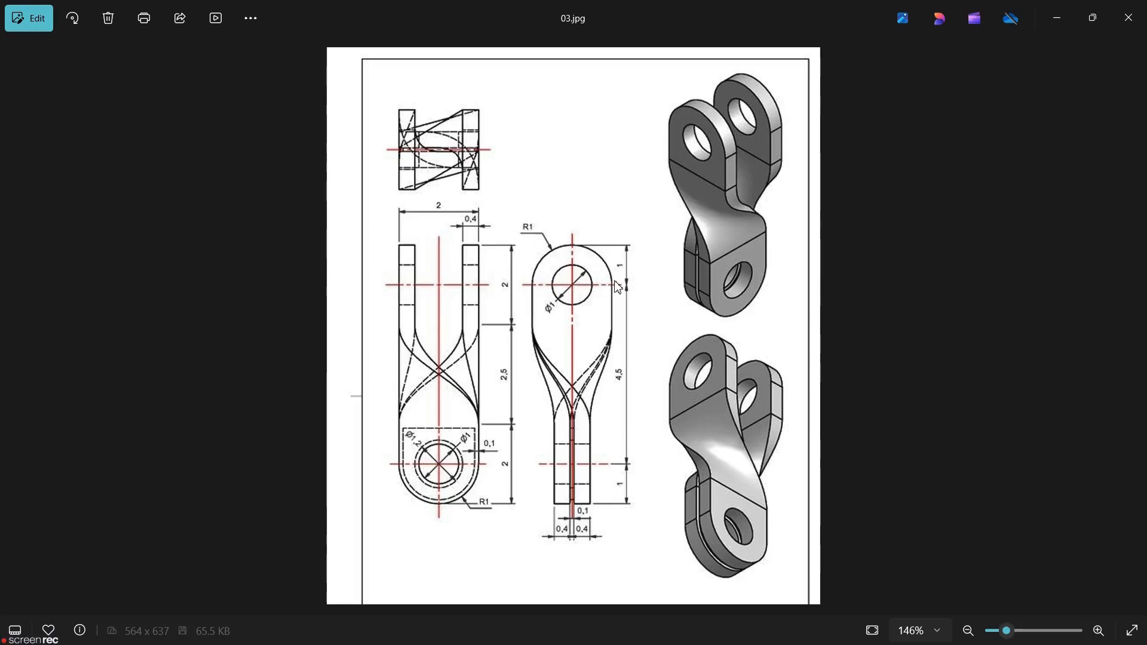
{"action": "key", "text": "alt+Tab"}
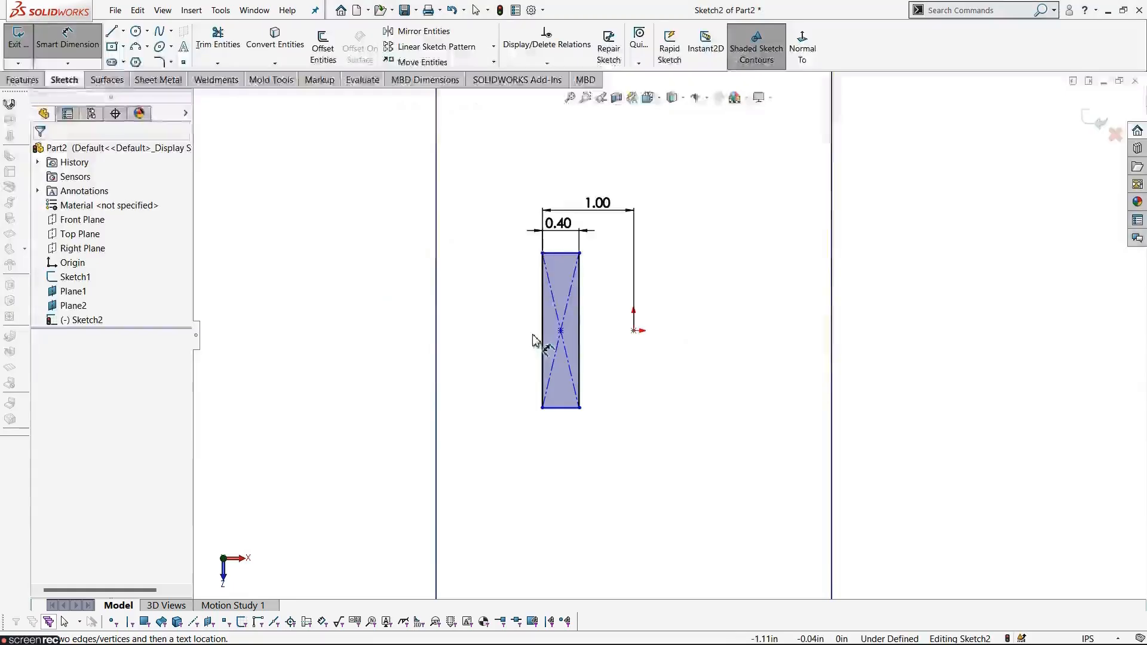
{"action": "left_click", "coordinate": [542, 294]}
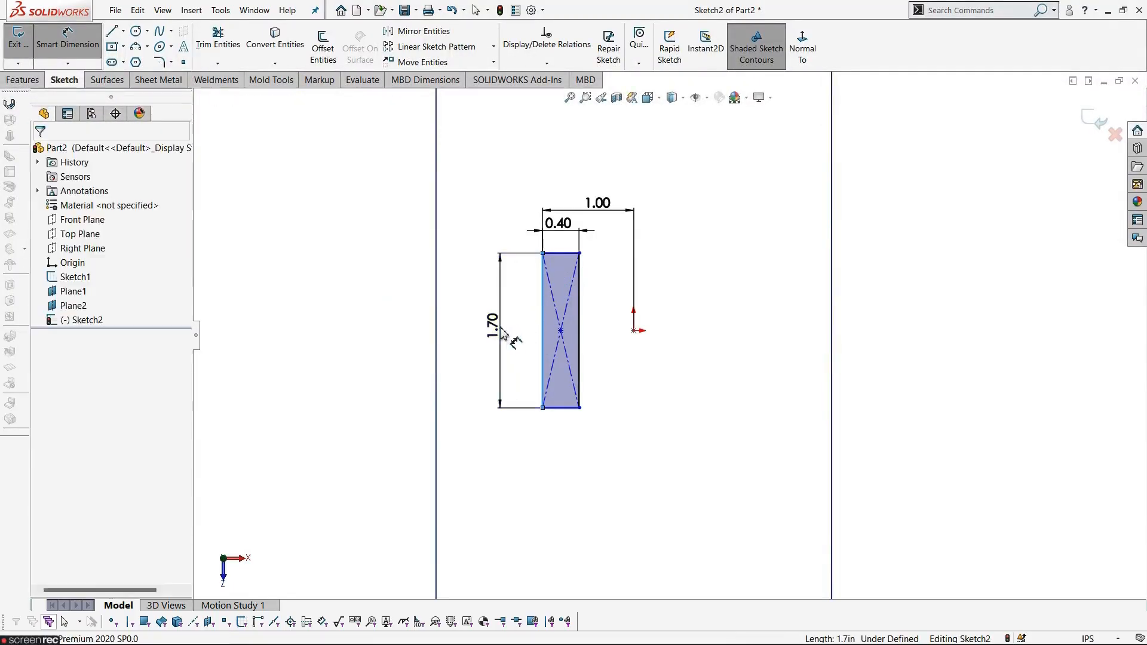
{"action": "left_click", "coordinate": [504, 338]}
{"action": "type", "text": "2.00in"}
{"action": "key", "text": "Return"}
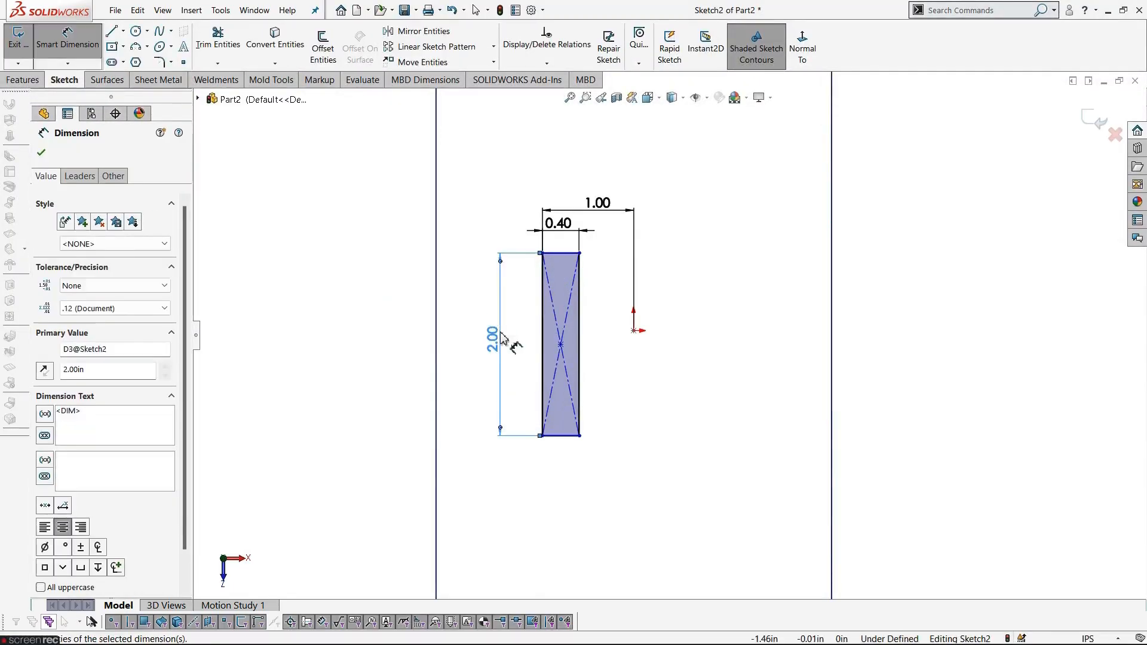
{"action": "key", "text": "Escape"}
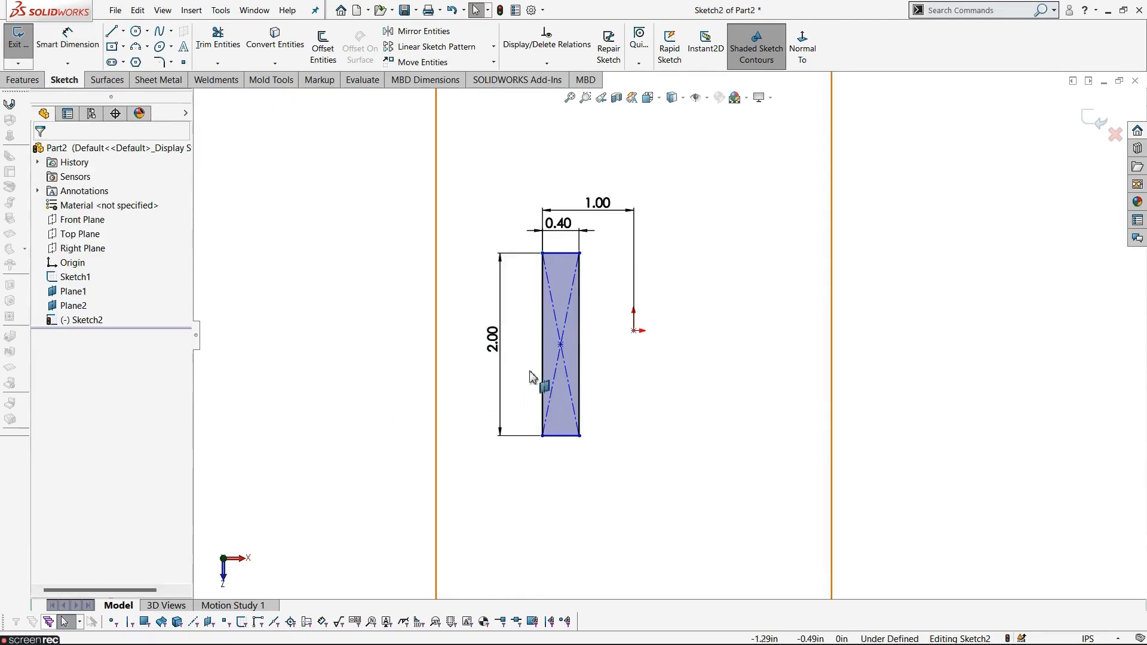
Step: Add a horizontal relation between the rectangle's center point and the origin, and exit the sketch
{"action": "left_click", "coordinate": [561, 345]}
{"action": "left_click", "coordinate": [634, 330], "text": "ctrl"}
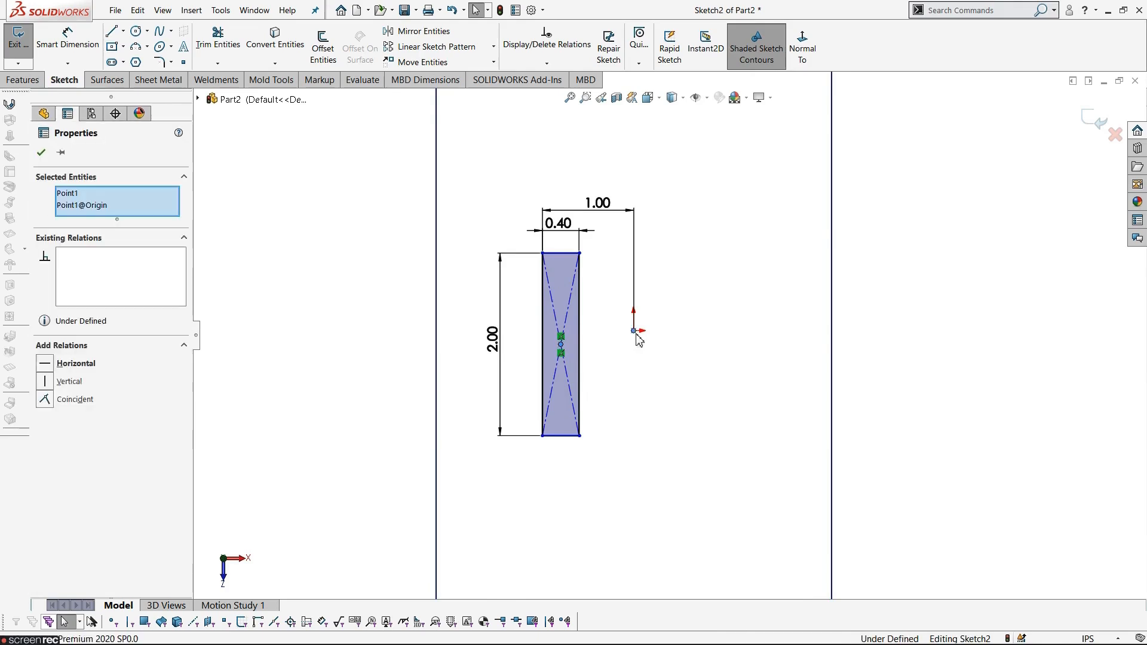
{"action": "left_click", "coordinate": [671, 280]}
{"action": "left_click", "coordinate": [692, 427]}
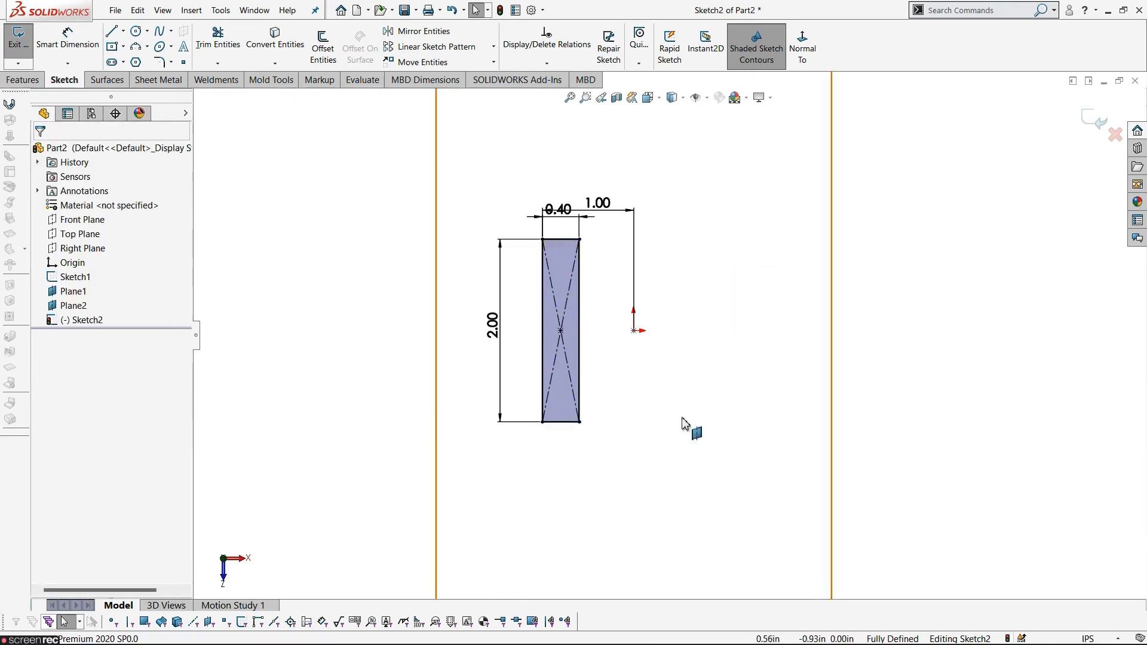
{"action": "key", "text": "f"}
{"action": "left_click", "coordinate": [18, 37]}
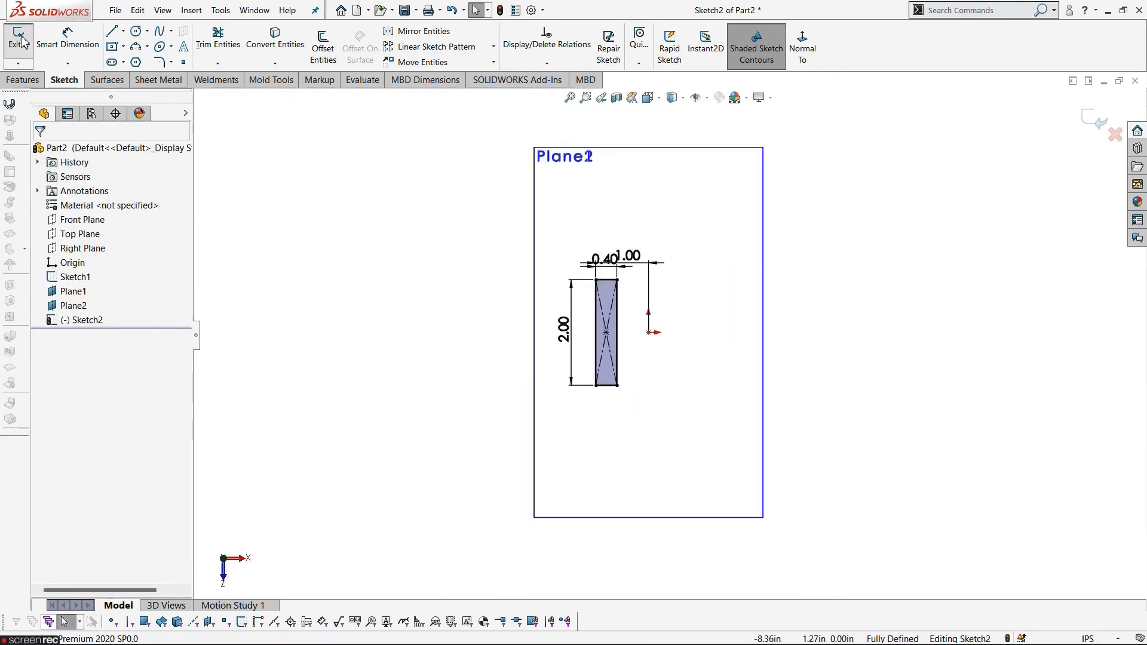
{"action": "middle_click_drag", "start_coordinate": [471, 433], "coordinate": [471, 224]}
{"action": "middle_click_drag", "start_coordinate": [657, 332], "coordinate": [747, 338]}
{"action": "left_click", "coordinate": [747, 338]}
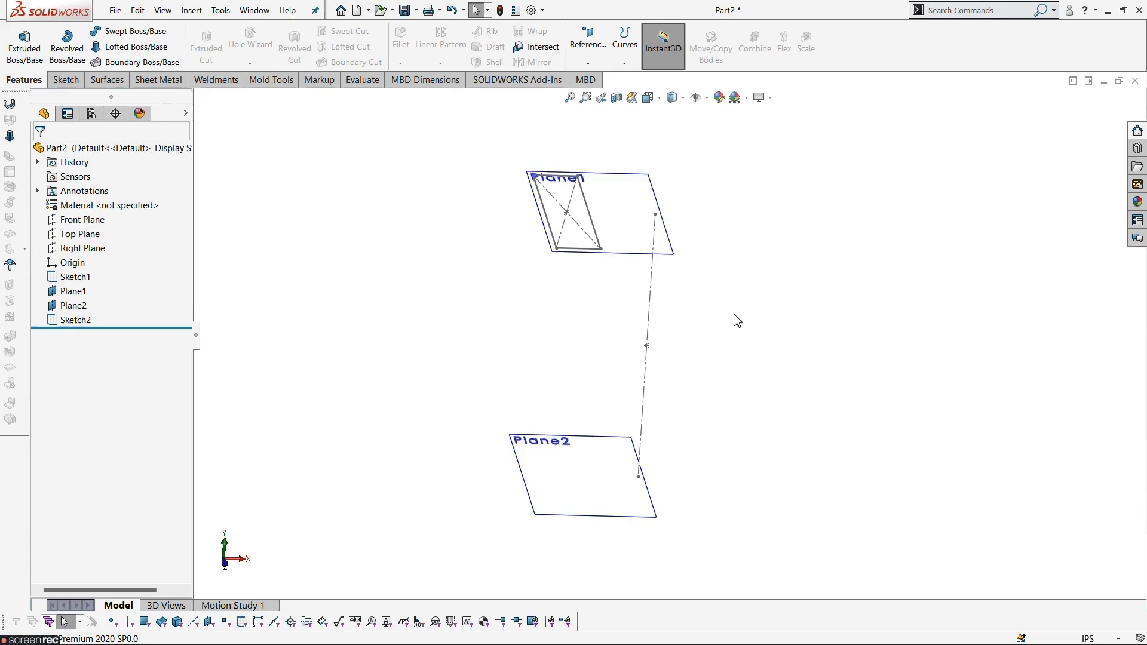
{"action": "middle_click_drag", "start_coordinate": [712, 383], "coordinate": [675, 341]}
Step: On the lower reference plane, sketch a horizontal center rectangle about 1.5 by 0.4 in, centered directly below the origin
{"action": "key", "text": "alt+Tab"}
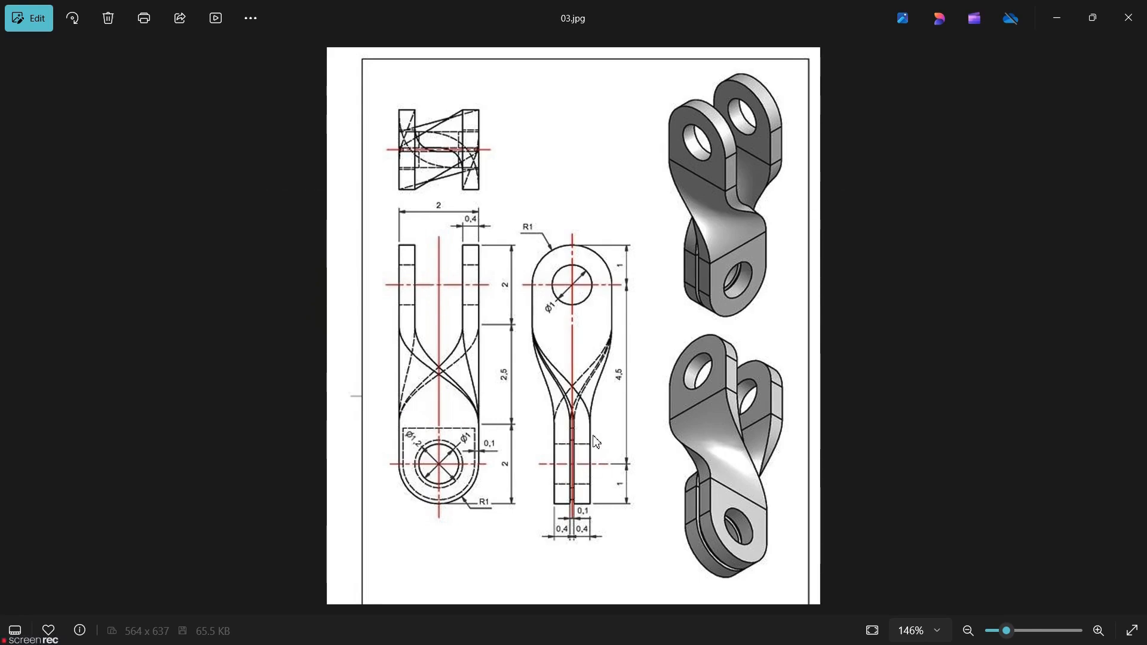
{"action": "key", "text": "alt+Tab"}
{"action": "middle_click_drag", "start_coordinate": [541, 360], "coordinate": [565, 460]}
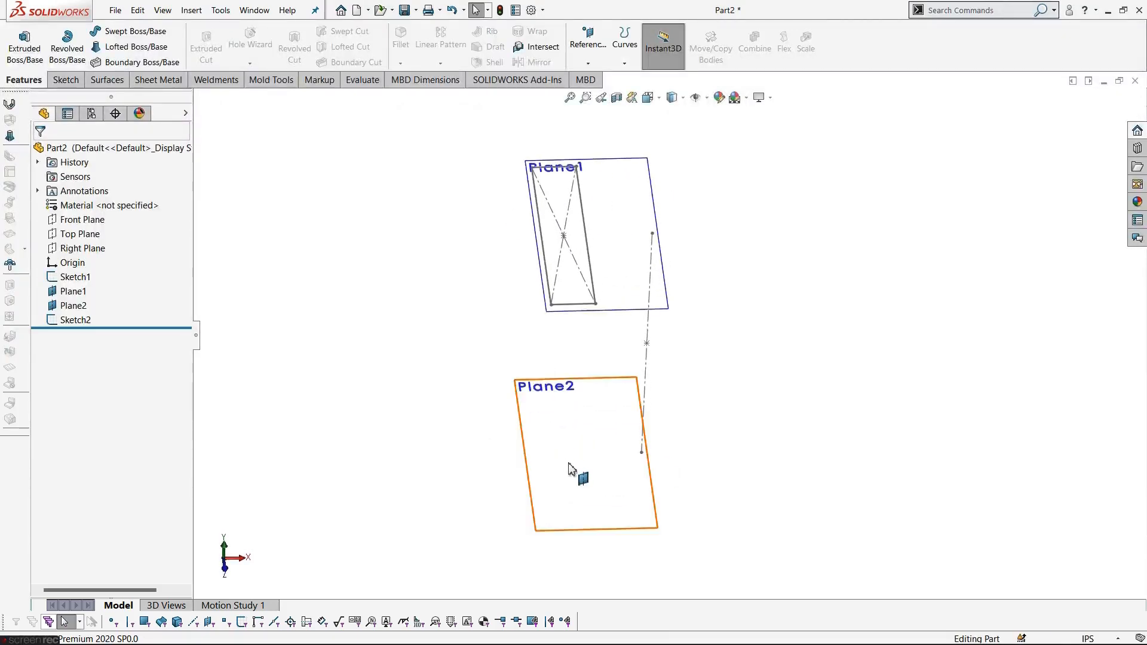
{"action": "left_click", "coordinate": [569, 469]}
{"action": "left_click", "coordinate": [617, 428]}
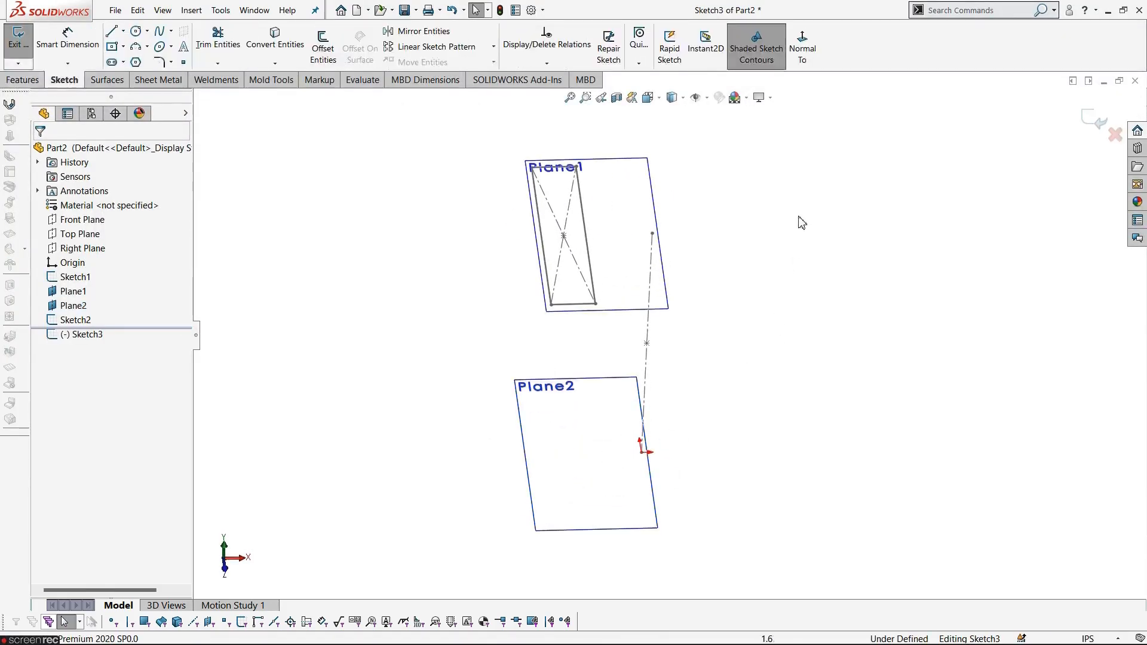
{"action": "left_click", "coordinate": [802, 50]}
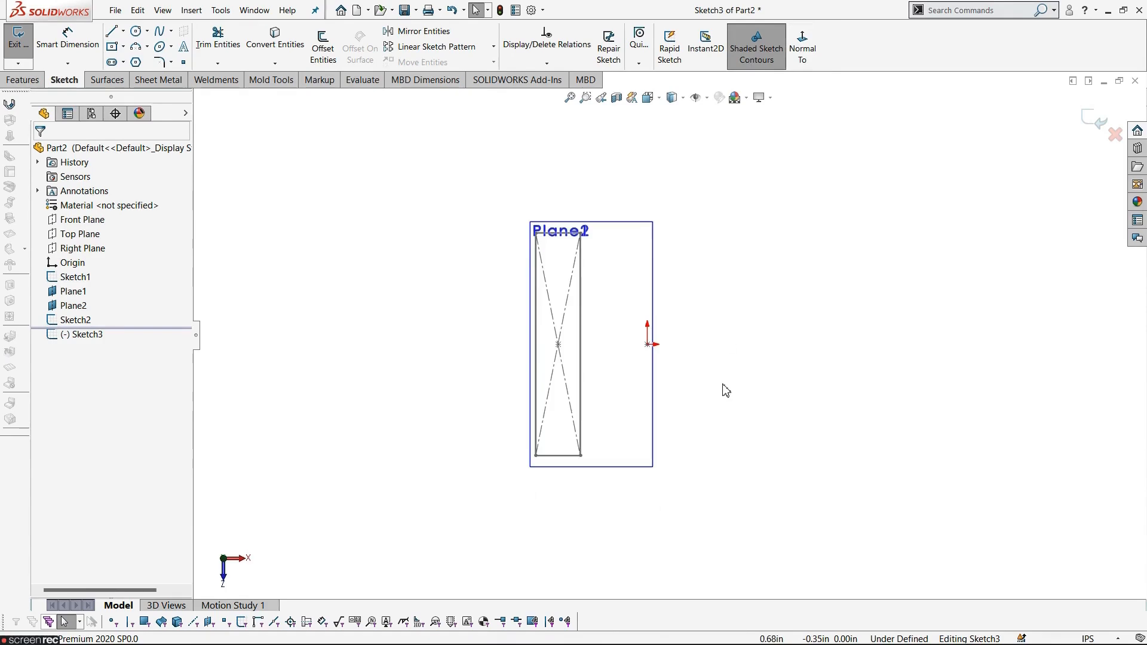
{"action": "left_click", "coordinate": [113, 47]}
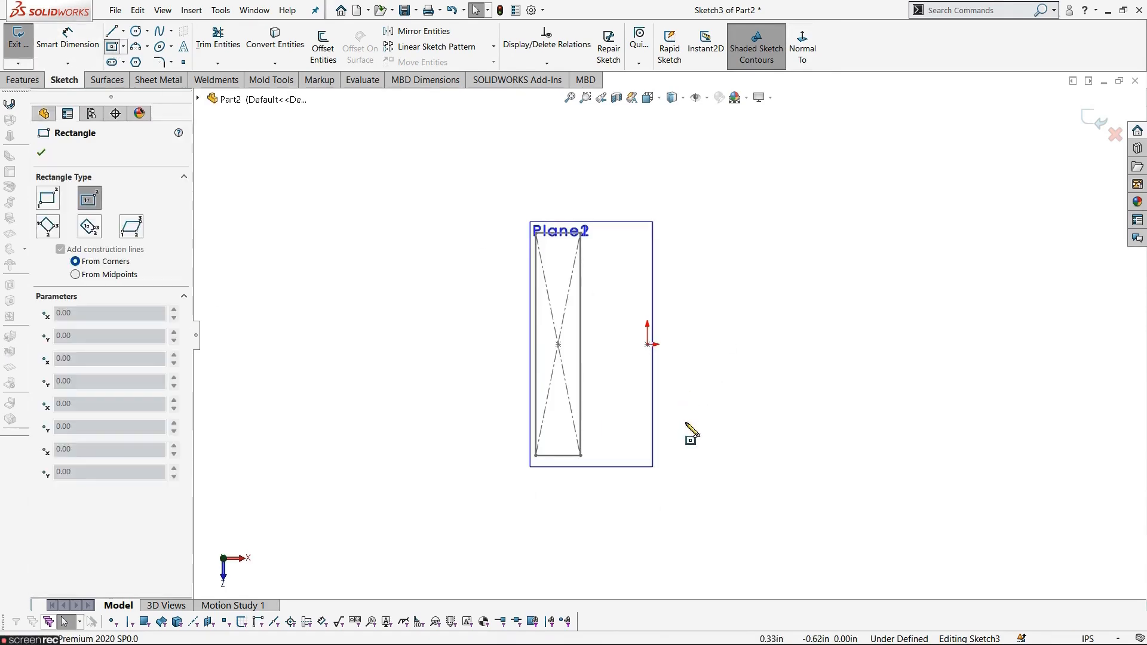
{"action": "left_click", "coordinate": [647, 383]}
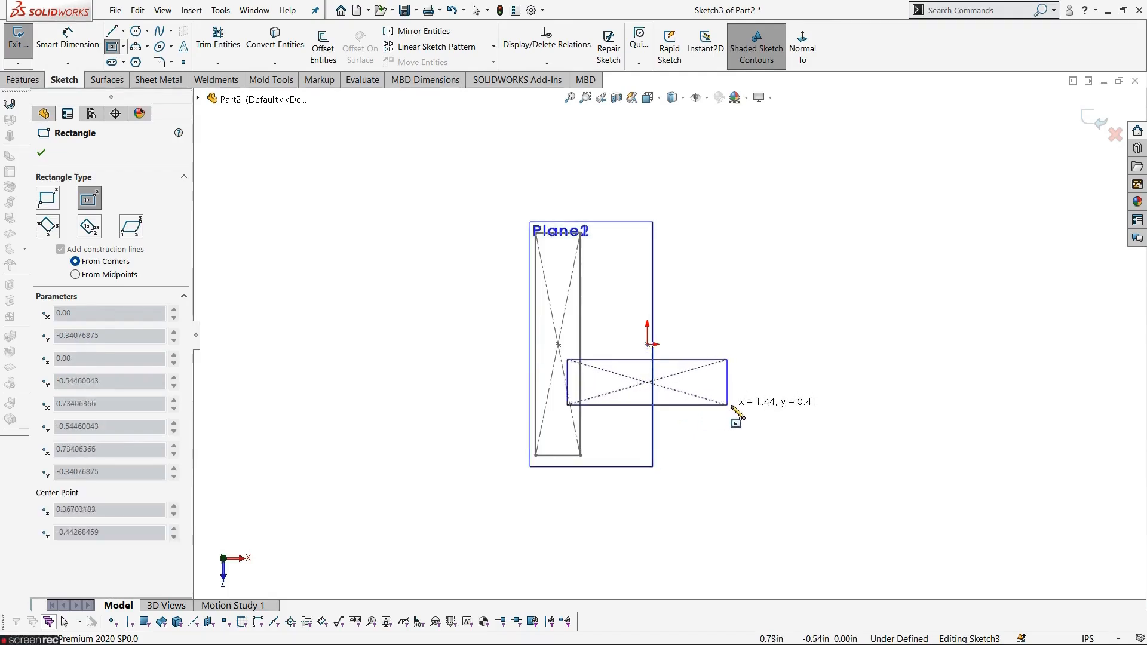
{"action": "left_click", "coordinate": [731, 404]}
{"action": "key", "text": "Escape"}
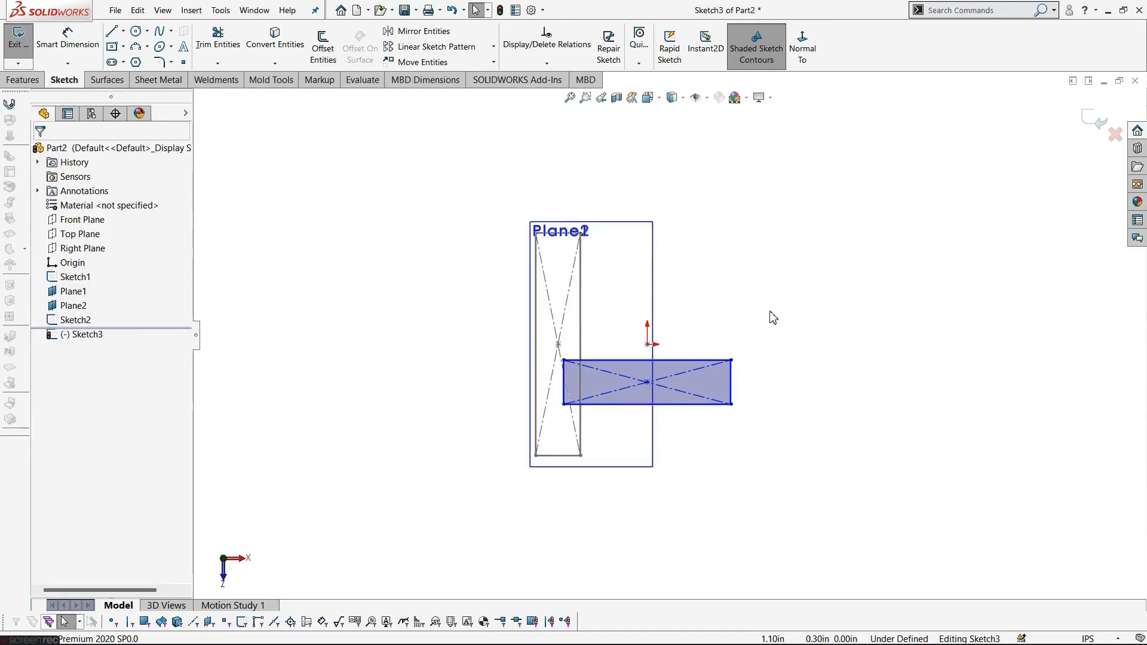
Step: Check the reference drawing and add a vertical relation between the new rectangle's center point and the origin
{"action": "key", "text": "alt+Tab"}
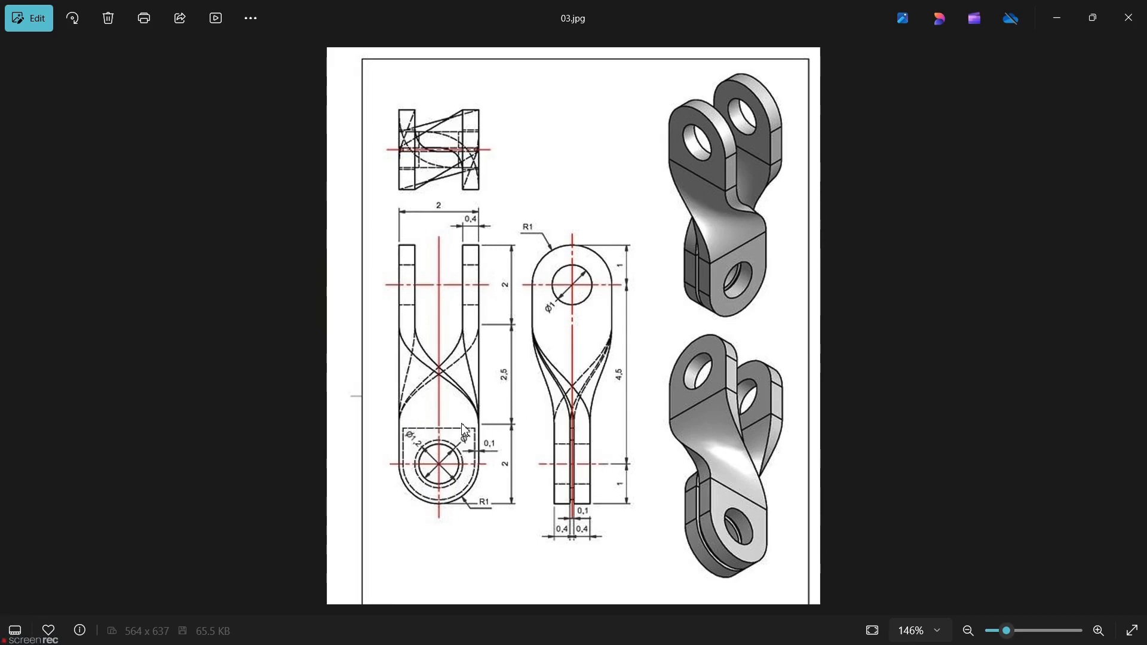
{"action": "key", "text": "alt+Tab"}
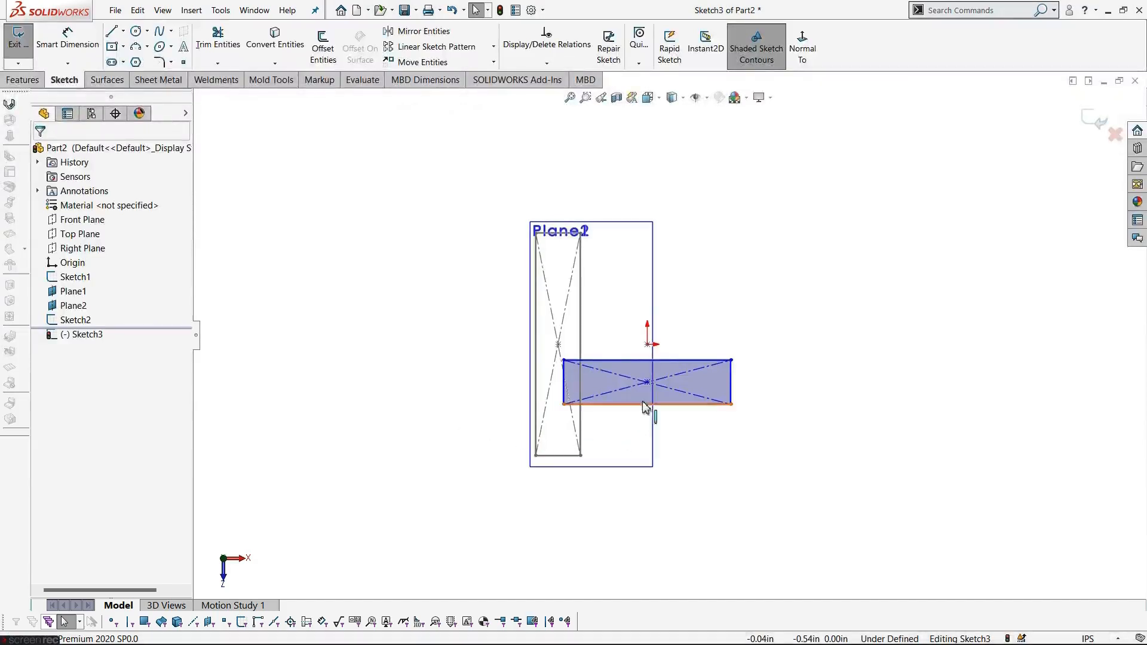
{"action": "left_click", "coordinate": [647, 345], "text": "ctrl"}
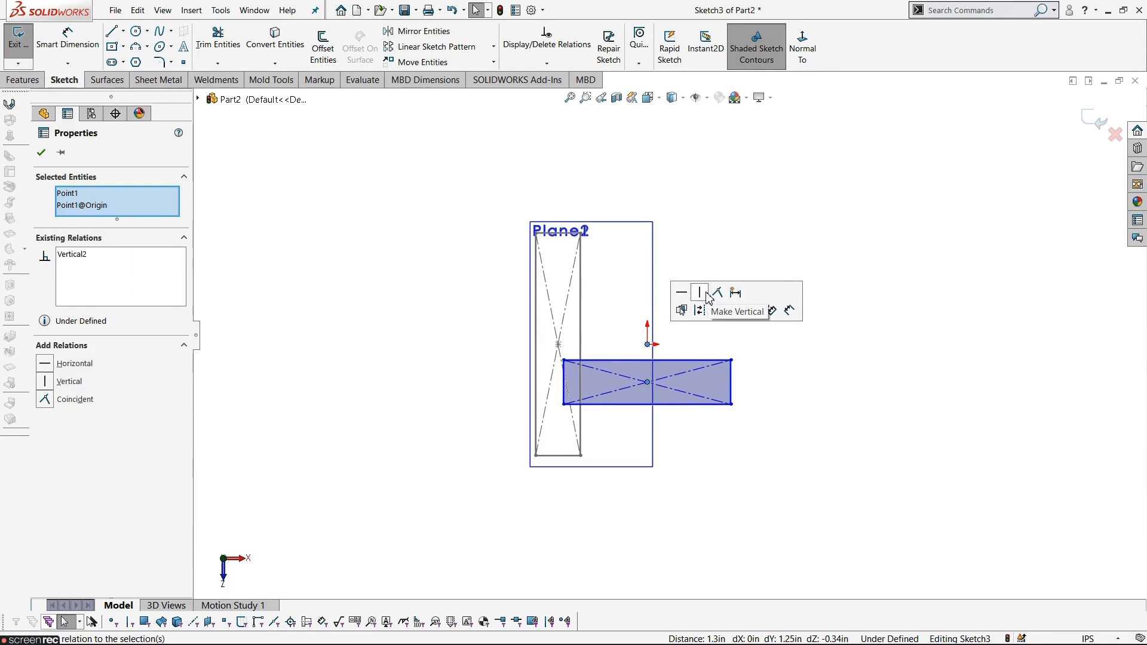
{"action": "left_click", "coordinate": [707, 294]}
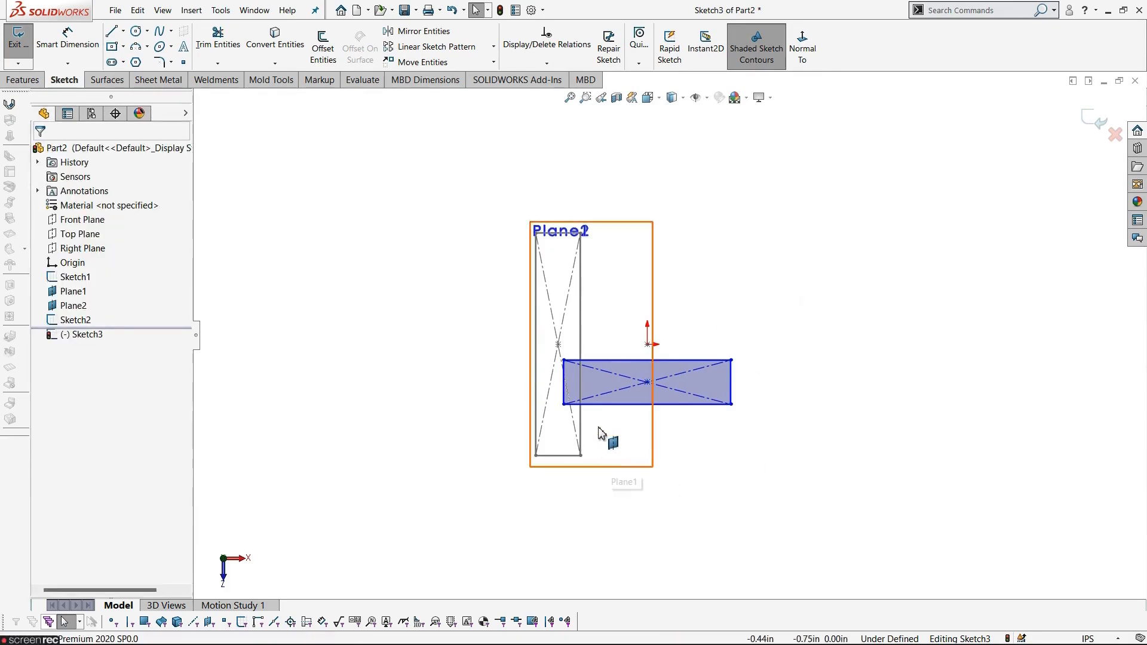
Step: Make the horizontal rectangle's long and short edges equal to the matching edges of the upper plane's rectangle
{"action": "left_click", "coordinate": [590, 360]}
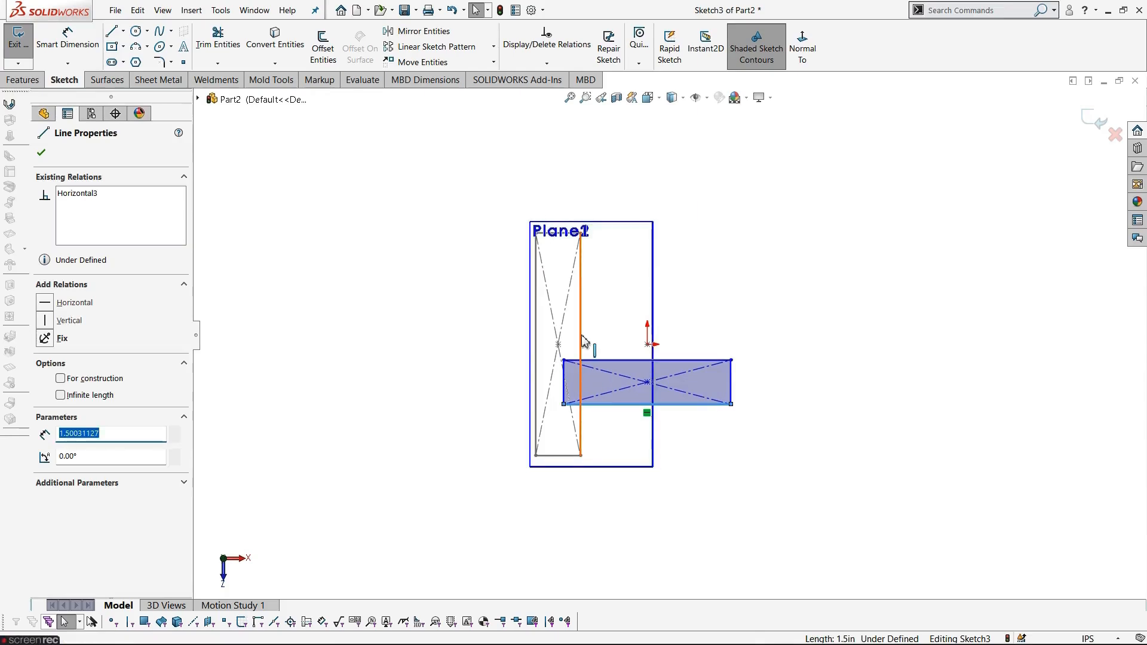
{"action": "left_click", "coordinate": [581, 337], "text": "ctrl"}
{"action": "left_click", "coordinate": [671, 283]}
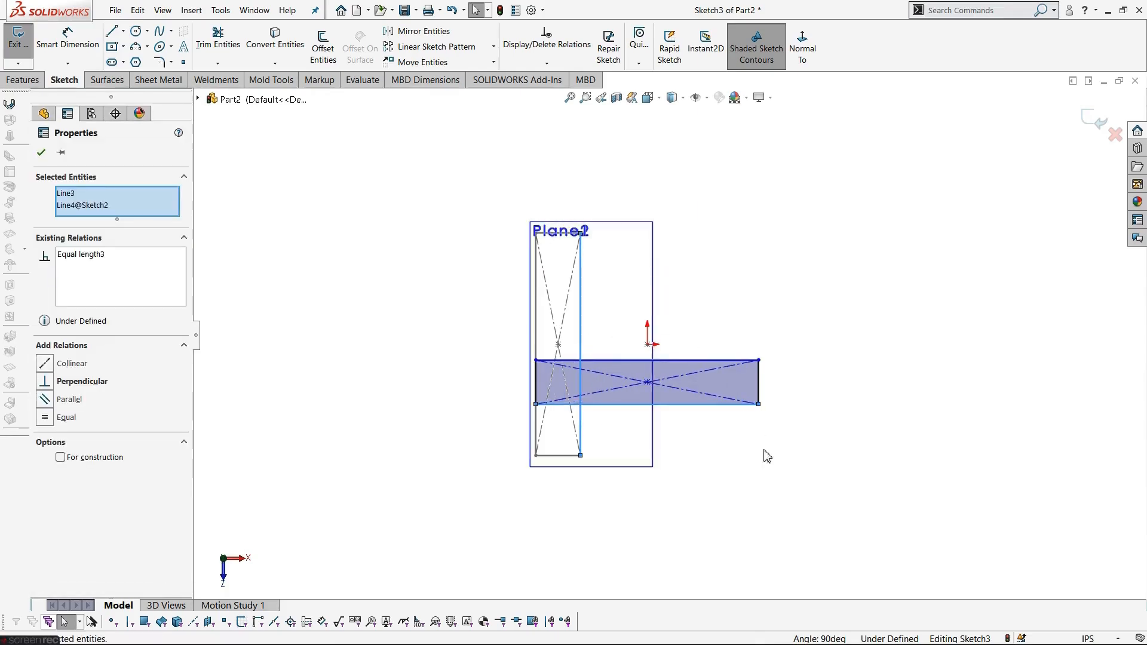
{"action": "left_click", "coordinate": [537, 384]}
{"action": "left_click", "coordinate": [560, 457], "text": "ctrl"}
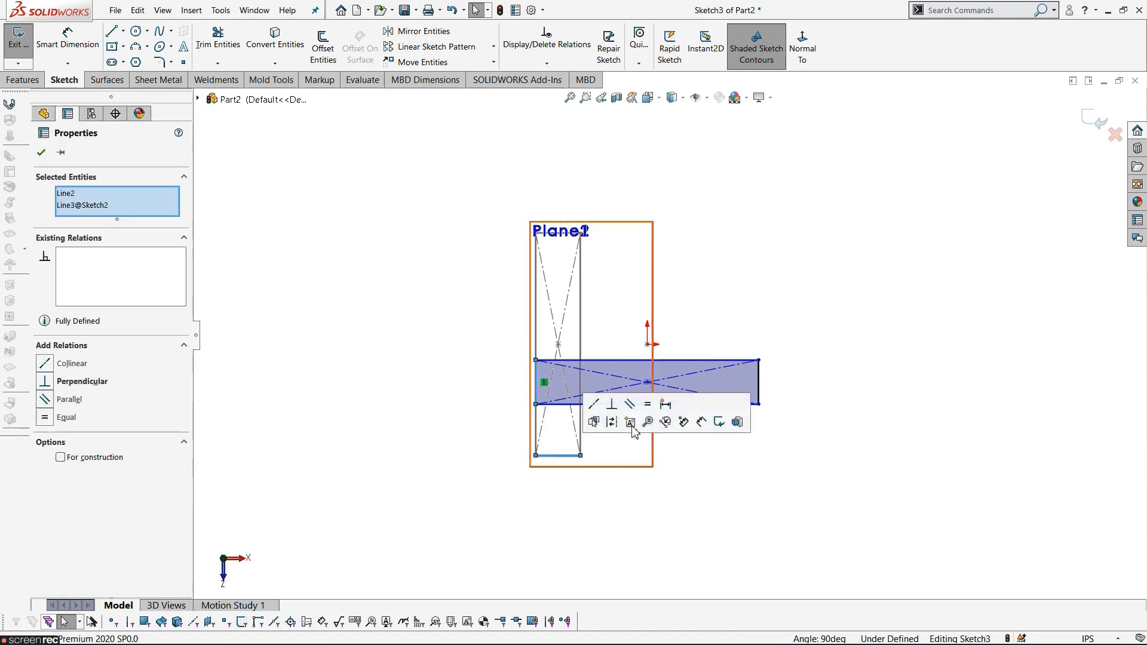
{"action": "left_click", "coordinate": [651, 415]}
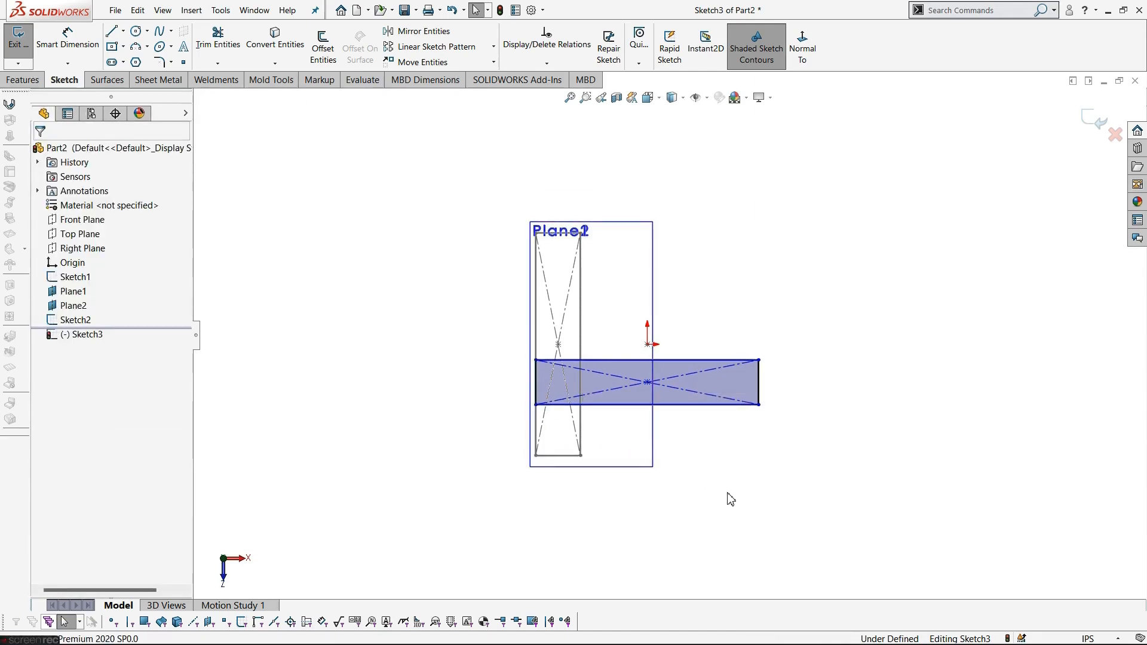
Step: Check the reference drawing, dimension the lower rectangle's near long edge 0.05 in from the origin, and exit the sketch
{"action": "key", "text": "alt+Tab"}
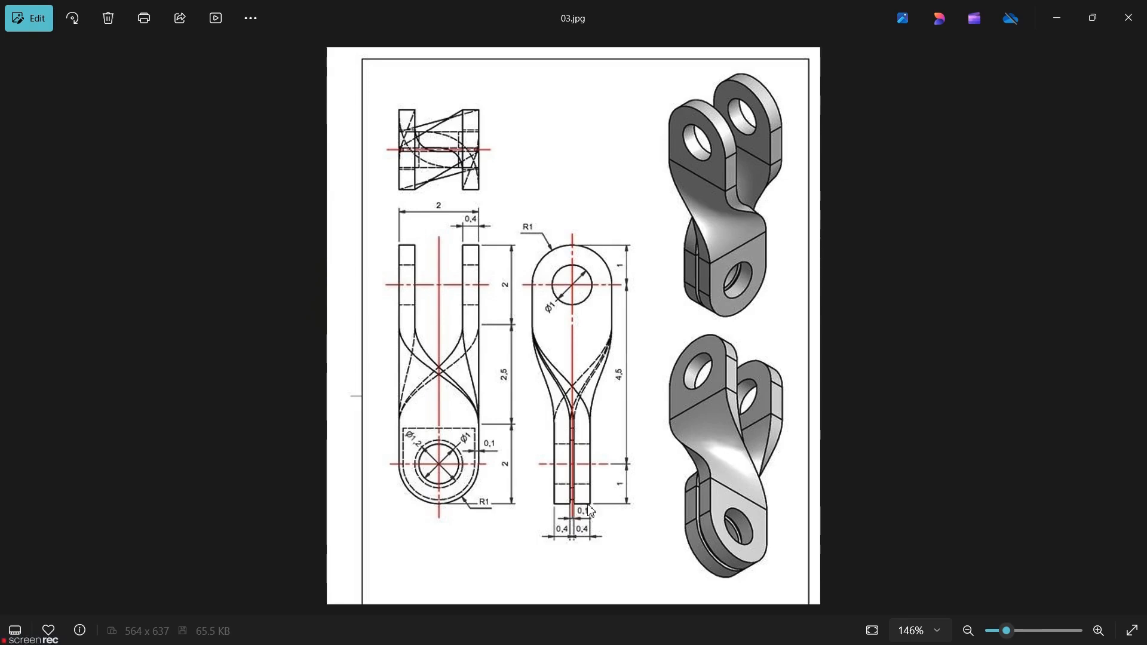
{"action": "key", "text": "alt+Tab"}
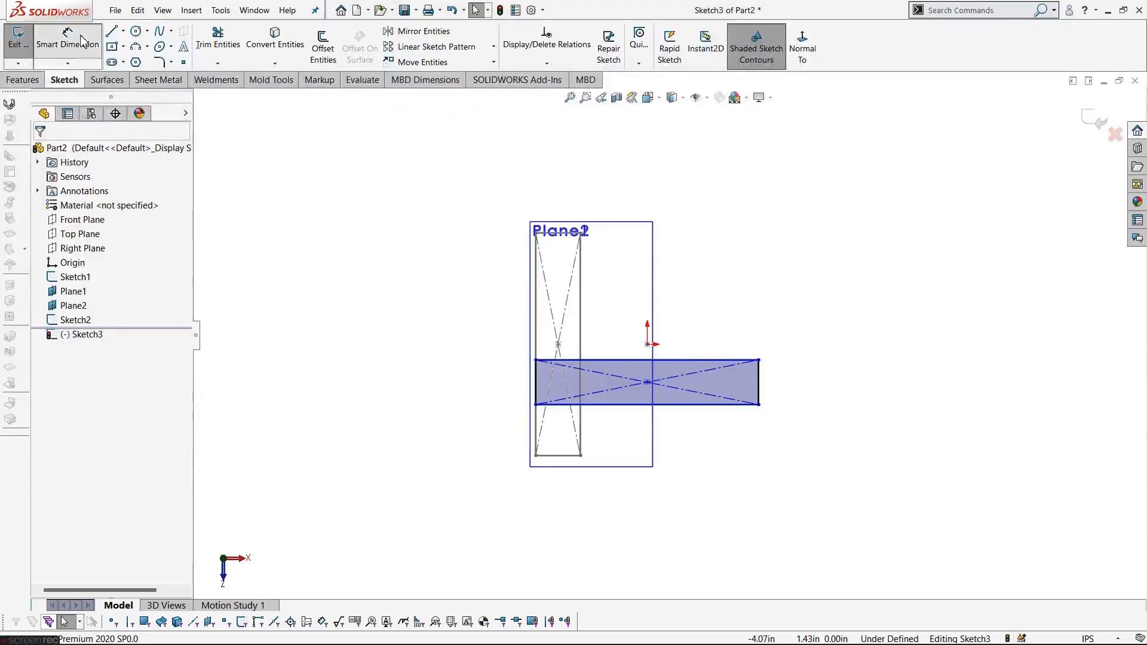
{"action": "left_click", "coordinate": [633, 360]}
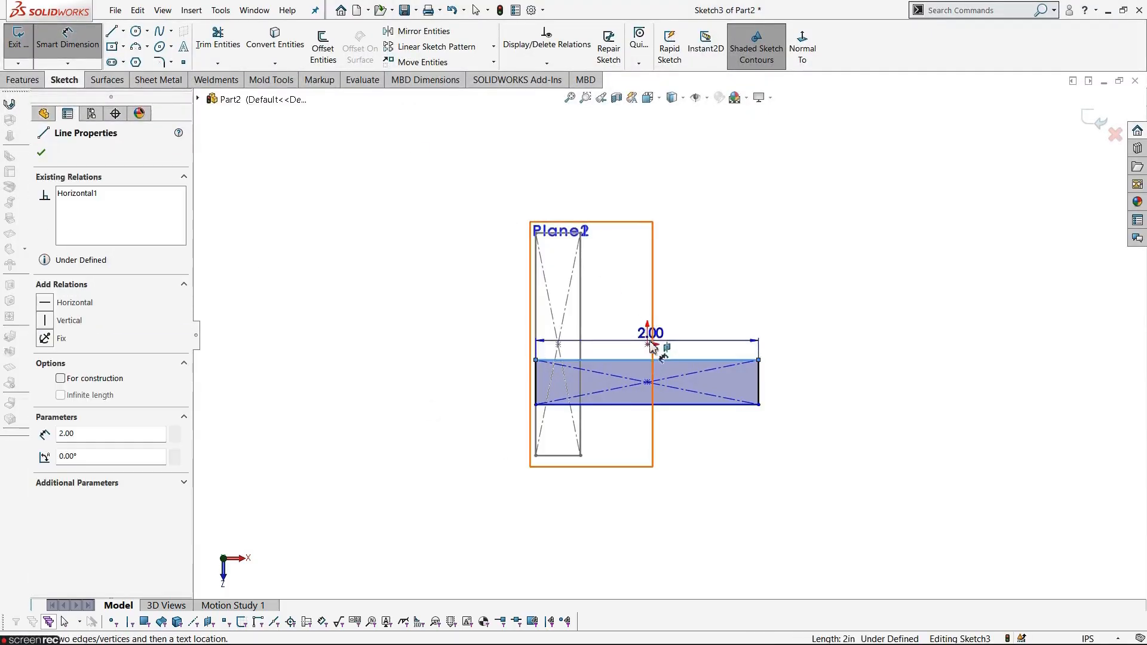
{"action": "left_click", "coordinate": [649, 345]}
{"action": "left_click", "coordinate": [720, 329]}
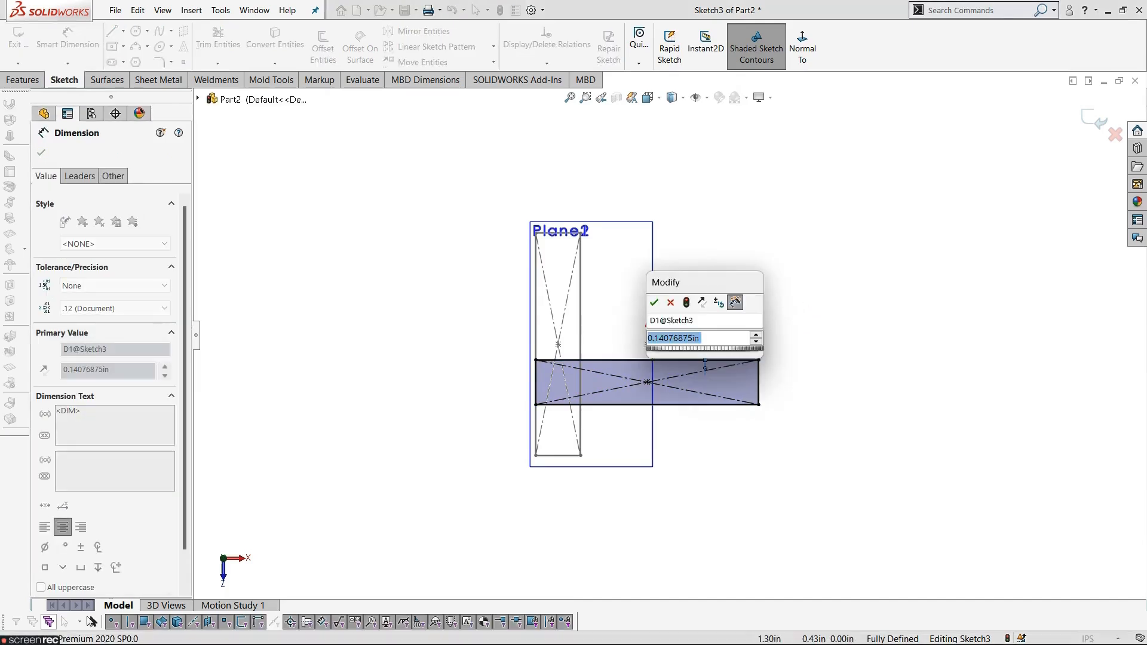
{"action": "type", "text": "0."}
{"action": "type", "text": "05"}
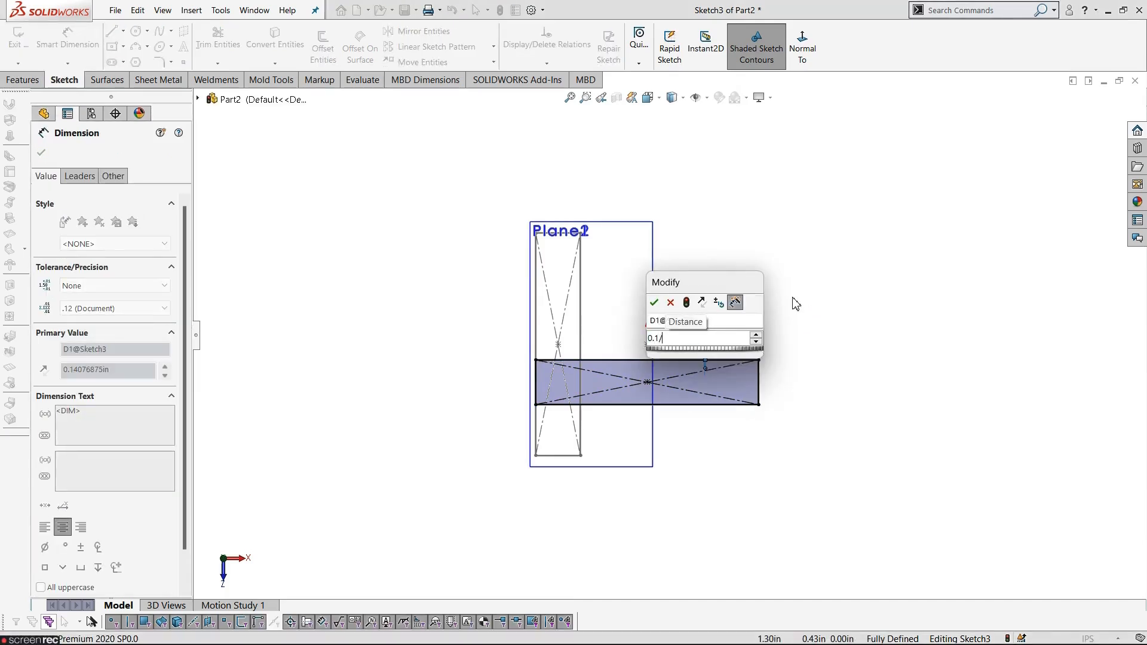
{"action": "key", "text": "Return"}
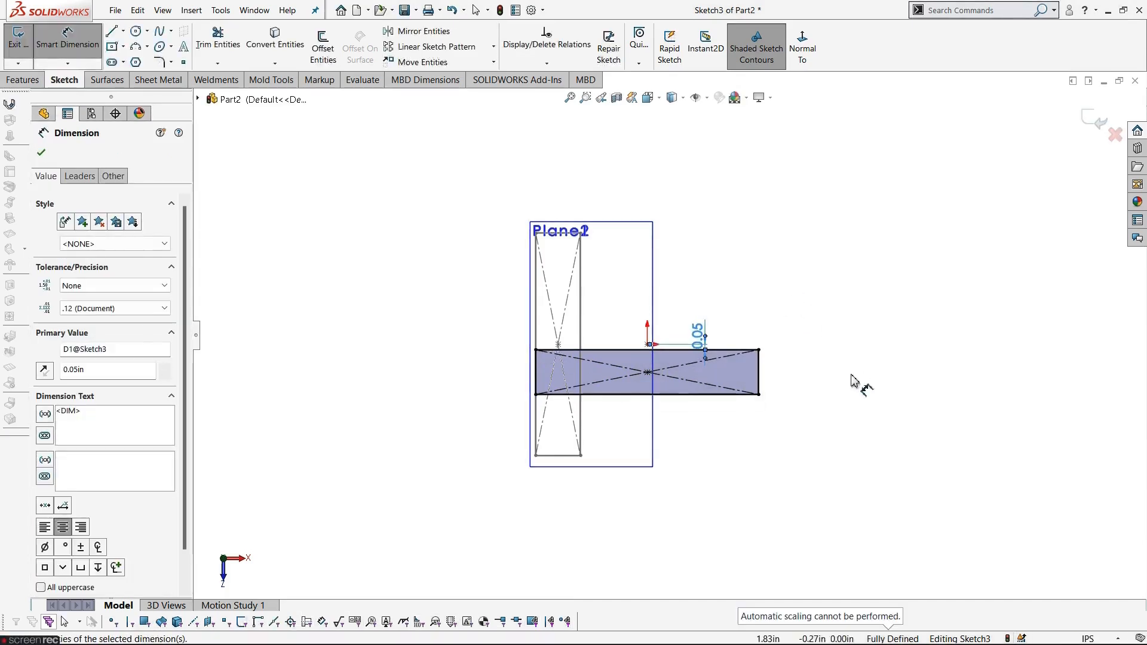
{"action": "key", "text": "Escape"}
{"action": "key", "text": "Escape"}
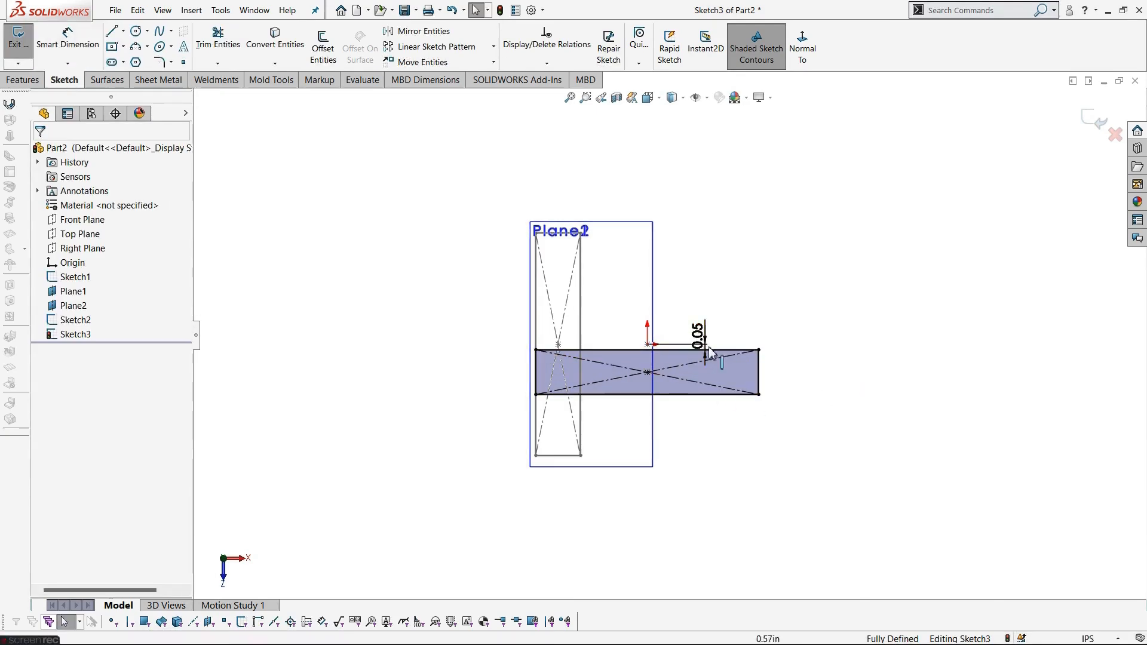
{"action": "left_click", "coordinate": [17, 37]}
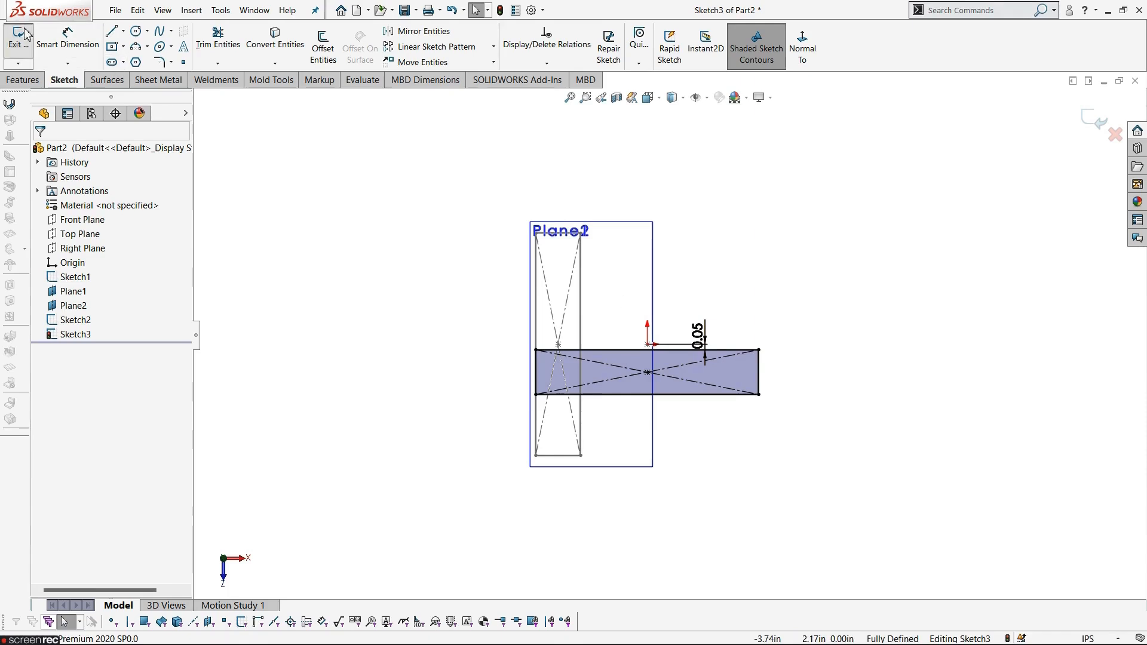
Step: Turn off the display of the reference planes so only the sketches show
{"action": "left_click", "coordinate": [354, 401]}
{"action": "mouse_move", "coordinate": [354, 401]}
{"action": "middle_mouse_down"}
{"action": "mouse_move", "coordinate": [545, 410]}
{"action": "mouse_move", "coordinate": [582, 185]}
{"action": "mouse_move", "coordinate": [653, 159]}
{"action": "mouse_move", "coordinate": [616, 197]}
{"action": "middle_mouse_up"}
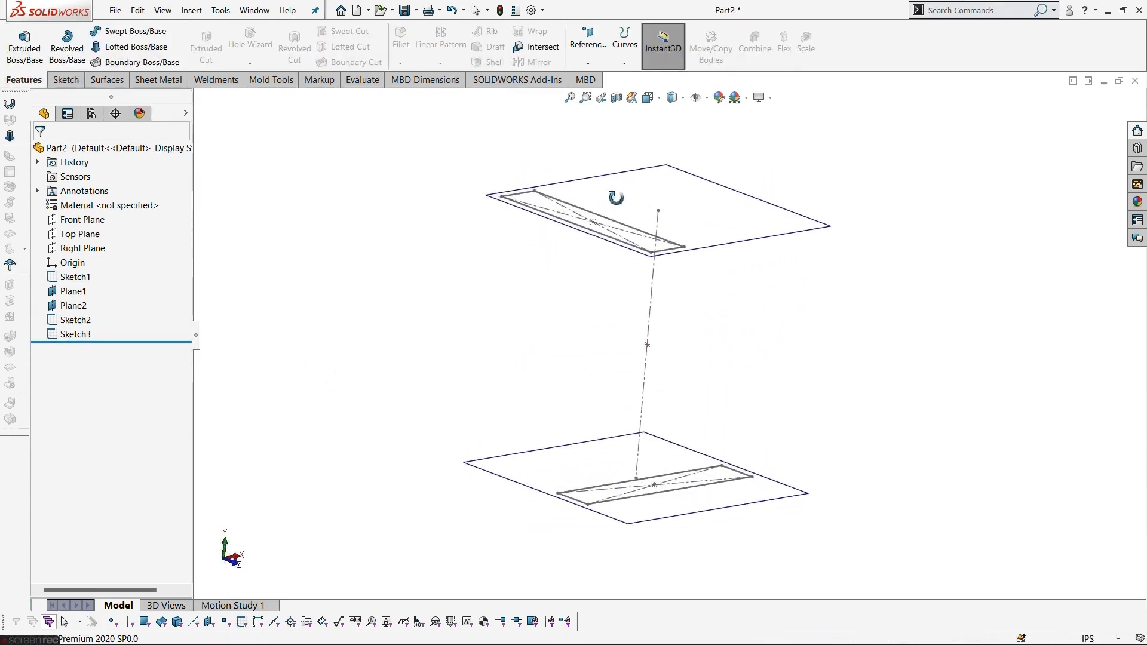
{"action": "left_click", "coordinate": [707, 98]}
{"action": "left_click", "coordinate": [711, 113]}
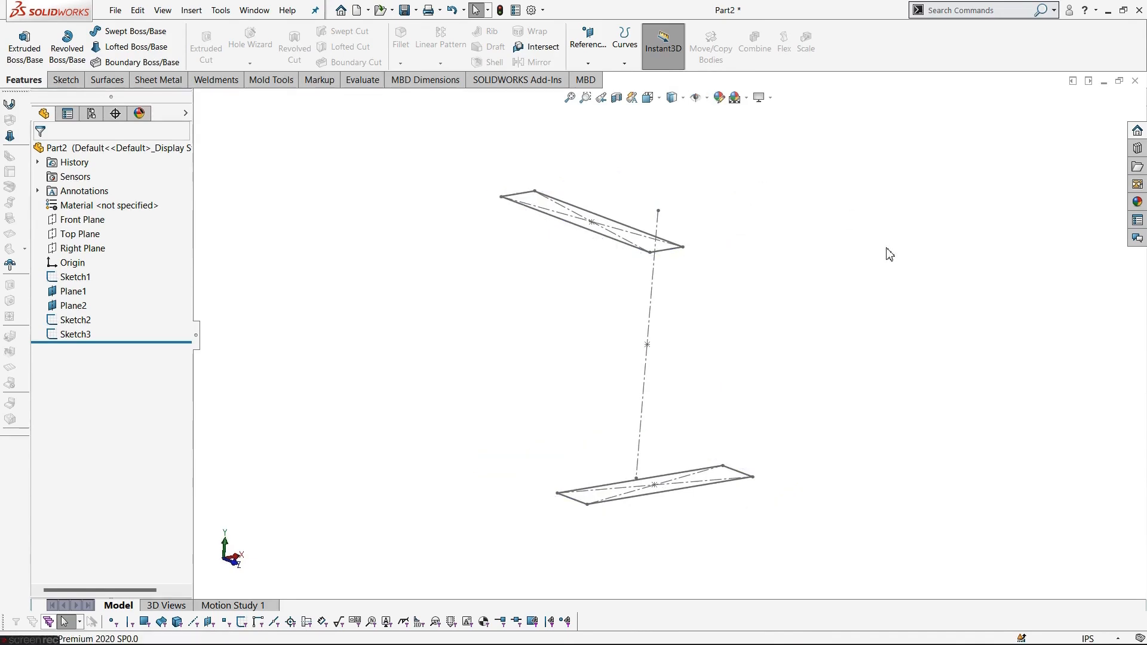
Step: Check the reference drawing and create a plane parallel to the Right Plane through the upper rectangle's outer rear corner
{"action": "middle_click_drag", "start_coordinate": [889, 251], "coordinate": [748, 272]}
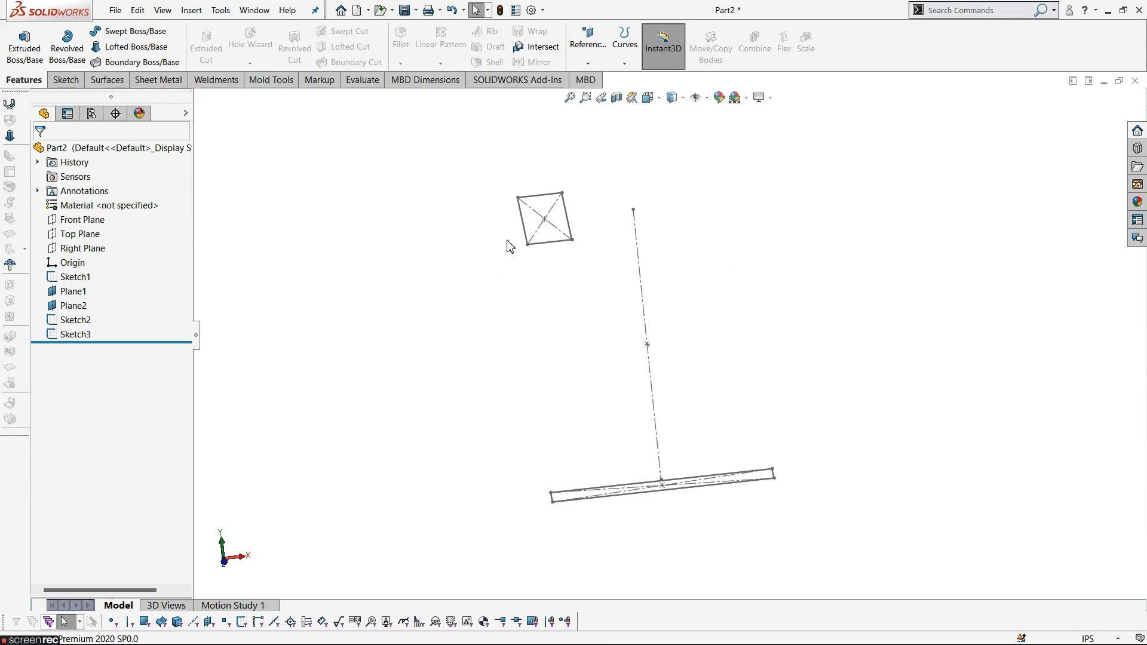
{"action": "middle_click_drag", "start_coordinate": [517, 266], "coordinate": [540, 277]}
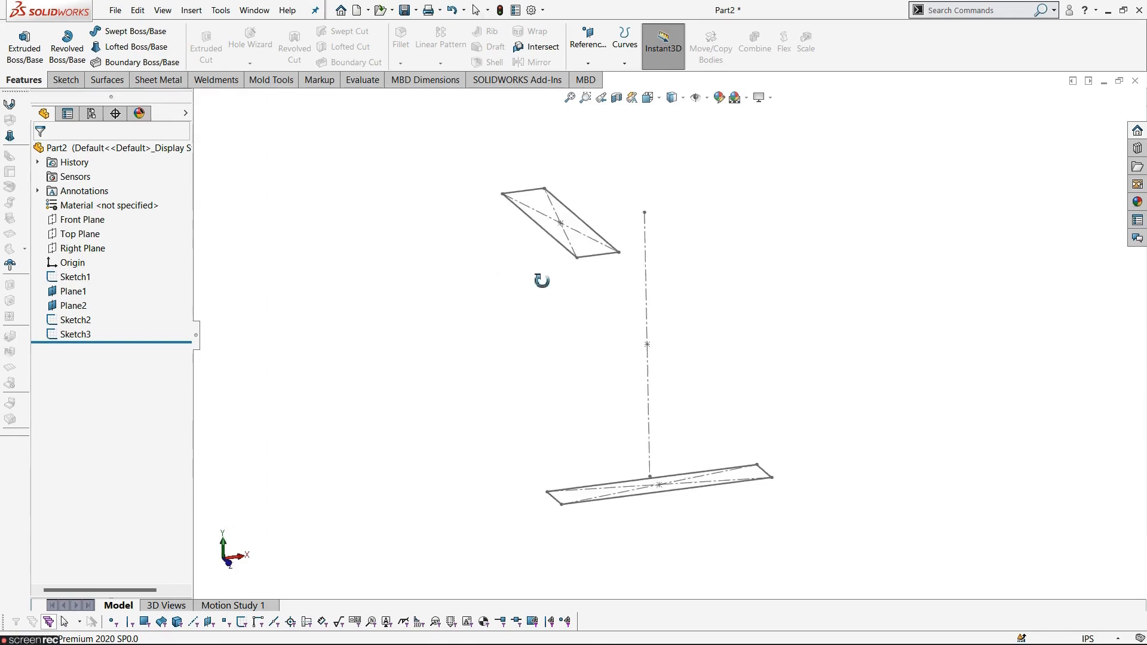
{"action": "key", "text": "alt+Tab"}
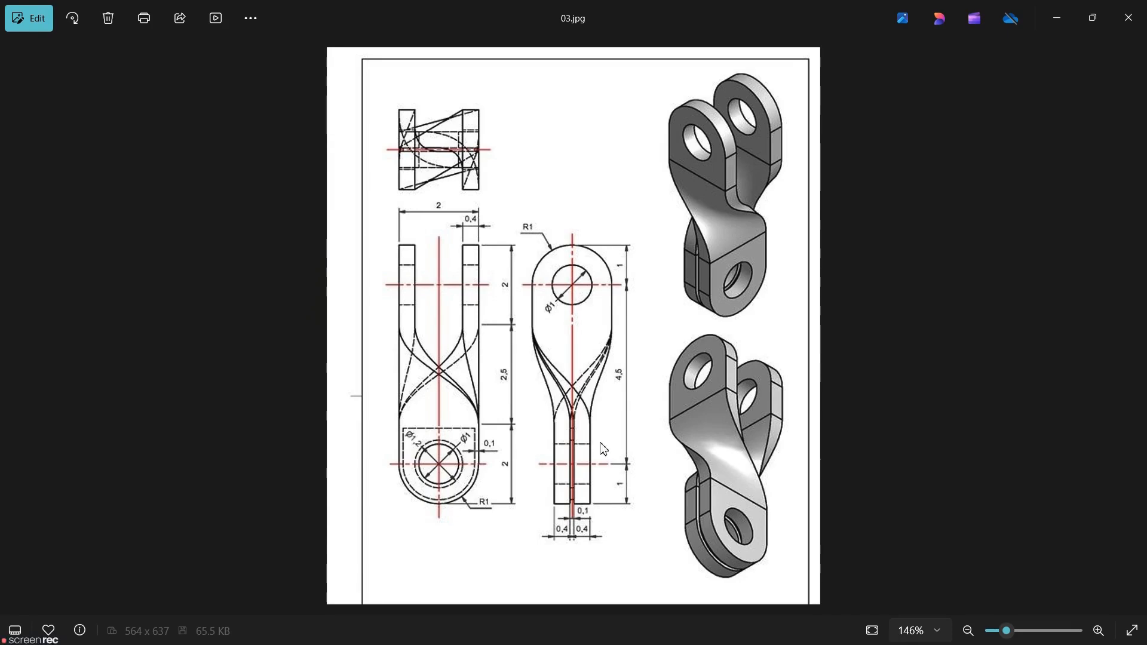
{"action": "key", "text": "alt+Tab"}
{"action": "mouse_move", "coordinate": [586, 348]}
{"action": "middle_mouse_down"}
{"action": "mouse_move", "coordinate": [528, 325]}
{"action": "mouse_move", "coordinate": [589, 302]}
{"action": "mouse_move", "coordinate": [593, 355]}
{"action": "middle_mouse_up"}
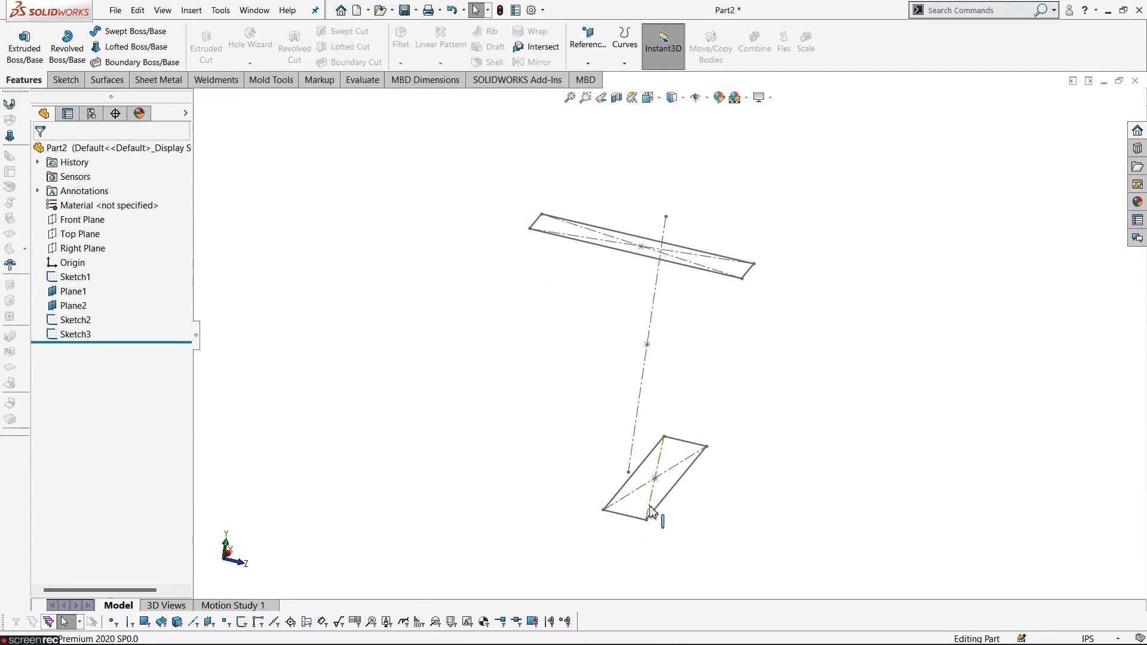
{"action": "middle_click_drag", "start_coordinate": [518, 370], "coordinate": [440, 363]}
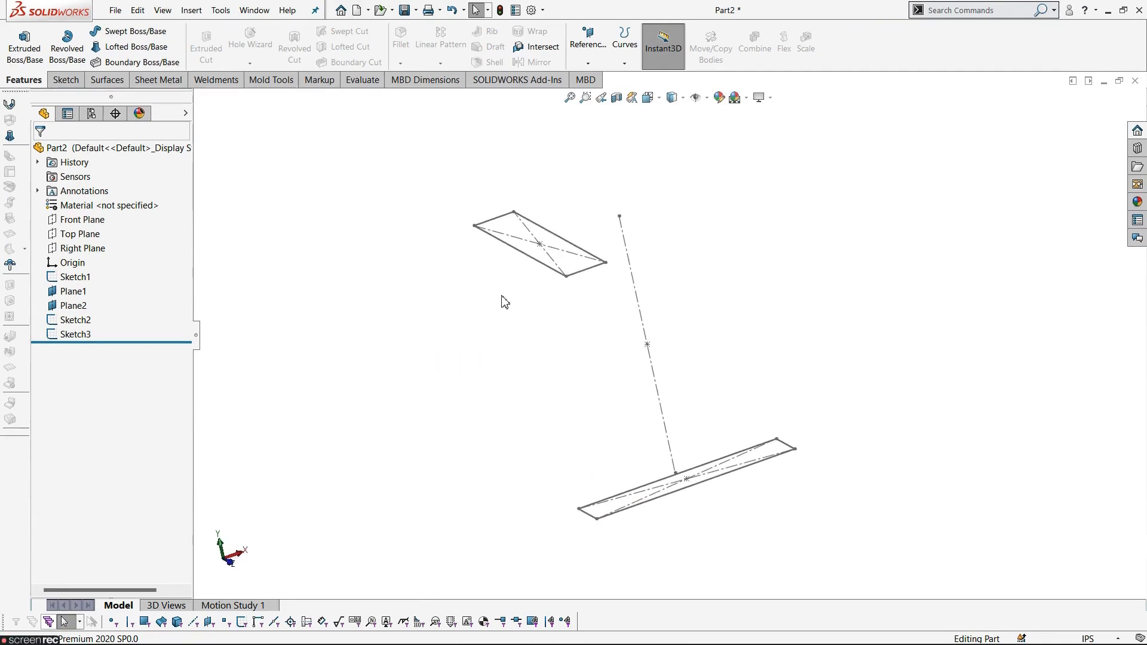
{"action": "left_click", "coordinate": [588, 62]}
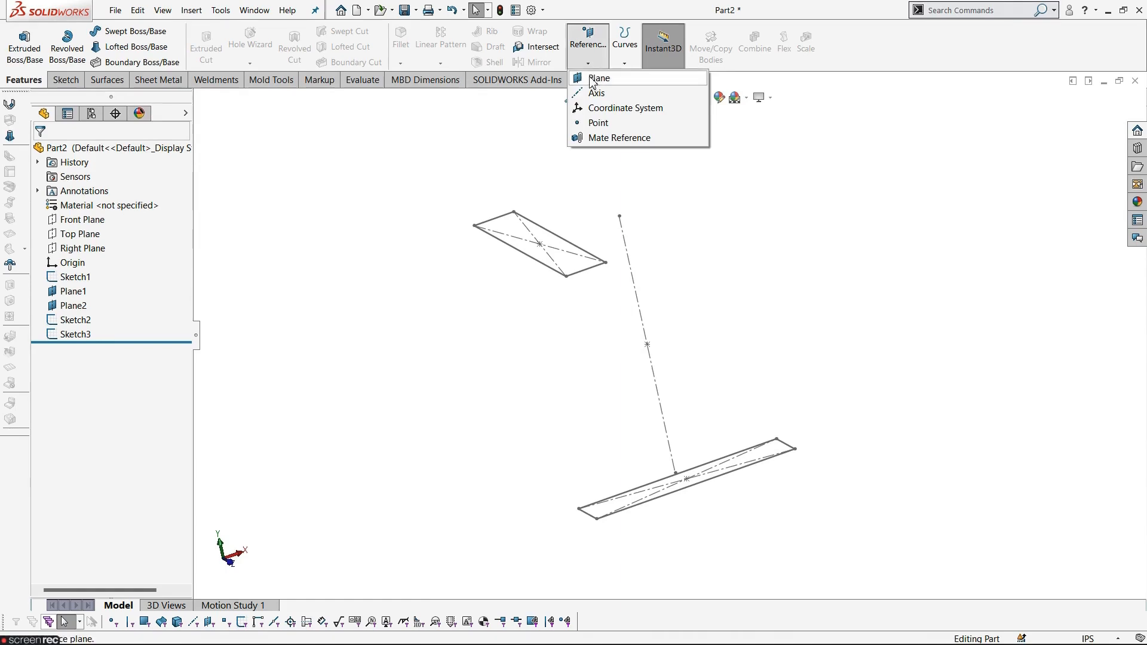
{"action": "left_click", "coordinate": [590, 80]}
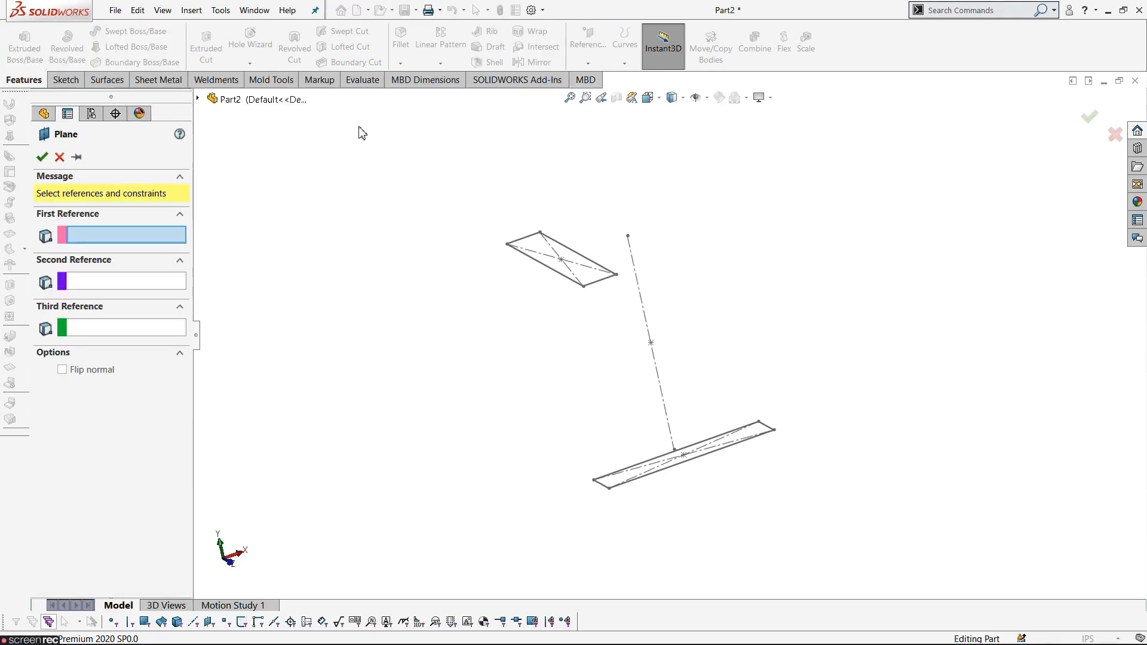
{"action": "left_click", "coordinate": [197, 98]}
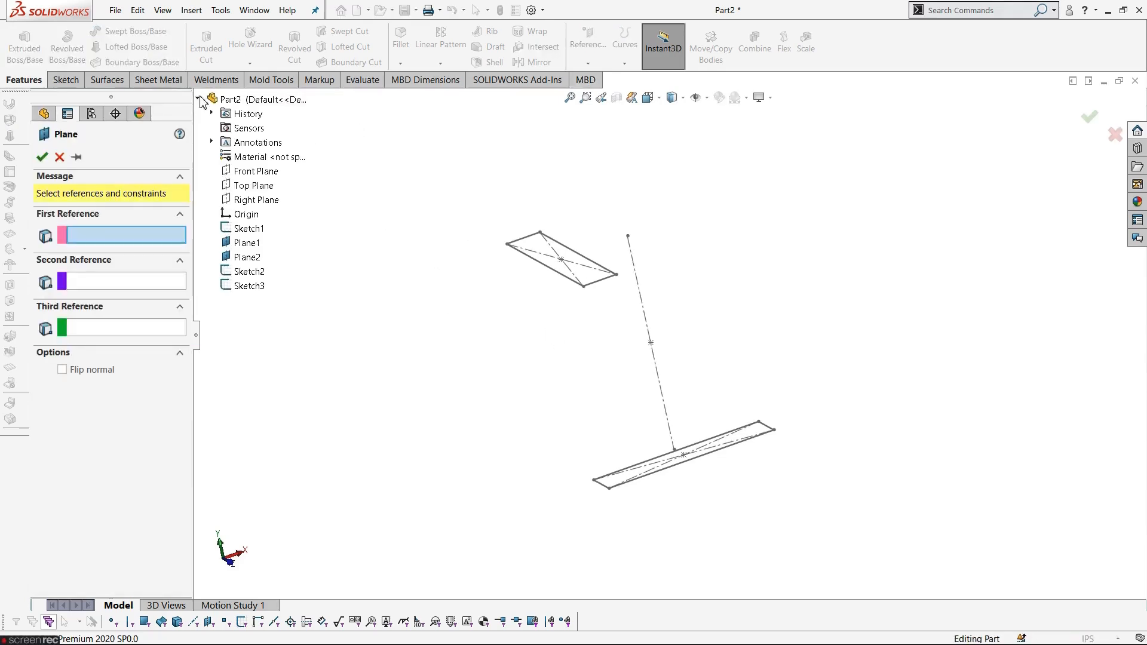
{"action": "left_click", "coordinate": [251, 200]}
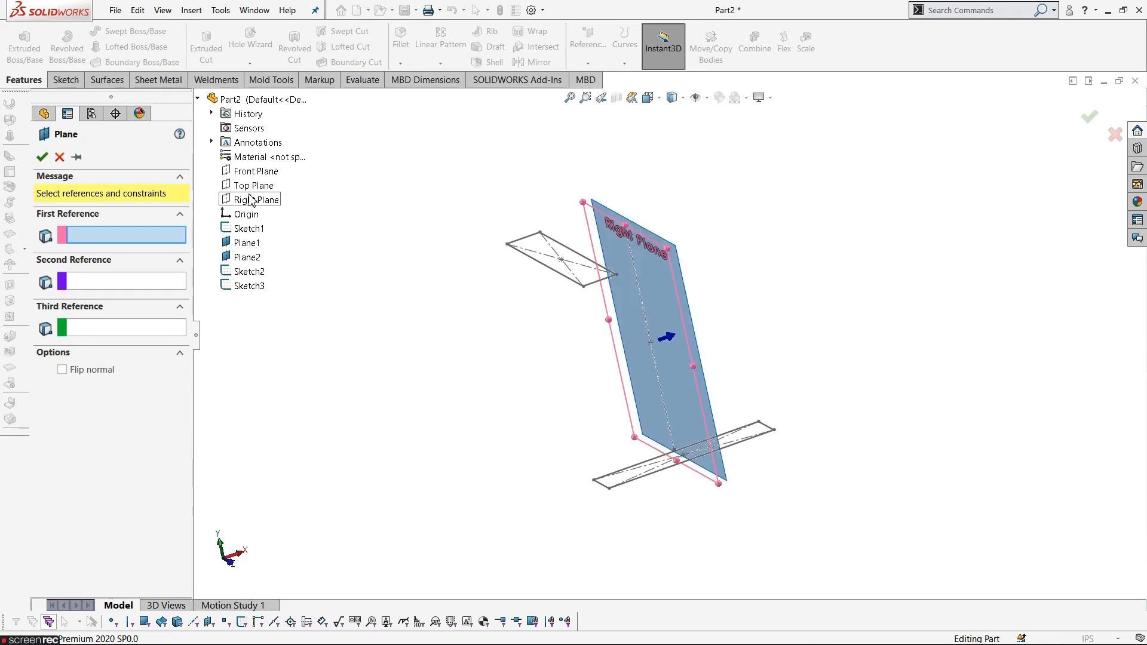
{"action": "left_click", "coordinate": [507, 245]}
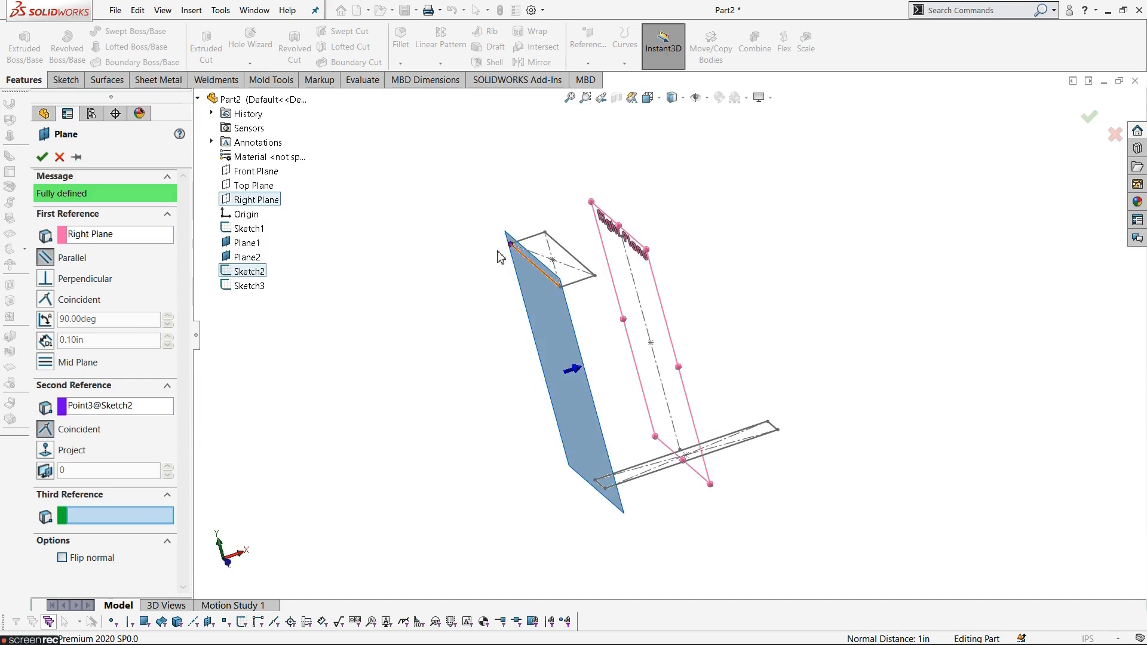
{"action": "left_click", "coordinate": [42, 157]}
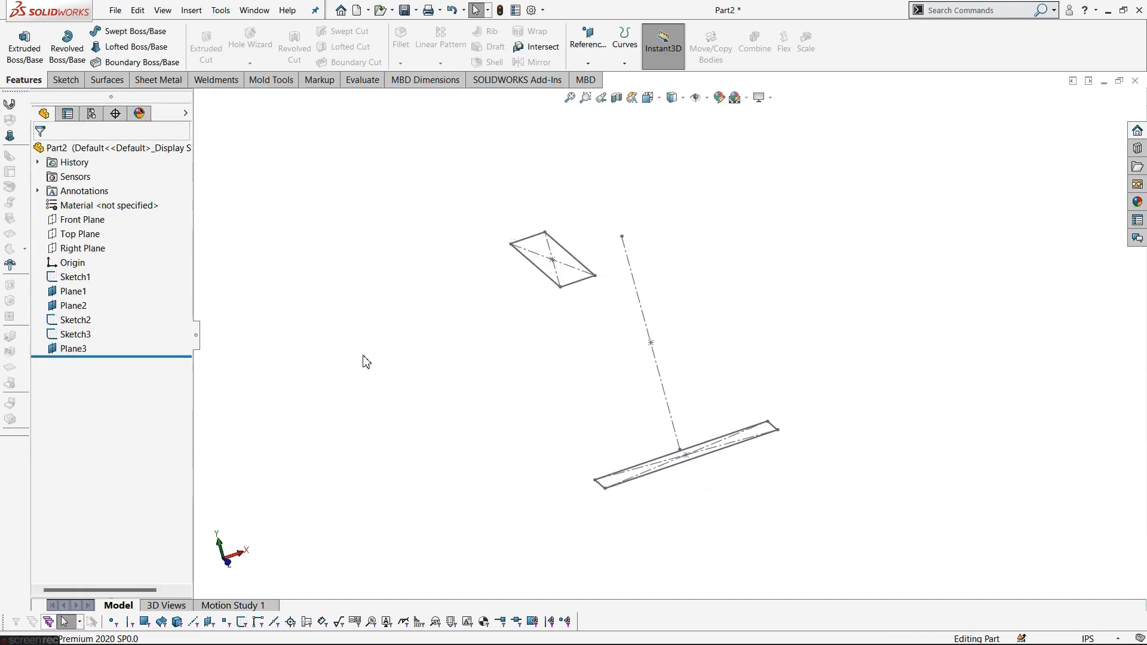
Step: On the new side plane, sketch a four-vertex Bezier style spline from the upper rectangle's rear corner to the lower rectangle's outer front corner
{"action": "left_click", "coordinate": [76, 348]}
{"action": "left_click", "coordinate": [80, 328]}
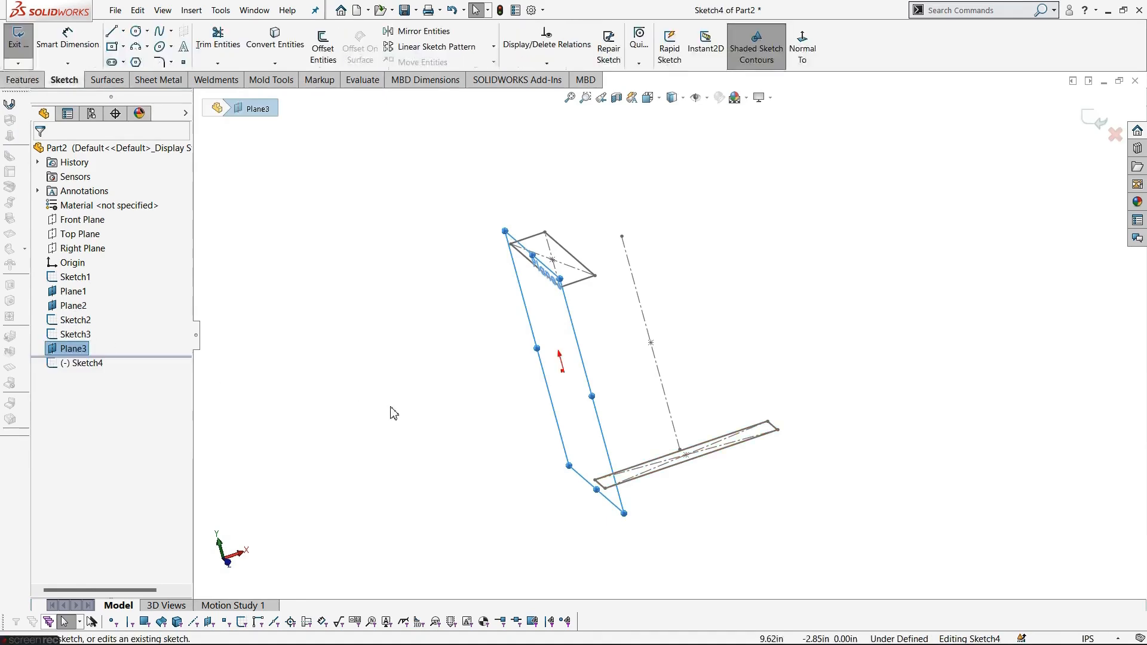
{"action": "left_click", "coordinate": [807, 60]}
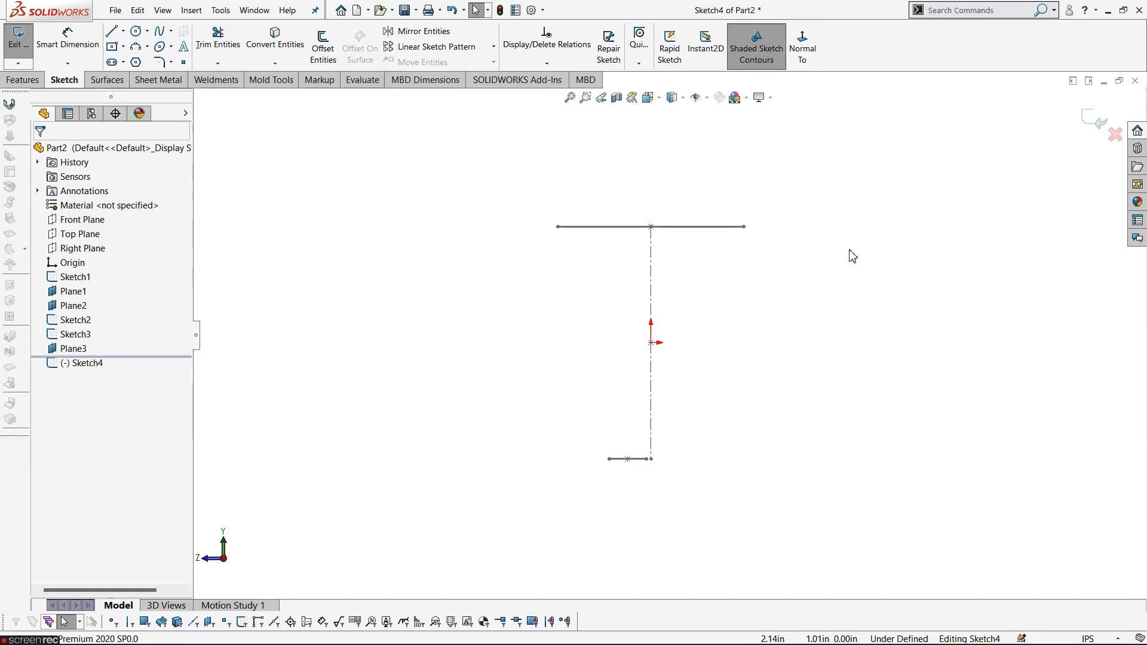
{"action": "left_click", "coordinate": [799, 65]}
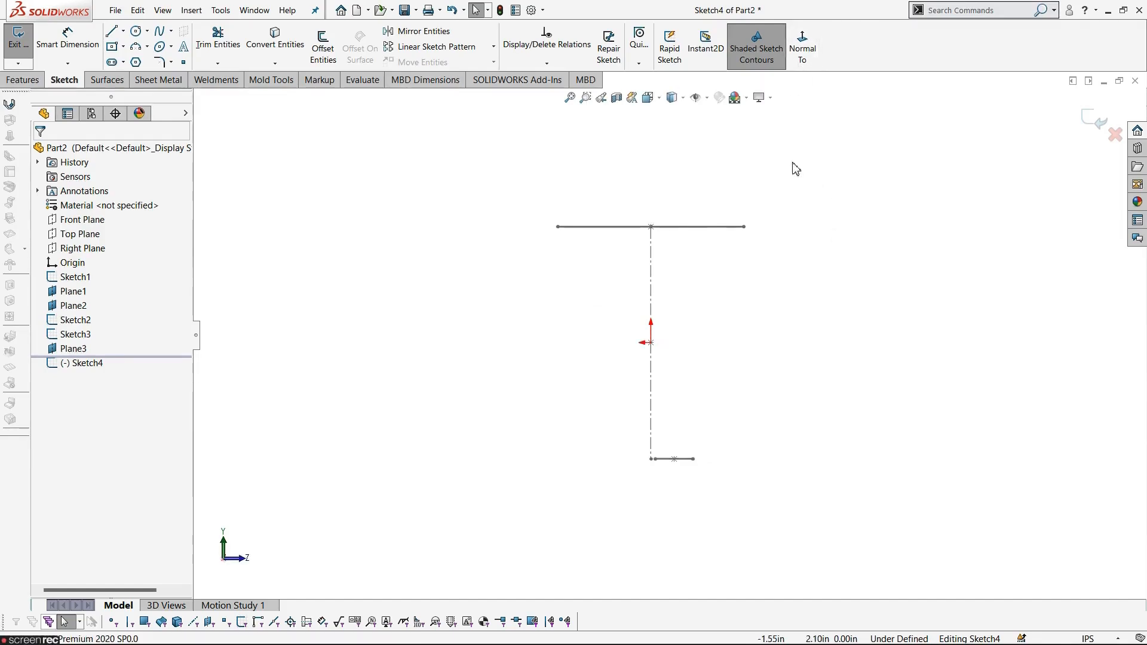
{"action": "scroll", "coordinate": [795, 338], "scroll_direction": "down", "scroll_amount": 1}
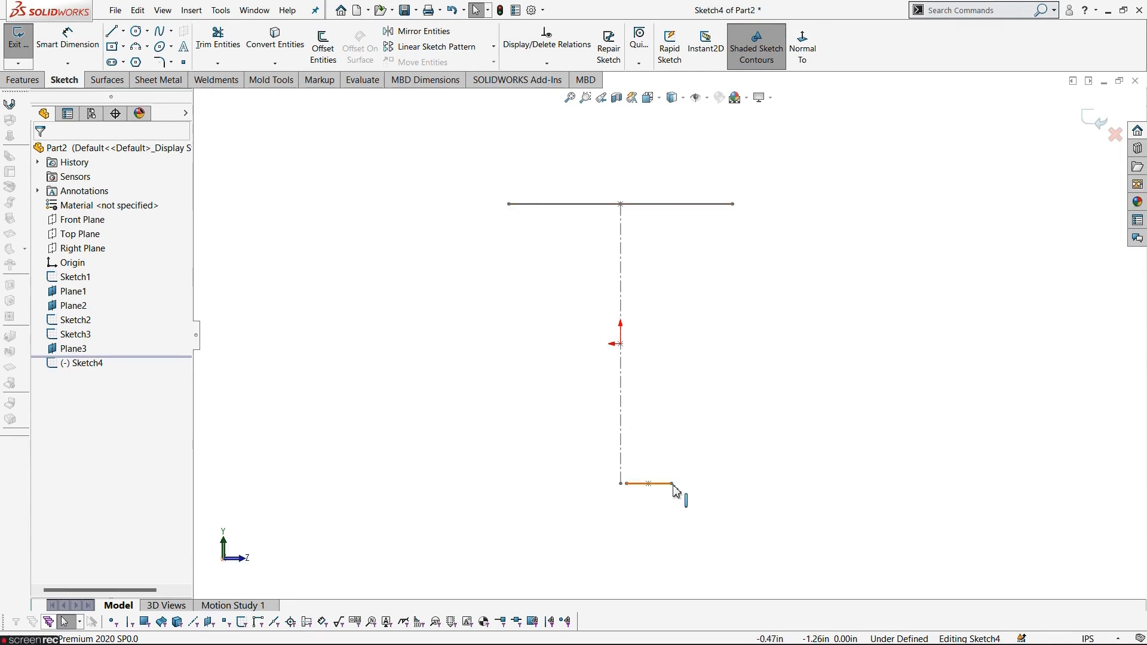
{"action": "left_click", "coordinate": [171, 31]}
{"action": "left_click", "coordinate": [185, 49]}
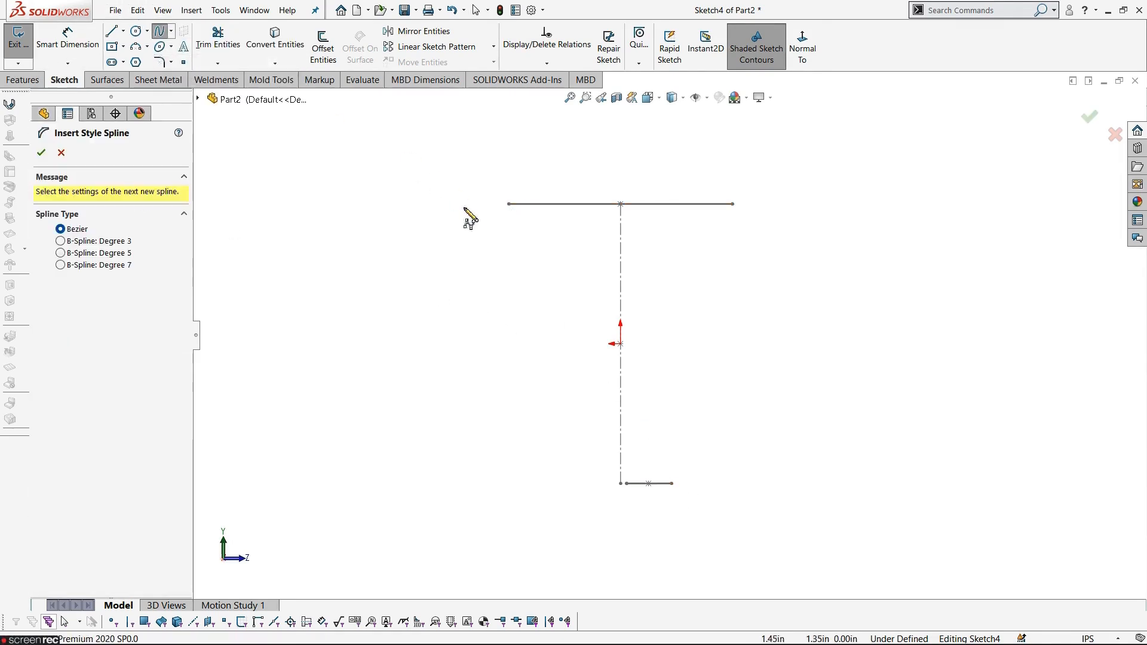
{"action": "left_click", "coordinate": [509, 203]}
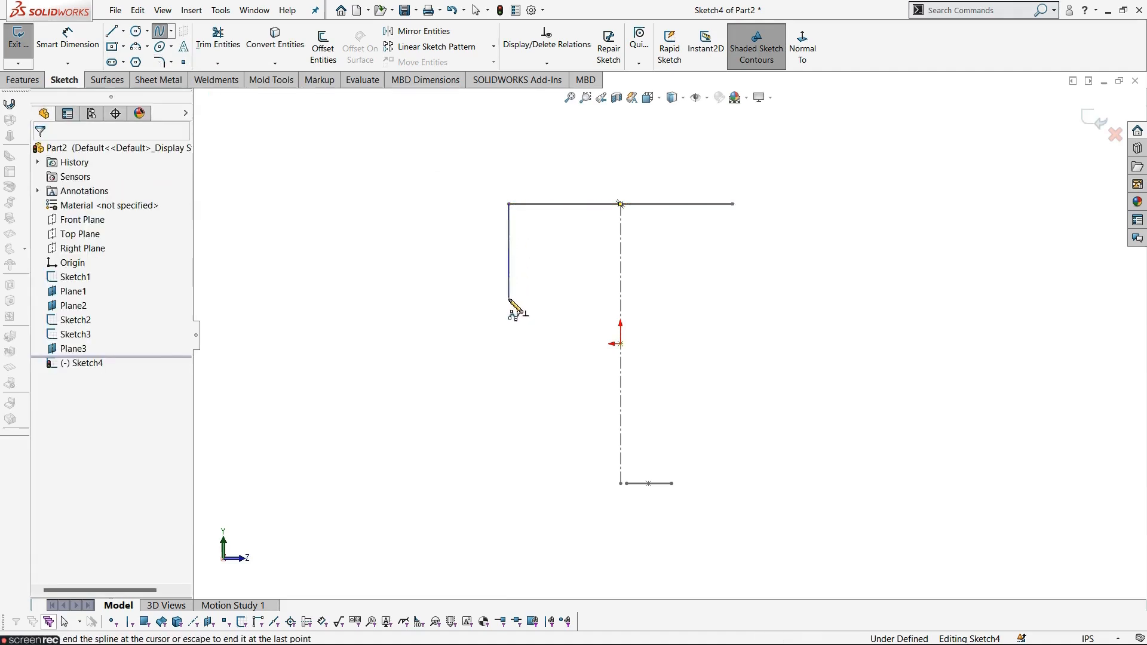
{"action": "left_click", "coordinate": [508, 299]}
{"action": "left_click", "coordinate": [676, 404]}
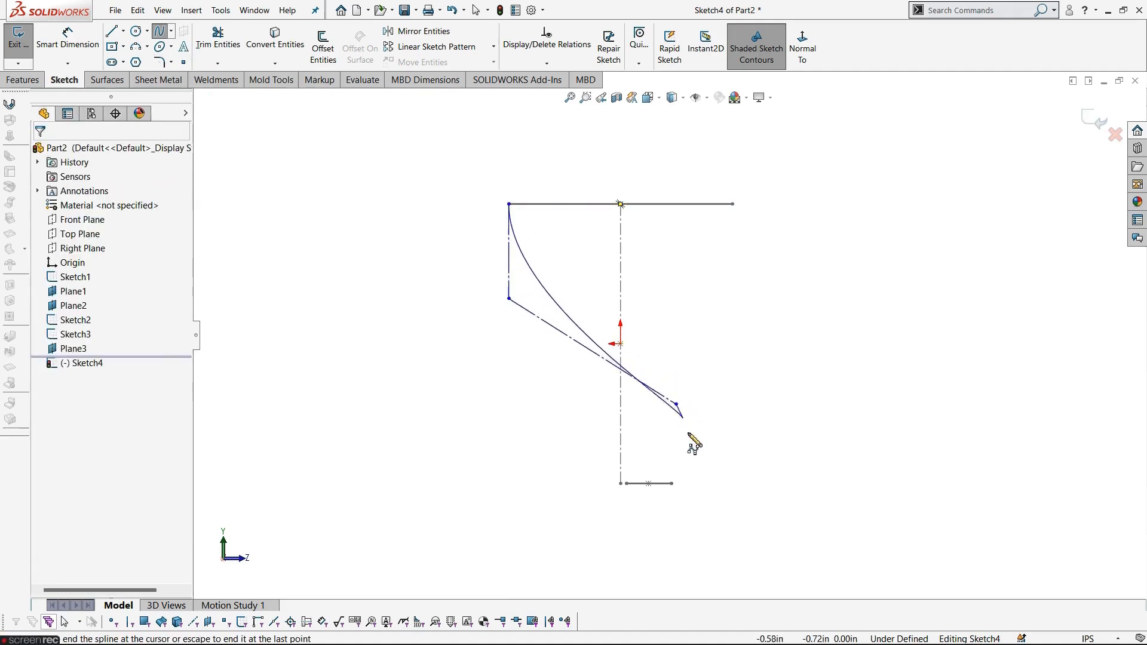
{"action": "left_click", "coordinate": [670, 483]}
{"action": "key", "text": "Escape"}
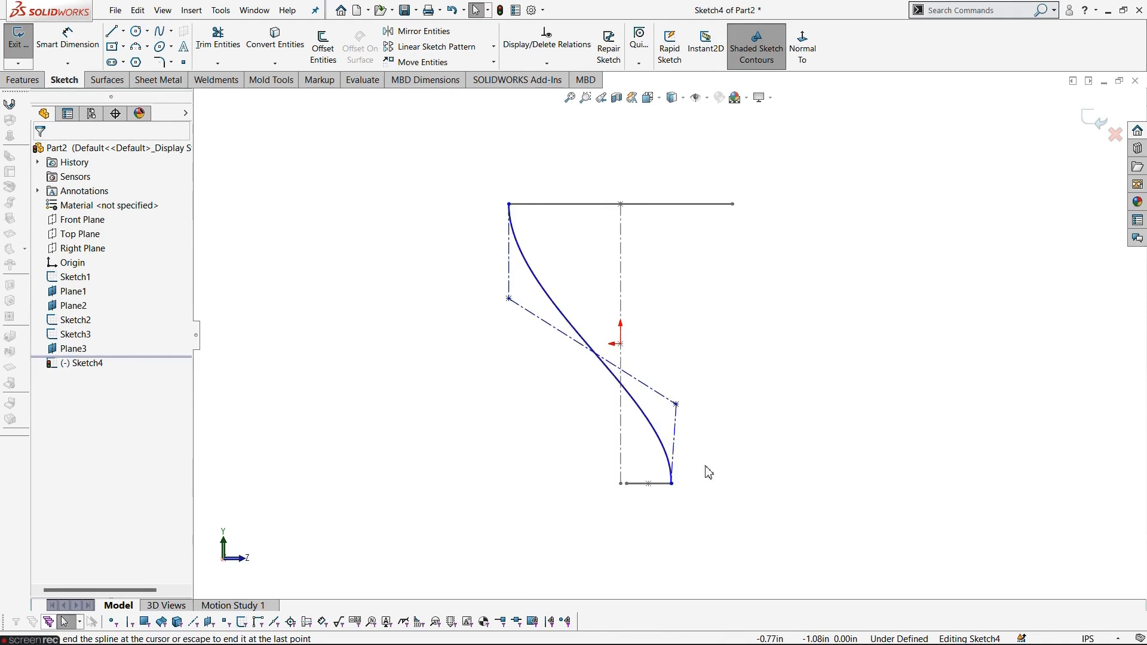
Step: Pull the spline's upper endpoint free and make it coincident with the upper rectangle's outer rear corner
{"action": "mouse_move", "coordinate": [709, 473]}
{"action": "middle_mouse_down"}
{"action": "mouse_move", "coordinate": [664, 514]}
{"action": "mouse_move", "coordinate": [654, 556]}
{"action": "middle_mouse_up"}
{"action": "scroll", "coordinate": [478, 187], "scroll_direction": "down", "scroll_amount": 5}
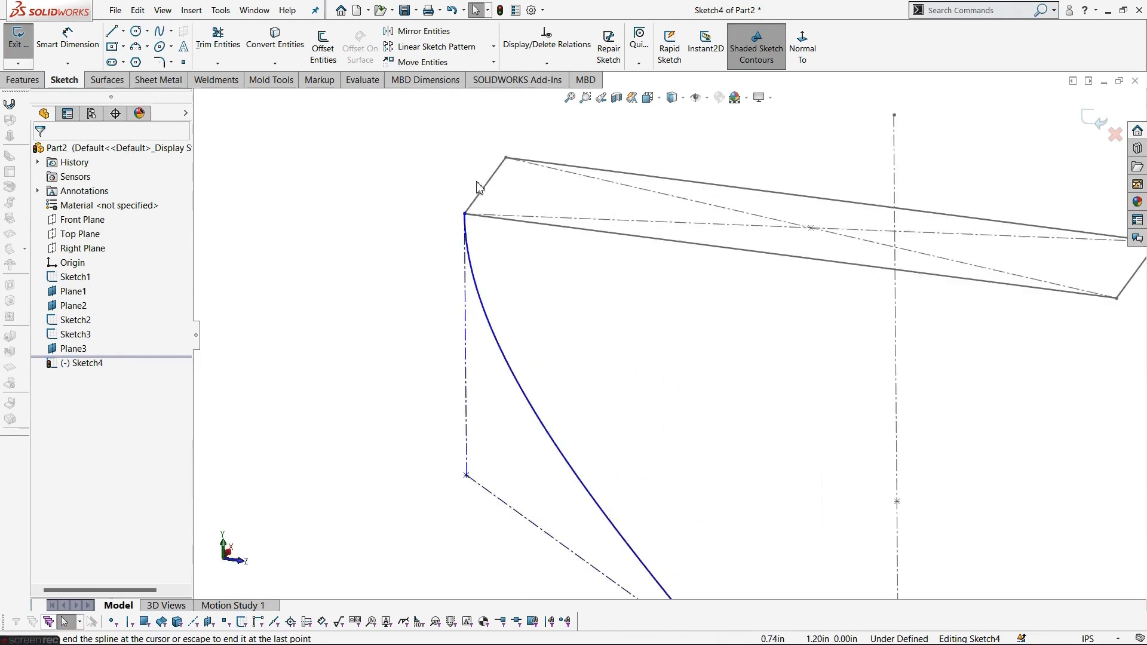
{"action": "left_click_drag", "start_coordinate": [468, 220], "coordinate": [436, 217]}
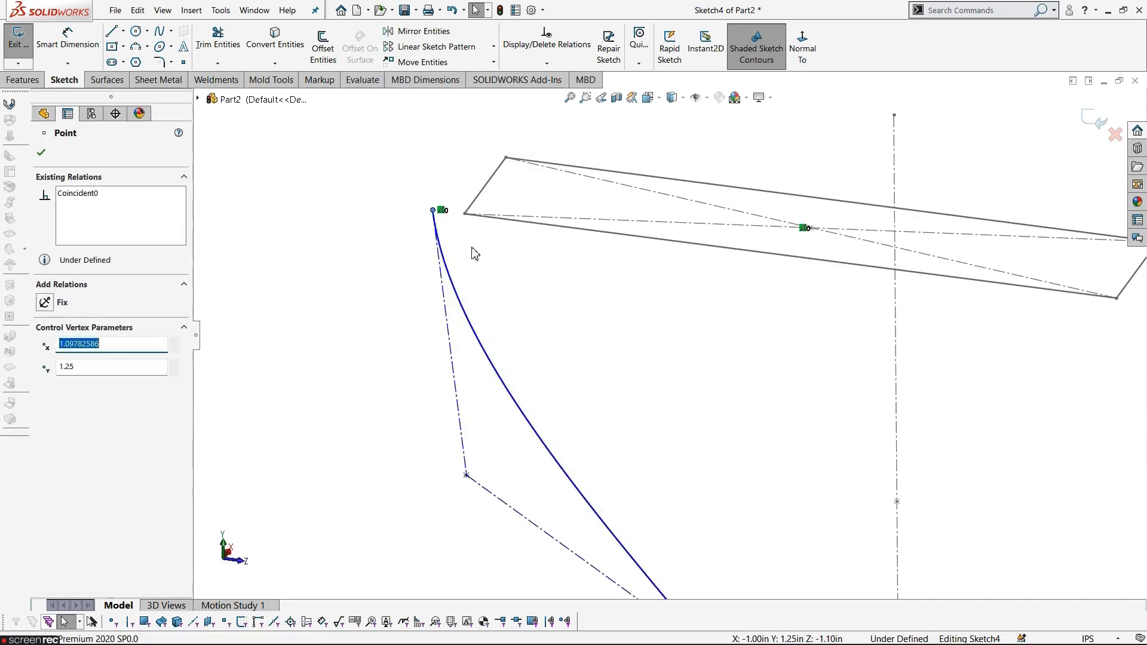
{"action": "left_click", "coordinate": [465, 215], "text": "ctrl"}
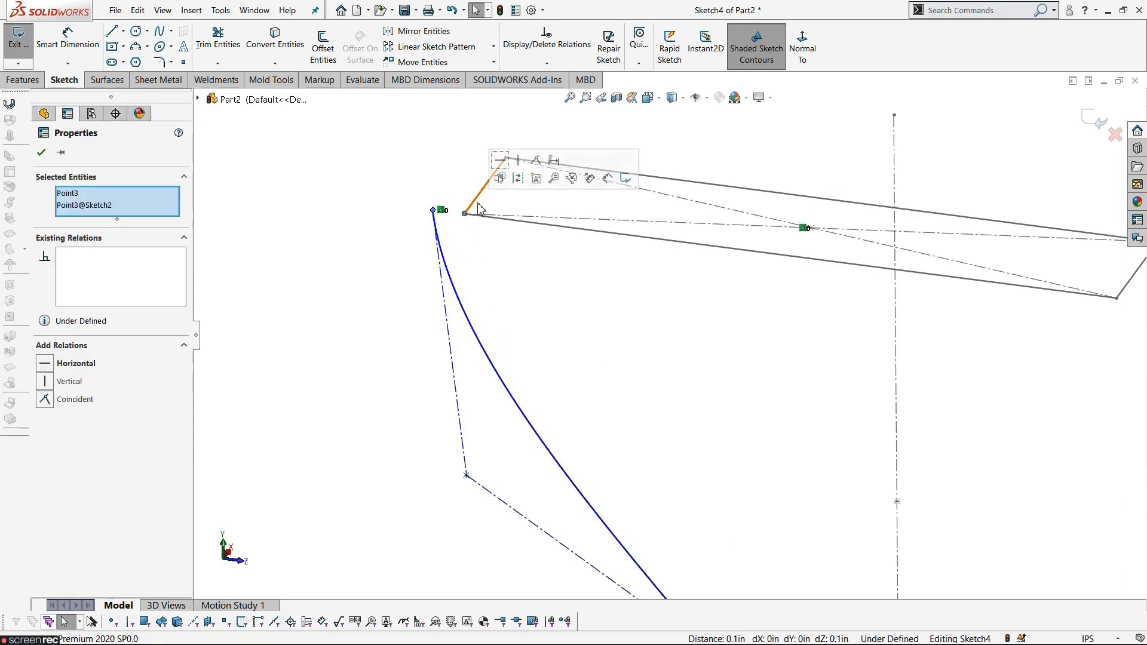
{"action": "left_click", "coordinate": [537, 162]}
{"action": "left_click", "coordinate": [548, 297]}
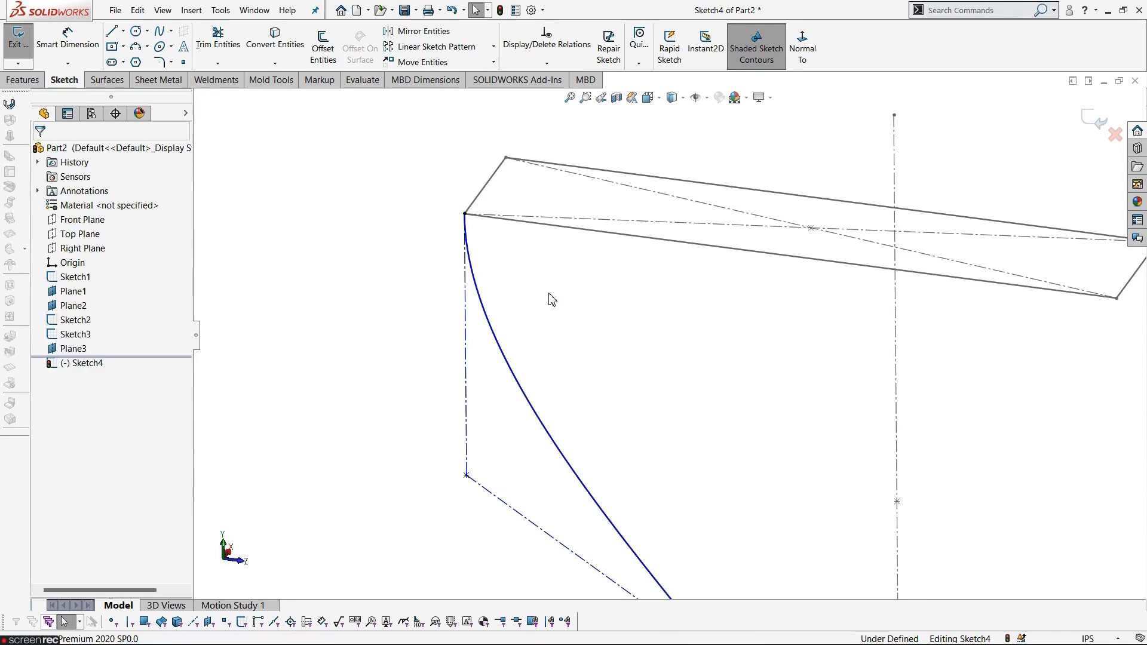
Step: Pull the spline's lower endpoint free and make it coincident with the lower rectangle's outer front corner
{"action": "scroll", "coordinate": [610, 415], "scroll_direction": "up", "scroll_amount": 5}
{"action": "scroll", "coordinate": [737, 457], "scroll_direction": "down", "scroll_amount": 10}
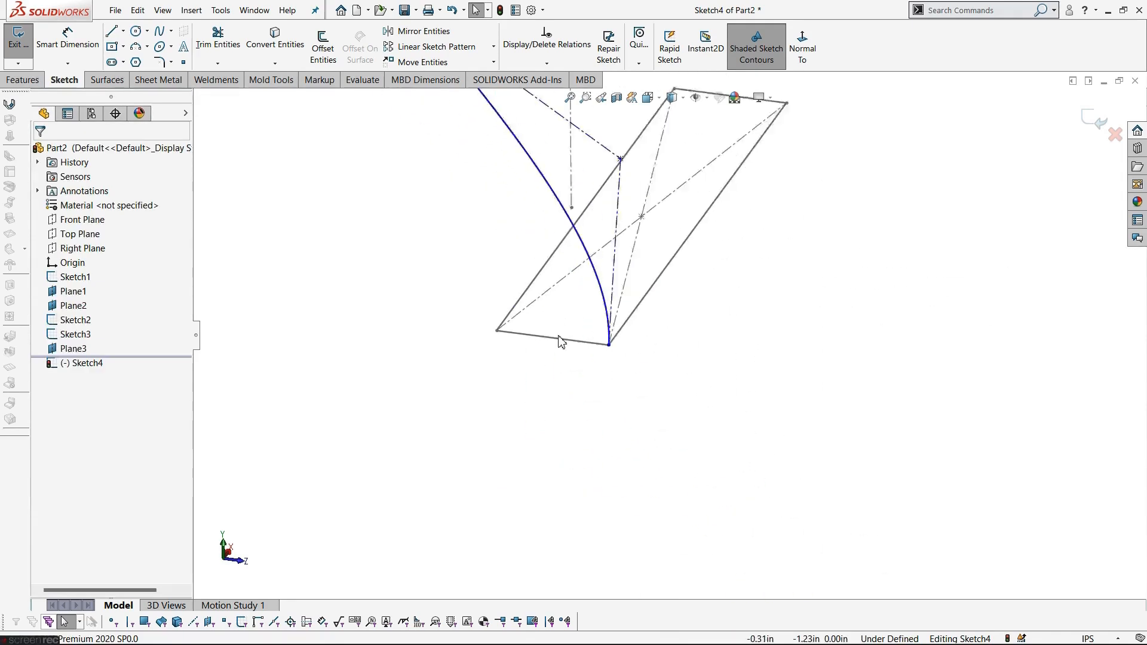
{"action": "left_click_drag", "start_coordinate": [647, 358], "coordinate": [711, 392]}
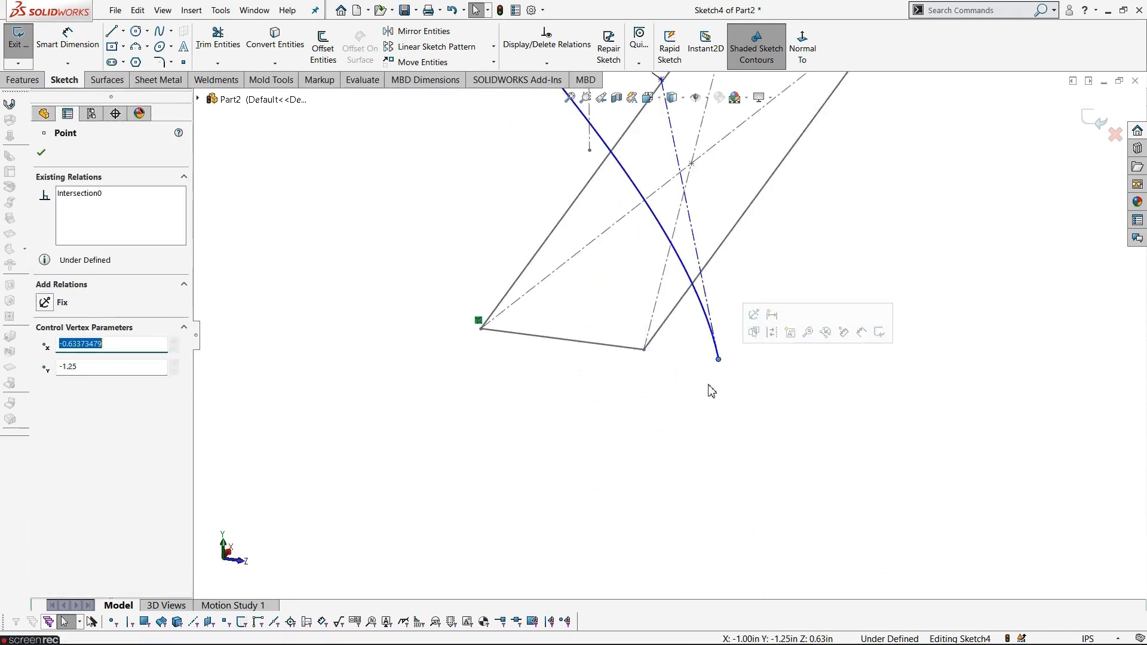
{"action": "left_click", "coordinate": [645, 350], "text": "ctrl"}
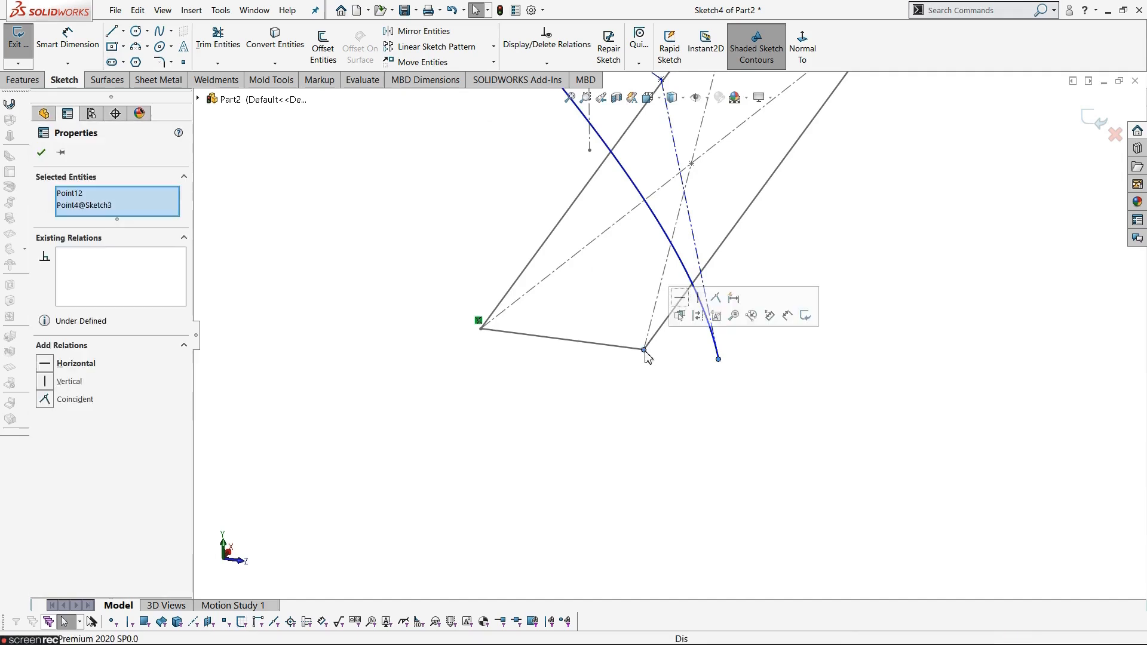
{"action": "left_click", "coordinate": [719, 310]}
{"action": "left_click", "coordinate": [657, 435]}
{"action": "mouse_move", "coordinate": [657, 434]}
{"action": "middle_mouse_down"}
{"action": "mouse_move", "coordinate": [591, 418]}
{"action": "mouse_move", "coordinate": [604, 325]}
{"action": "mouse_move", "coordinate": [661, 154]}
{"action": "mouse_move", "coordinate": [541, 307]}
{"action": "middle_mouse_up"}
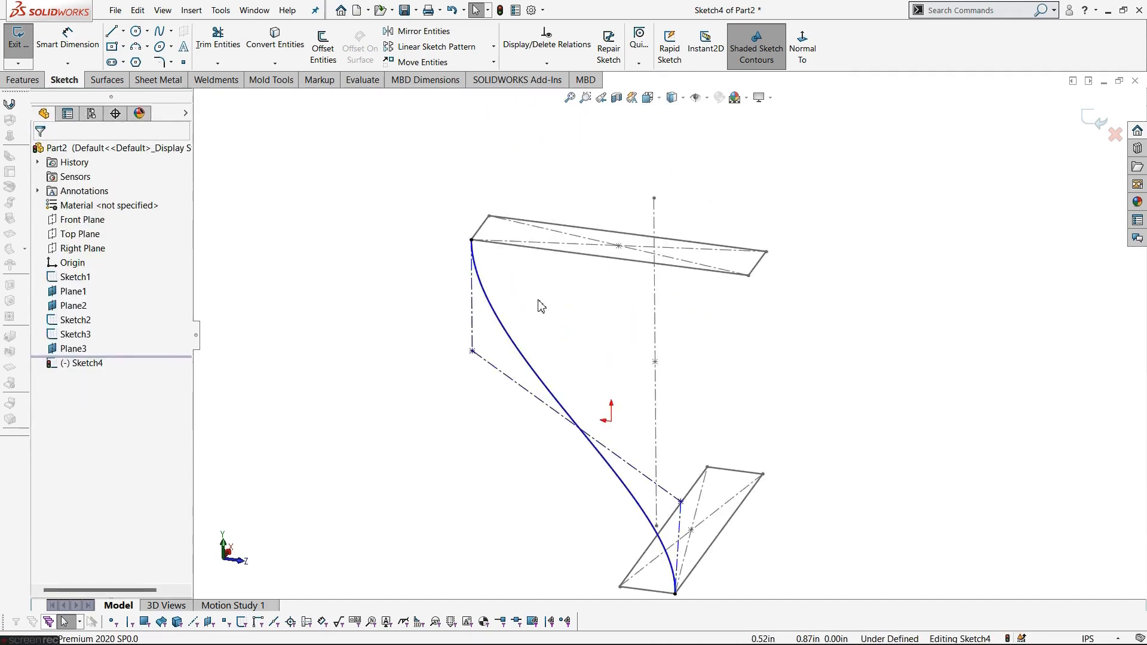
Step: Make the first and last control polygon segments of the spline vertical
{"action": "left_click", "coordinate": [474, 319]}
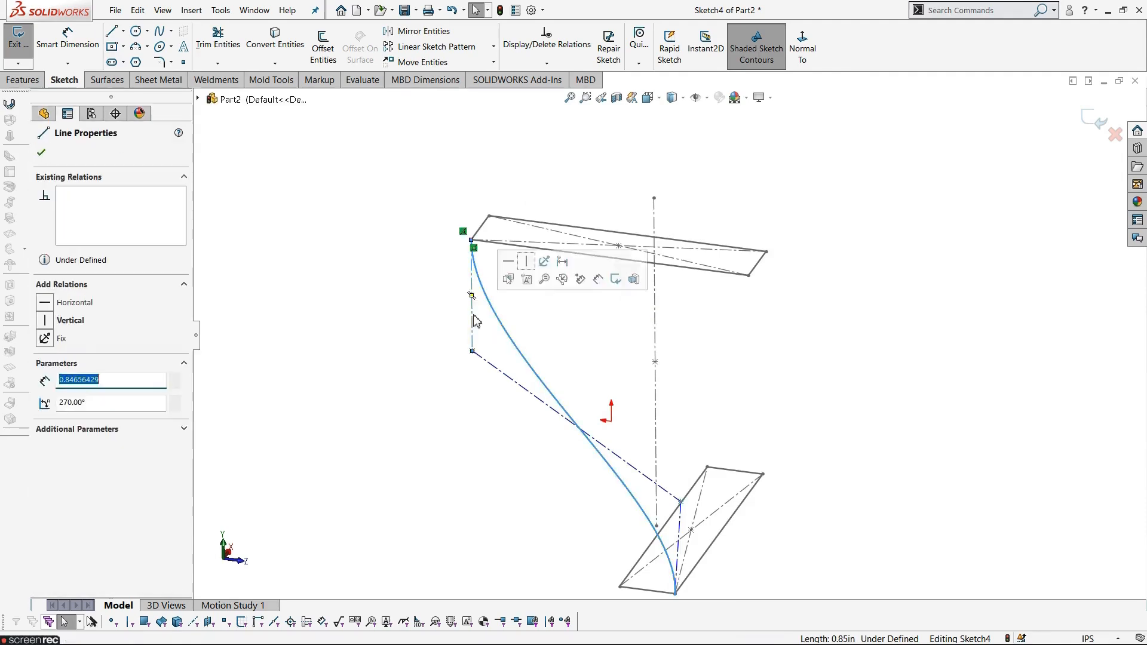
{"action": "left_click", "coordinate": [526, 267]}
{"action": "left_click", "coordinate": [365, 359]}
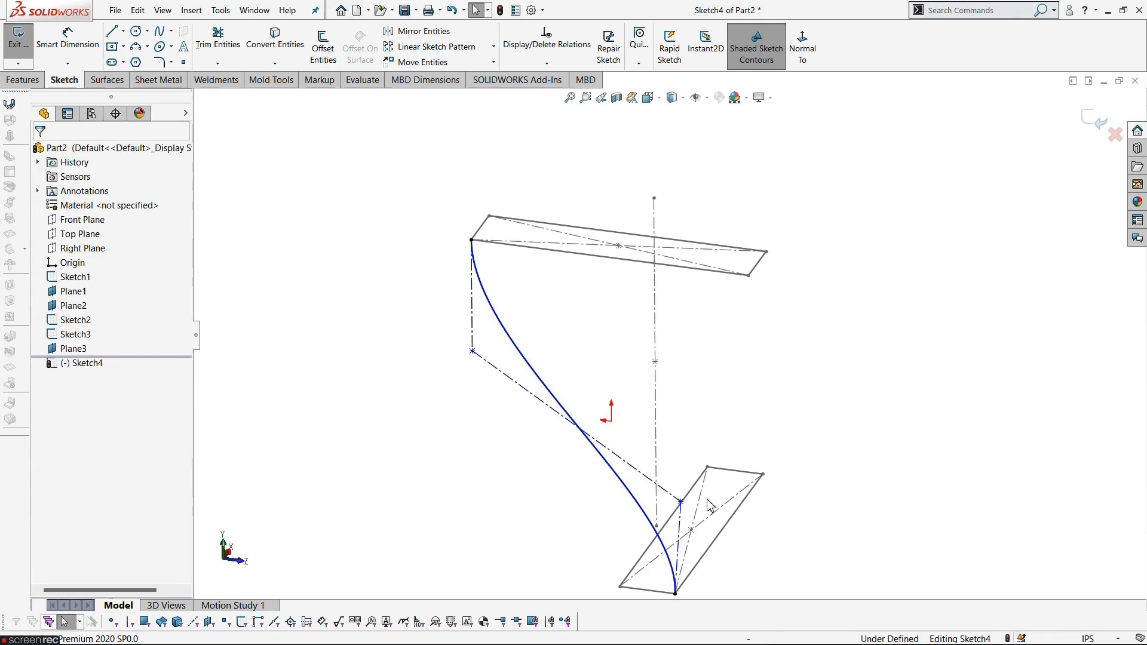
{"action": "left_click", "coordinate": [681, 524]}
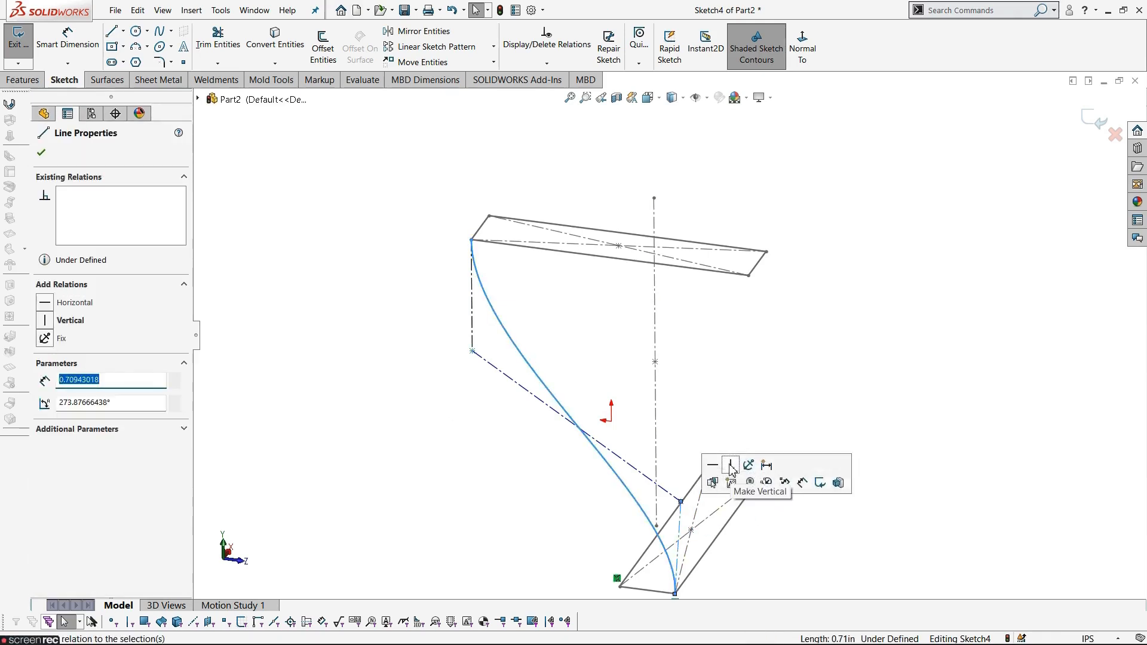
{"action": "left_click", "coordinate": [739, 468]}
{"action": "left_click", "coordinate": [760, 384]}
Step: Make the spline's middle control polygon segment horizontal and coincident with the origin
{"action": "left_click", "coordinate": [803, 43]}
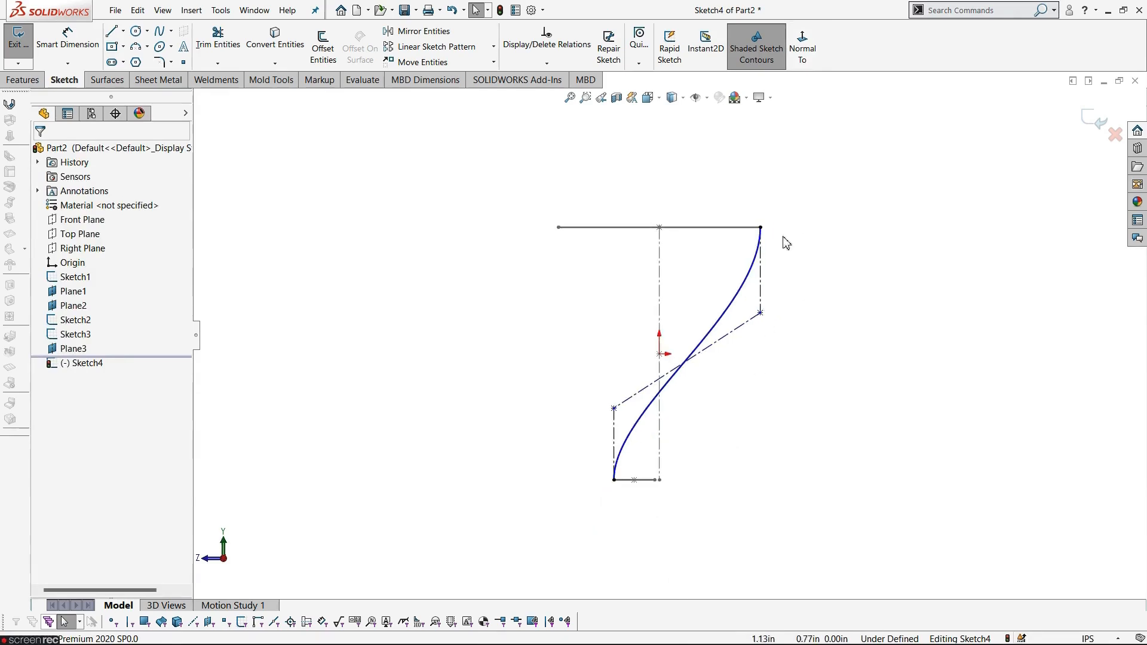
{"action": "left_click", "coordinate": [803, 43]}
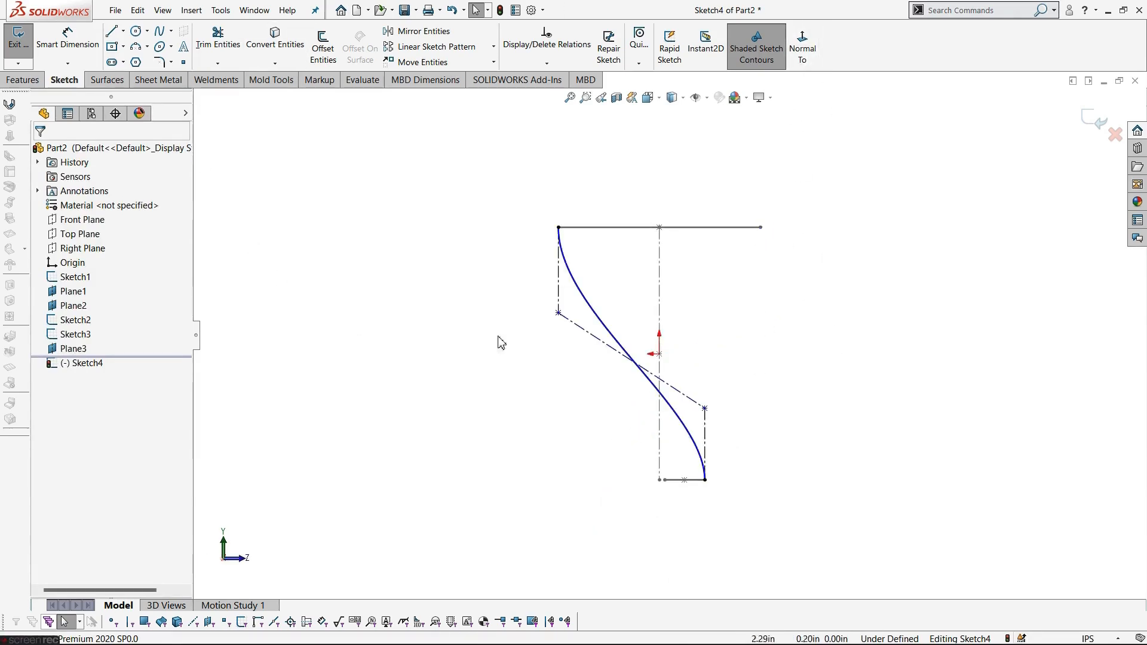
{"action": "left_click", "coordinate": [593, 337]}
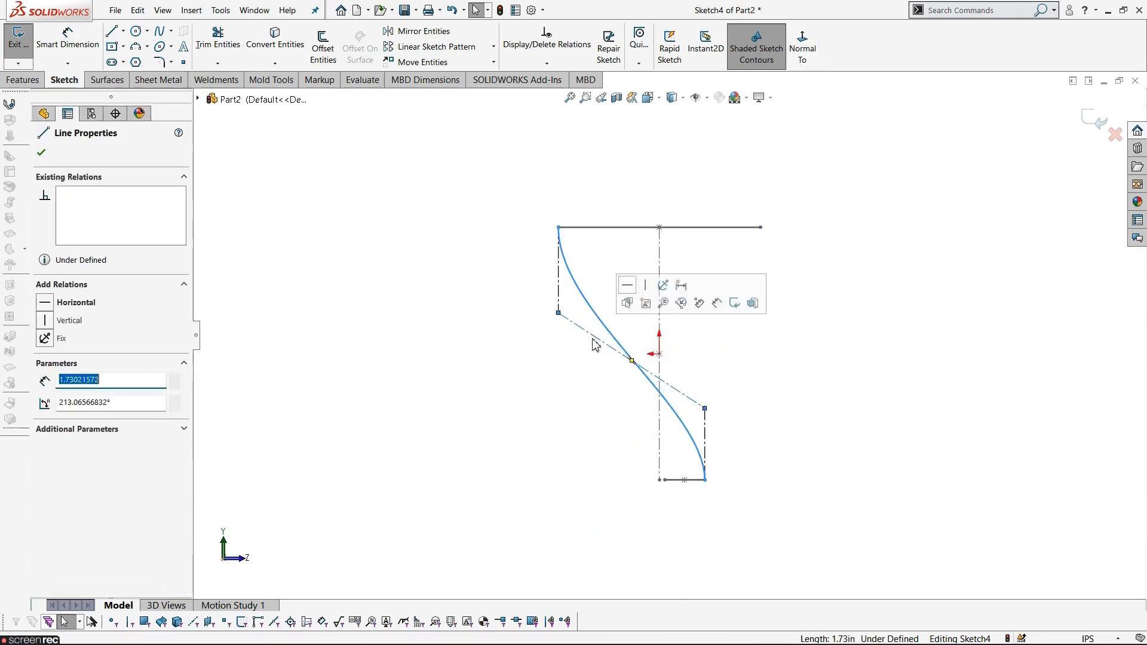
{"action": "left_click", "coordinate": [625, 290]}
{"action": "left_click", "coordinate": [577, 460]}
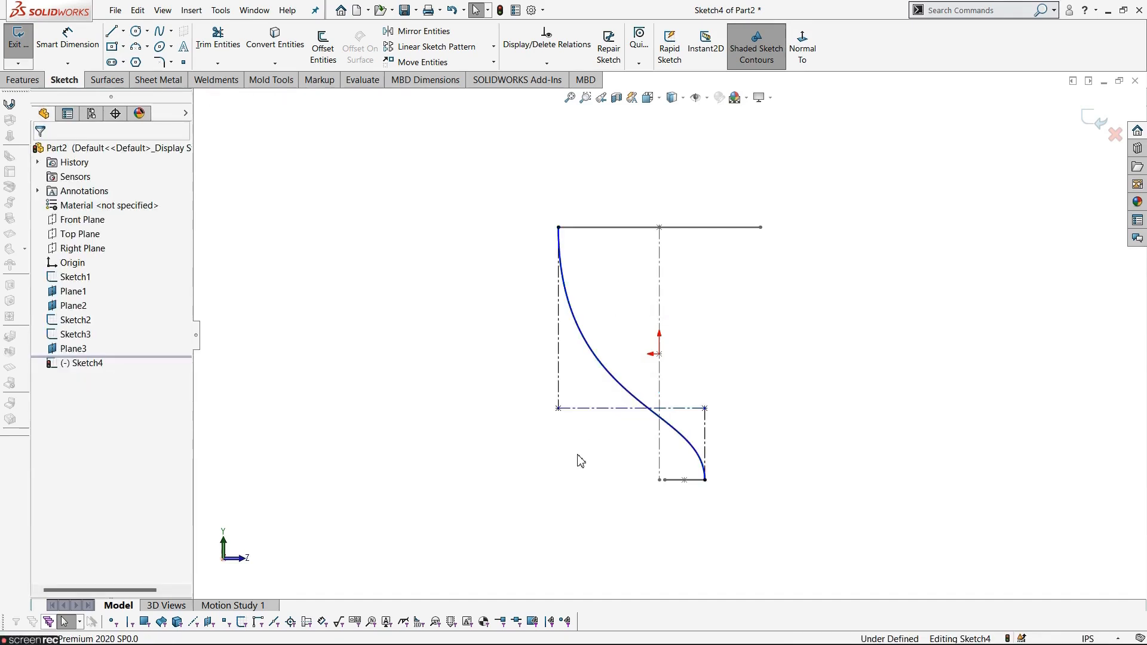
{"action": "left_click", "coordinate": [679, 408]}
{"action": "middle_click_drag", "start_coordinate": [723, 318], "coordinate": [697, 346]}
{"action": "key", "text": "Escape"}
{"action": "left_click", "coordinate": [659, 354]}
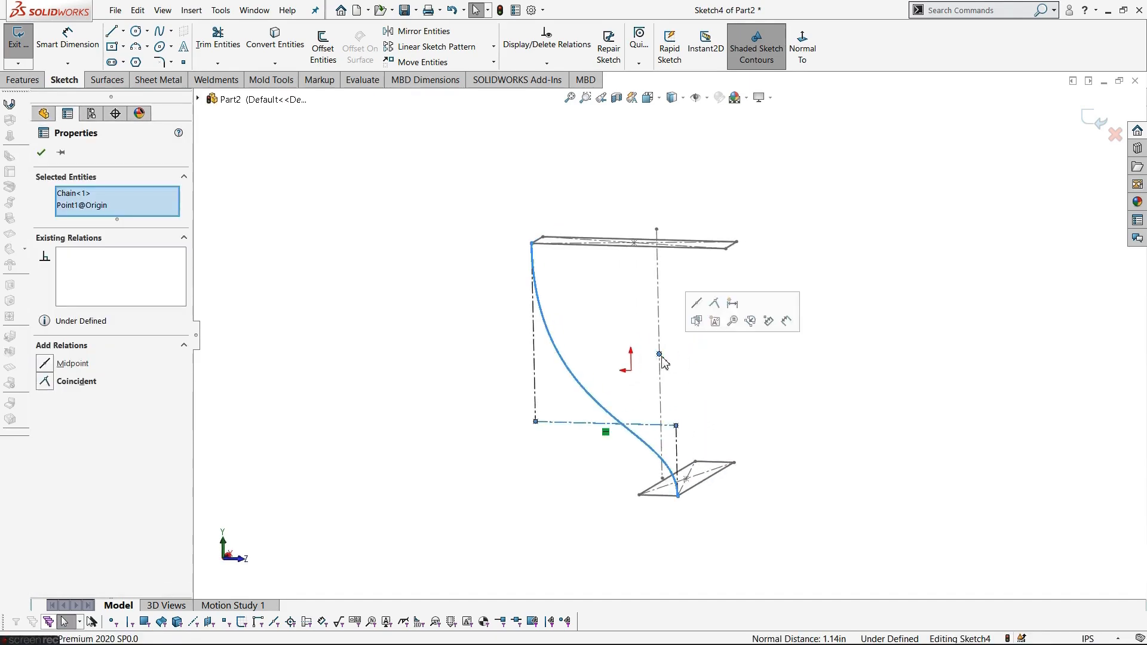
{"action": "left_click", "coordinate": [714, 303]}
{"action": "key", "text": "Escape"}
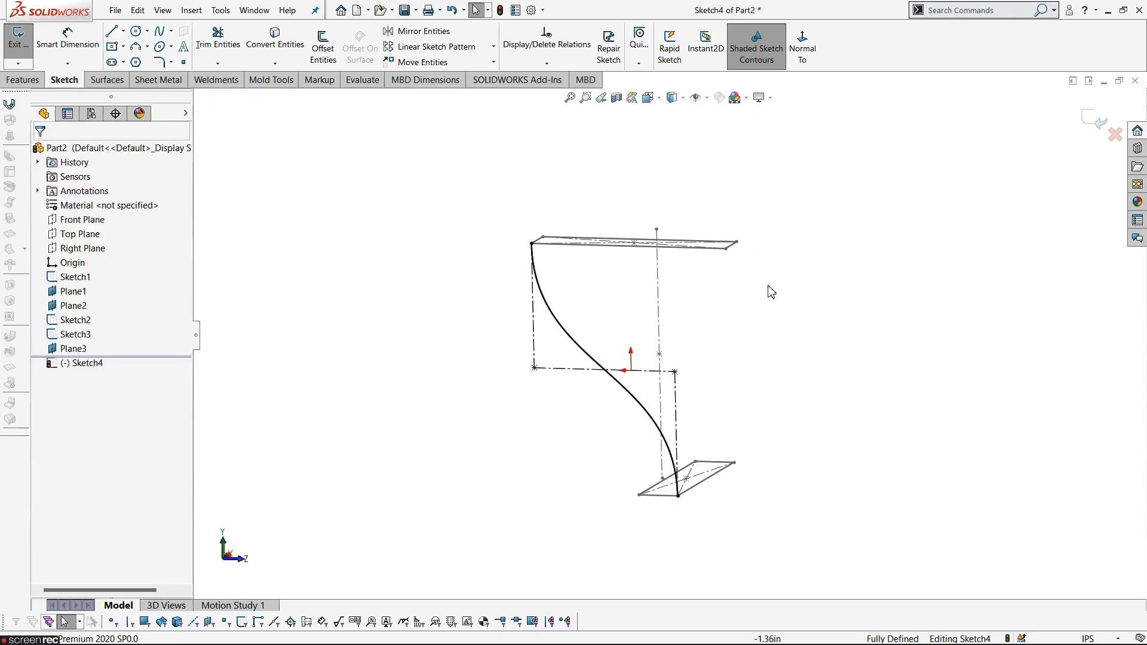
Step: Check the constrained spline face-on and finish its sketch
{"action": "left_click", "coordinate": [802, 47]}
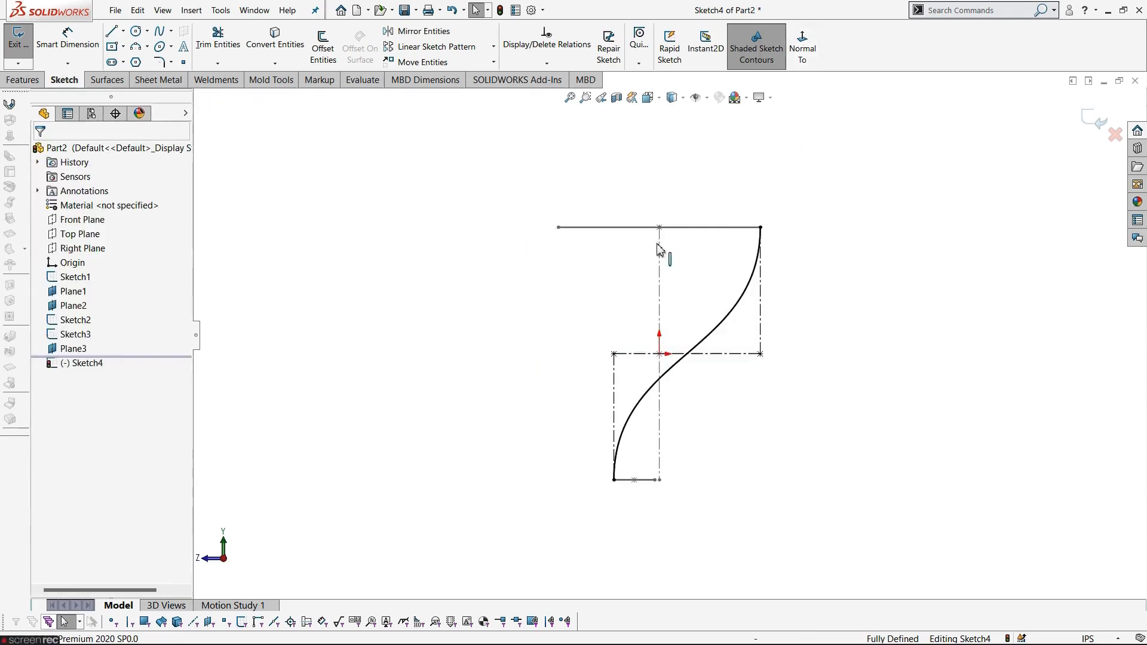
{"action": "left_click", "coordinate": [803, 48]}
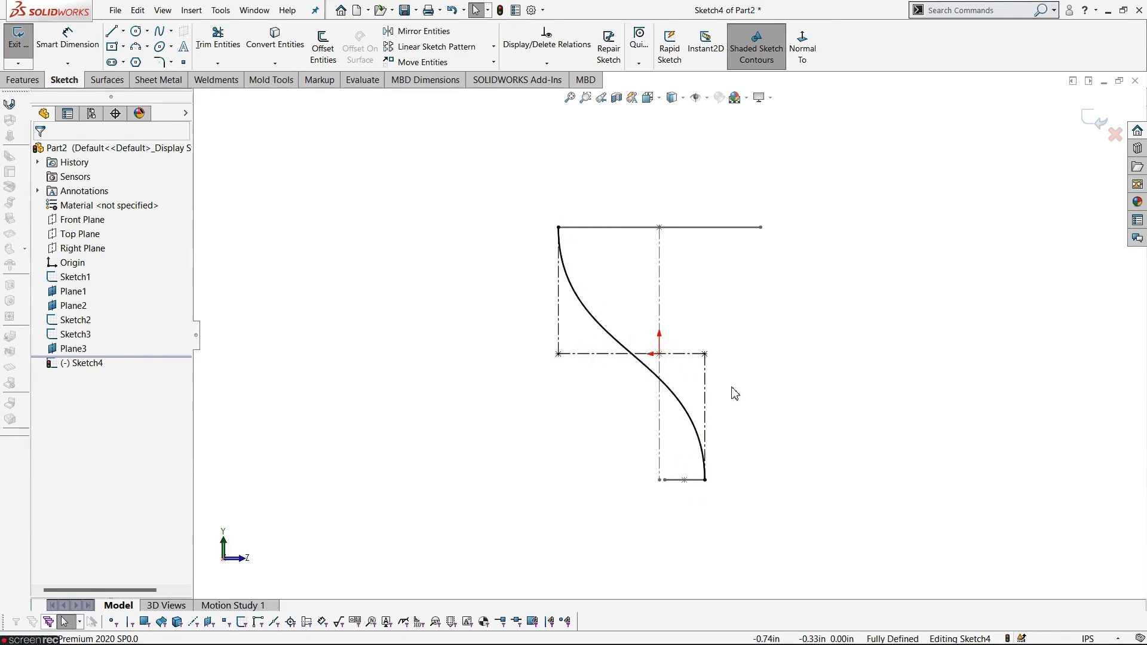
{"action": "mouse_move", "coordinate": [735, 392]}
{"action": "middle_mouse_down"}
{"action": "mouse_move", "coordinate": [681, 402]}
{"action": "mouse_move", "coordinate": [680, 463]}
{"action": "middle_mouse_up"}
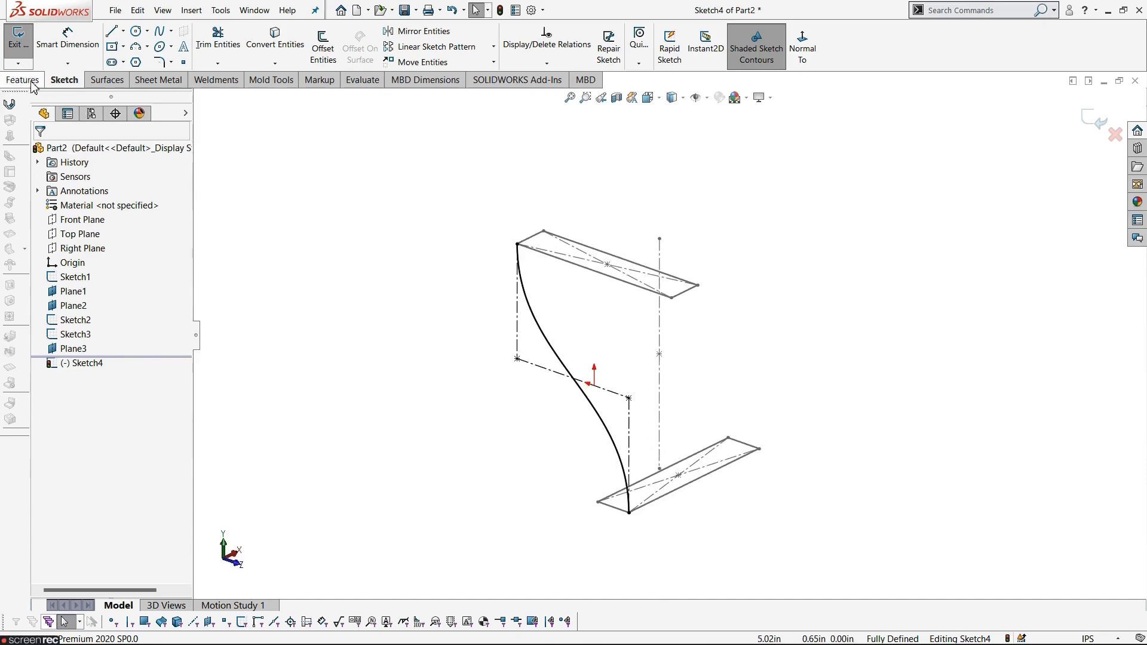
{"action": "left_click", "coordinate": [27, 55]}
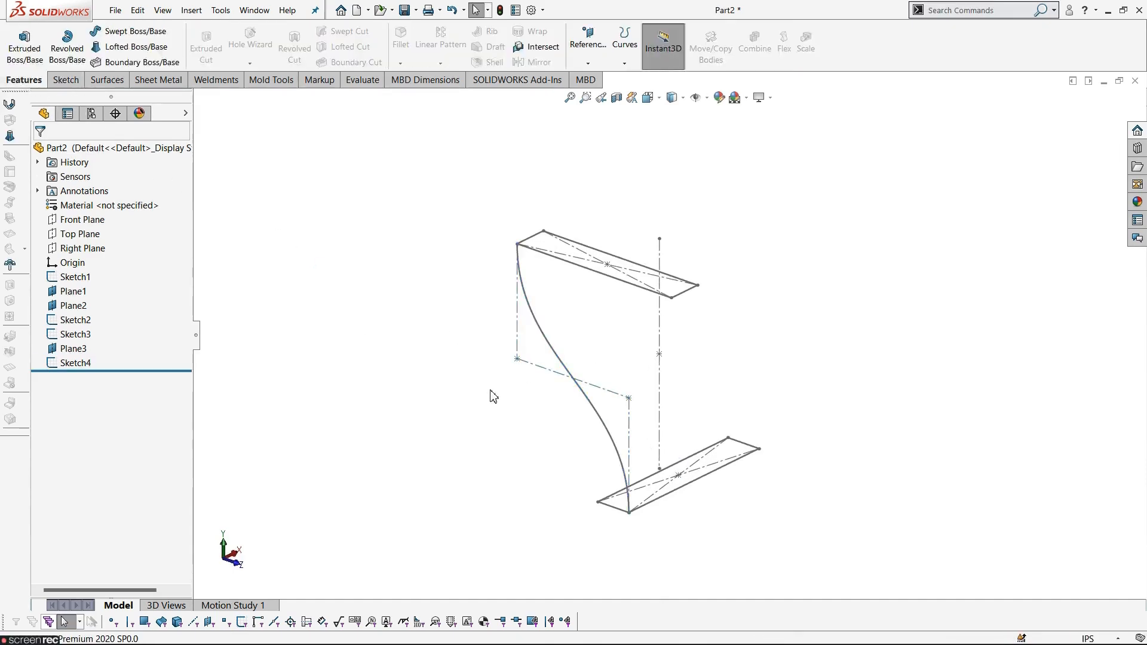
{"action": "mouse_move", "coordinate": [491, 394]}
{"action": "middle_mouse_down"}
{"action": "mouse_move", "coordinate": [443, 396]}
{"action": "mouse_move", "coordinate": [517, 413]}
{"action": "mouse_move", "coordinate": [474, 414]}
{"action": "middle_mouse_up"}
Step: Compare the reference drawing with the model and examine where the Front Plane lies relative to both rectangles' corners
{"action": "key", "text": "alt+Tab"}
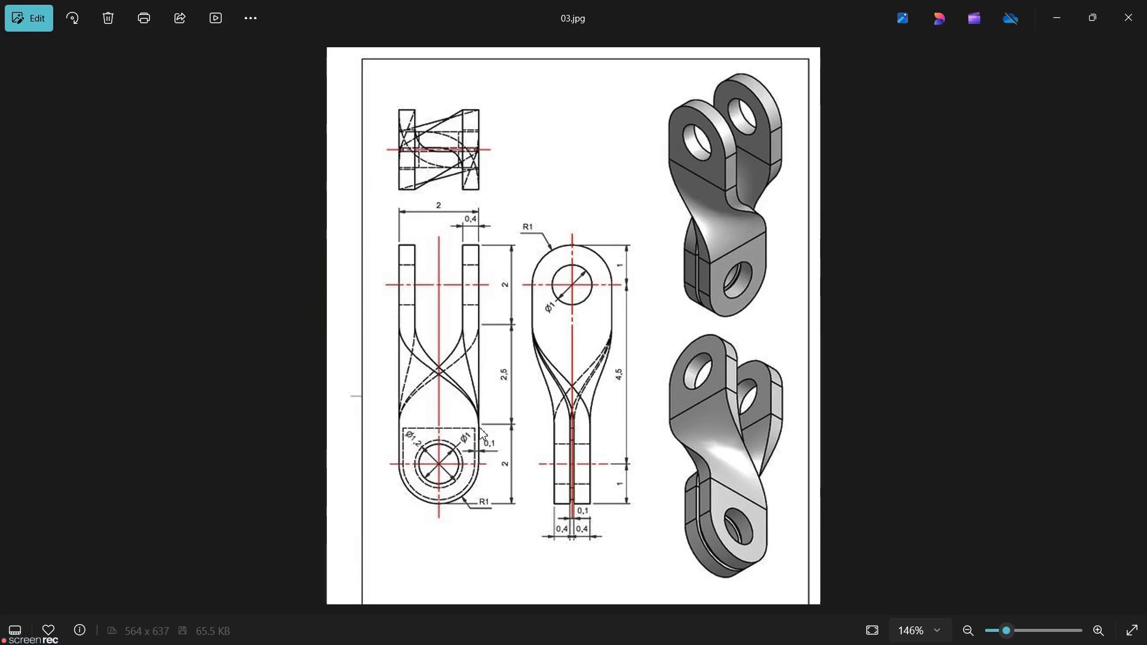
{"action": "key", "text": "alt+Tab"}
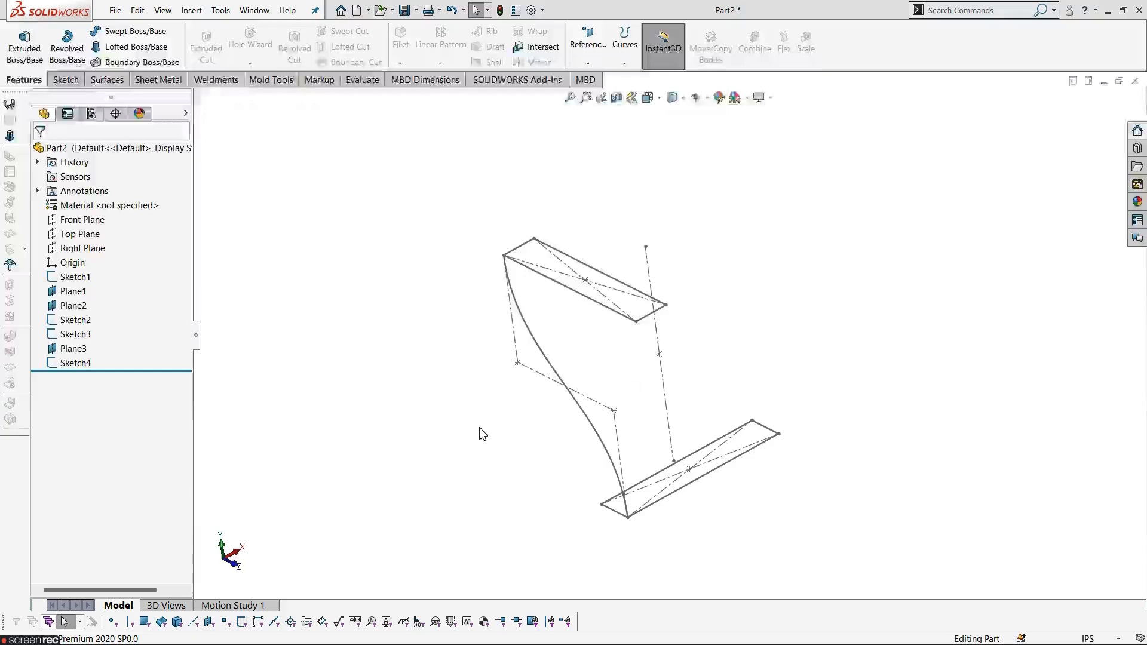
{"action": "middle_click_drag", "start_coordinate": [500, 360], "coordinate": [478, 390]}
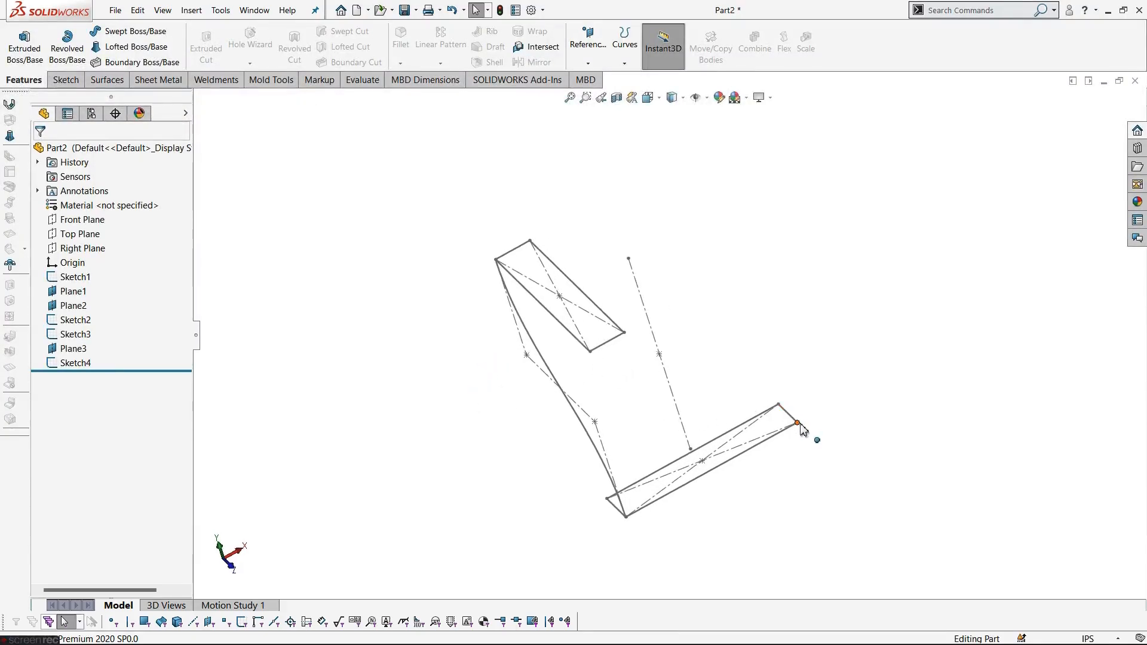
{"action": "mouse_move", "coordinate": [591, 443]}
{"action": "middle_mouse_down"}
{"action": "mouse_move", "coordinate": [612, 436]}
{"action": "mouse_move", "coordinate": [673, 481]}
{"action": "mouse_move", "coordinate": [662, 561]}
{"action": "mouse_move", "coordinate": [657, 525]}
{"action": "mouse_move", "coordinate": [518, 515]}
{"action": "middle_mouse_up"}
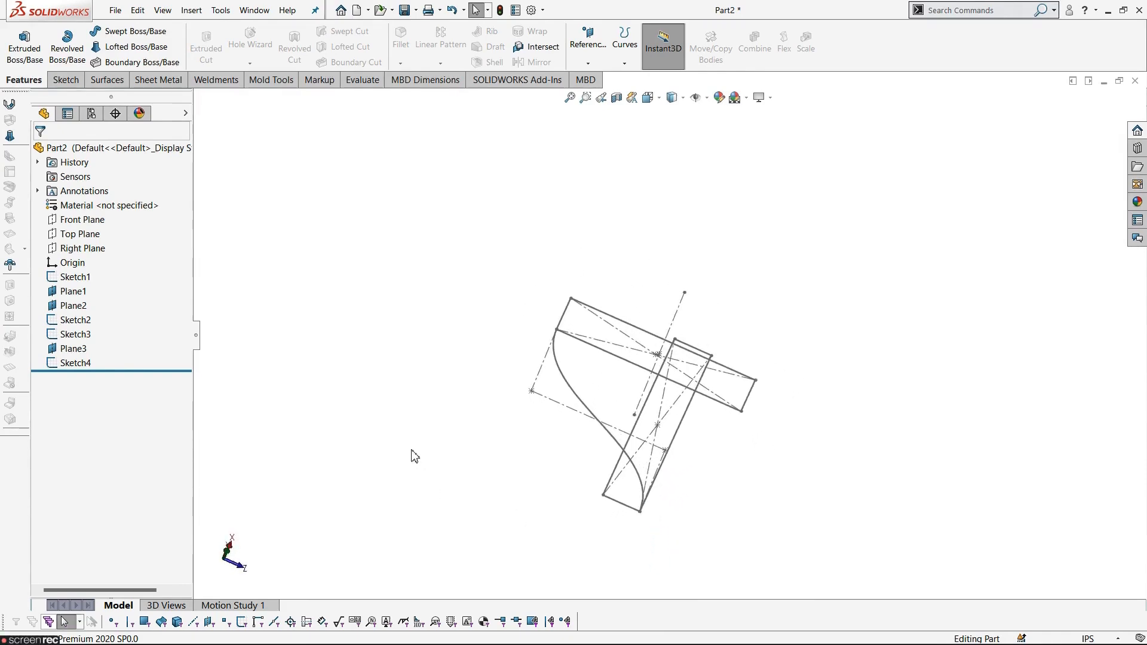
{"action": "left_click", "coordinate": [82, 220]}
{"action": "mouse_move", "coordinate": [586, 464]}
{"action": "middle_mouse_down"}
{"action": "mouse_move", "coordinate": [591, 450]}
{"action": "mouse_move", "coordinate": [581, 450]}
{"action": "middle_mouse_up"}
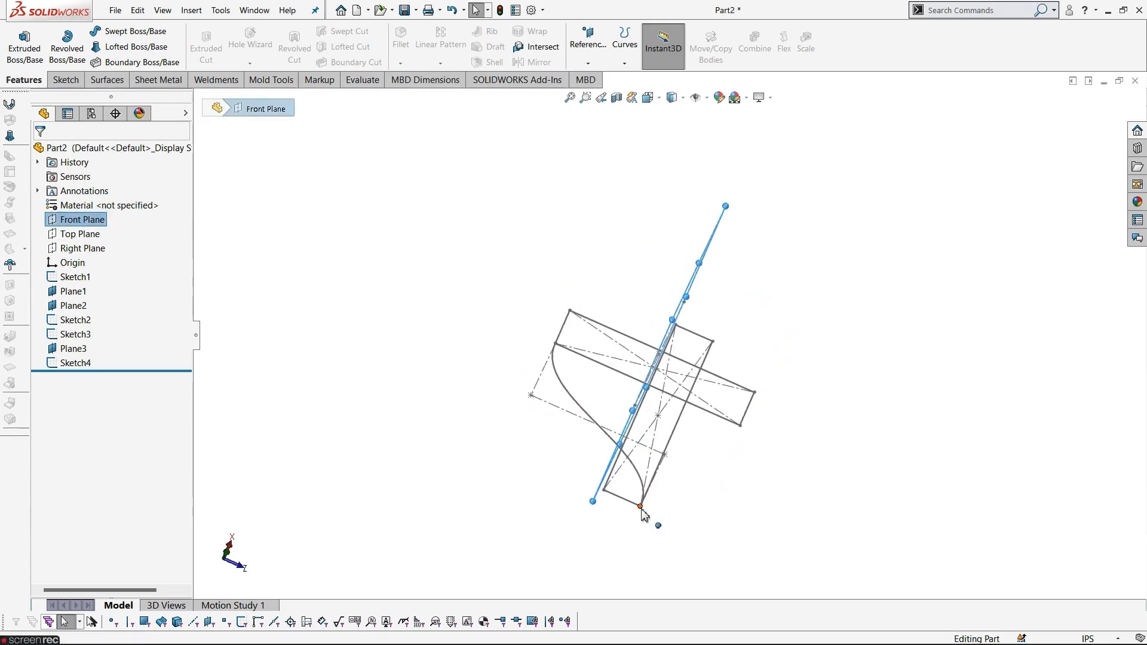
{"action": "middle_click_drag", "start_coordinate": [662, 520], "coordinate": [660, 531]}
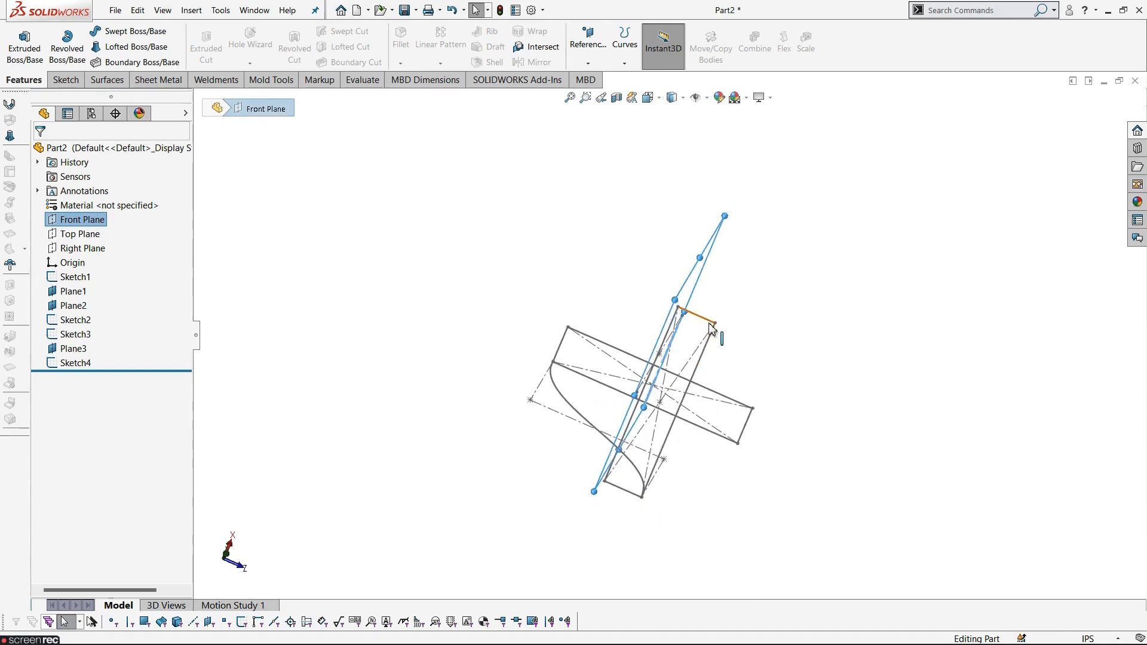
{"action": "mouse_move", "coordinate": [714, 533]}
{"action": "middle_mouse_down"}
{"action": "mouse_move", "coordinate": [687, 474]}
{"action": "mouse_move", "coordinate": [740, 494]}
{"action": "middle_mouse_up"}
{"action": "left_click", "coordinate": [766, 512]}
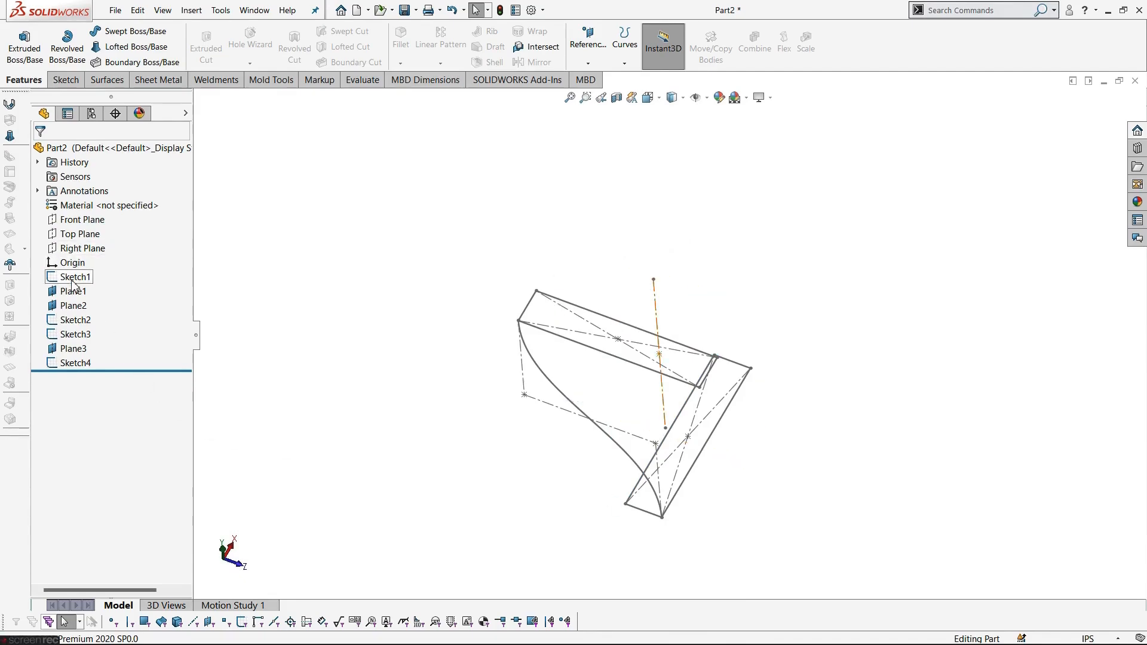
Step: On the Front Plane, sketch a four-vertex Bezier style spline from the upper rectangle's outer edge to the lower rectangle's opposite end
{"action": "left_click", "coordinate": [80, 223]}
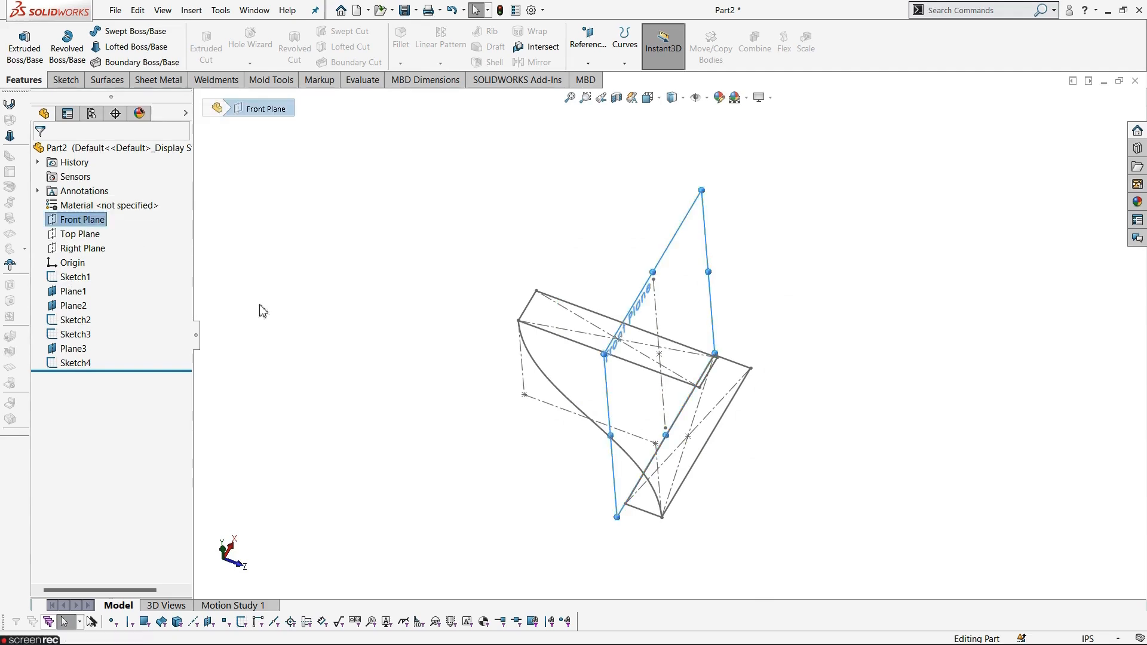
{"action": "right_click", "coordinate": [68, 225]}
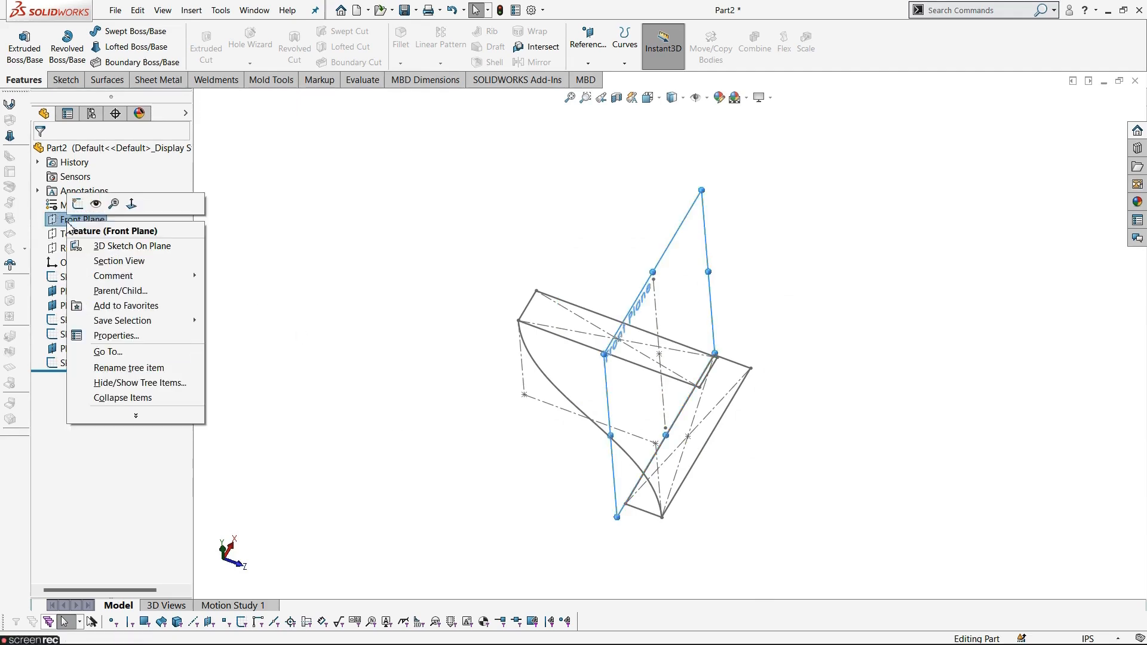
{"action": "left_click", "coordinate": [84, 203]}
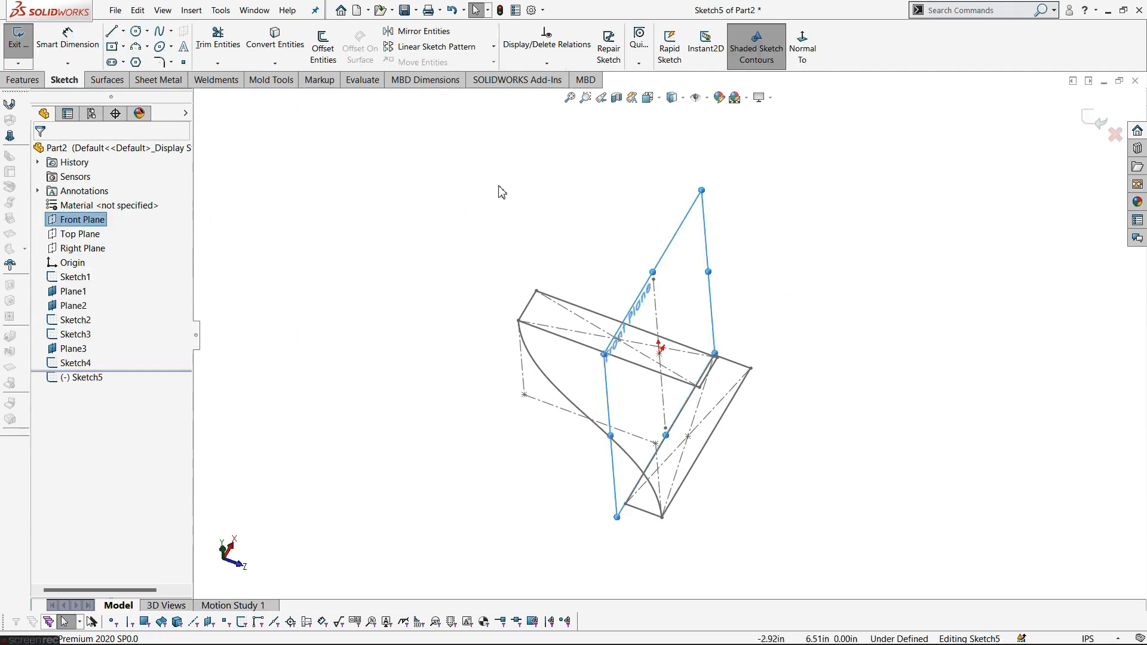
{"action": "left_click", "coordinate": [802, 45]}
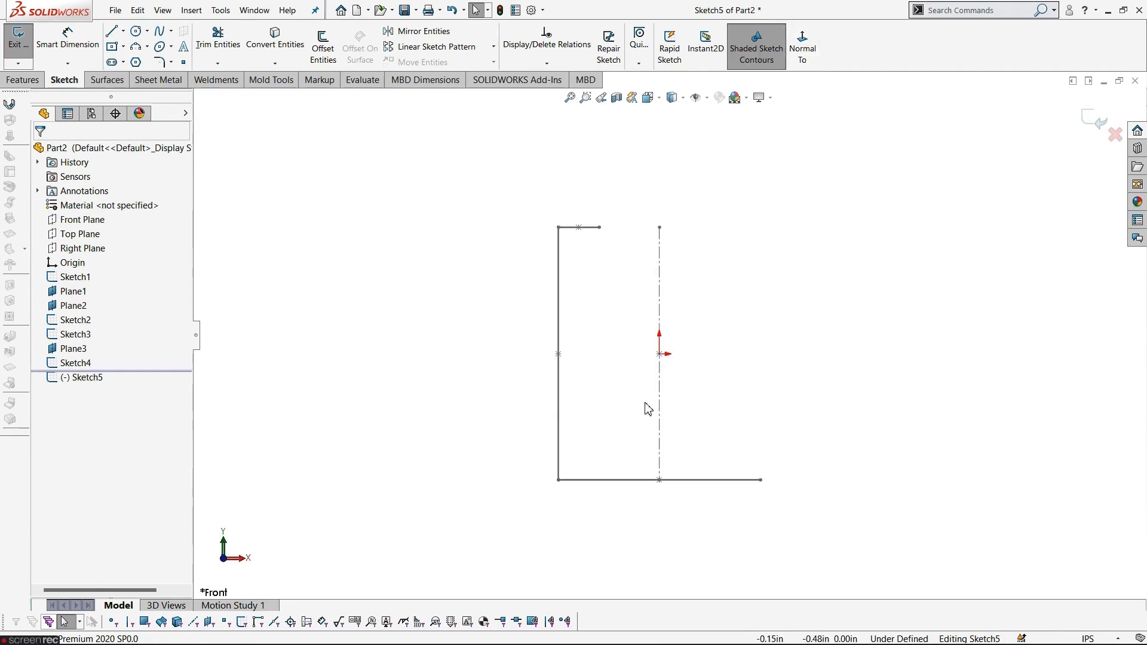
{"action": "left_click", "coordinate": [171, 31]}
{"action": "left_click", "coordinate": [191, 60]}
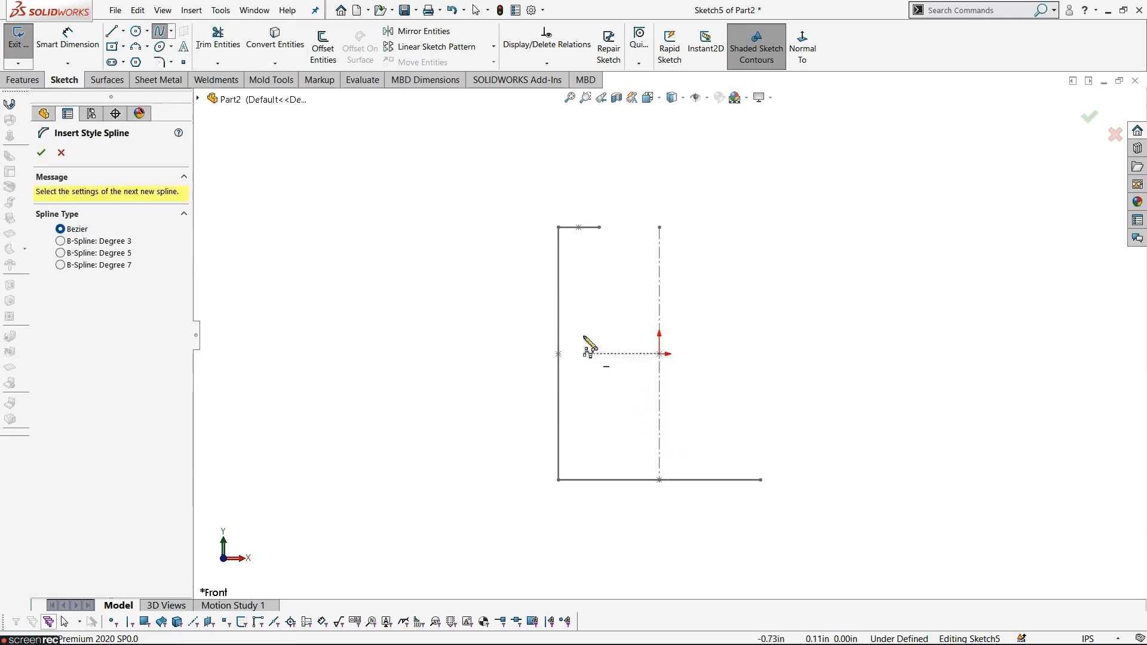
{"action": "left_click", "coordinate": [558, 228]}
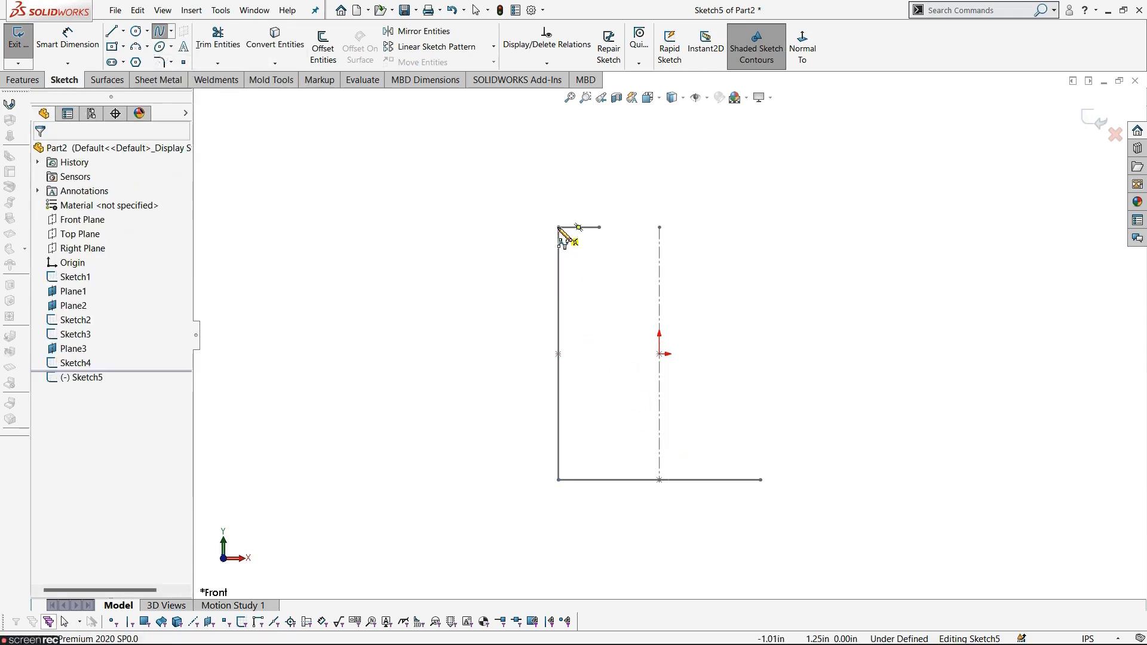
{"action": "left_click", "coordinate": [558, 332]}
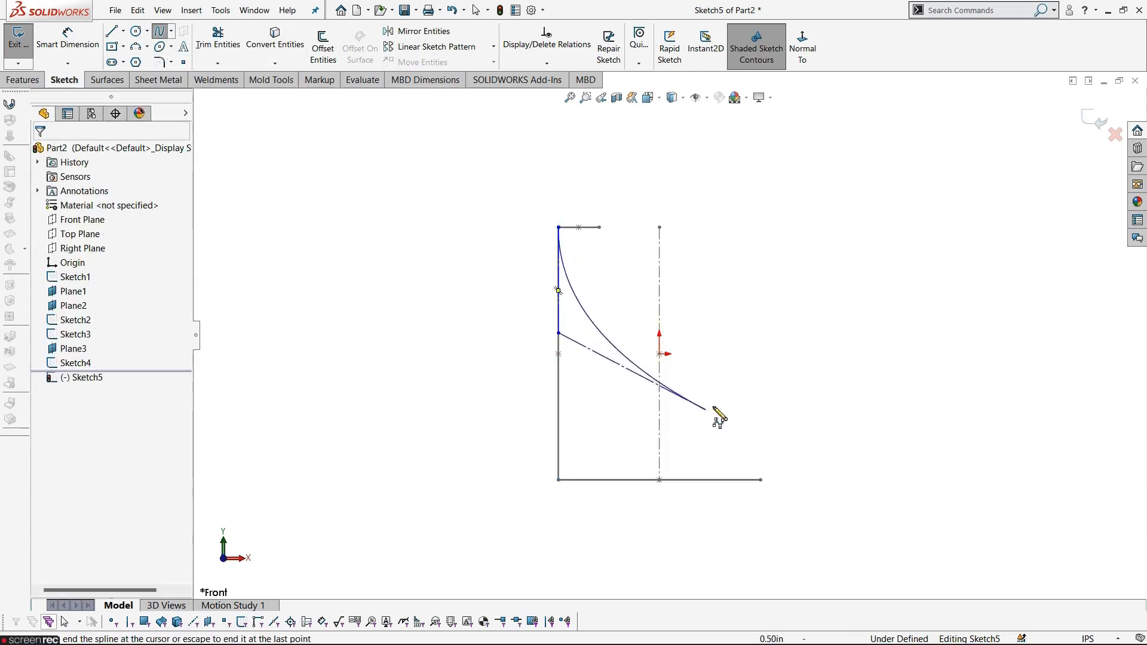
{"action": "left_click", "coordinate": [757, 393]}
{"action": "left_click", "coordinate": [758, 478]}
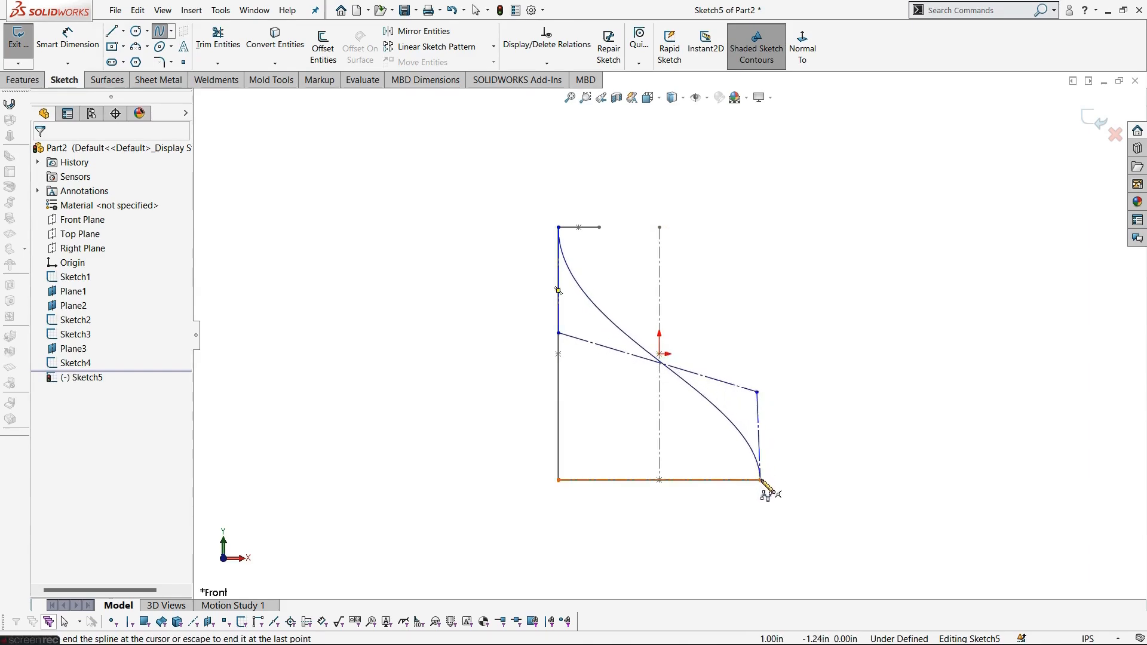
{"action": "key", "text": "Escape"}
Step: Try to pierce the spline's lower endpoint with the lower rectangle's short end edge
{"action": "mouse_move", "coordinate": [771, 473]}
{"action": "middle_mouse_down"}
{"action": "mouse_move", "coordinate": [785, 447]}
{"action": "mouse_move", "coordinate": [727, 461]}
{"action": "mouse_move", "coordinate": [796, 456]}
{"action": "mouse_move", "coordinate": [873, 493]}
{"action": "mouse_move", "coordinate": [893, 520]}
{"action": "mouse_move", "coordinate": [873, 478]}
{"action": "mouse_move", "coordinate": [820, 483]}
{"action": "mouse_move", "coordinate": [801, 499]}
{"action": "middle_mouse_up"}
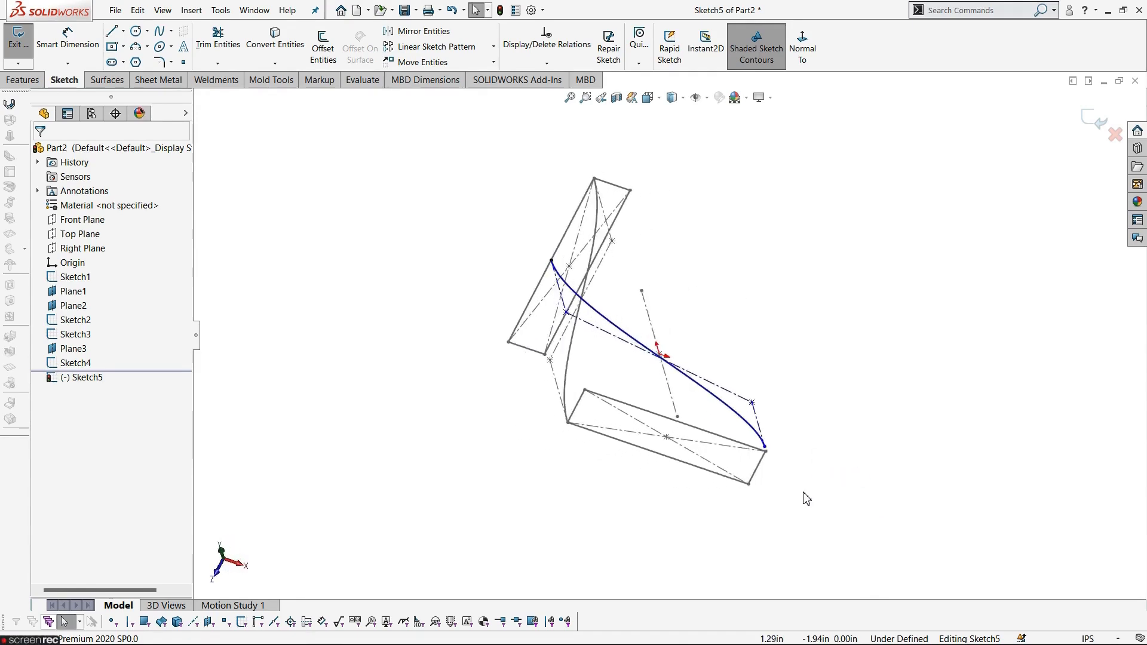
{"action": "scroll", "coordinate": [798, 495], "scroll_direction": "down", "scroll_amount": 3}
{"action": "left_click", "coordinate": [712, 385]}
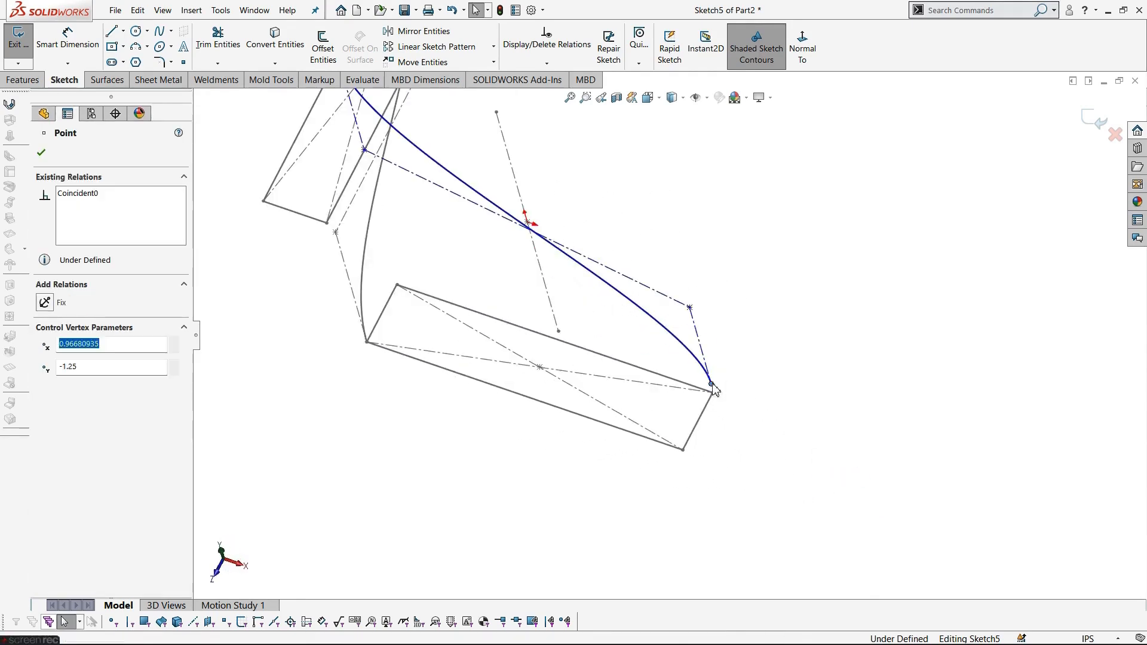
{"action": "left_click", "coordinate": [707, 402], "text": "ctrl"}
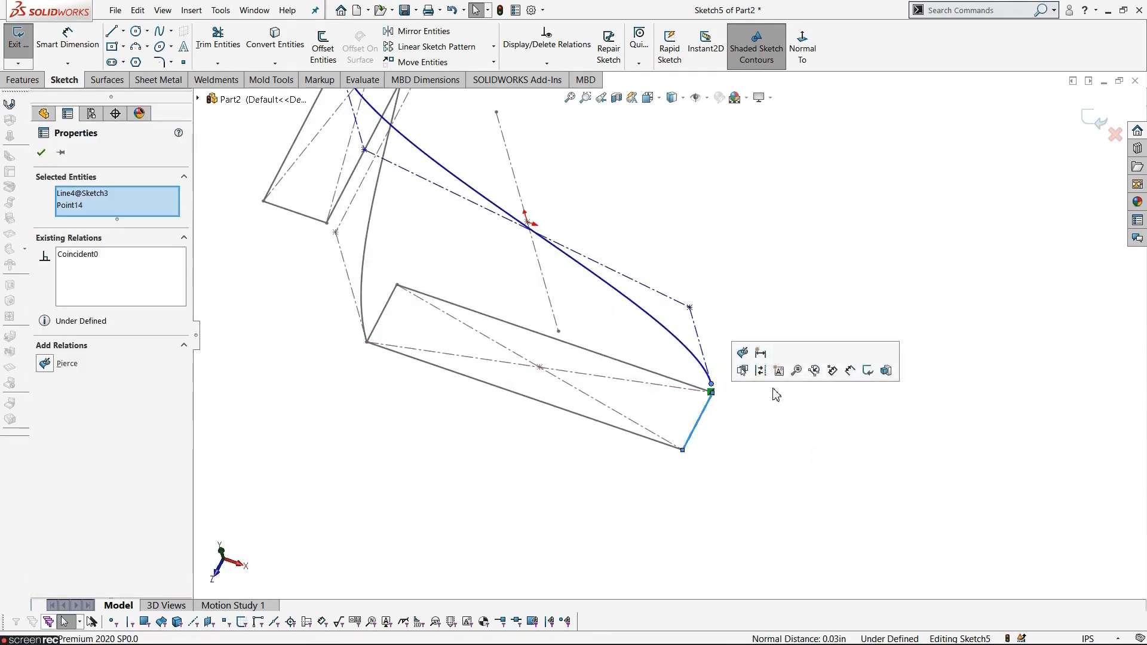
{"action": "left_click", "coordinate": [743, 352]}
{"action": "key", "text": "Escape"}
{"action": "key", "text": "Escape"}
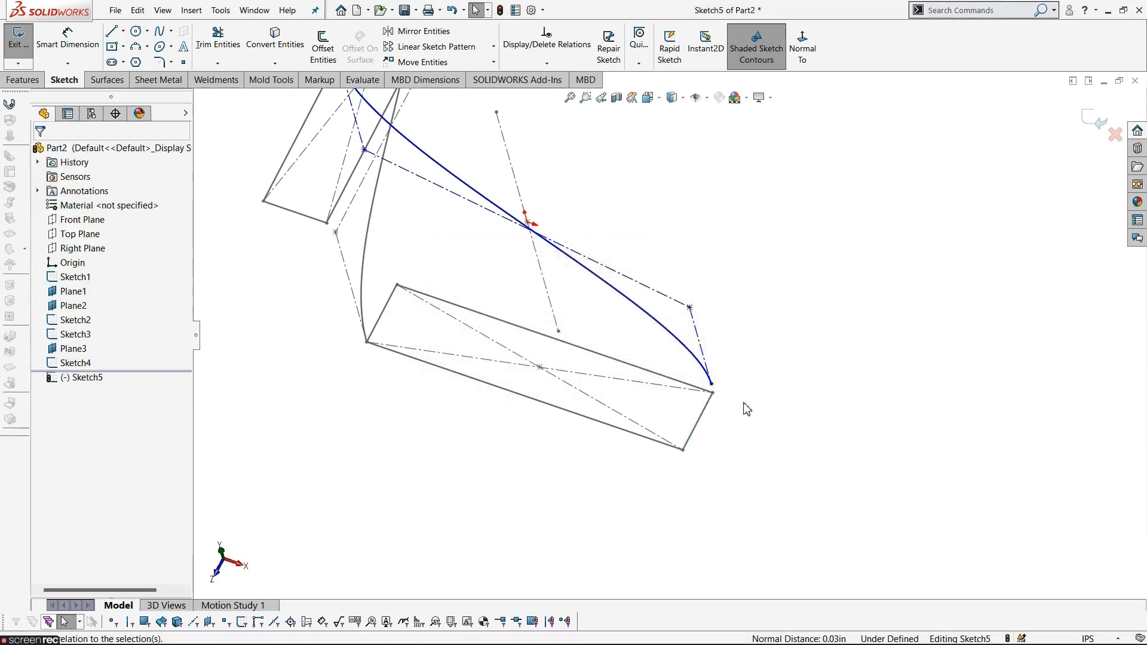
Step: Make the spline's lower endpoint coincident with the adjacent corner of the lower rectangle
{"action": "scroll", "coordinate": [715, 401], "scroll_direction": "down", "scroll_amount": 3}
{"action": "left_click", "coordinate": [660, 360]}
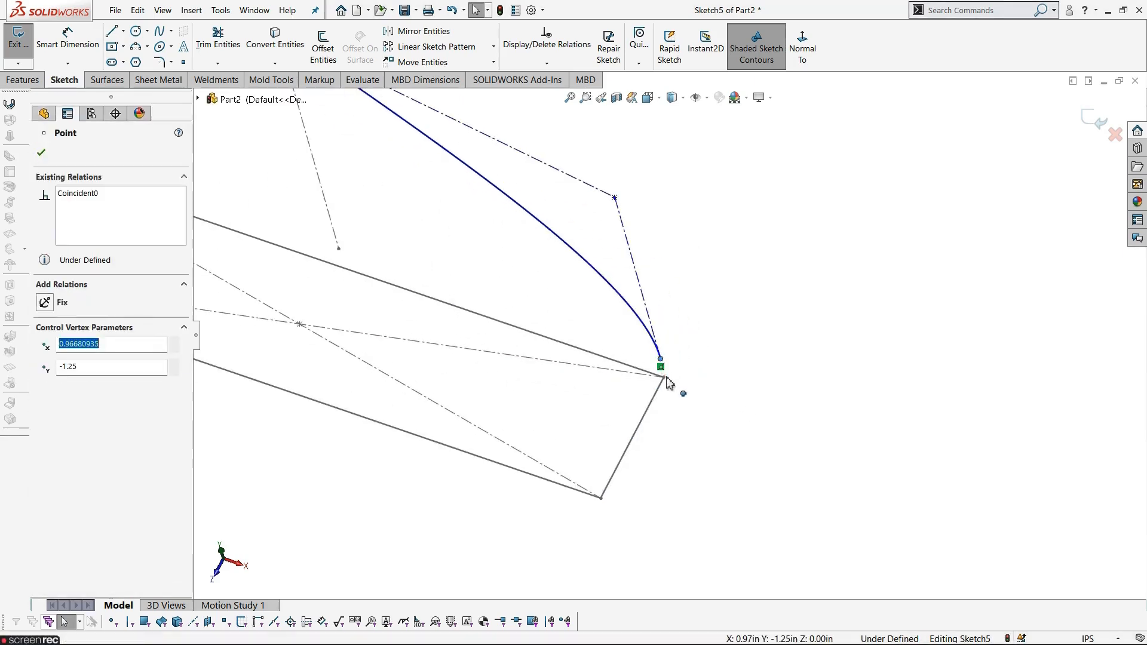
{"action": "left_click", "coordinate": [663, 377], "text": "ctrl"}
{"action": "left_click", "coordinate": [741, 333]}
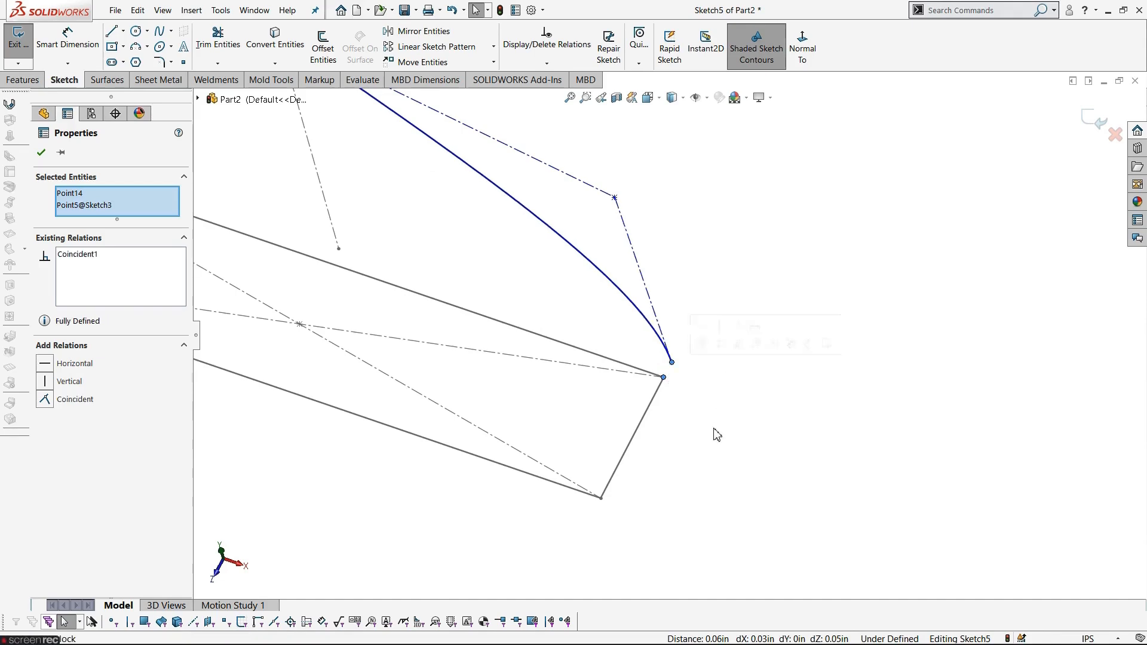
{"action": "key", "text": "Escape"}
{"action": "key", "text": "f"}
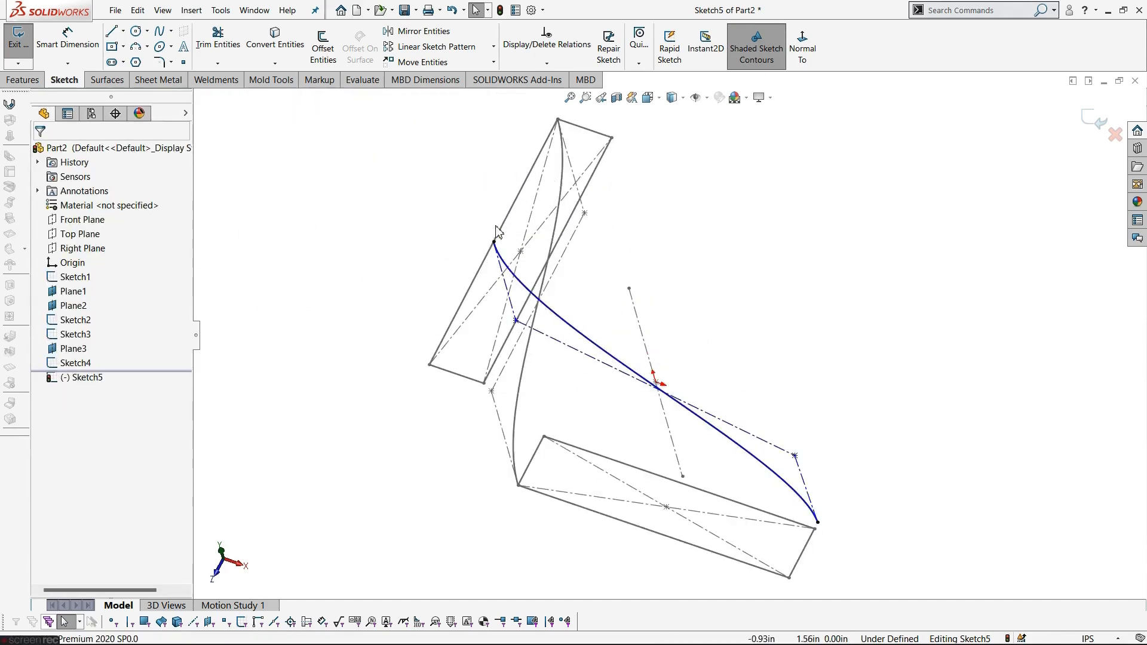
Step: Make both end segments of the spline's control polygon vertical
{"action": "left_click", "coordinate": [508, 293]}
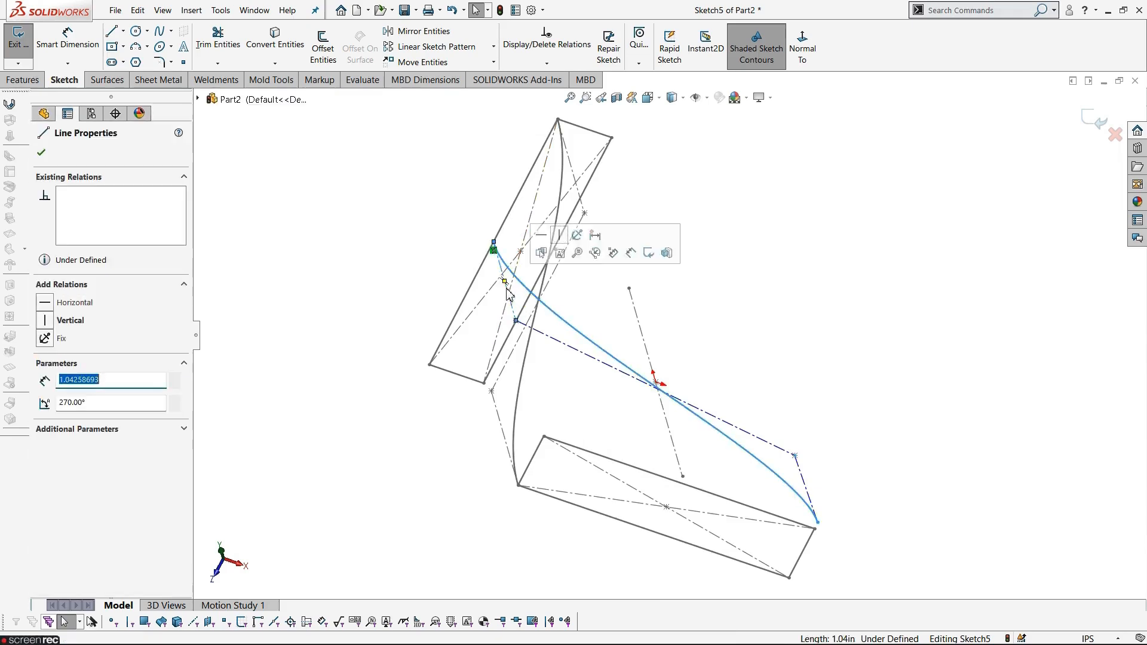
{"action": "left_click", "coordinate": [559, 235]}
{"action": "key", "text": "Escape"}
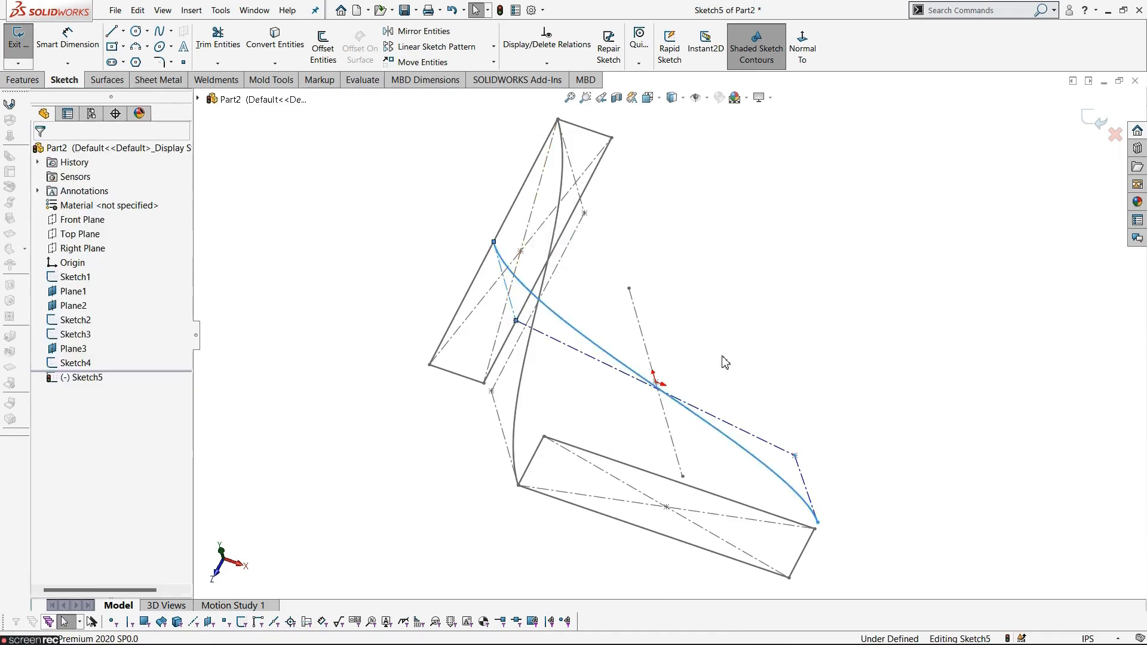
{"action": "left_click", "coordinate": [803, 482]}
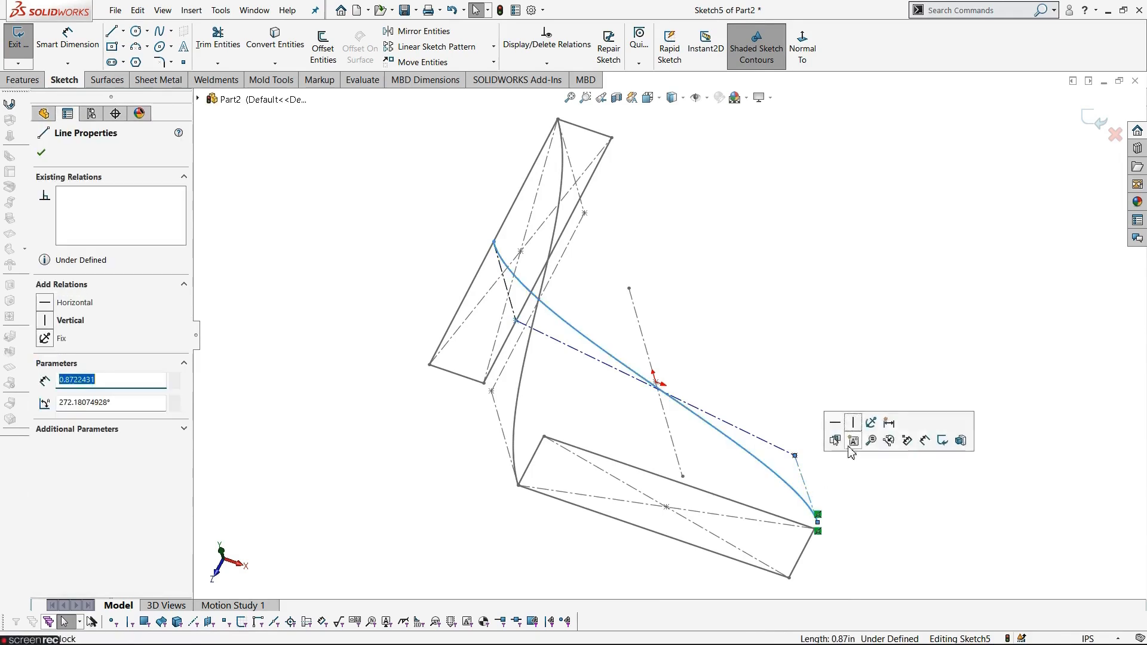
{"action": "left_click", "coordinate": [853, 443]}
{"action": "key", "text": "Escape"}
Step: Make the control polygon's middle segment horizontal and coincident with the origin, and finish the sketch
{"action": "left_click", "coordinate": [802, 47]}
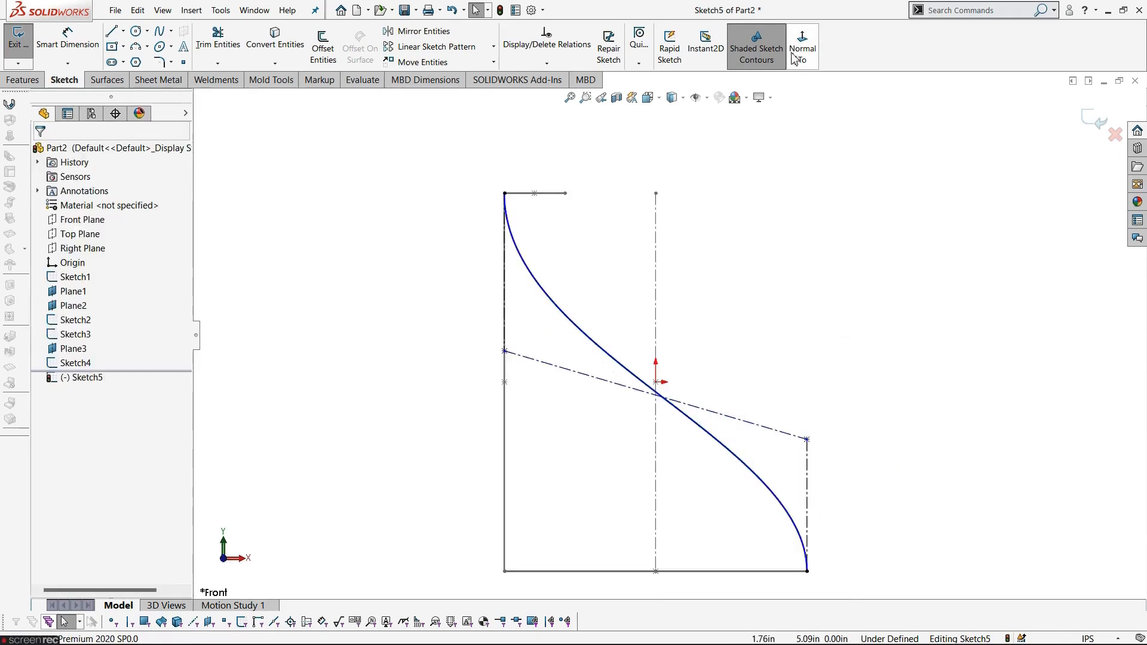
{"action": "left_click", "coordinate": [727, 397]}
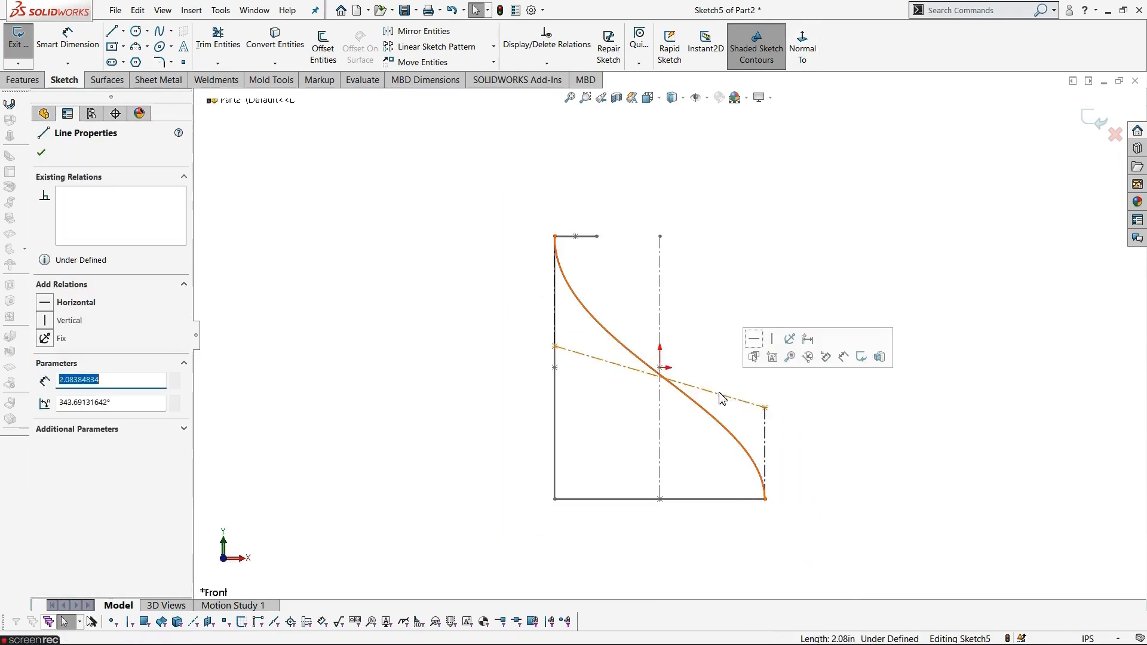
{"action": "left_click", "coordinate": [754, 339]}
{"action": "left_click", "coordinate": [749, 270]}
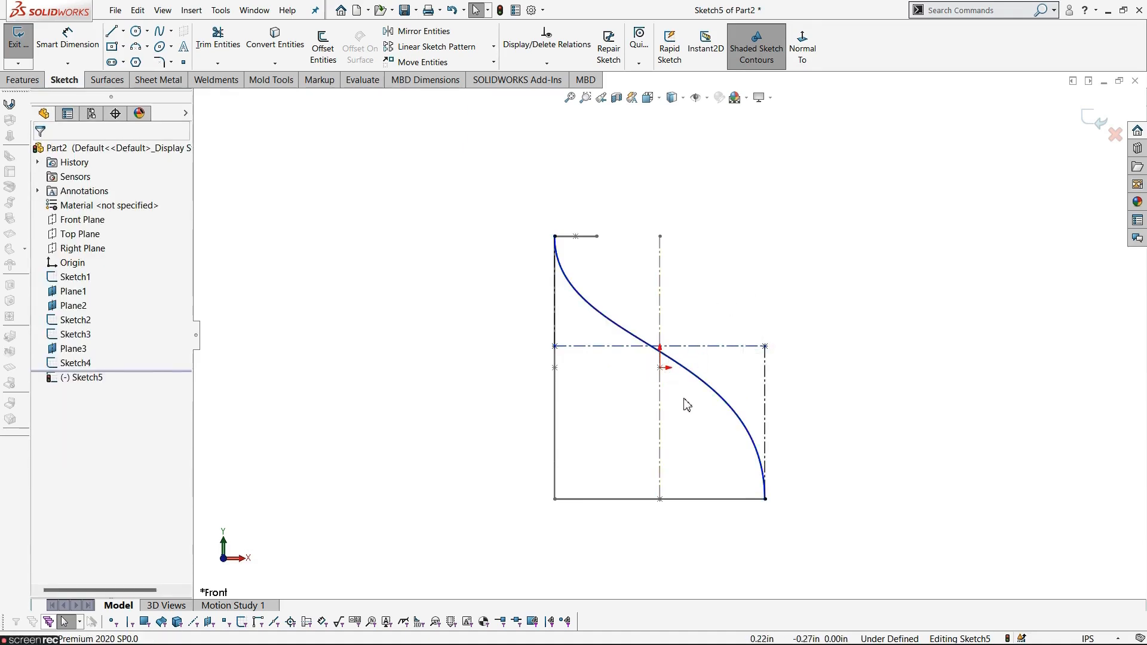
{"action": "left_click", "coordinate": [687, 347]}
{"action": "middle_click_drag", "start_coordinate": [687, 346], "coordinate": [676, 465]}
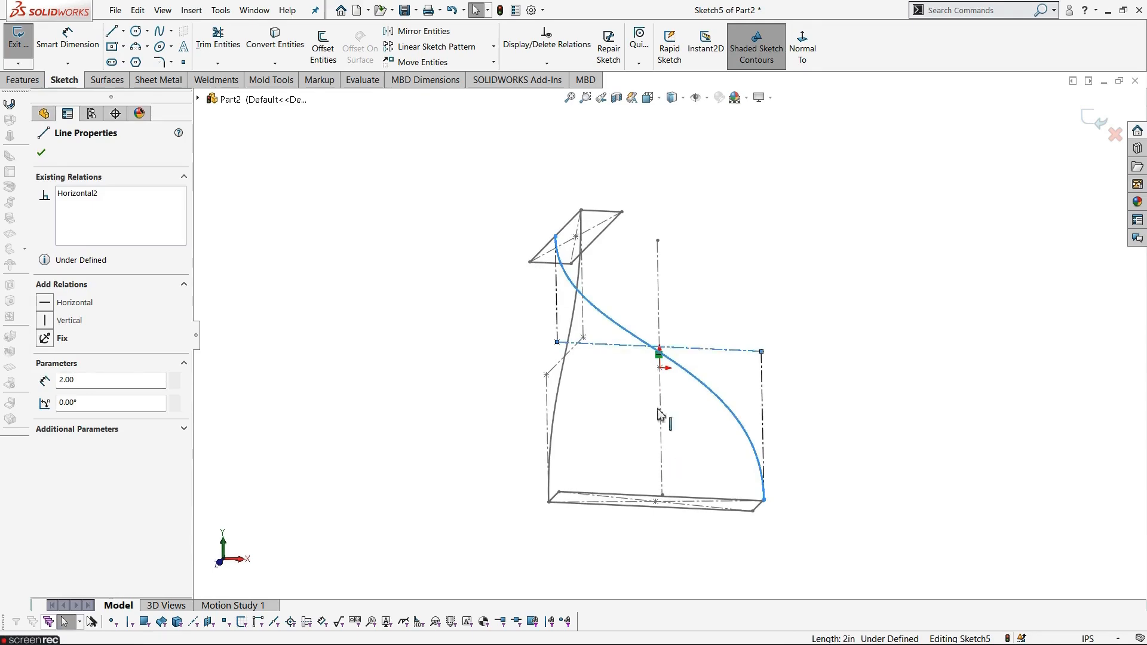
{"action": "left_click", "coordinate": [659, 368], "text": "ctrl"}
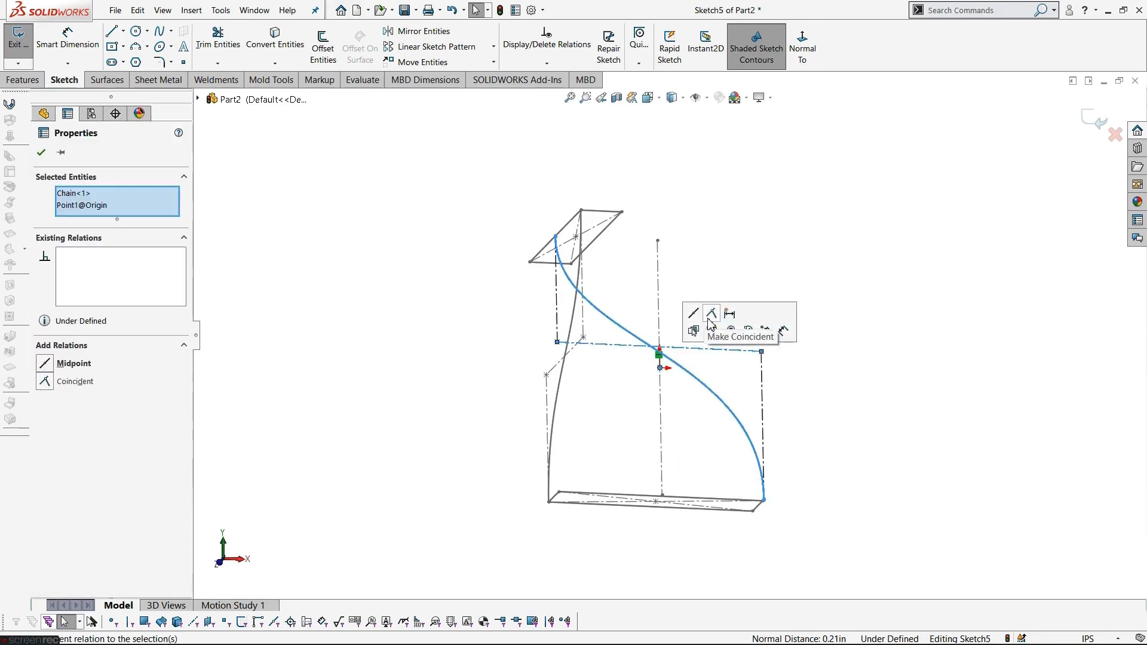
{"action": "left_click", "coordinate": [705, 325]}
{"action": "left_click", "coordinate": [743, 251]}
{"action": "mouse_move", "coordinate": [742, 251]}
{"action": "middle_mouse_down"}
{"action": "mouse_move", "coordinate": [843, 333]}
{"action": "mouse_move", "coordinate": [873, 331]}
{"action": "mouse_move", "coordinate": [832, 335]}
{"action": "mouse_move", "coordinate": [867, 317]}
{"action": "middle_mouse_up"}
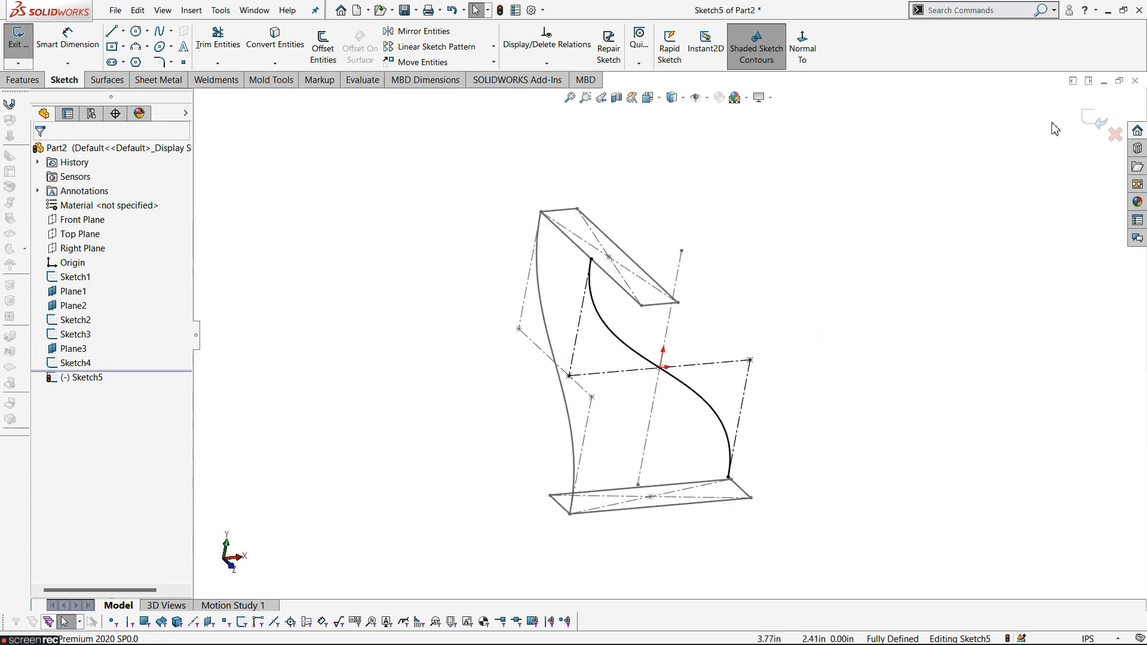
{"action": "left_click", "coordinate": [1088, 128]}
Step: On the Top Plane, sketch a line from the upper rectangle's front outer corner to the lower rectangle's front corner at its opposite end
{"action": "mouse_move", "coordinate": [776, 353]}
{"action": "middle_mouse_down"}
{"action": "mouse_move", "coordinate": [749, 364]}
{"action": "mouse_move", "coordinate": [741, 393]}
{"action": "middle_mouse_up"}
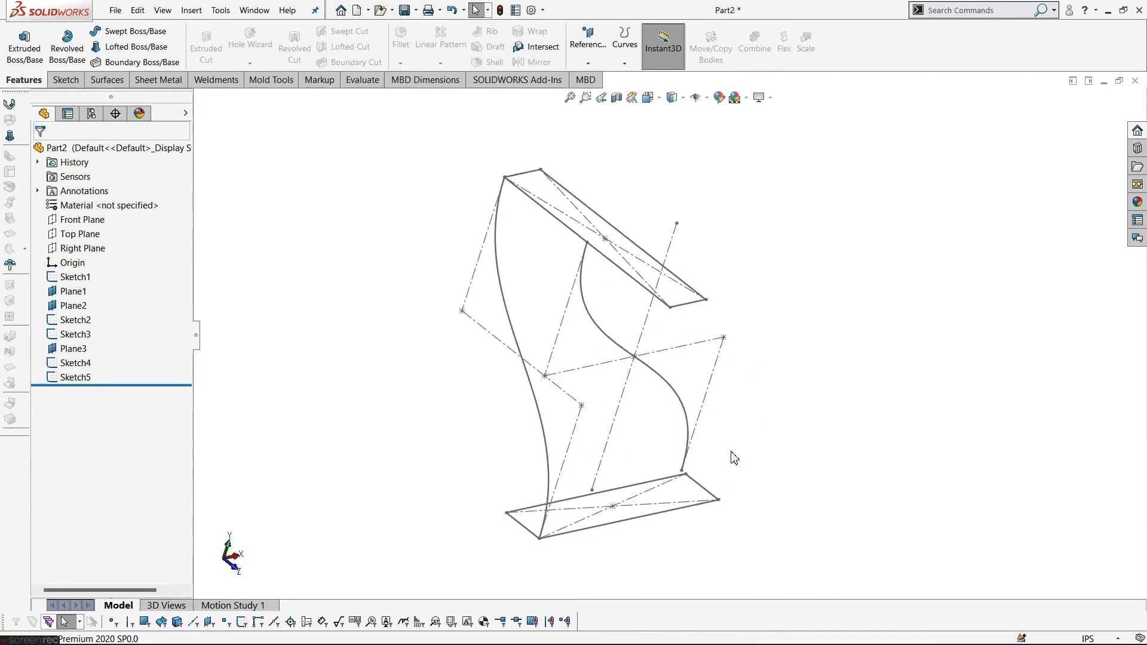
{"action": "left_click", "coordinate": [79, 234]}
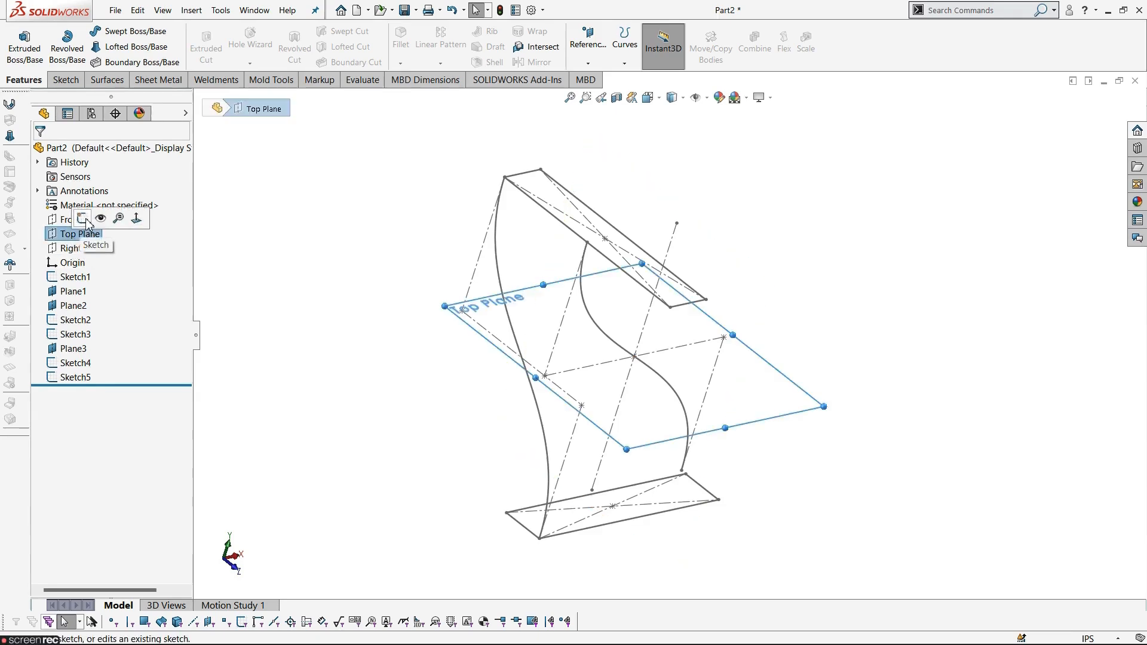
{"action": "left_click", "coordinate": [83, 218]}
{"action": "left_click", "coordinate": [802, 47]}
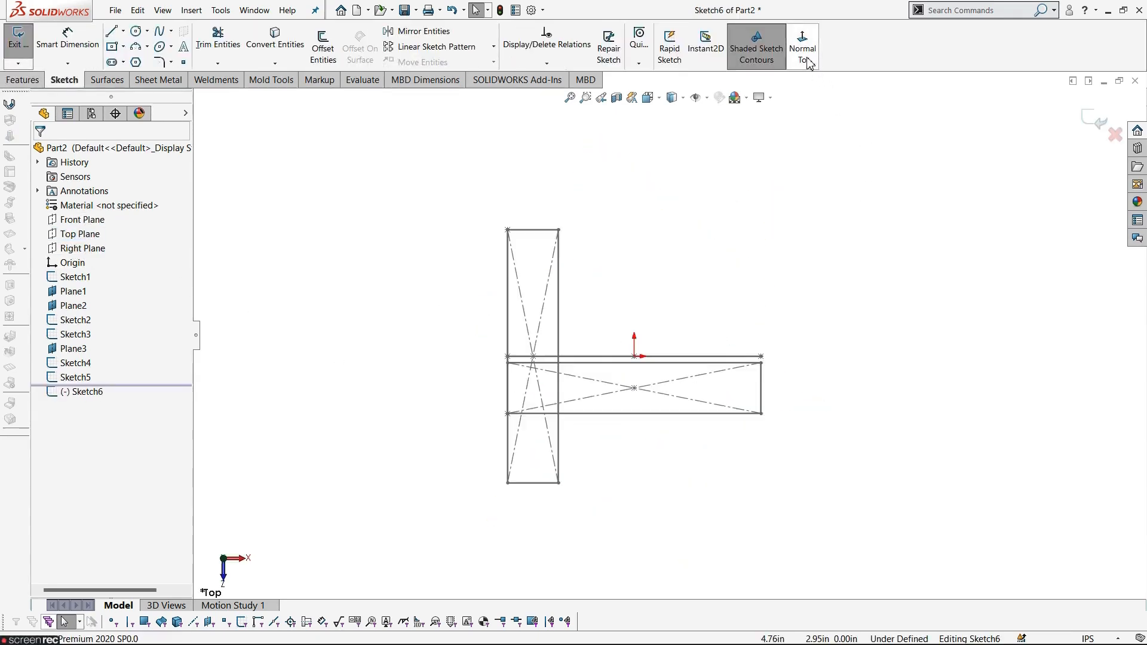
{"action": "mouse_move", "coordinate": [838, 421]}
{"action": "middle_mouse_down"}
{"action": "mouse_move", "coordinate": [836, 325]}
{"action": "mouse_move", "coordinate": [853, 328]}
{"action": "mouse_move", "coordinate": [871, 259]}
{"action": "middle_mouse_up"}
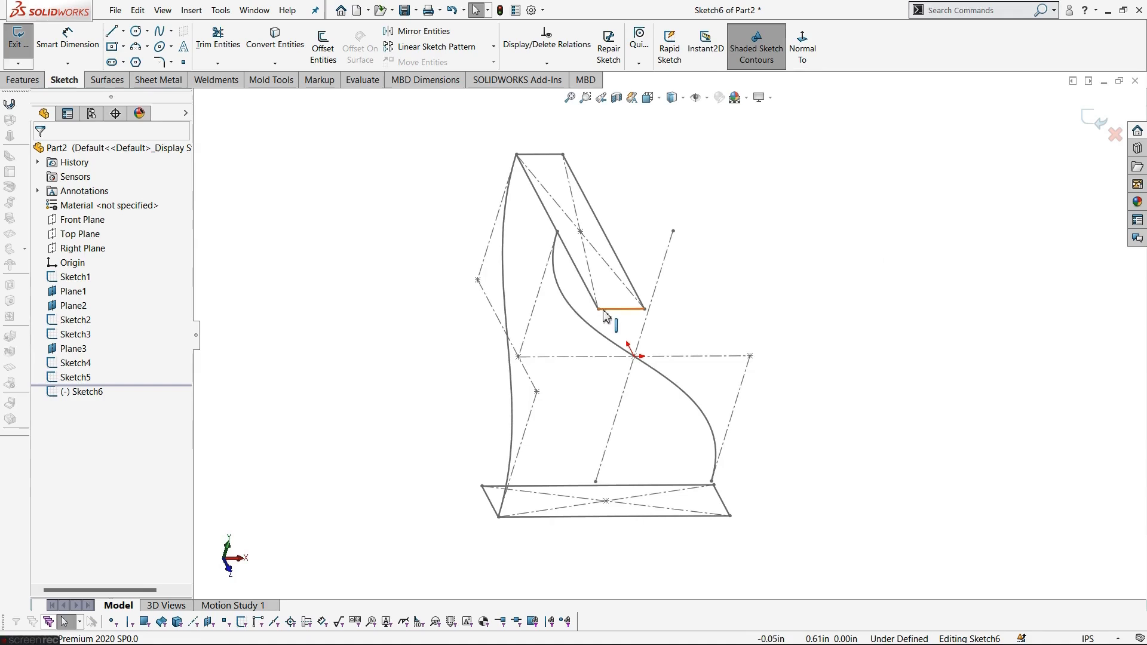
{"action": "left_click", "coordinate": [802, 47]}
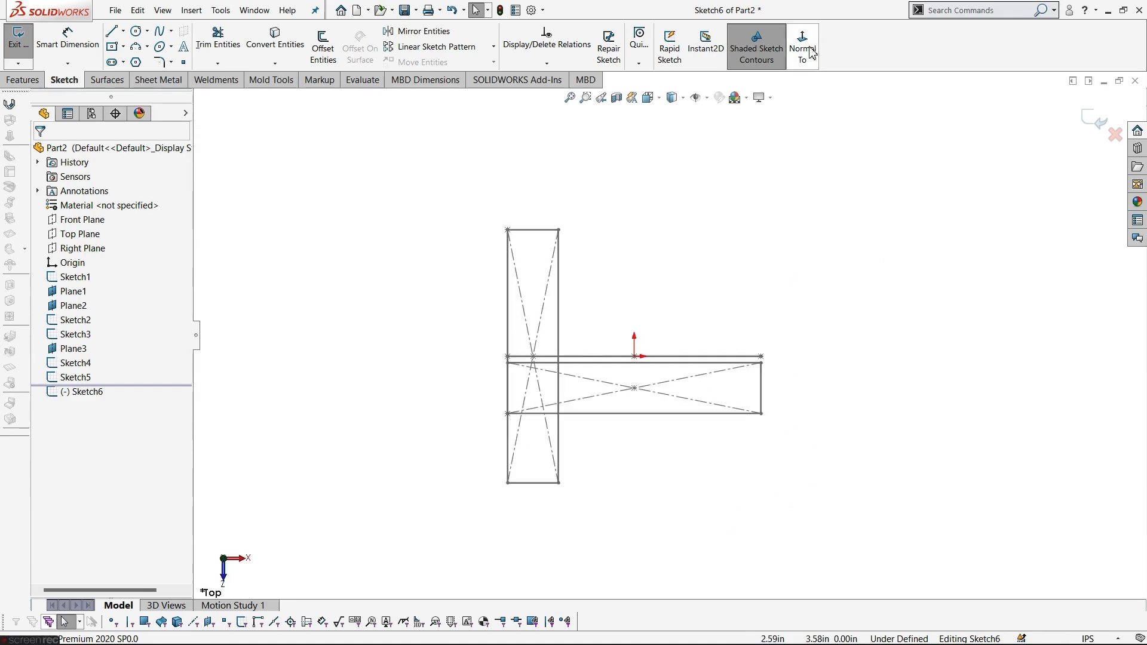
{"action": "left_click", "coordinate": [111, 34]}
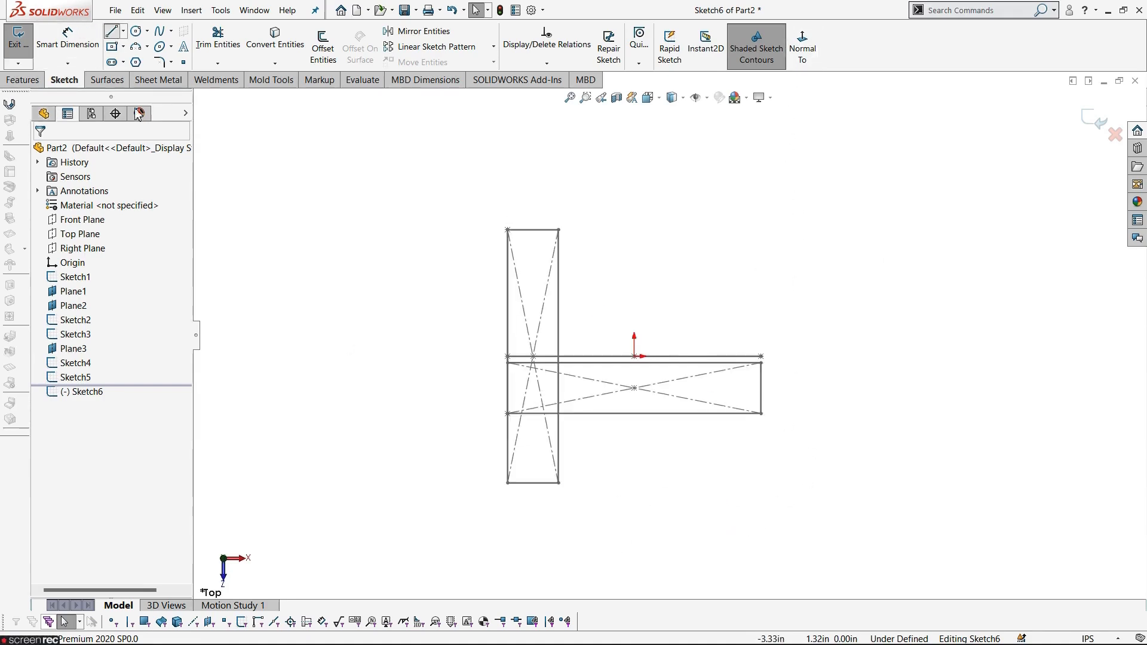
{"action": "left_click", "coordinate": [508, 483]}
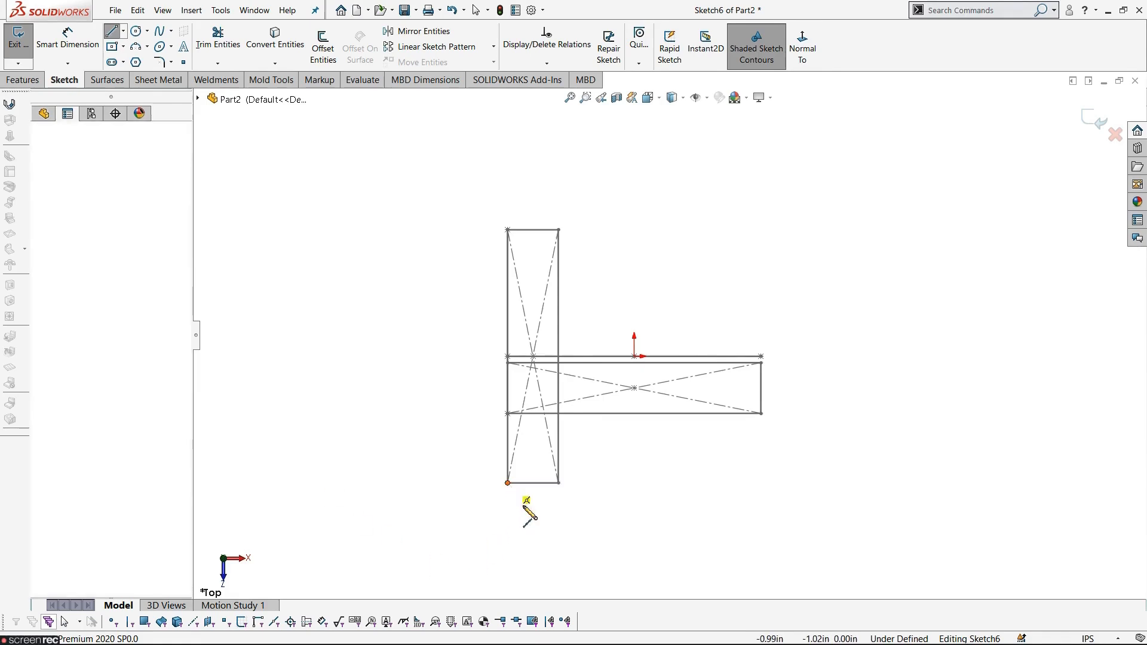
{"action": "left_click", "coordinate": [761, 413]}
{"action": "key", "text": "Escape"}
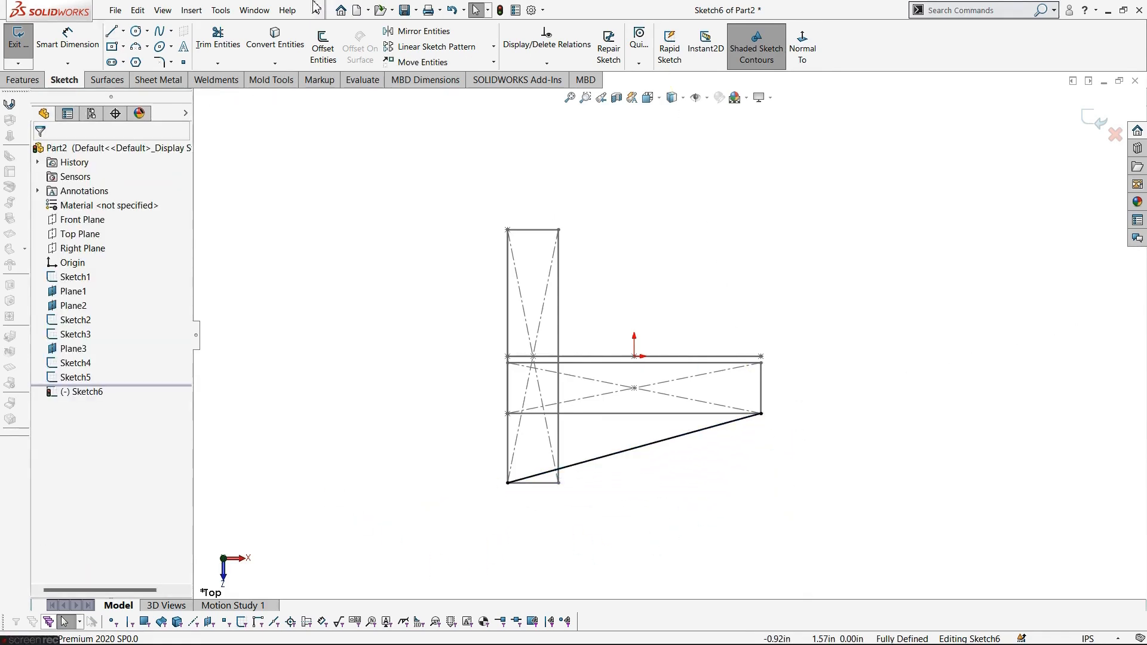
{"action": "left_click", "coordinate": [1098, 119]}
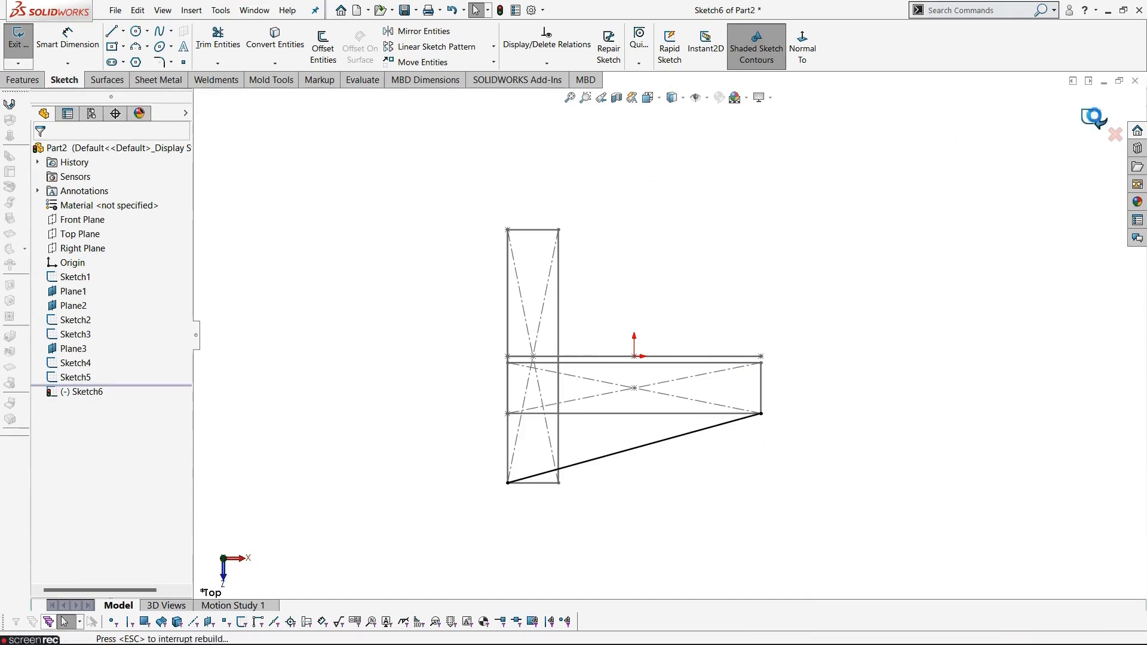
Step: Create a projected curve with the Sketch on sketch type from the Front Plane spline and the Top Plane line
{"action": "middle_click_drag", "start_coordinate": [827, 394], "coordinate": [849, 286]}
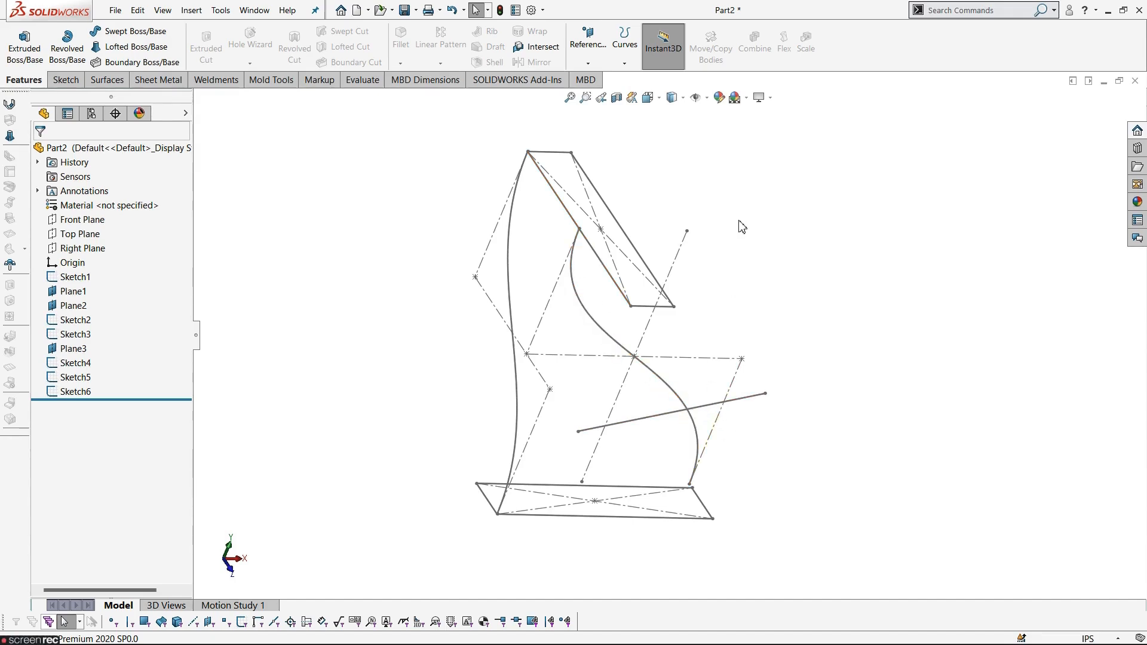
{"action": "left_click", "coordinate": [625, 62]}
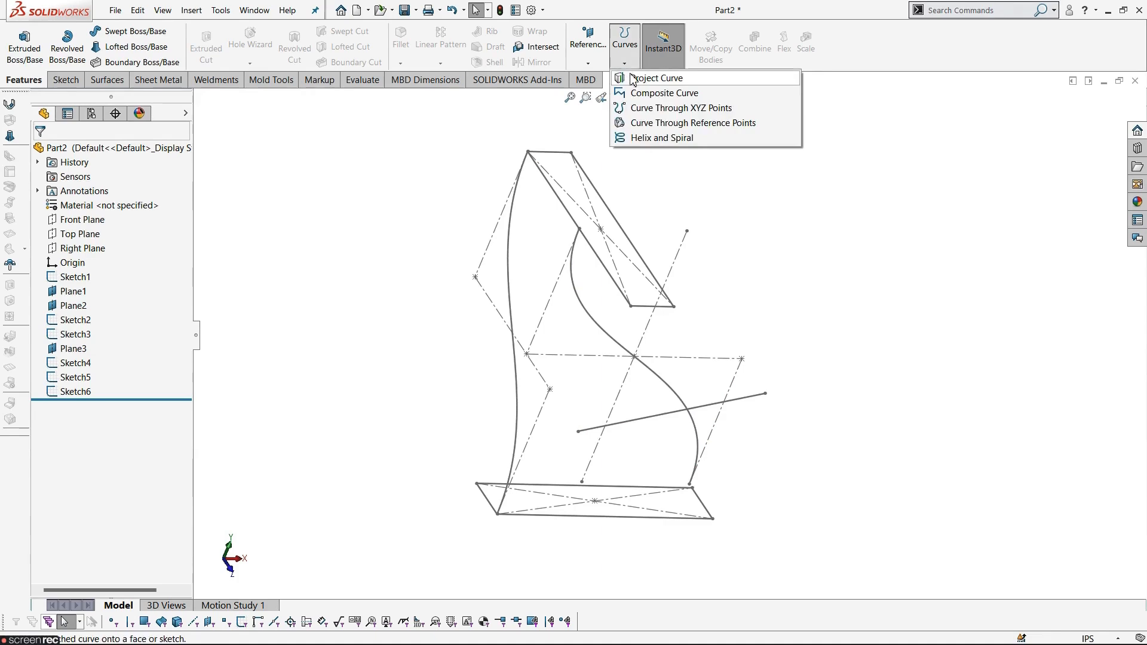
{"action": "left_click", "coordinate": [634, 78]}
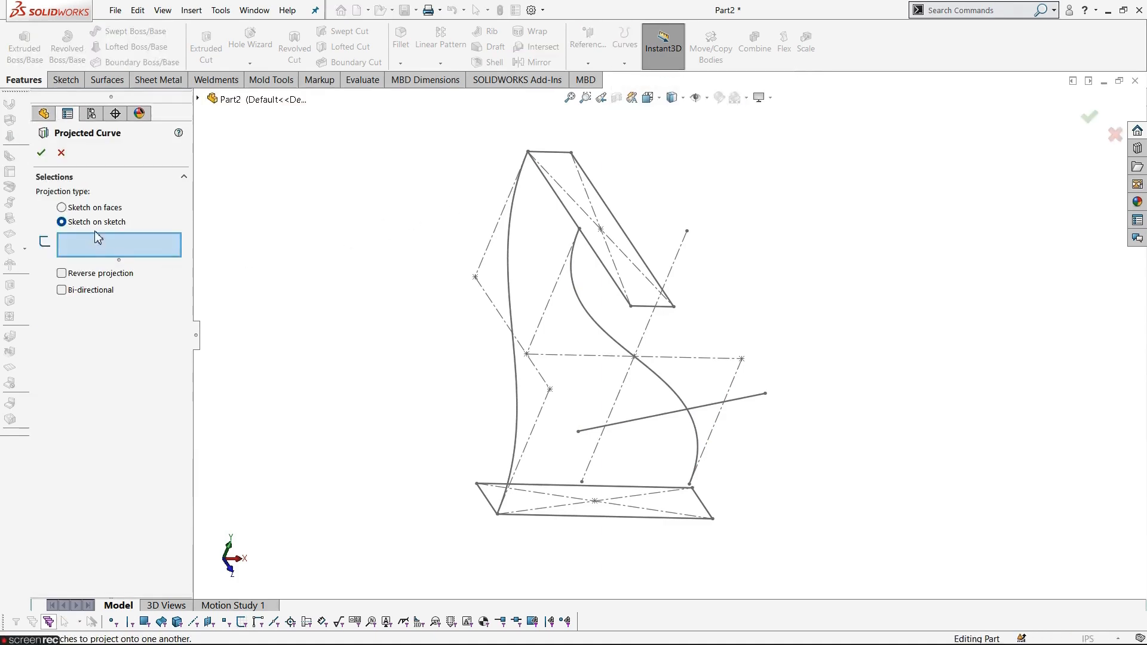
{"action": "left_click", "coordinate": [579, 303]}
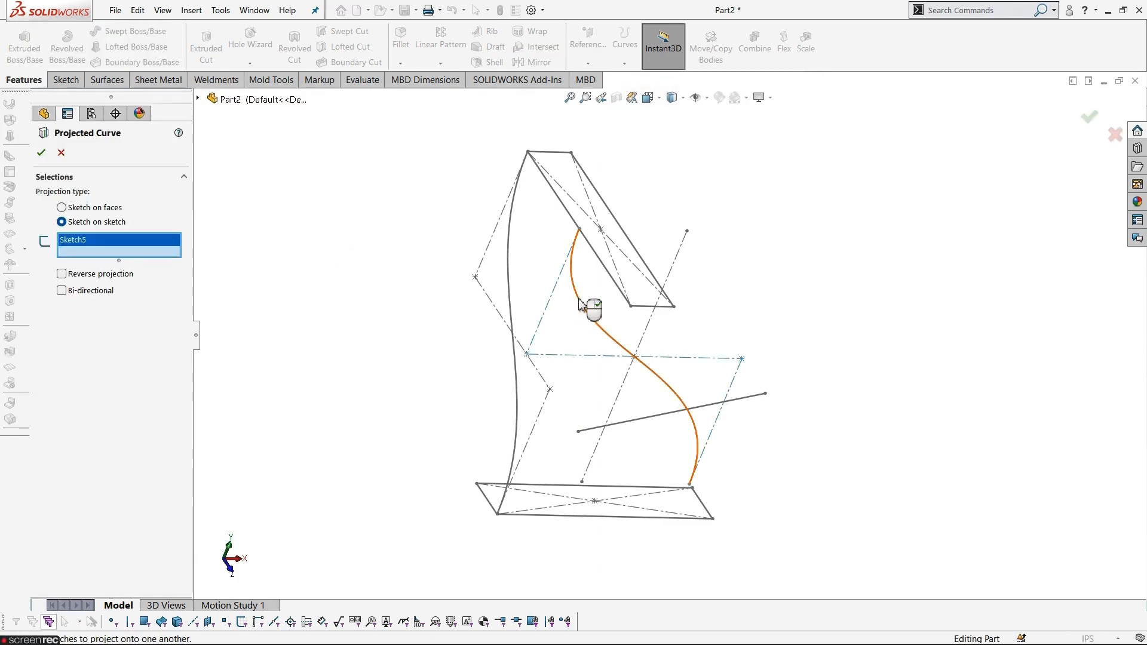
{"action": "left_click", "coordinate": [619, 431]}
{"action": "mouse_move", "coordinate": [791, 261]}
{"action": "middle_mouse_down"}
{"action": "mouse_move", "coordinate": [825, 286]}
{"action": "mouse_move", "coordinate": [776, 397]}
{"action": "middle_mouse_up"}
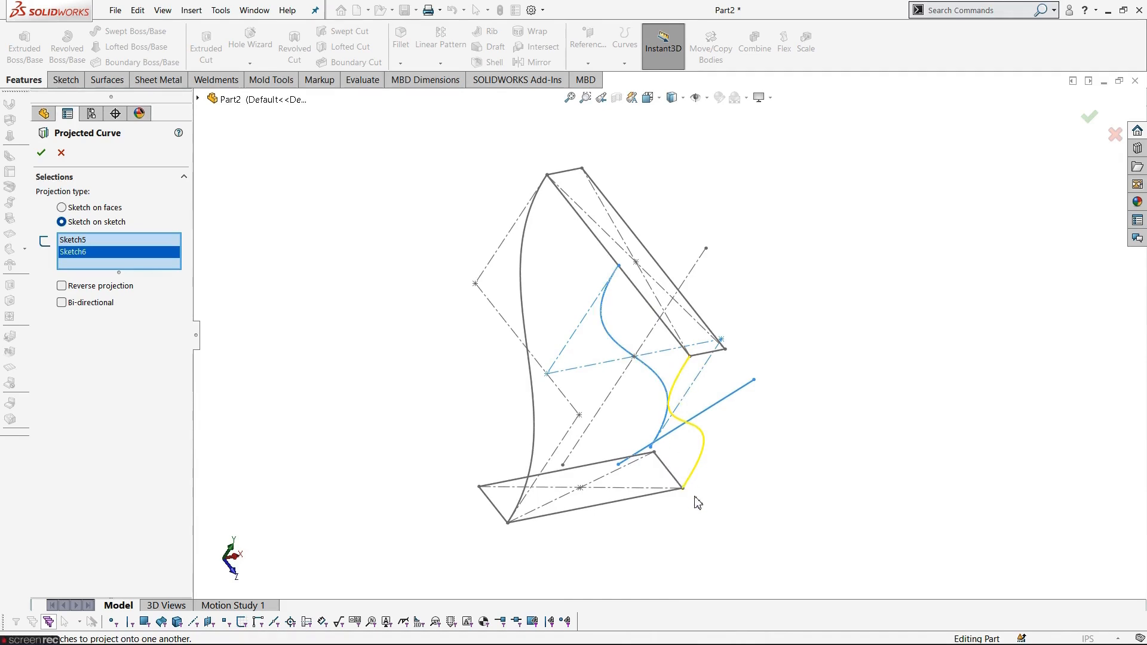
{"action": "left_click", "coordinate": [40, 154]}
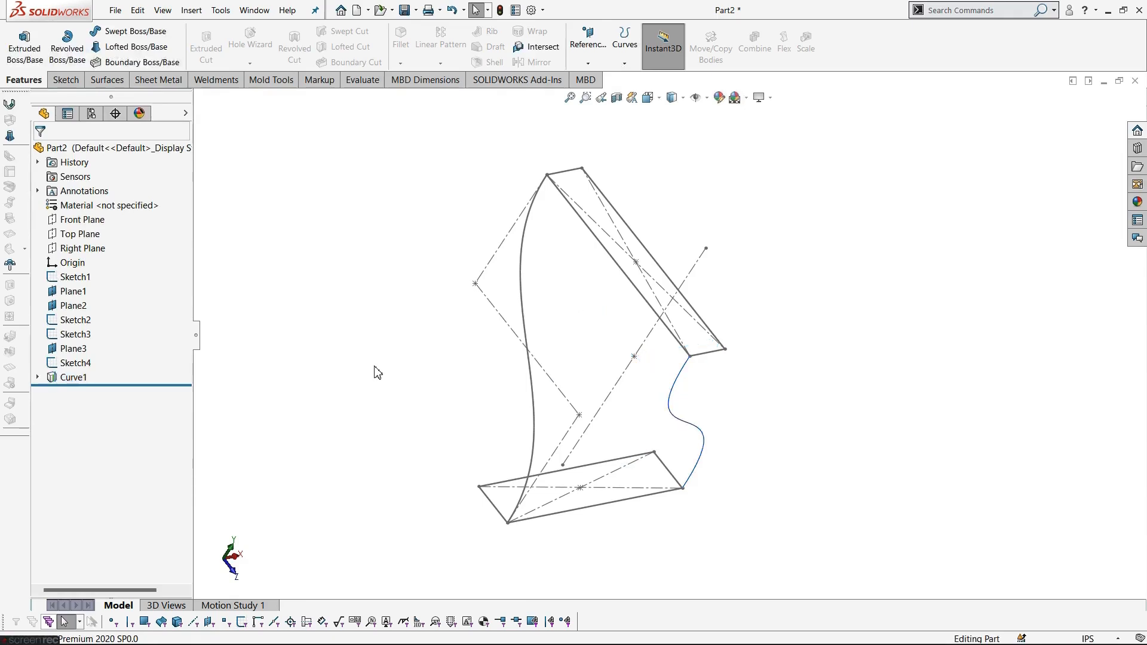
Step: Loft a solid between the upper and lower rectangle sketches, using the spline sketch and the projected curve as guide curves
{"action": "mouse_move", "coordinate": [377, 371]}
{"action": "middle_mouse_down"}
{"action": "mouse_move", "coordinate": [527, 325]}
{"action": "mouse_move", "coordinate": [508, 213]}
{"action": "mouse_move", "coordinate": [583, 223]}
{"action": "mouse_move", "coordinate": [647, 256]}
{"action": "mouse_move", "coordinate": [738, 339]}
{"action": "mouse_move", "coordinate": [650, 296]}
{"action": "mouse_move", "coordinate": [543, 266]}
{"action": "mouse_move", "coordinate": [511, 335]}
{"action": "mouse_move", "coordinate": [536, 372]}
{"action": "middle_mouse_up"}
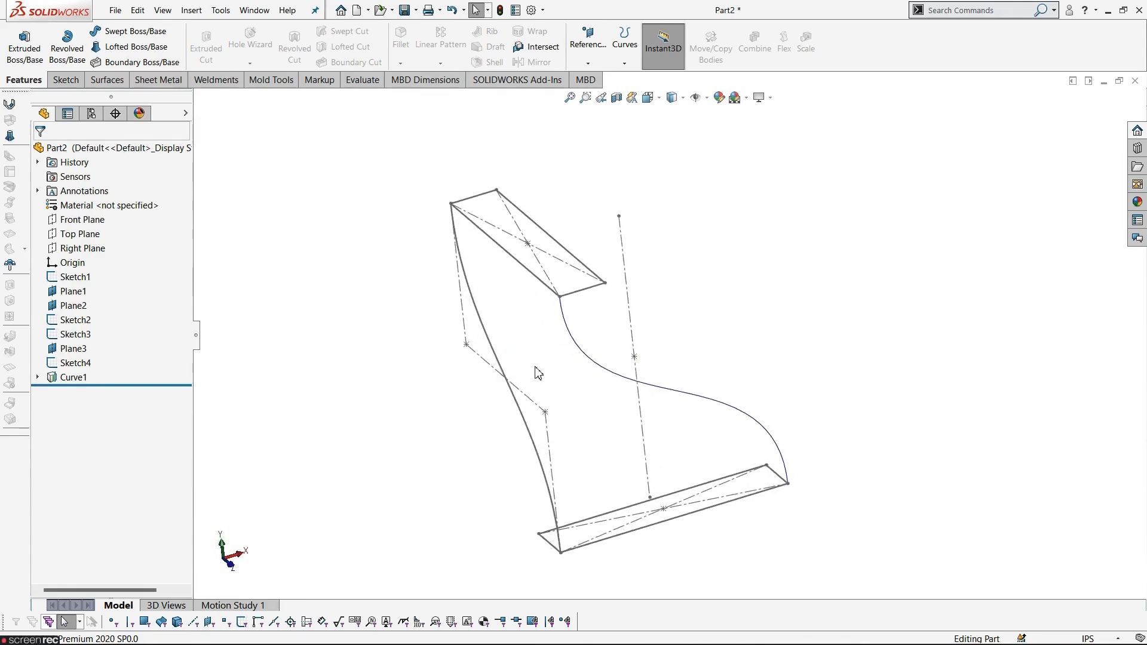
{"action": "key", "text": "z"}
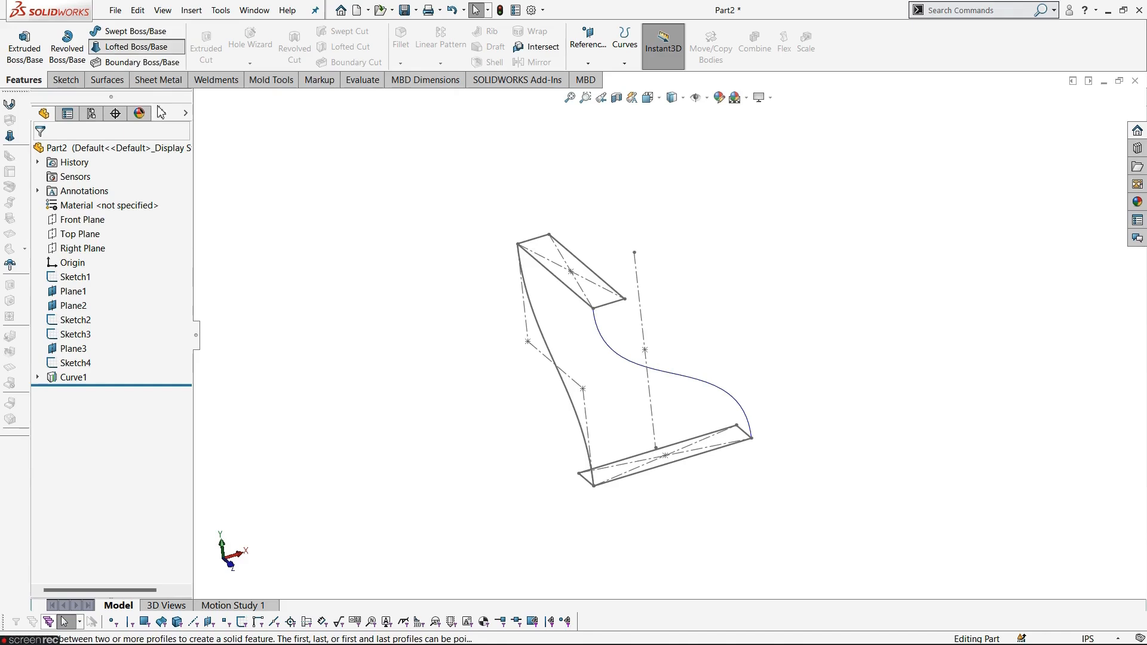
{"action": "left_click", "coordinate": [135, 46]}
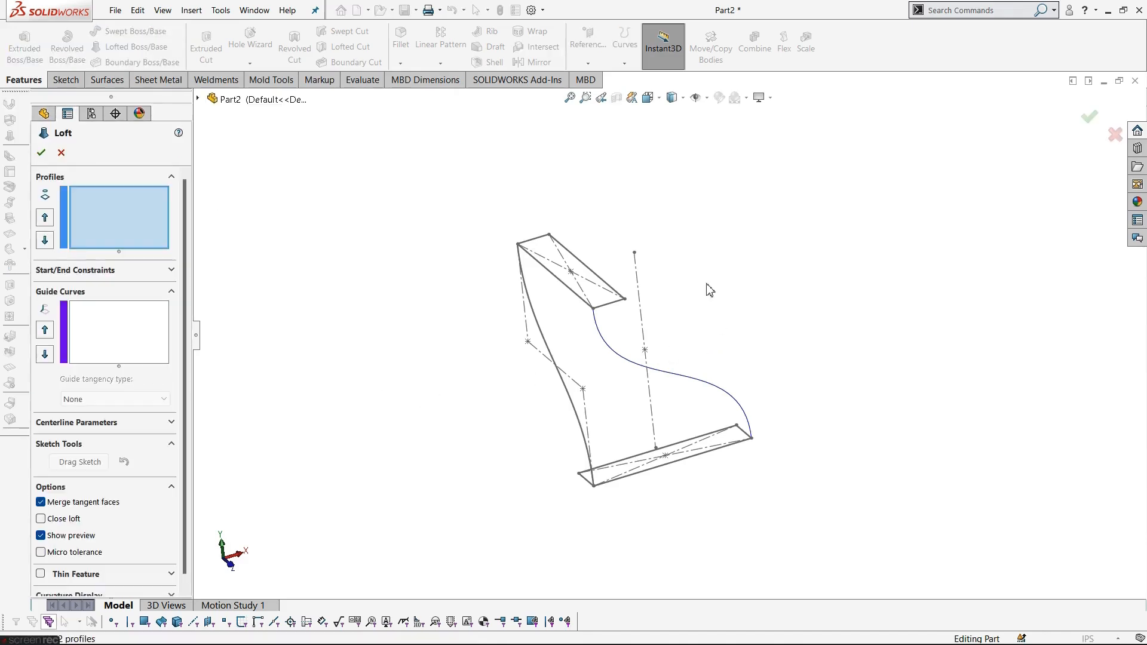
{"action": "left_click", "coordinate": [562, 286]}
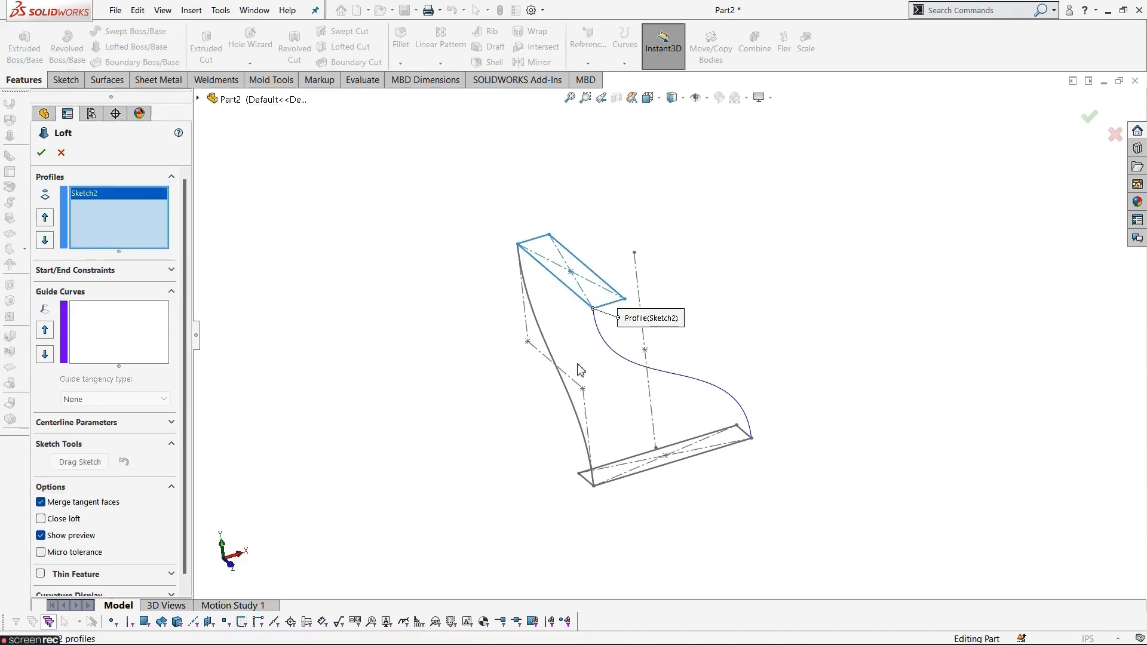
{"action": "left_click", "coordinate": [676, 470]}
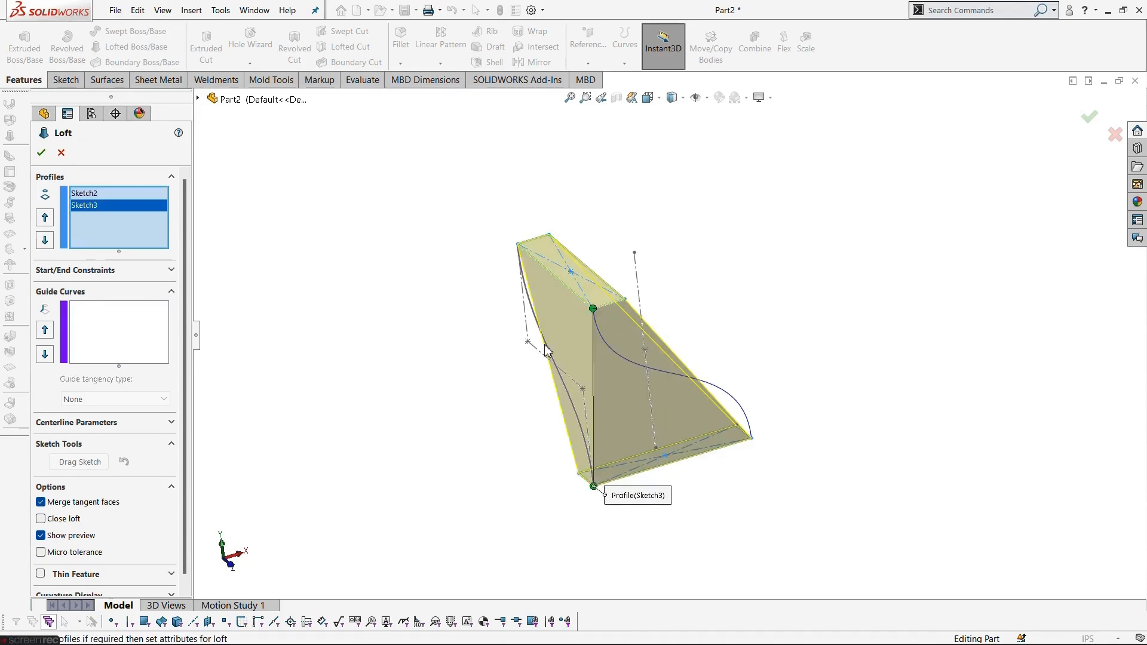
{"action": "left_click", "coordinate": [136, 340]}
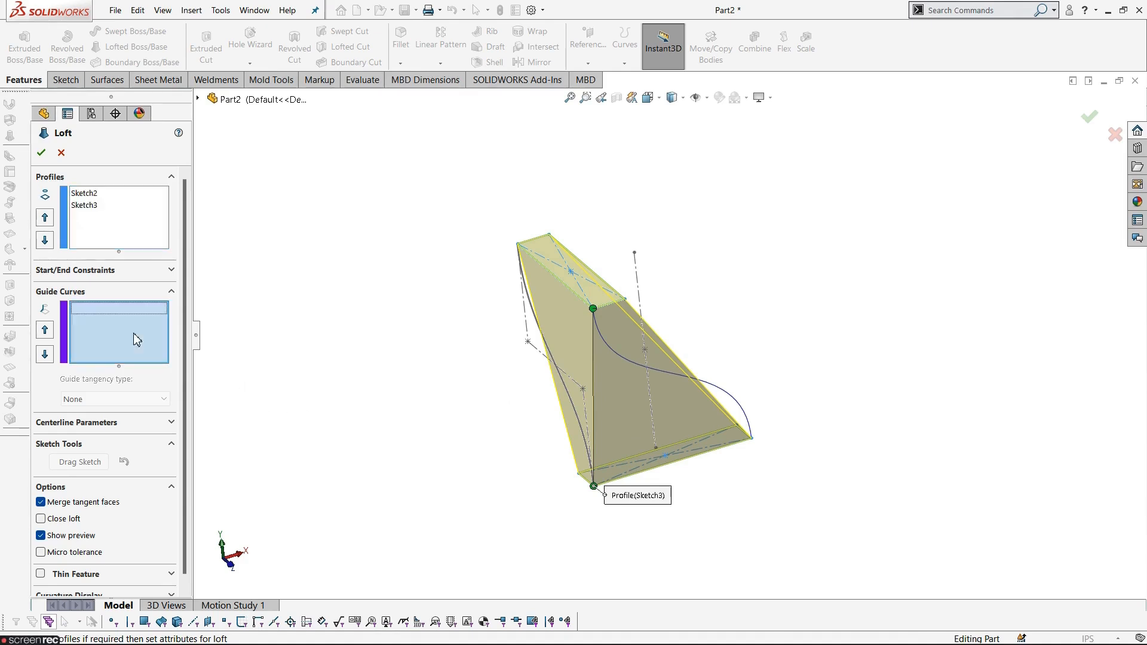
{"action": "left_click", "coordinate": [543, 345]}
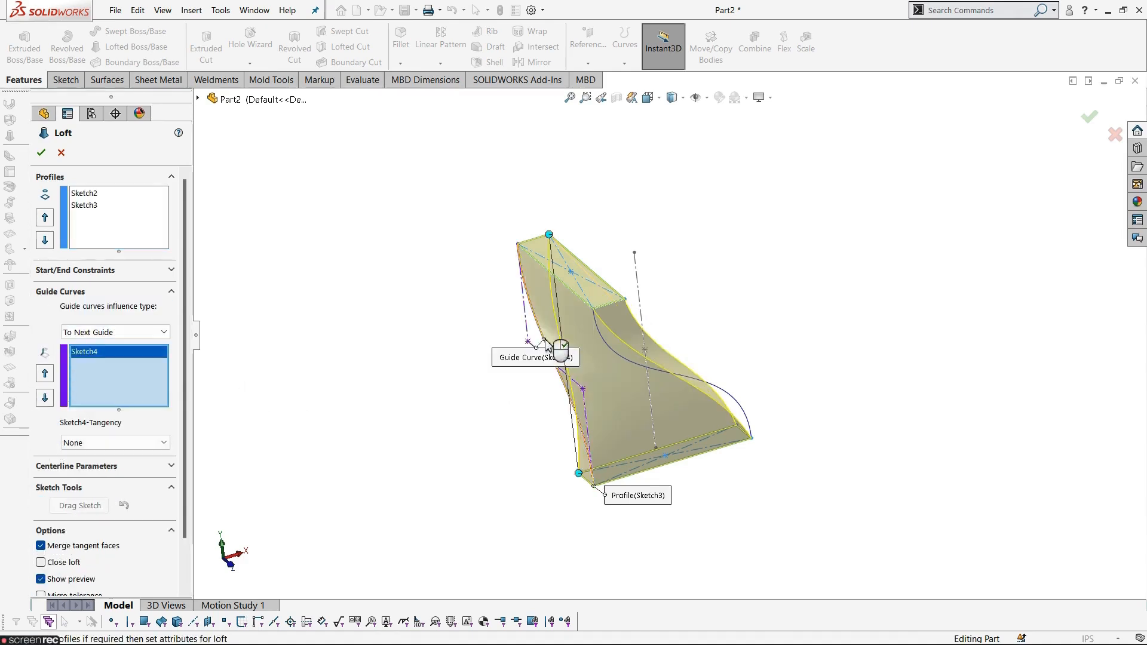
{"action": "left_click", "coordinate": [637, 370]}
{"action": "middle_click_drag", "start_coordinate": [622, 409], "coordinate": [648, 430]}
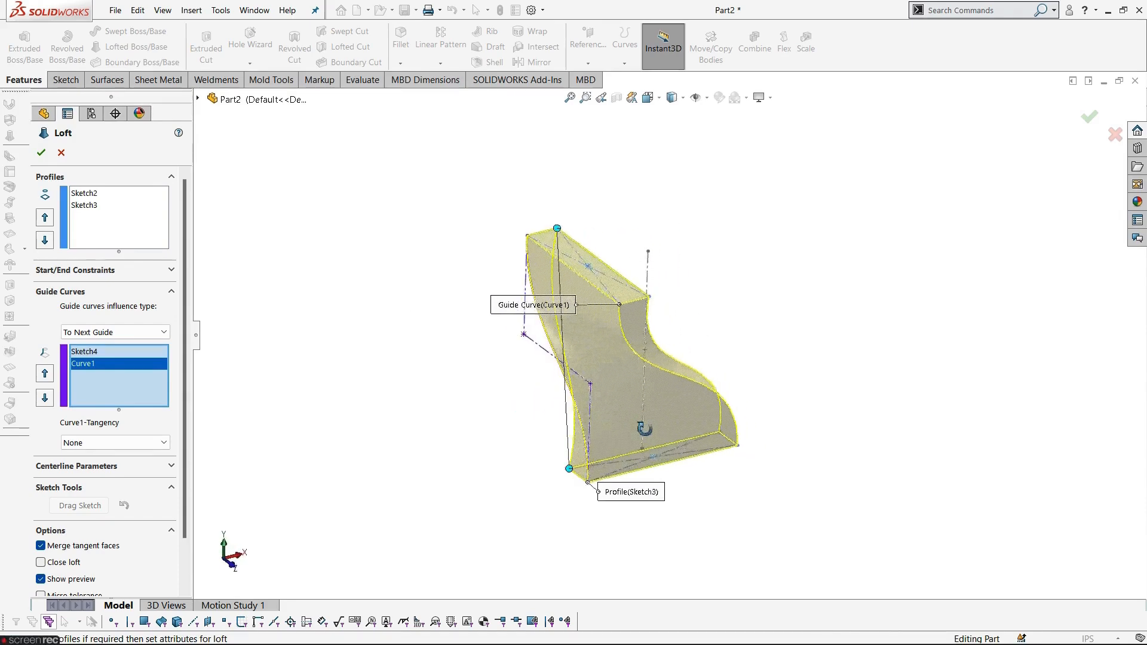
{"action": "left_click", "coordinate": [42, 154]}
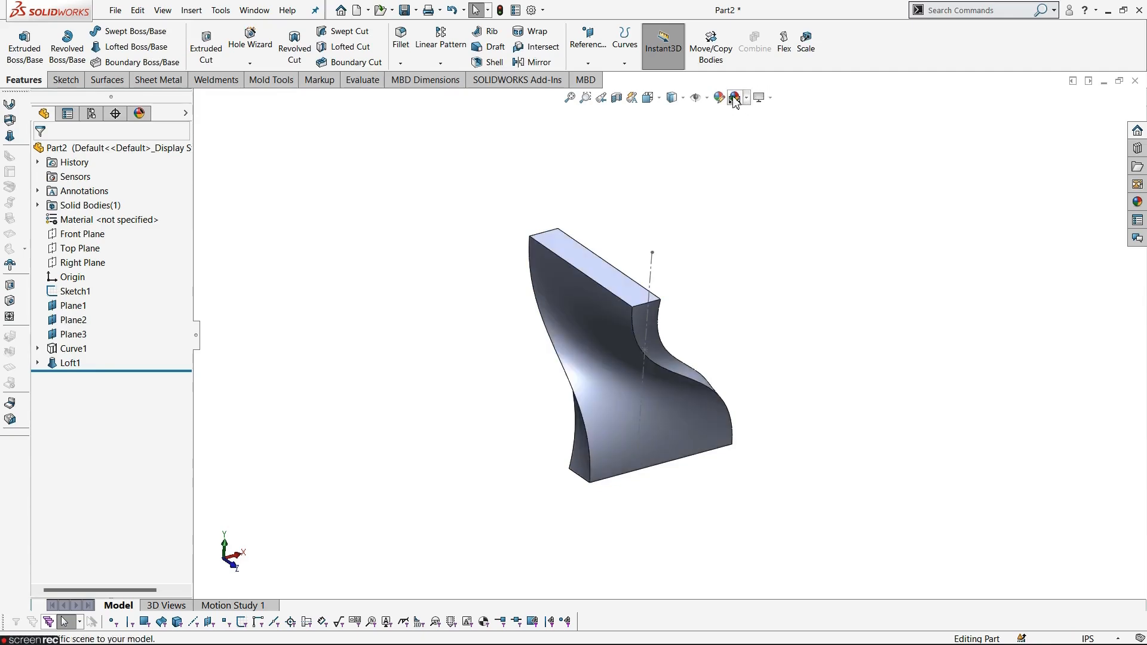
Step: Turn off the display of sketches in the graphics area
{"action": "left_click", "coordinate": [707, 99]}
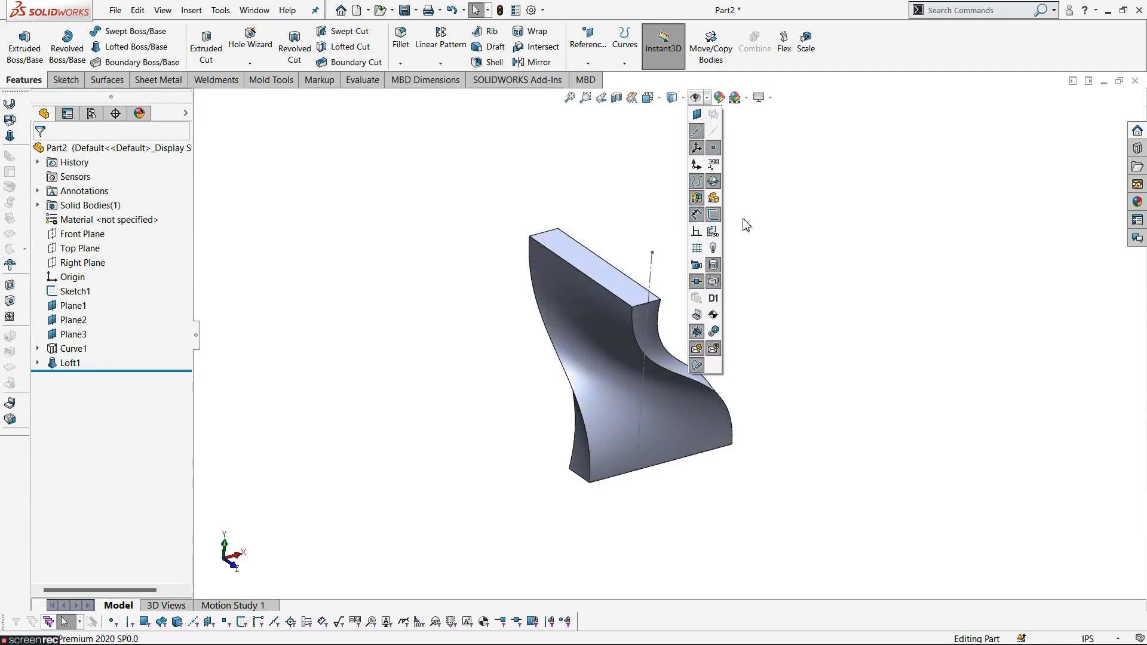
{"action": "left_click", "coordinate": [714, 217]}
{"action": "middle_click_drag", "start_coordinate": [794, 264], "coordinate": [752, 352]}
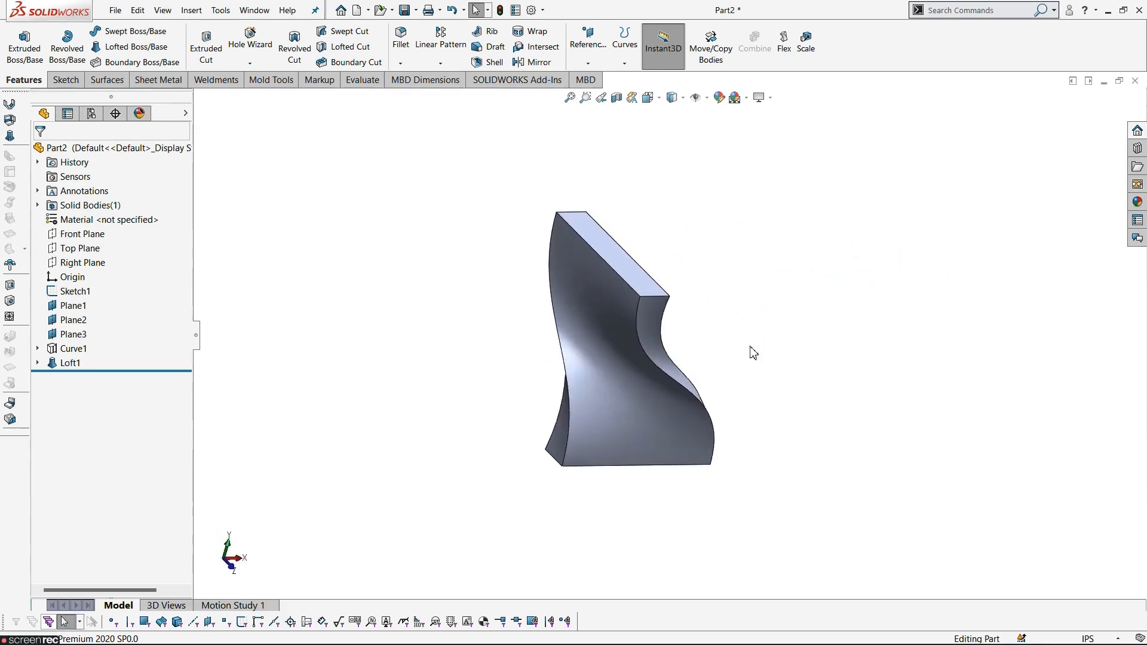
Step: Start a sketch on the loft's upper end face, convert the face's outline into sketch entities, and finish the sketch
{"action": "left_click", "coordinate": [610, 246]}
{"action": "left_click", "coordinate": [747, 211]}
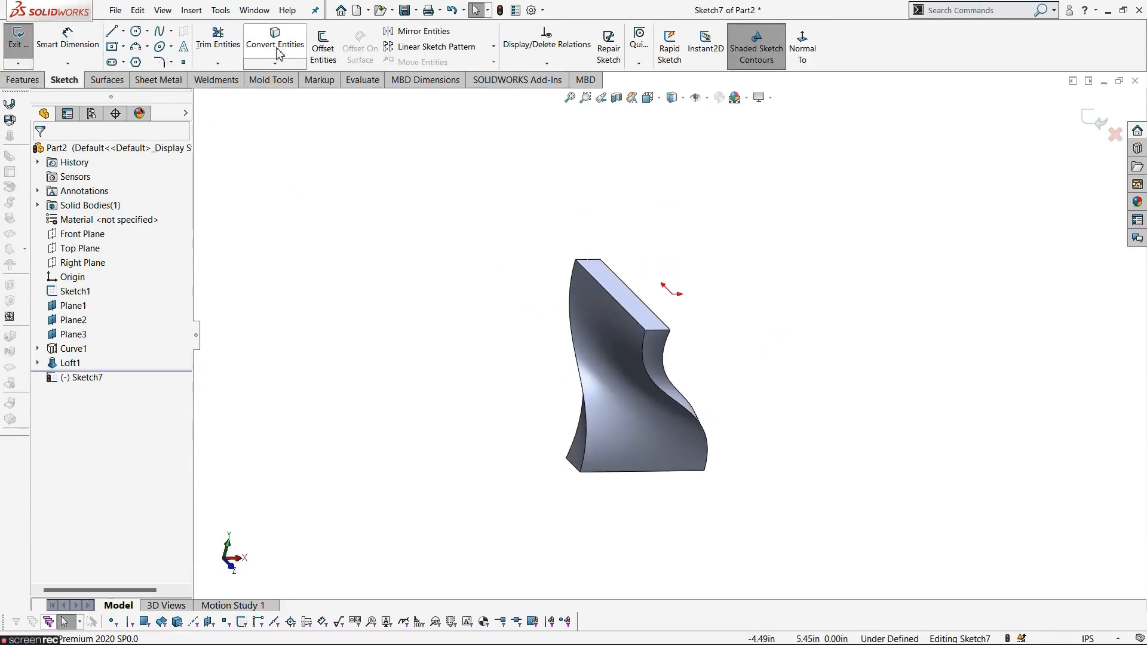
{"action": "left_click", "coordinate": [622, 294]}
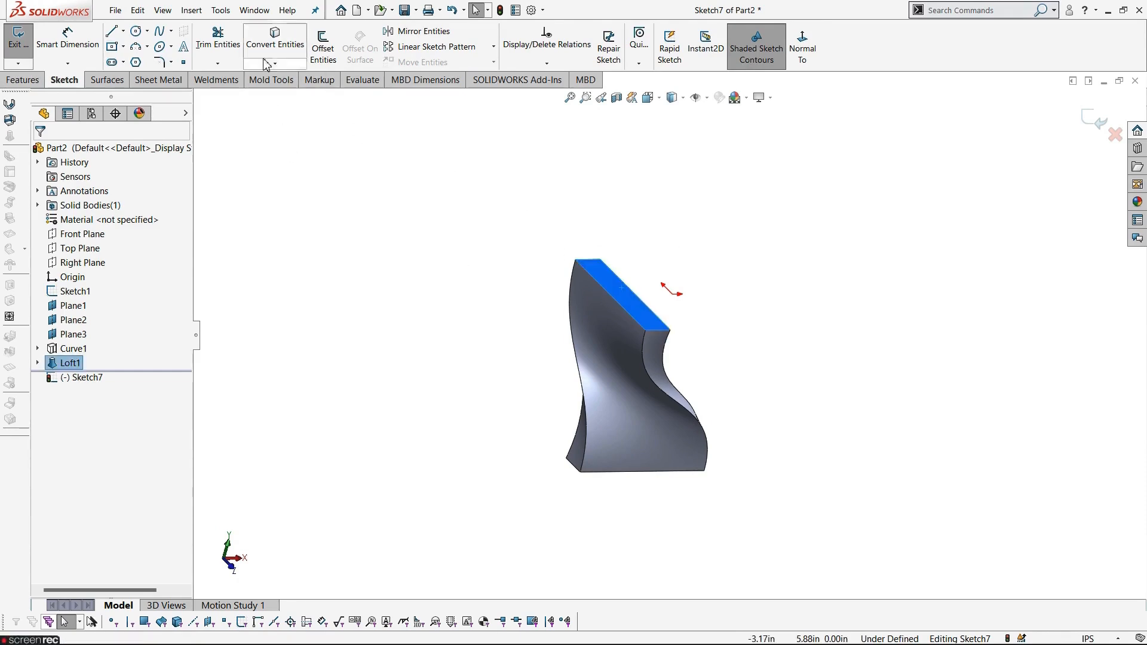
{"action": "left_click", "coordinate": [275, 37]}
{"action": "mouse_move", "coordinate": [702, 234]}
{"action": "middle_mouse_down"}
{"action": "mouse_move", "coordinate": [686, 264]}
{"action": "mouse_move", "coordinate": [656, 274]}
{"action": "middle_mouse_up"}
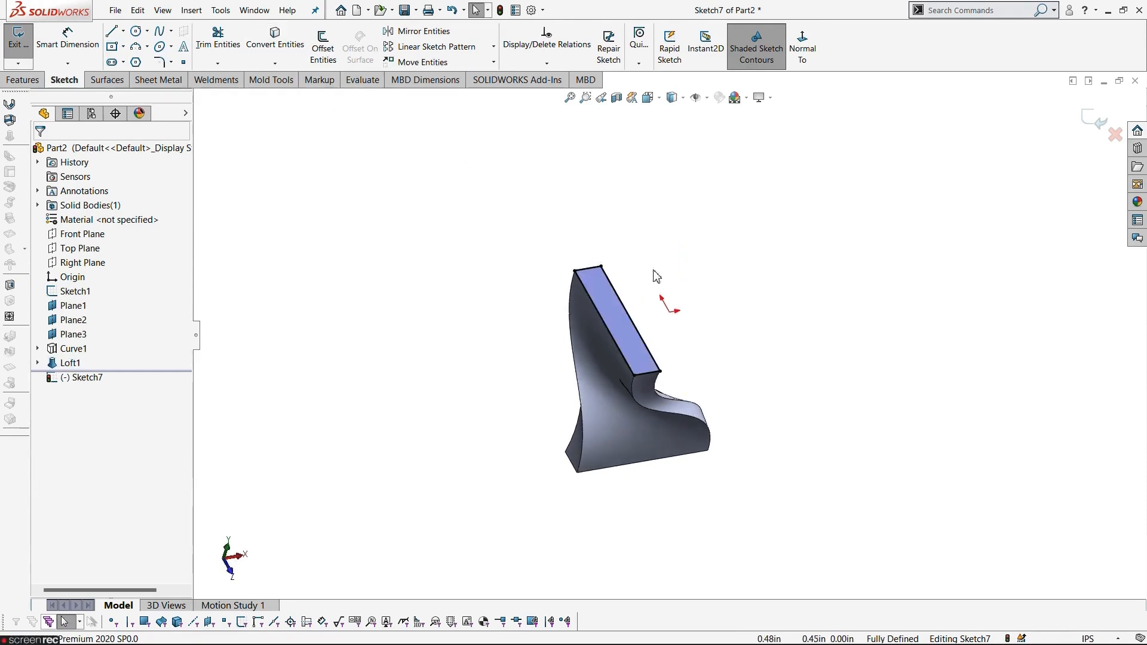
{"action": "left_click", "coordinate": [22, 48]}
Step: Check the arm length in the reference drawing and extrude the upper end-face sketch upward 2 in as a Blind boss with merged result
{"action": "mouse_move", "coordinate": [530, 374]}
{"action": "middle_mouse_down"}
{"action": "mouse_move", "coordinate": [538, 239]}
{"action": "mouse_move", "coordinate": [395, 227]}
{"action": "middle_mouse_up"}
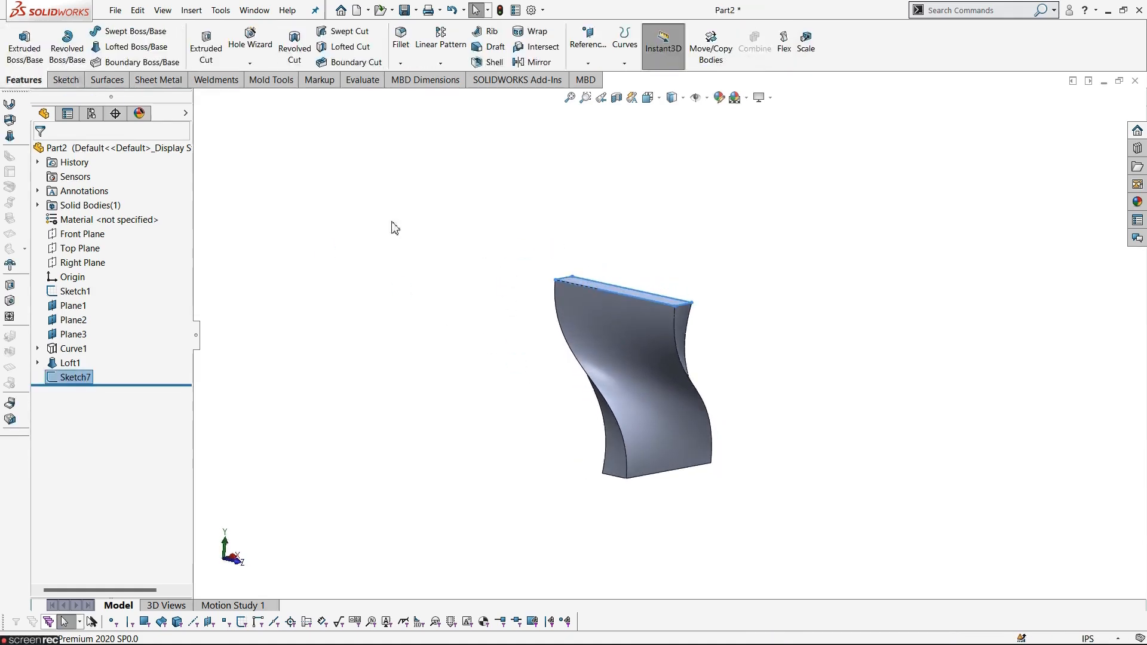
{"action": "left_click", "coordinate": [24, 46]}
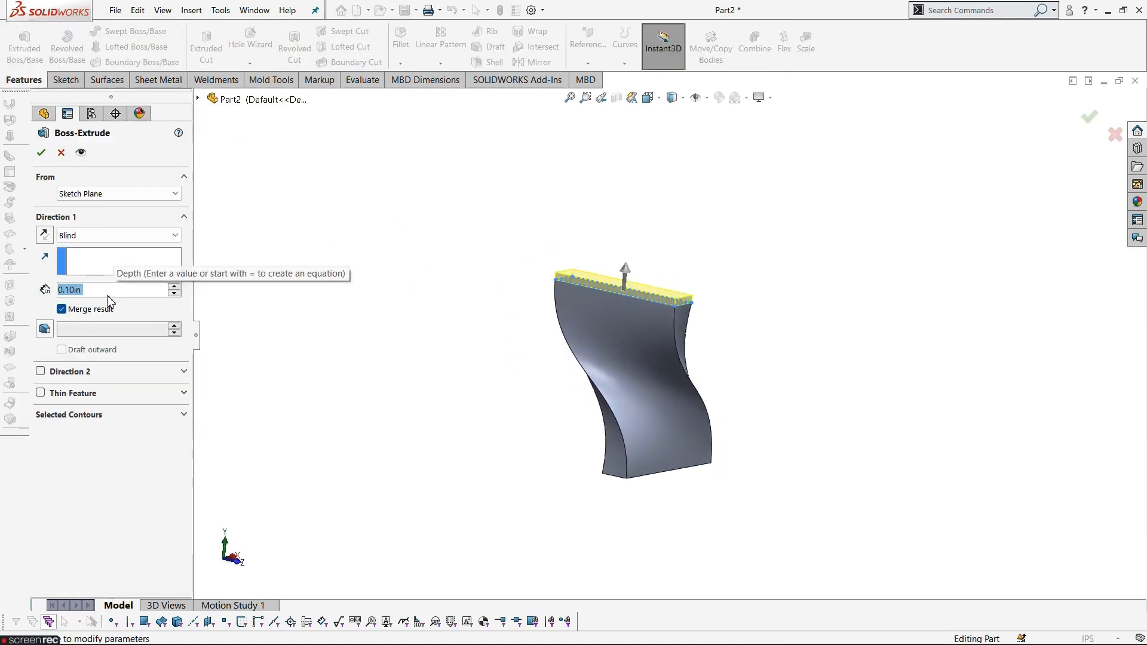
{"action": "key", "text": "alt+Tab"}
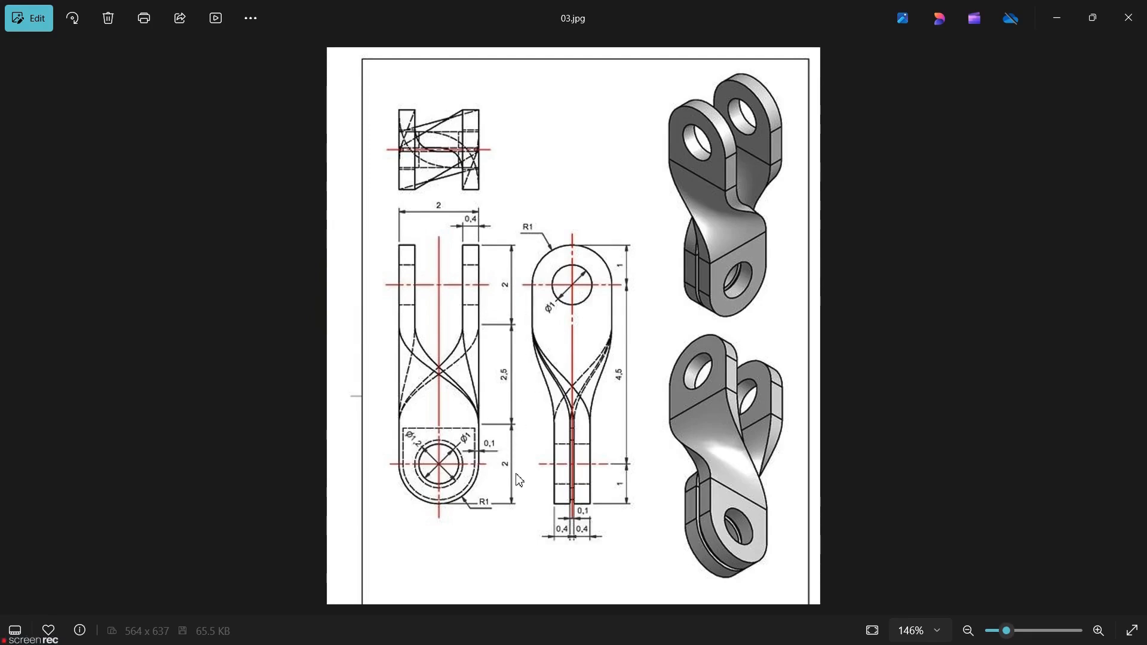
{"action": "key", "text": "alt+Tab"}
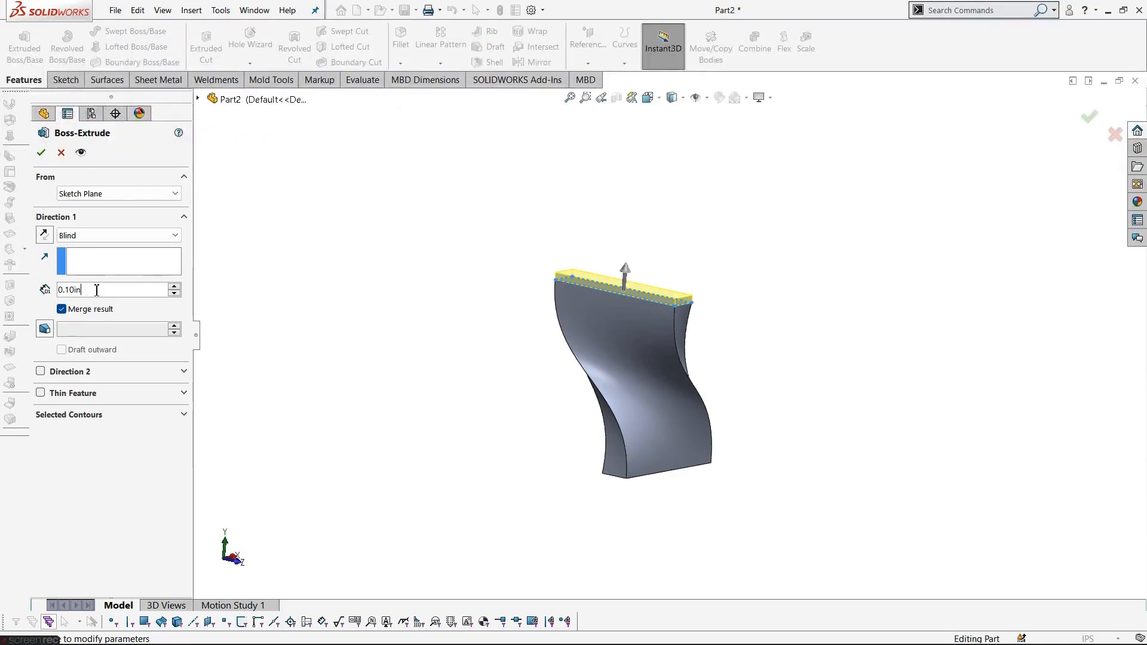
{"action": "type", "text": "2"}
{"action": "key", "text": "Return"}
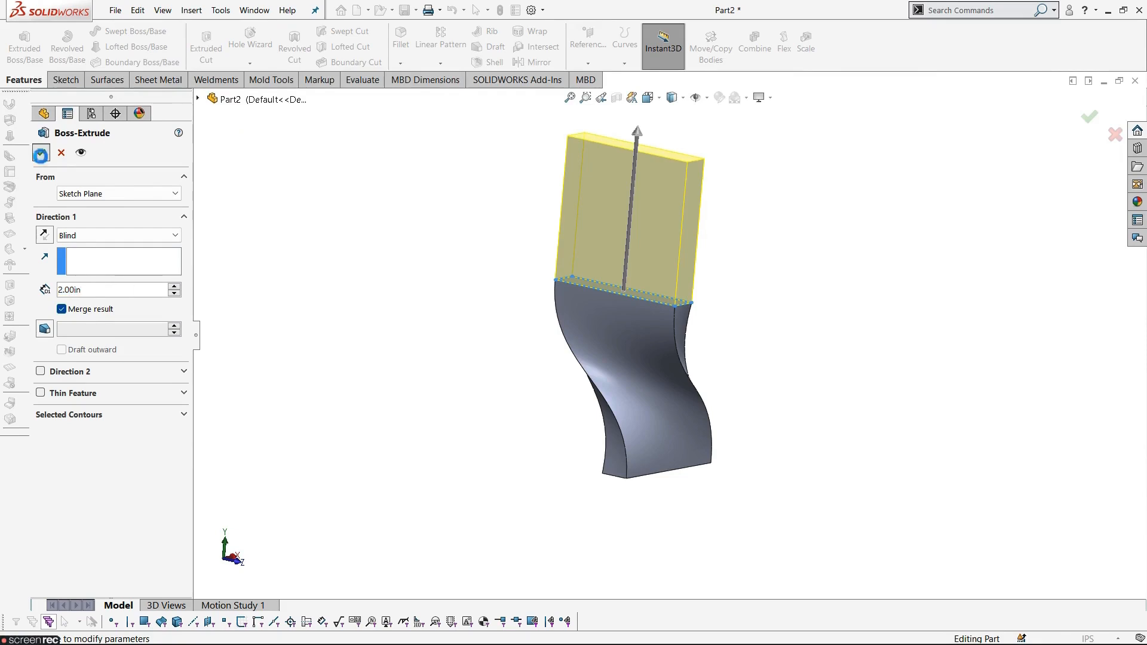
{"action": "left_click", "coordinate": [41, 152]}
Step: Start a sketch on the loft's lower end face, convert the face's outline into sketch entities, and finish the sketch
{"action": "middle_click_drag", "start_coordinate": [543, 424], "coordinate": [628, 380]}
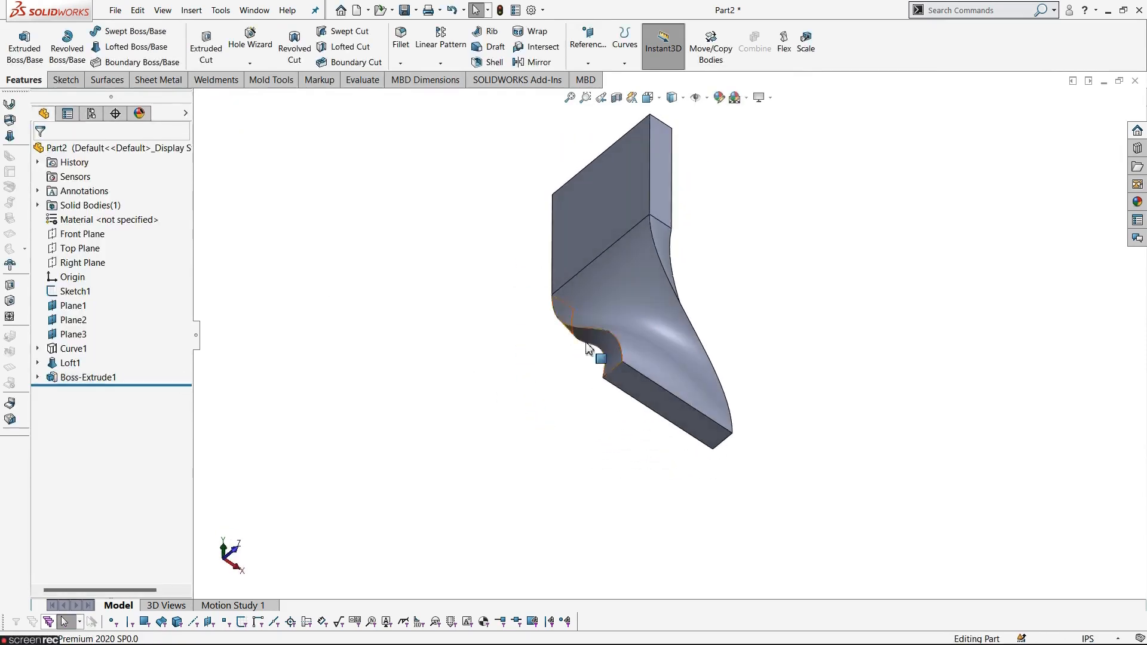
{"action": "left_click", "coordinate": [628, 380]}
{"action": "left_click", "coordinate": [682, 348]}
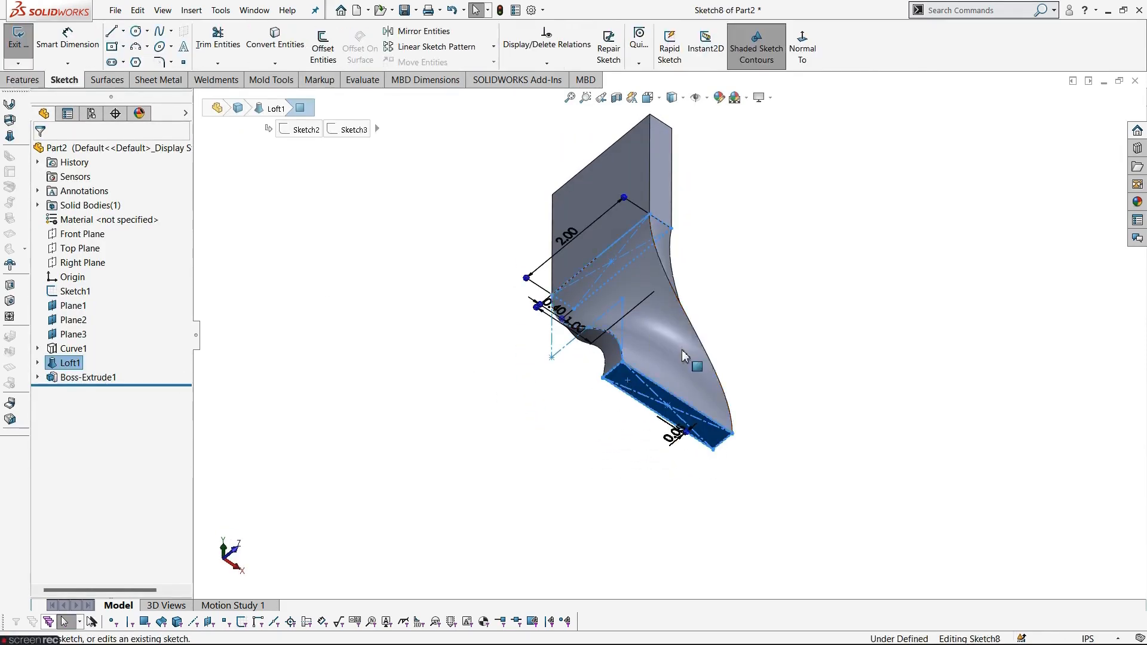
{"action": "left_click", "coordinate": [621, 383]}
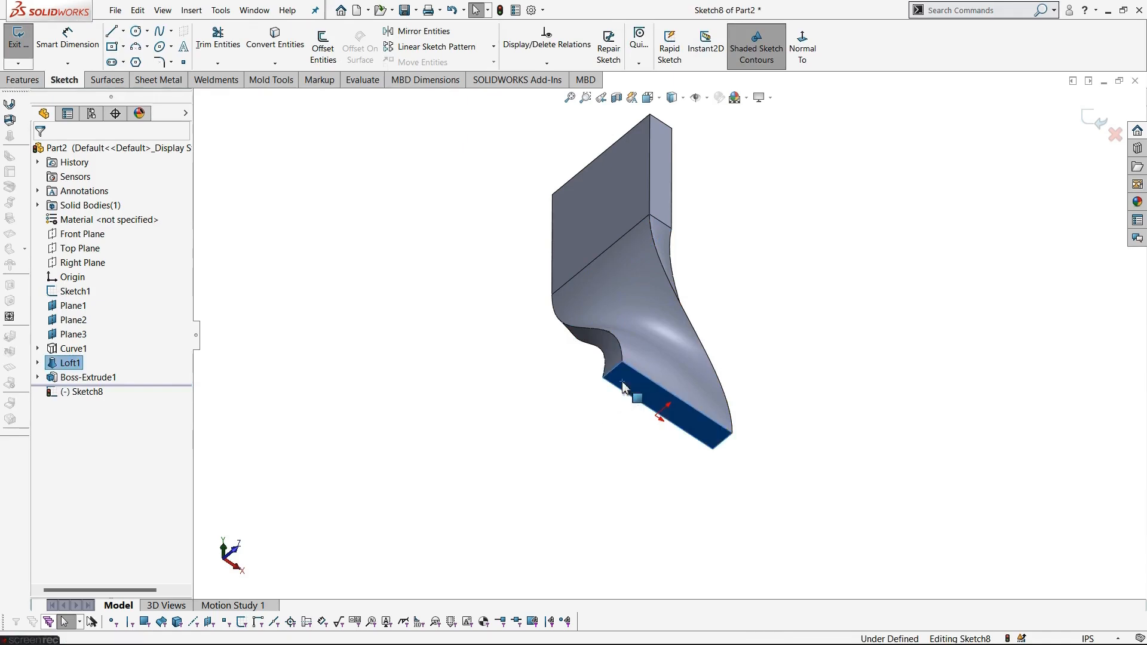
{"action": "left_click", "coordinate": [275, 37]}
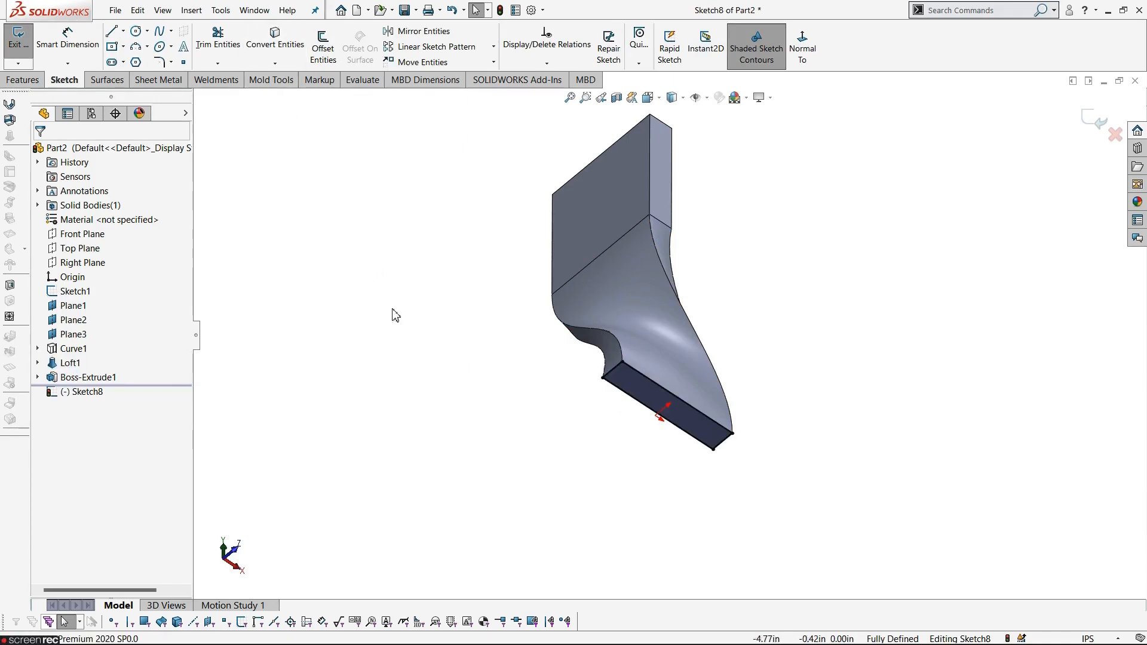
{"action": "left_click", "coordinate": [13, 42]}
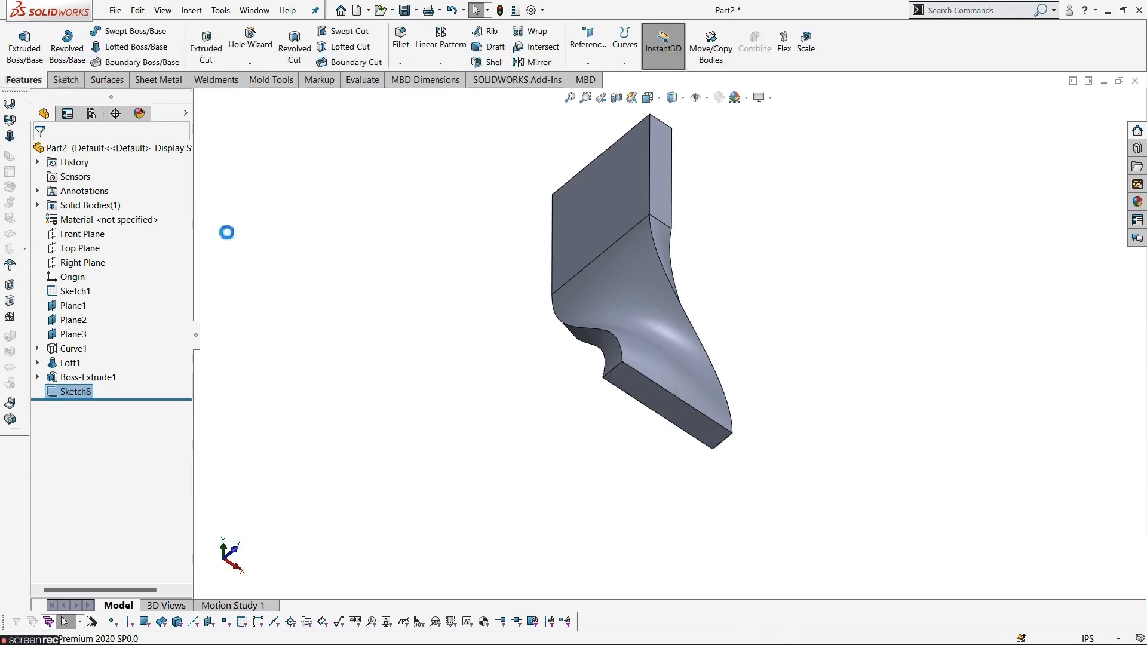
Step: Extrude the lower end-face sketch downward 2 in as a Blind boss merged with the loft
{"action": "middle_click_drag", "start_coordinate": [358, 307], "coordinate": [355, 439]}
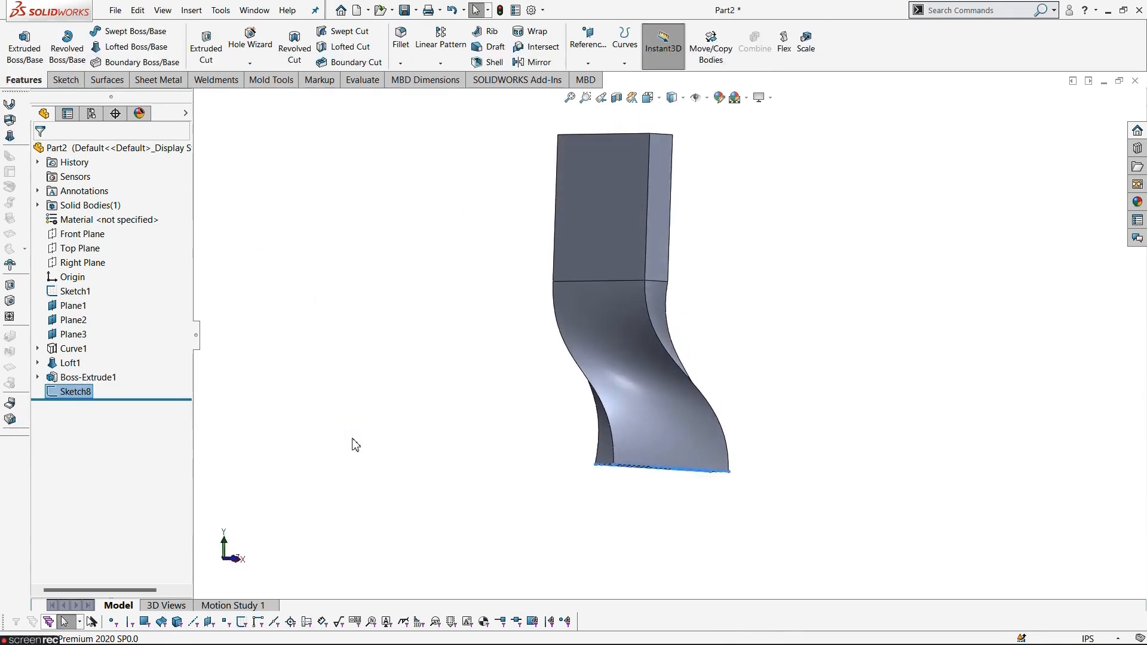
{"action": "left_click", "coordinate": [354, 443]}
{"action": "left_click", "coordinate": [24, 44]}
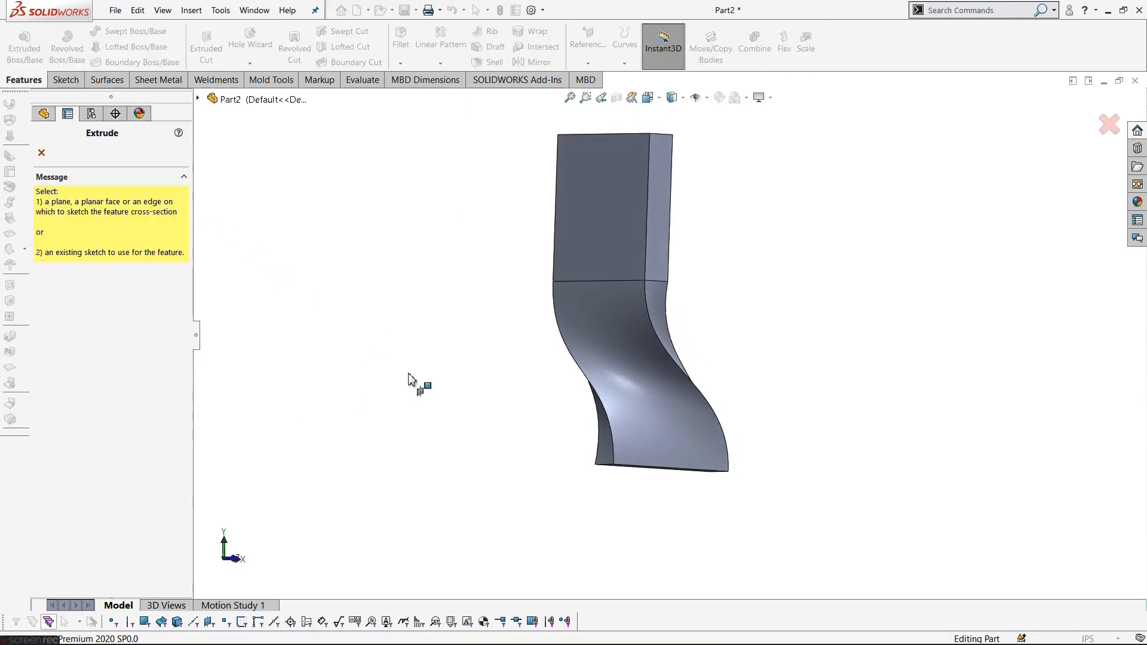
{"action": "left_click", "coordinate": [198, 98]}
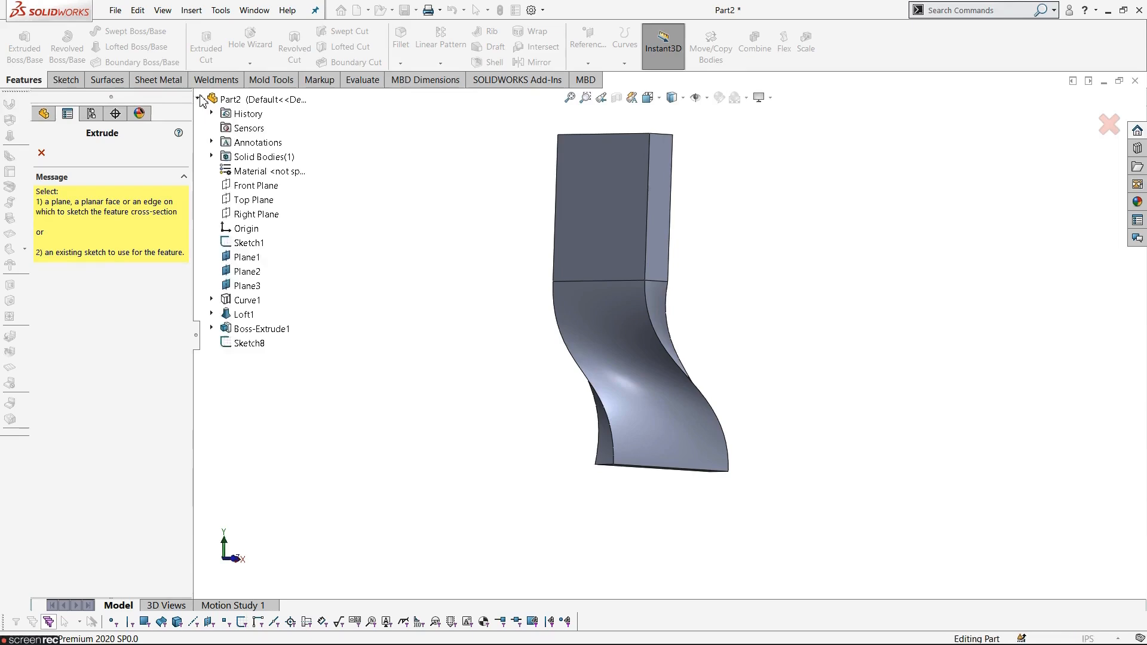
{"action": "left_click", "coordinate": [245, 346]}
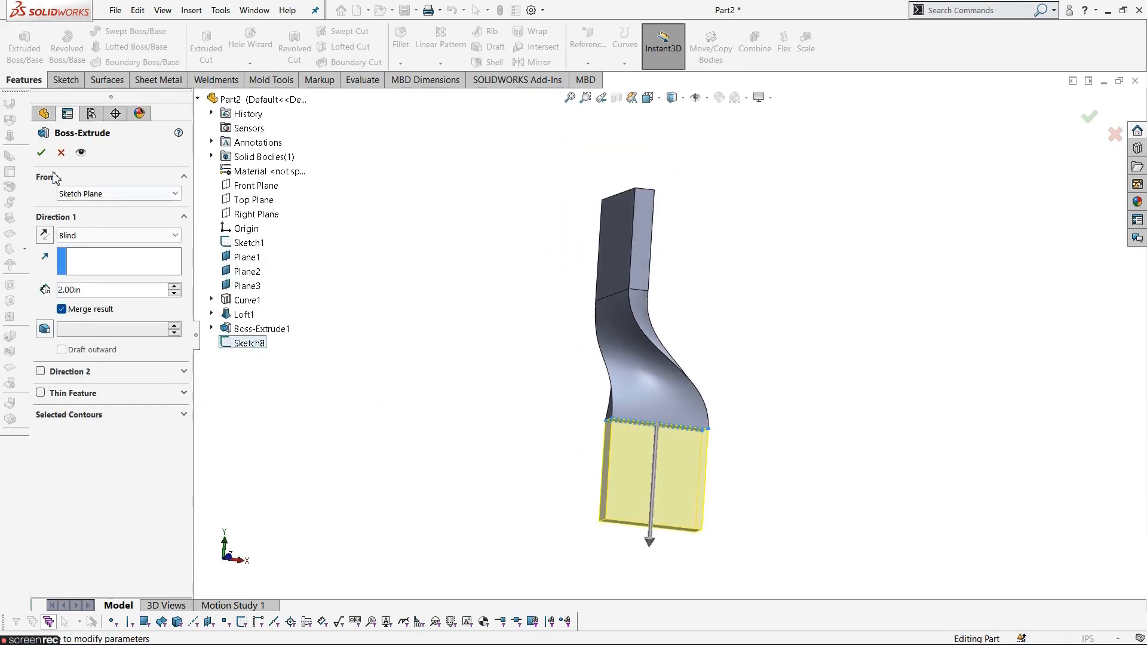
{"action": "left_click", "coordinate": [41, 152]}
Step: Round the upper arm's free end with a full round fillet, using its end face as center and the two narrow side faces
{"action": "middle_click_drag", "start_coordinate": [450, 430], "coordinate": [508, 466]}
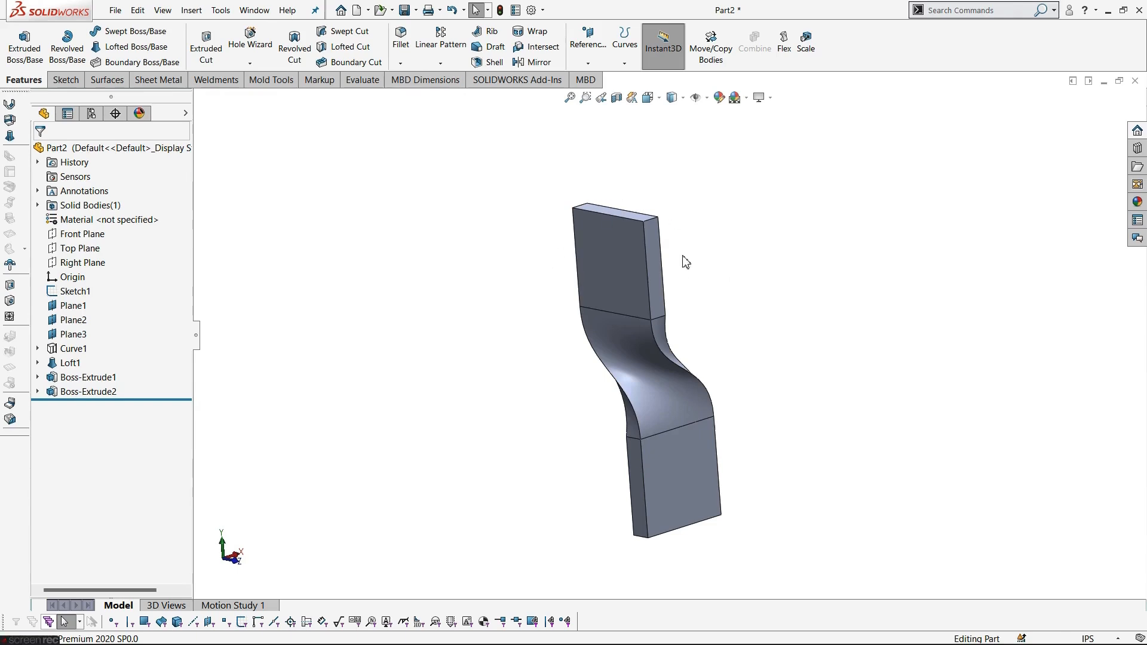
{"action": "left_click", "coordinate": [401, 41]}
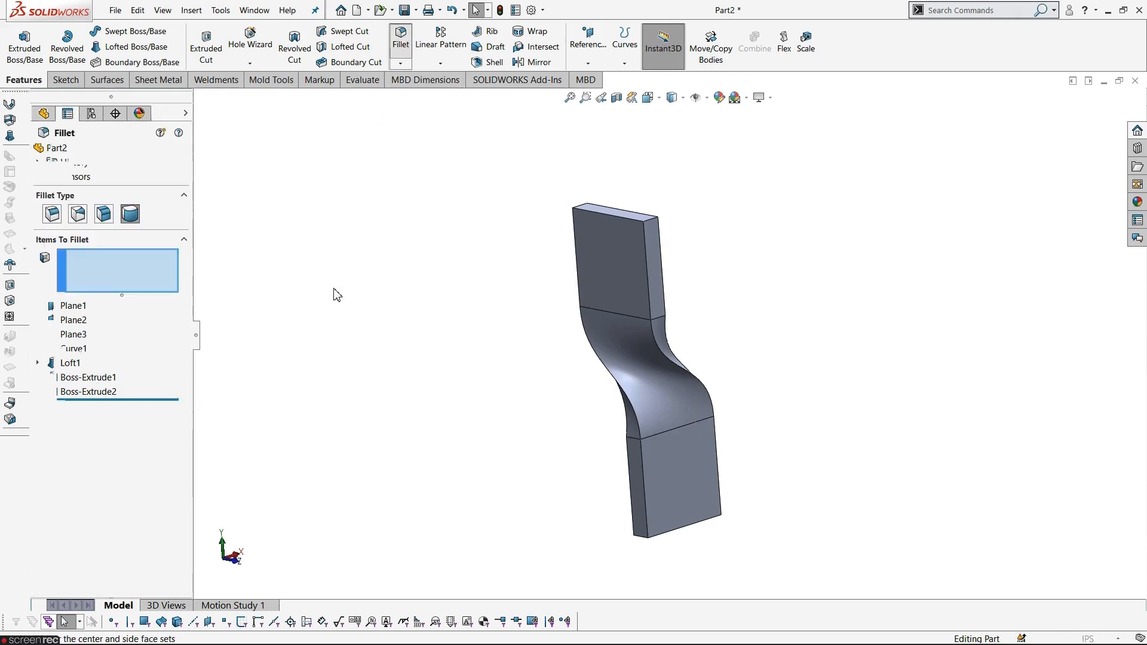
{"action": "left_click", "coordinate": [52, 215]}
{"action": "left_click", "coordinate": [78, 214]}
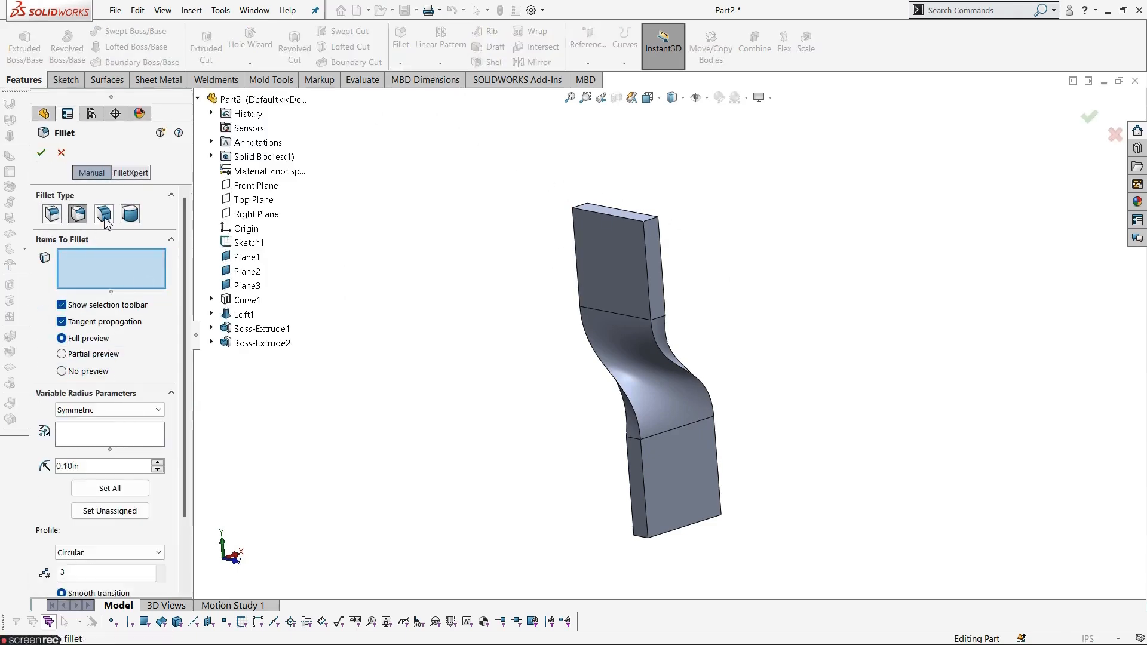
{"action": "left_click", "coordinate": [104, 213]}
{"action": "left_click", "coordinate": [132, 217]}
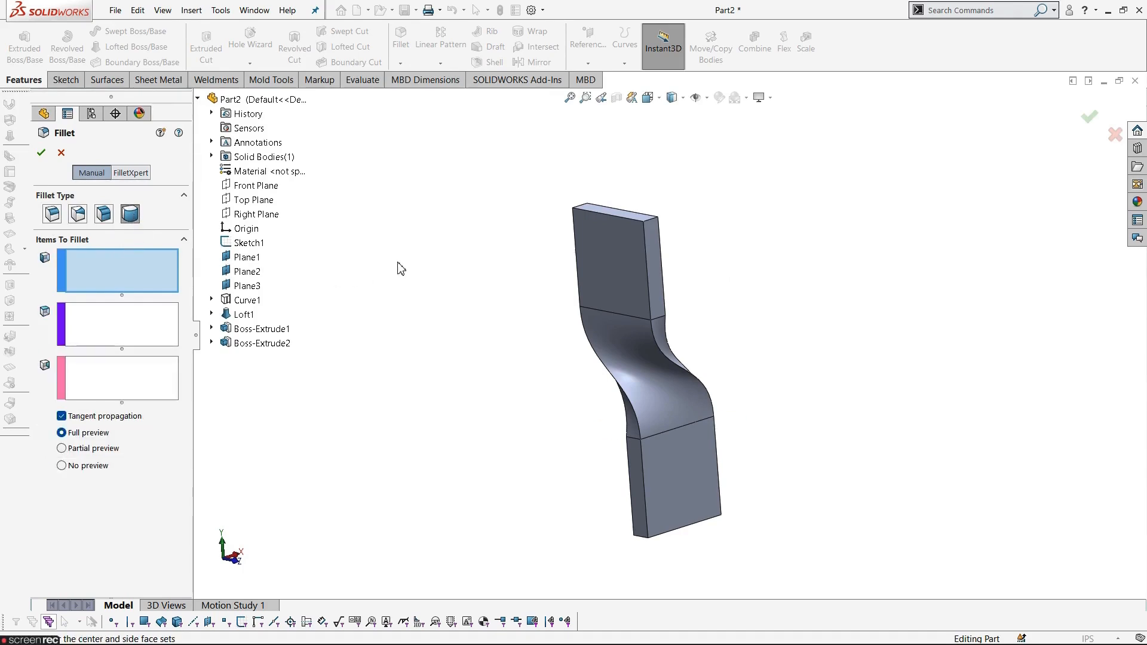
{"action": "left_click", "coordinate": [659, 253]}
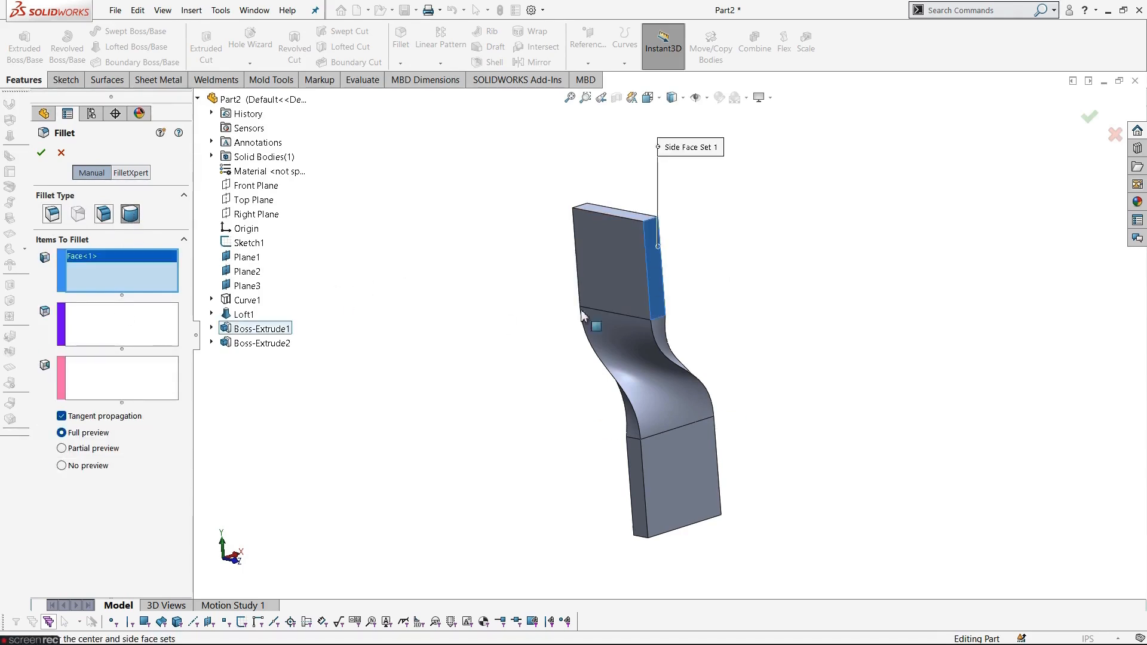
{"action": "left_click", "coordinate": [131, 345]}
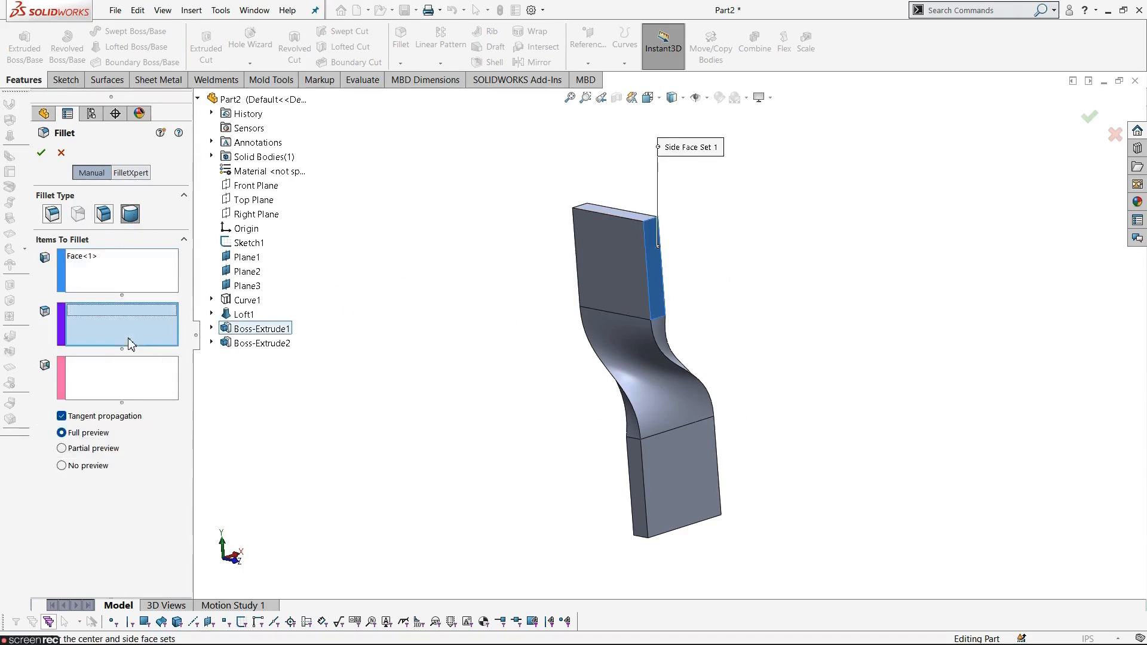
{"action": "left_click", "coordinate": [612, 213]}
{"action": "middle_click_drag", "start_coordinate": [520, 282], "coordinate": [622, 318]}
{"action": "left_click", "coordinate": [137, 372]}
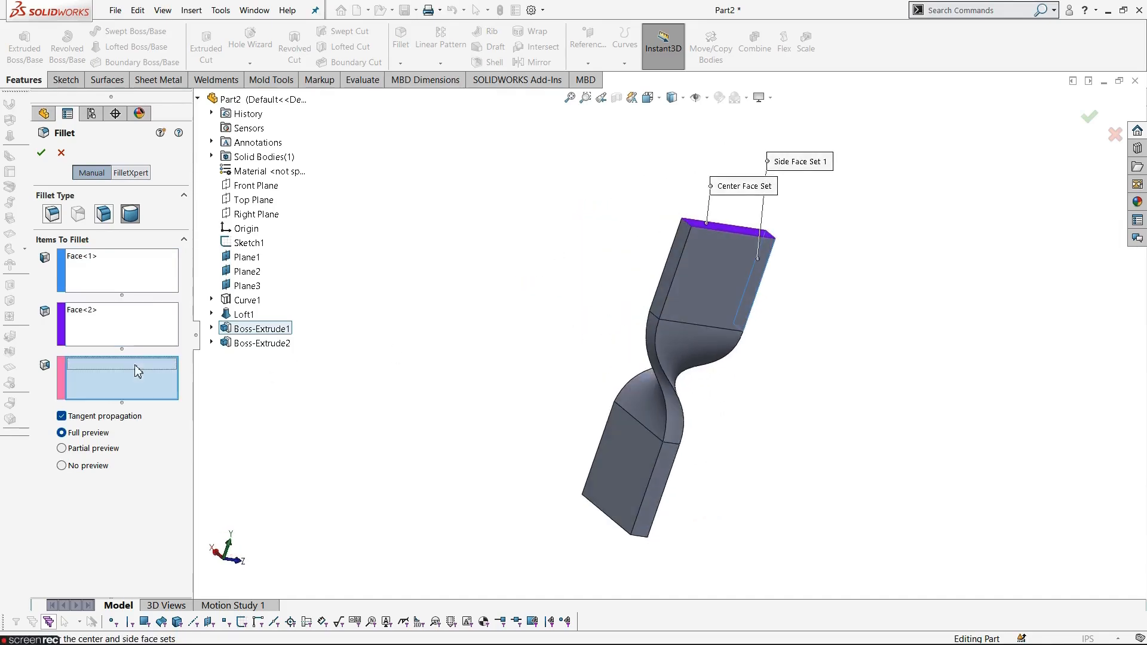
{"action": "left_click", "coordinate": [660, 272]}
{"action": "middle_click_drag", "start_coordinate": [541, 349], "coordinate": [472, 291]}
{"action": "left_click", "coordinate": [42, 154]}
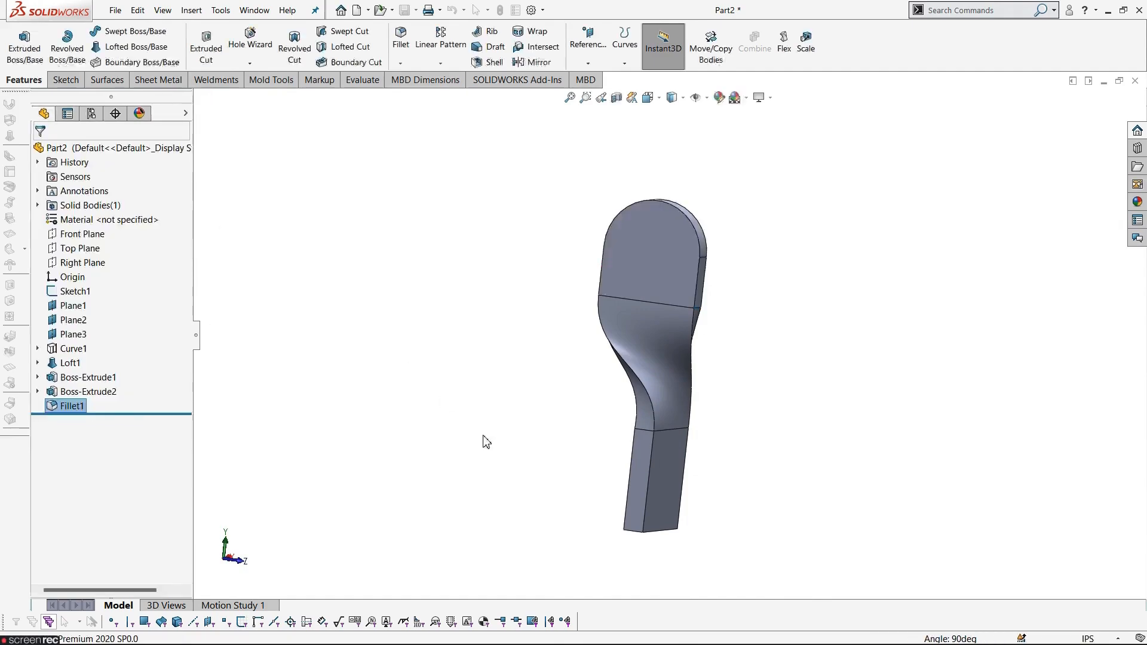
Step: Round the lower arm's free end with a full round fillet, using its bottom end face as center and the two narrow side faces
{"action": "middle_click_drag", "start_coordinate": [602, 524], "coordinate": [524, 339]}
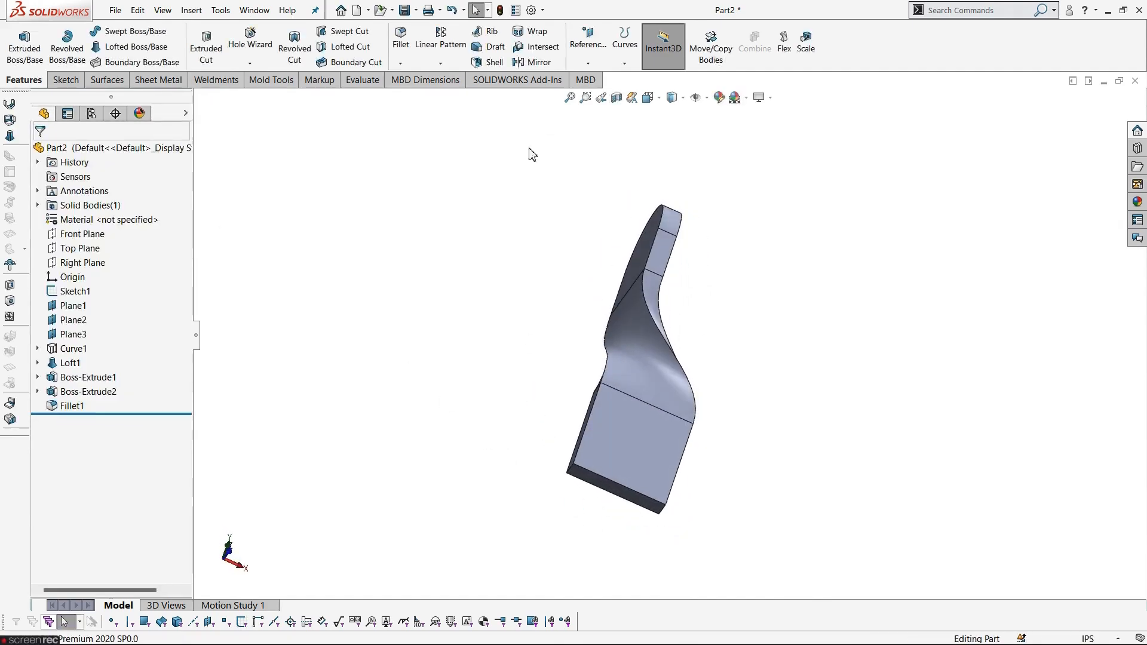
{"action": "left_click", "coordinate": [406, 47]}
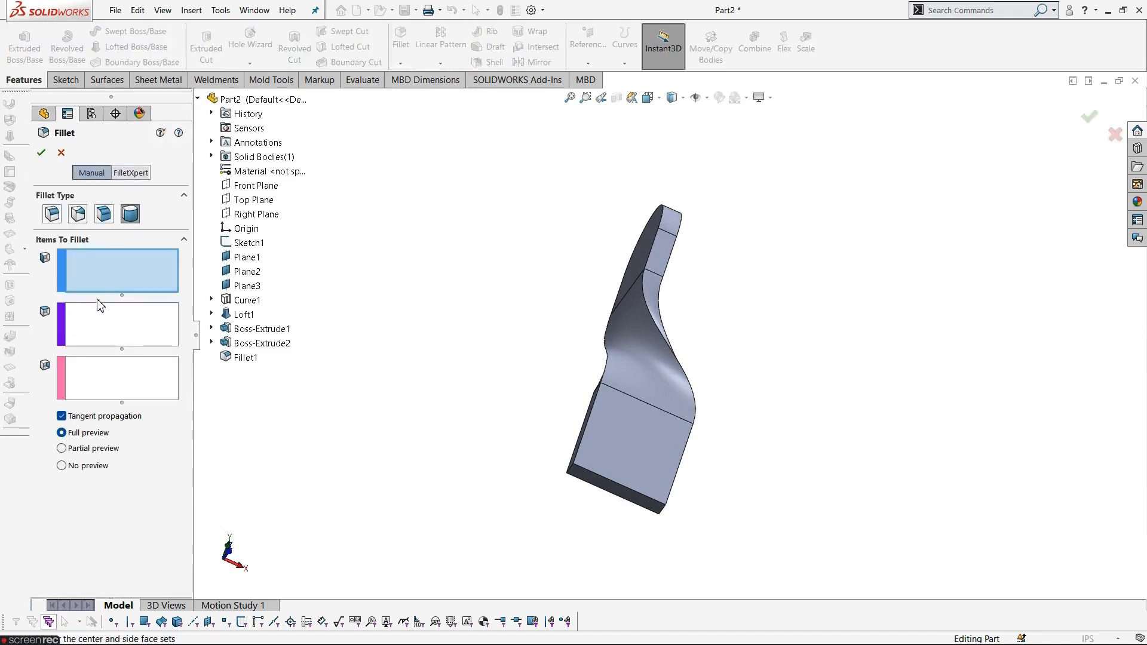
{"action": "middle_click_drag", "start_coordinate": [536, 519], "coordinate": [584, 545]}
{"action": "left_click", "coordinate": [622, 476]}
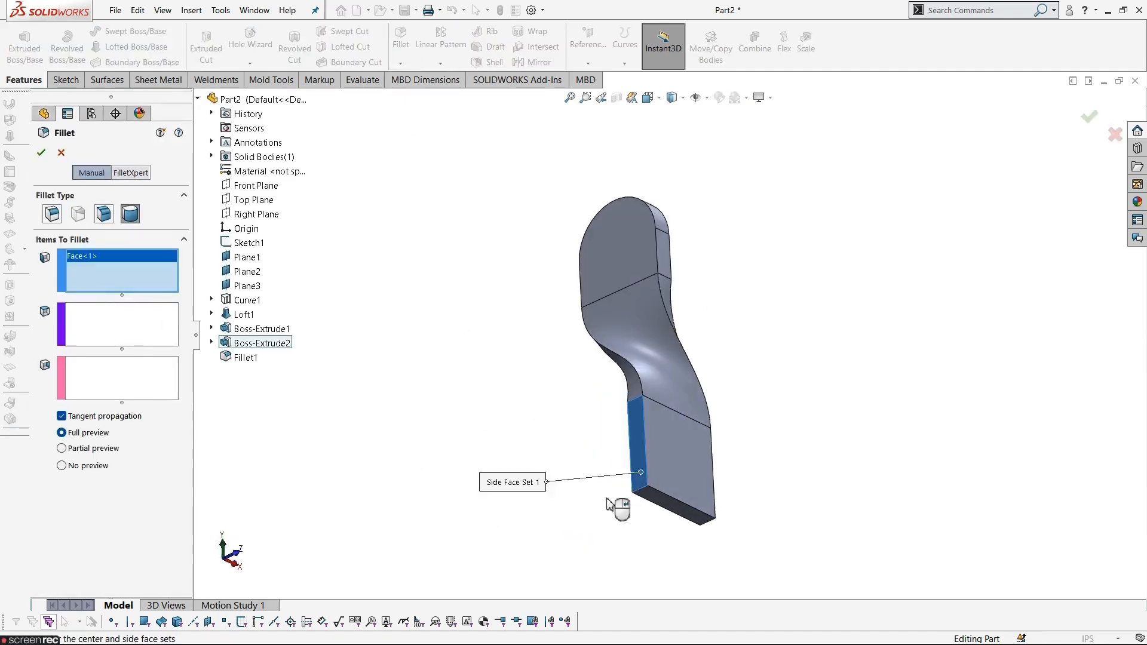
{"action": "middle_click_drag", "start_coordinate": [617, 504], "coordinate": [444, 543]}
{"action": "left_click", "coordinate": [111, 327]}
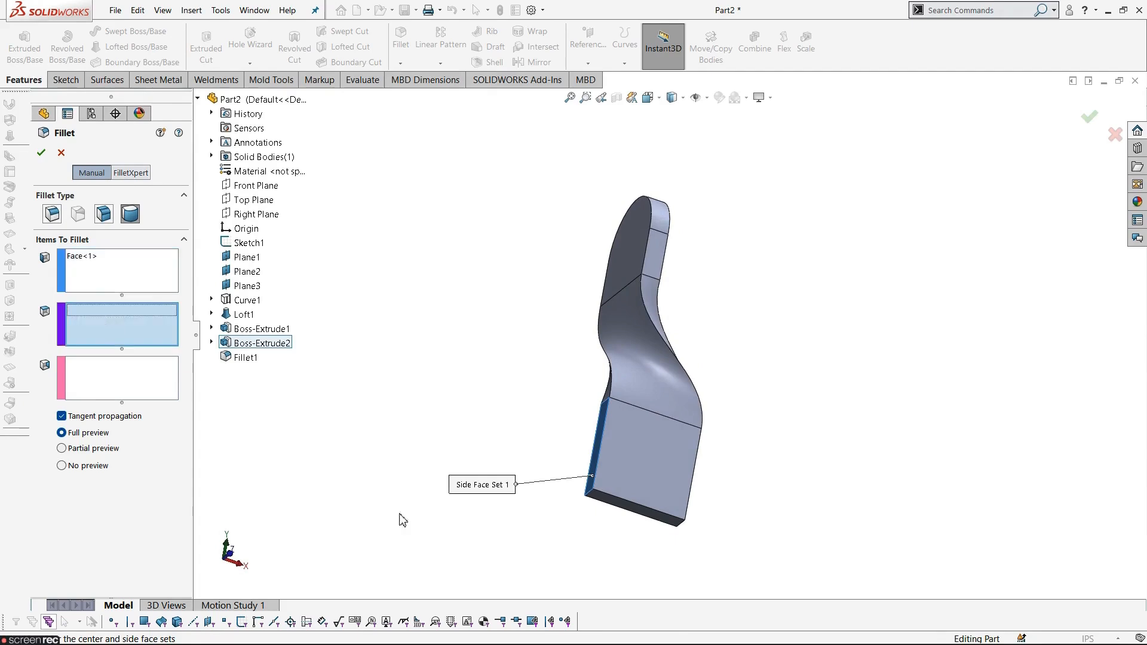
{"action": "scroll", "coordinate": [626, 526], "scroll_direction": "down", "scroll_amount": 5}
{"action": "left_click", "coordinate": [601, 482]}
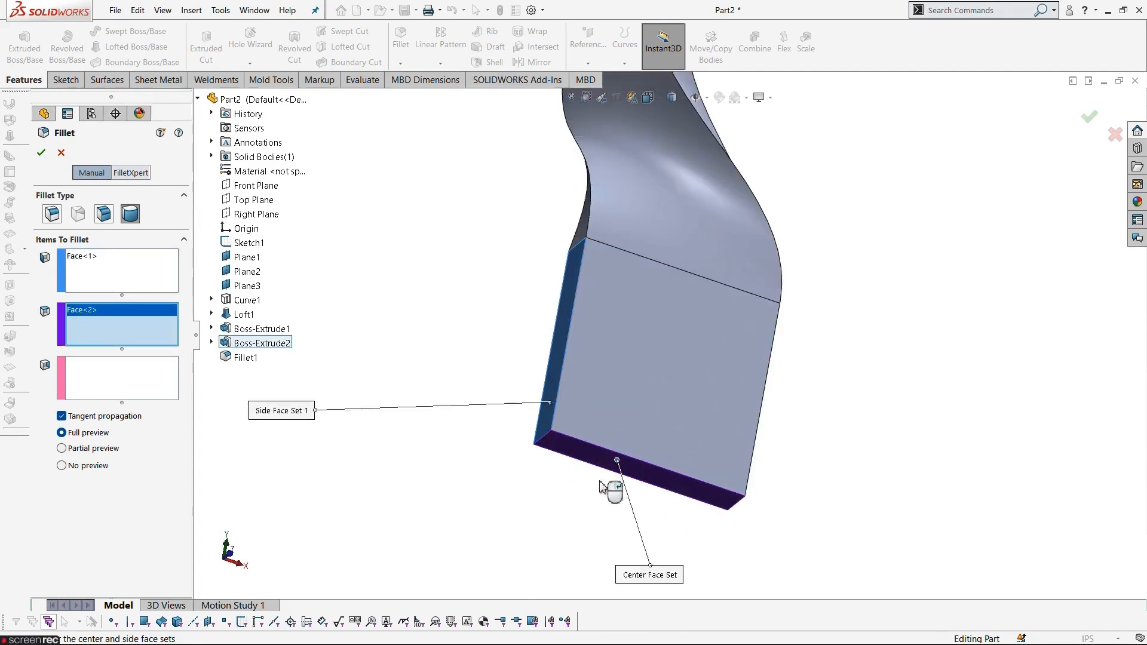
{"action": "left_click", "coordinate": [117, 391]}
{"action": "middle_click_drag", "start_coordinate": [639, 580], "coordinate": [717, 501]}
{"action": "left_click", "coordinate": [741, 485]}
{"action": "scroll", "coordinate": [622, 325], "scroll_direction": "up", "scroll_amount": 5}
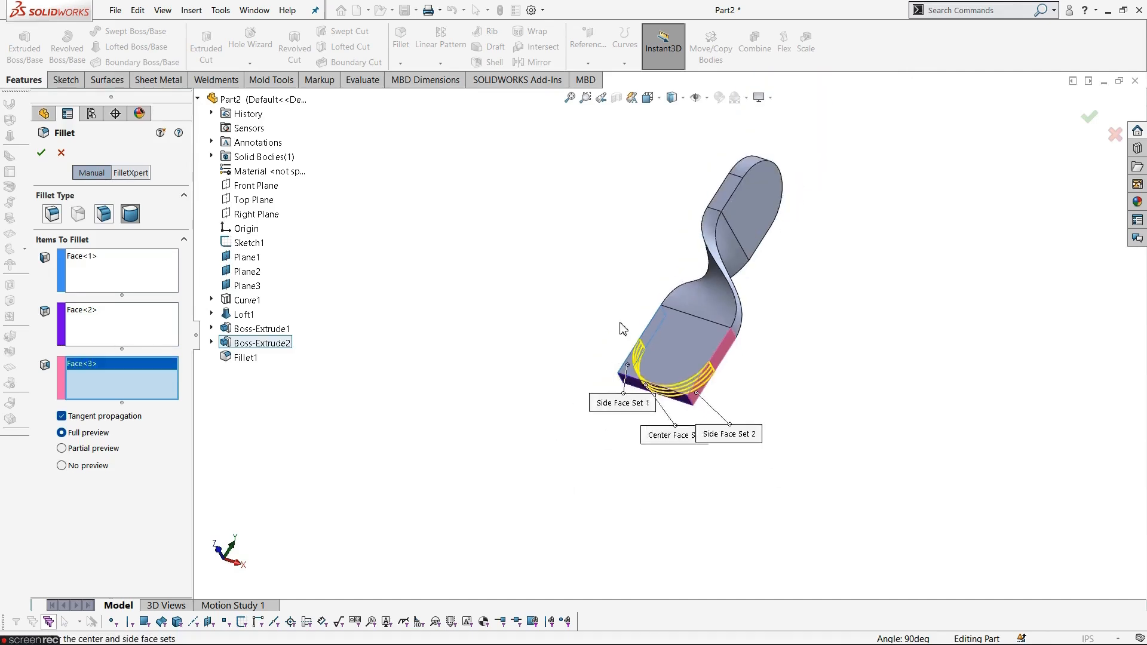
{"action": "middle_click_drag", "start_coordinate": [622, 325], "coordinate": [697, 463]}
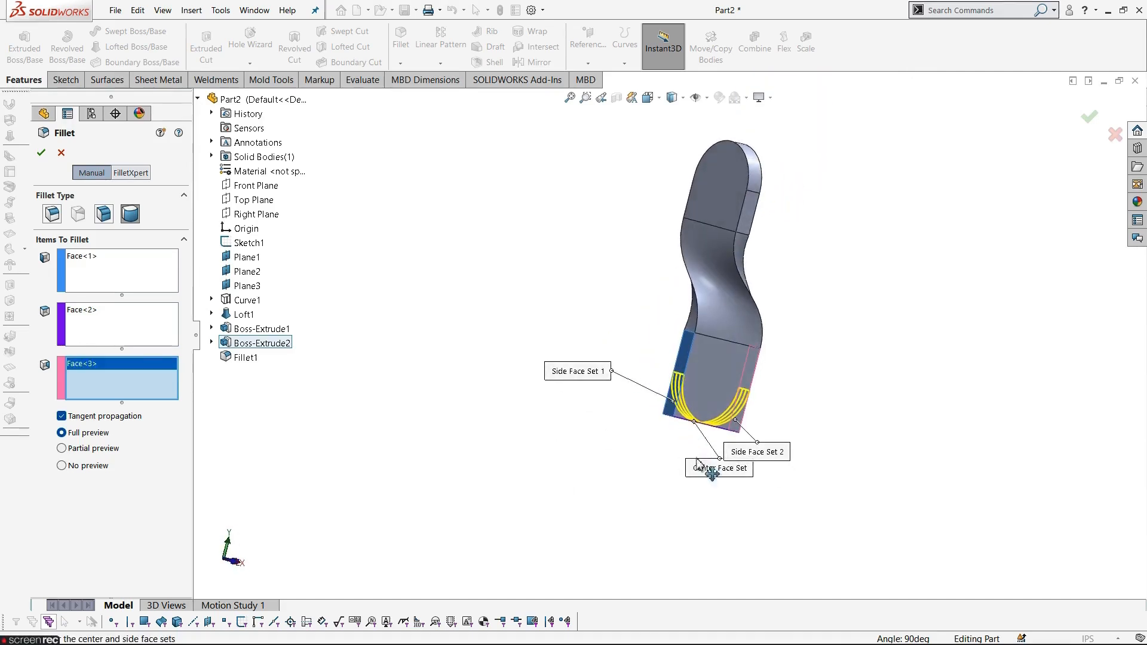
{"action": "left_click", "coordinate": [42, 152]}
Step: Check the second arm in the reference drawing and set up Move/Copy Body on the twisted link body with Copy enabled
{"action": "scroll", "coordinate": [723, 295], "scroll_direction": "down", "scroll_amount": 3}
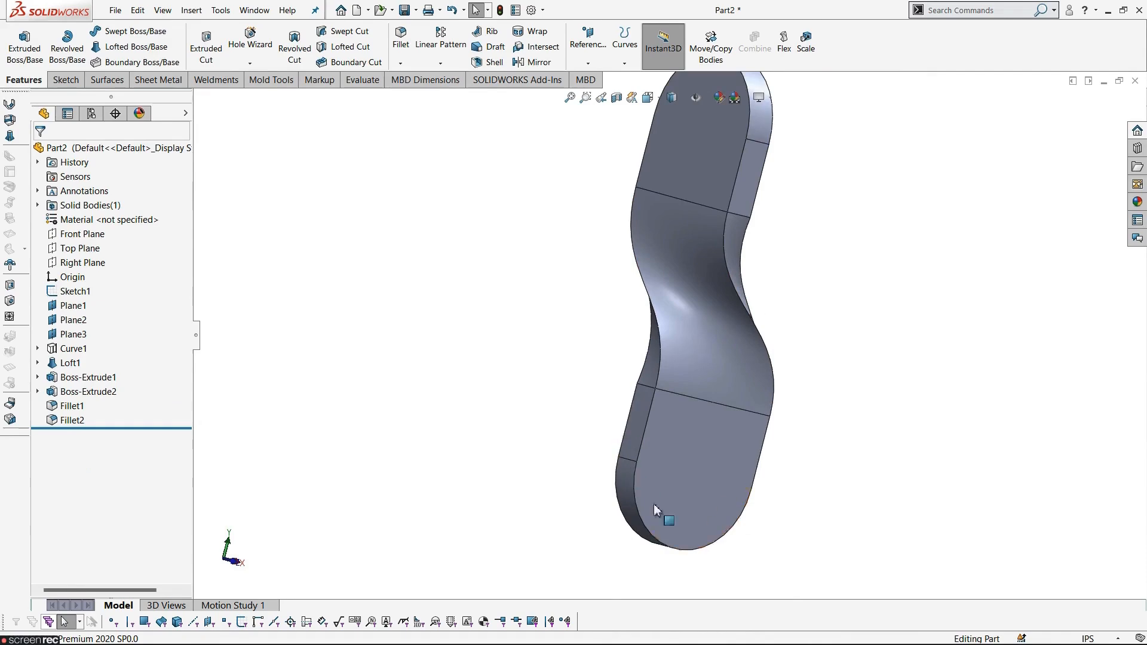
{"action": "middle_click_drag", "start_coordinate": [758, 422], "coordinate": [765, 343]}
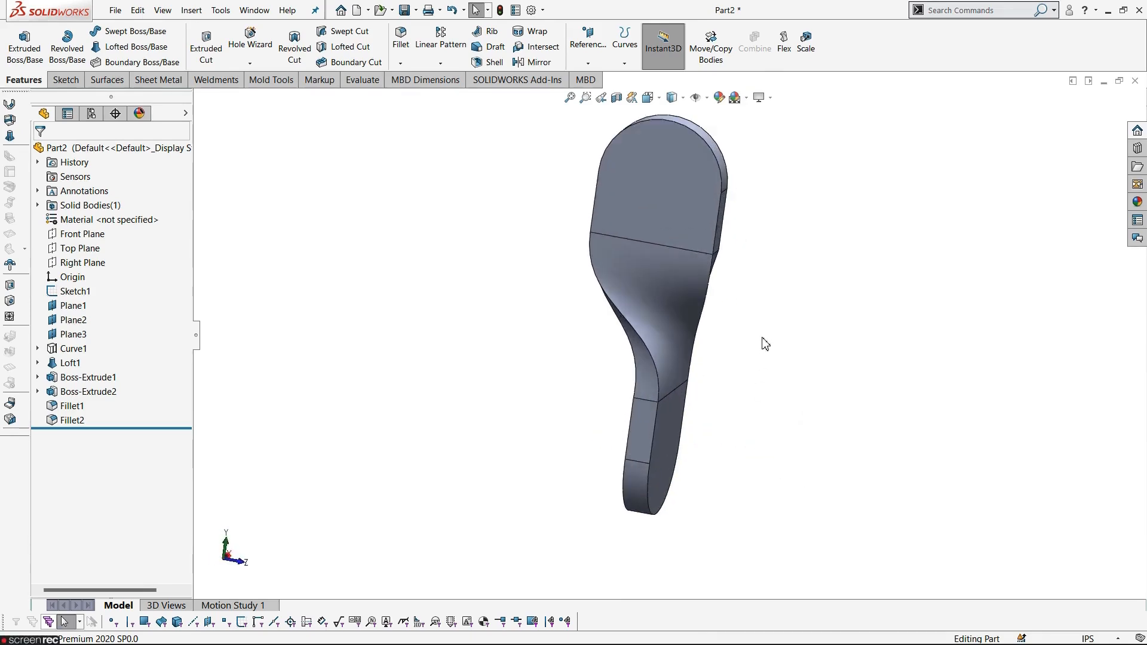
{"action": "left_click", "coordinate": [655, 221]}
{"action": "left_click", "coordinate": [511, 388]}
{"action": "key", "text": "alt+Tab"}
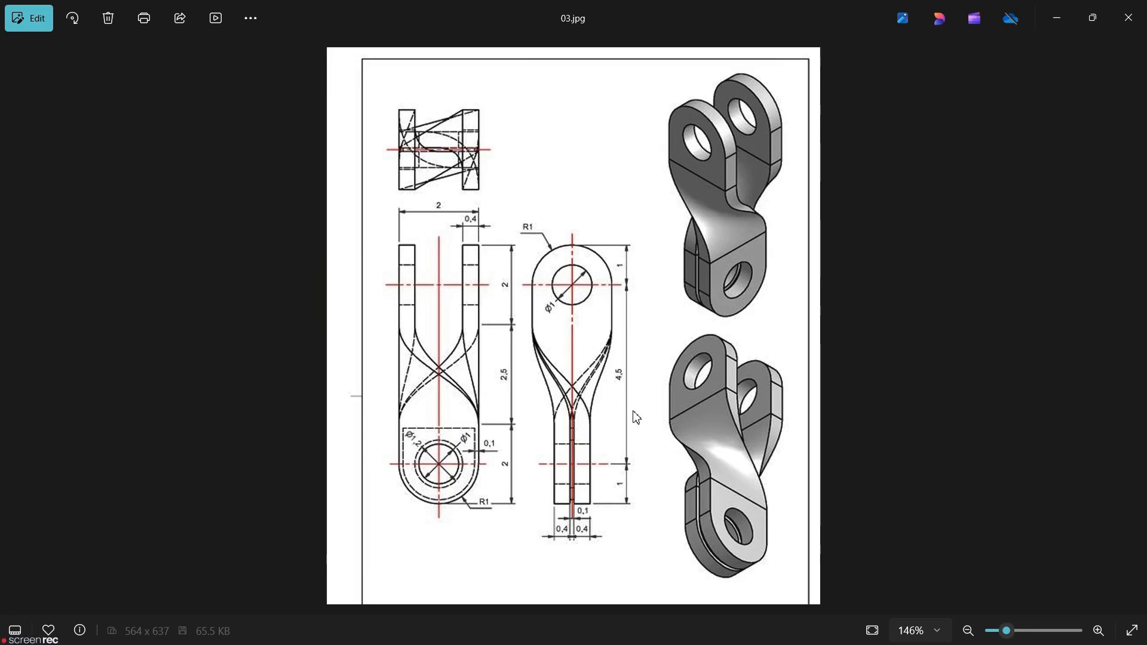
{"action": "key", "text": "alt+Tab"}
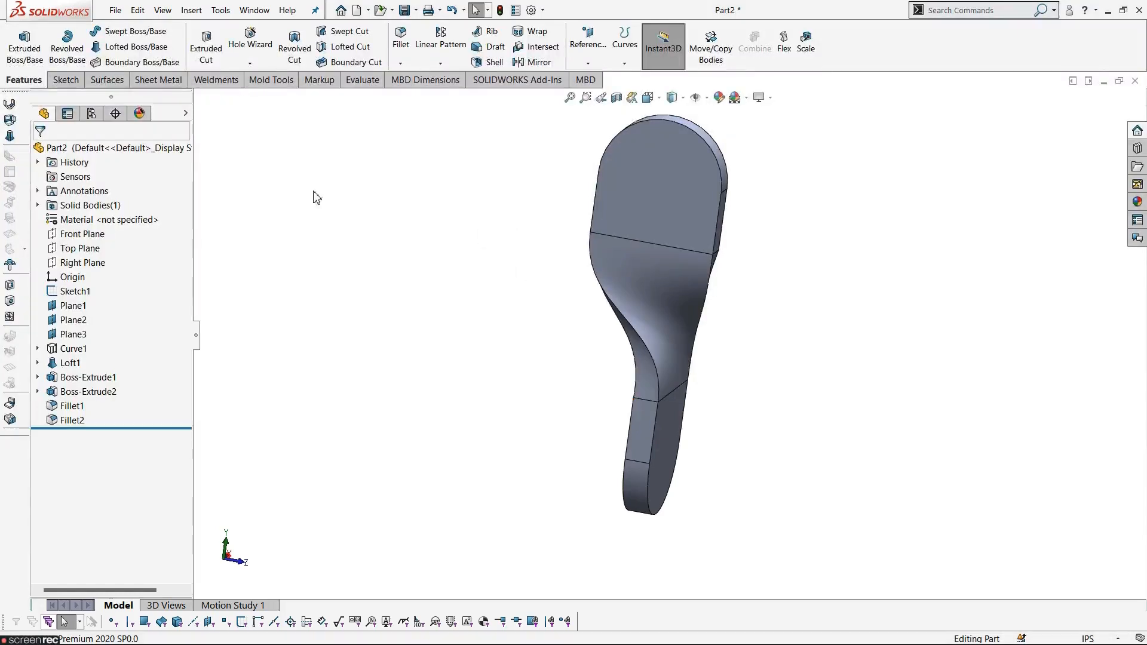
{"action": "left_click", "coordinate": [194, 12]}
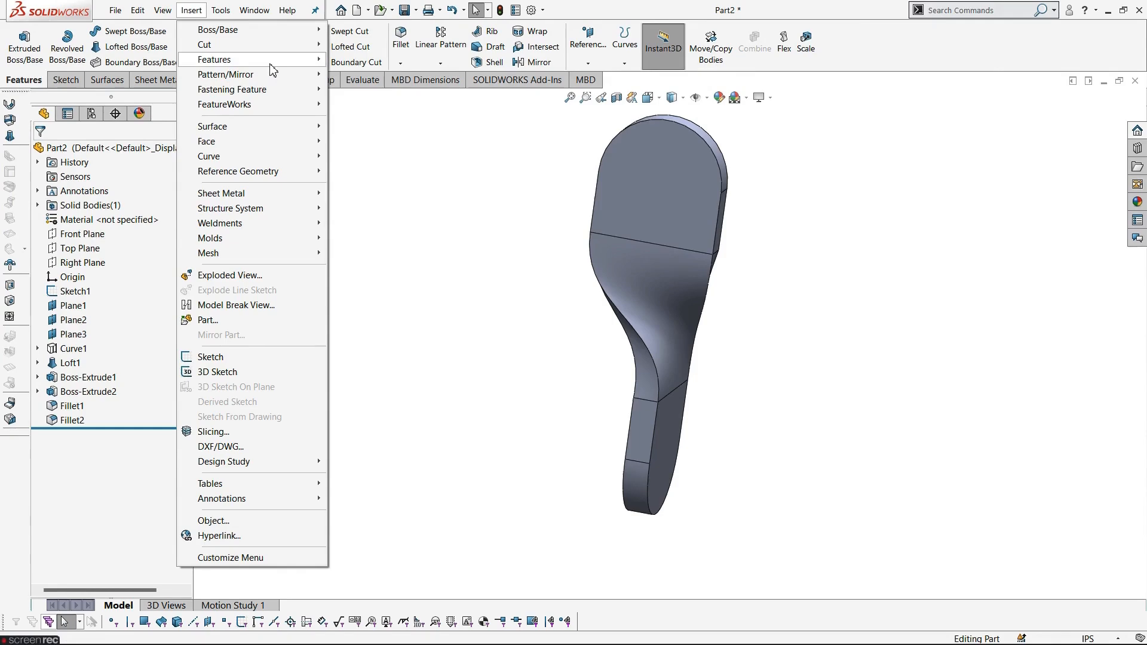
{"action": "mouse_move", "coordinate": [270, 65]}
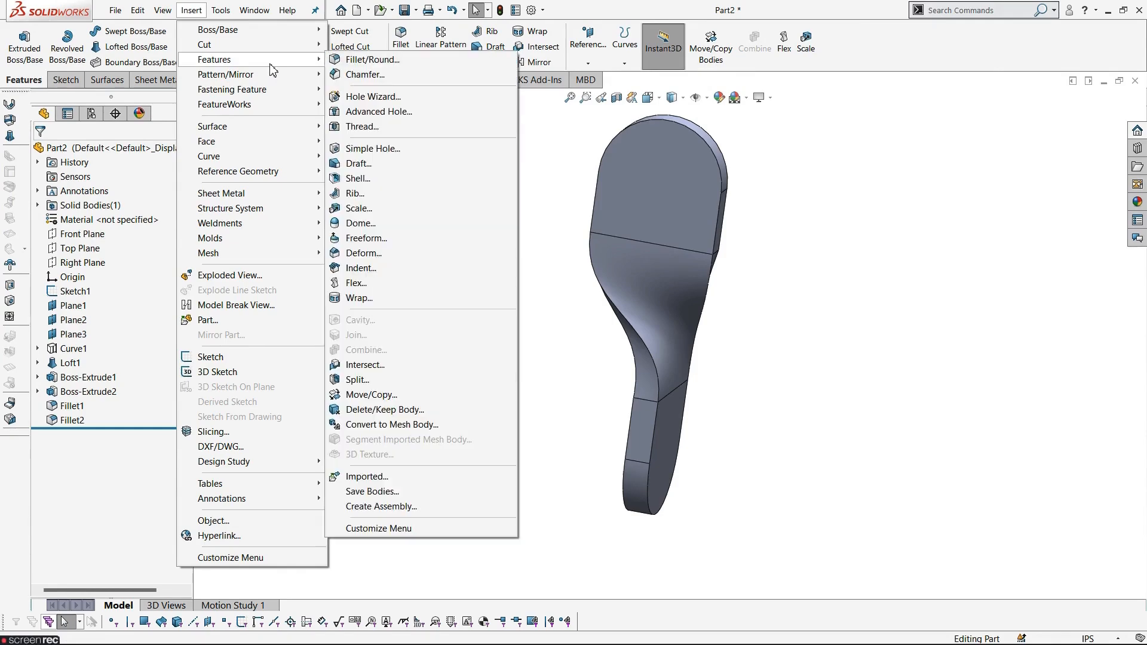
{"action": "left_click", "coordinate": [384, 397]}
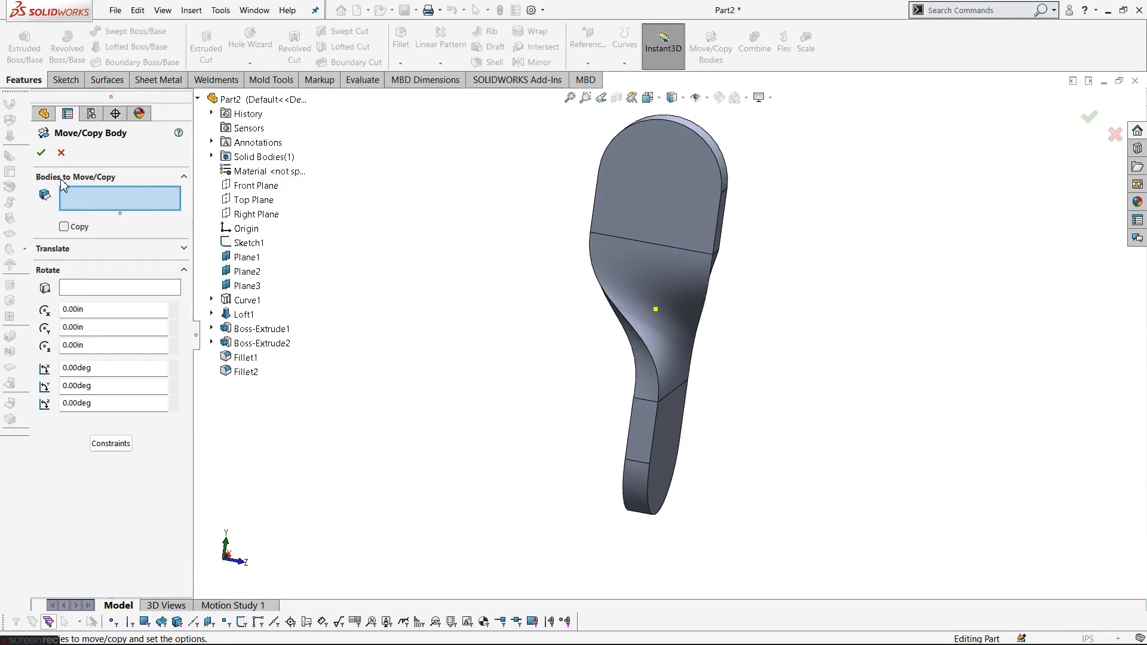
{"action": "left_click", "coordinate": [636, 204]}
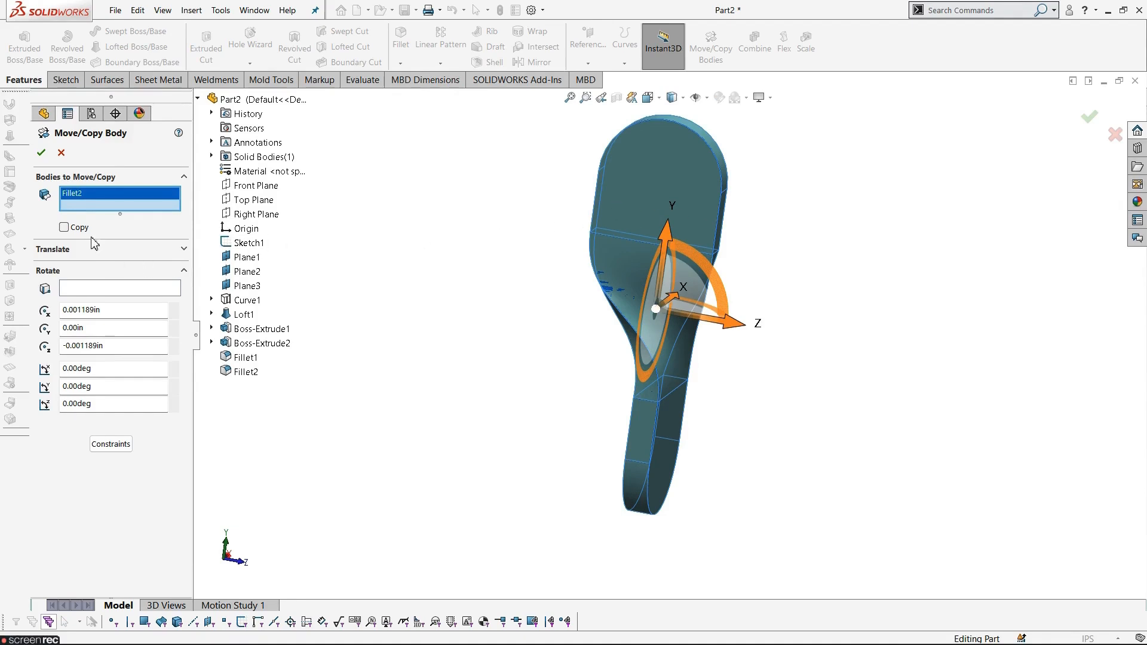
{"action": "left_click", "coordinate": [64, 227]}
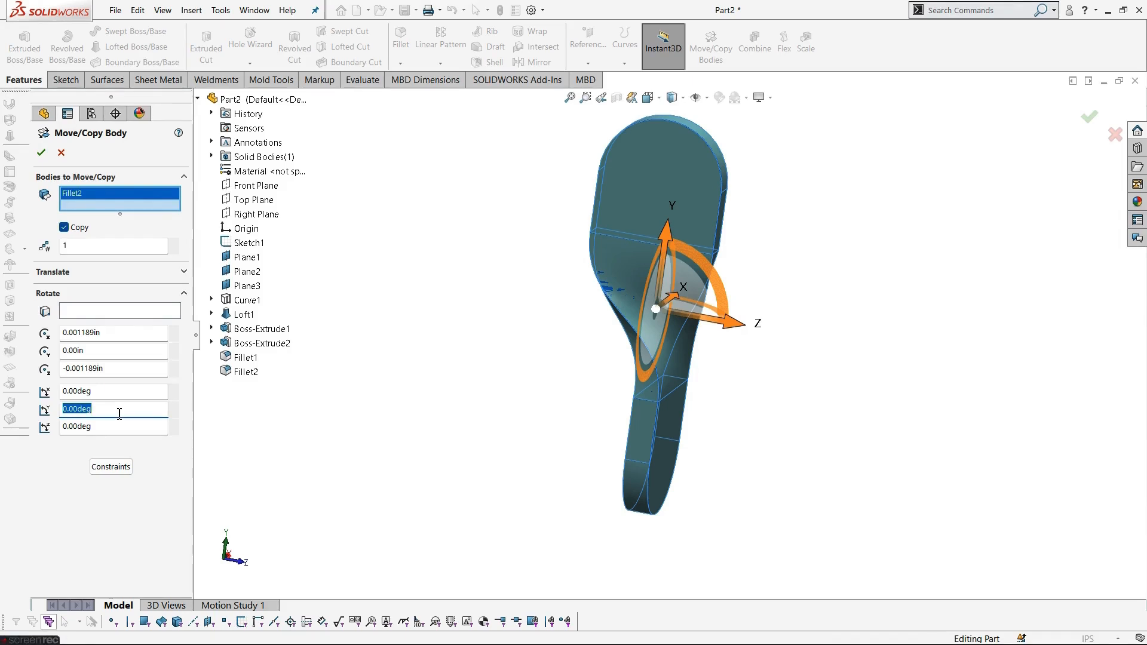
Step: Rotate the single body copy 180 degrees about the Y axis and create it
{"action": "type", "text": "180"}
{"action": "key", "text": "Return"}
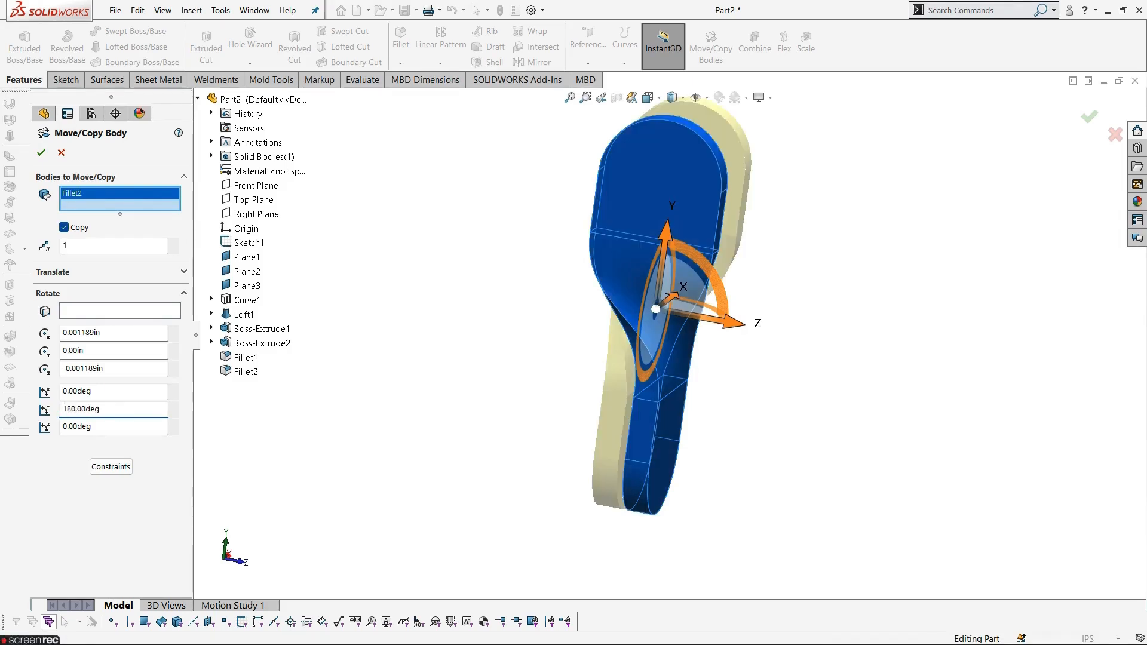
{"action": "middle_click_drag", "start_coordinate": [739, 518], "coordinate": [759, 527]}
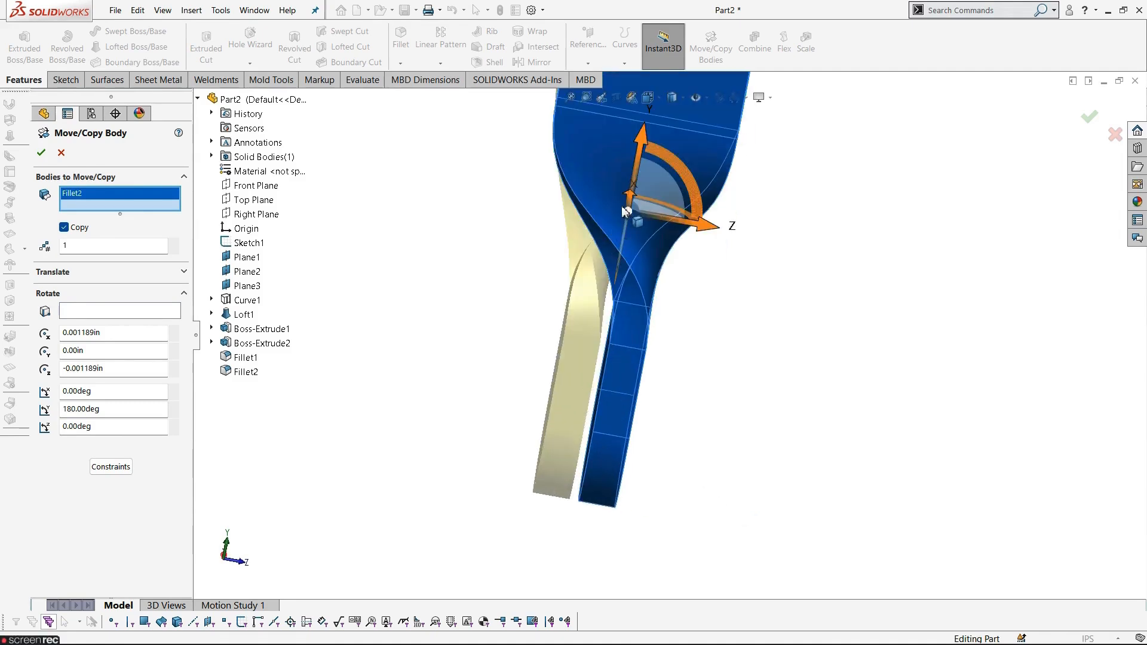
{"action": "scroll", "coordinate": [572, 507], "scroll_direction": "down", "scroll_amount": 2}
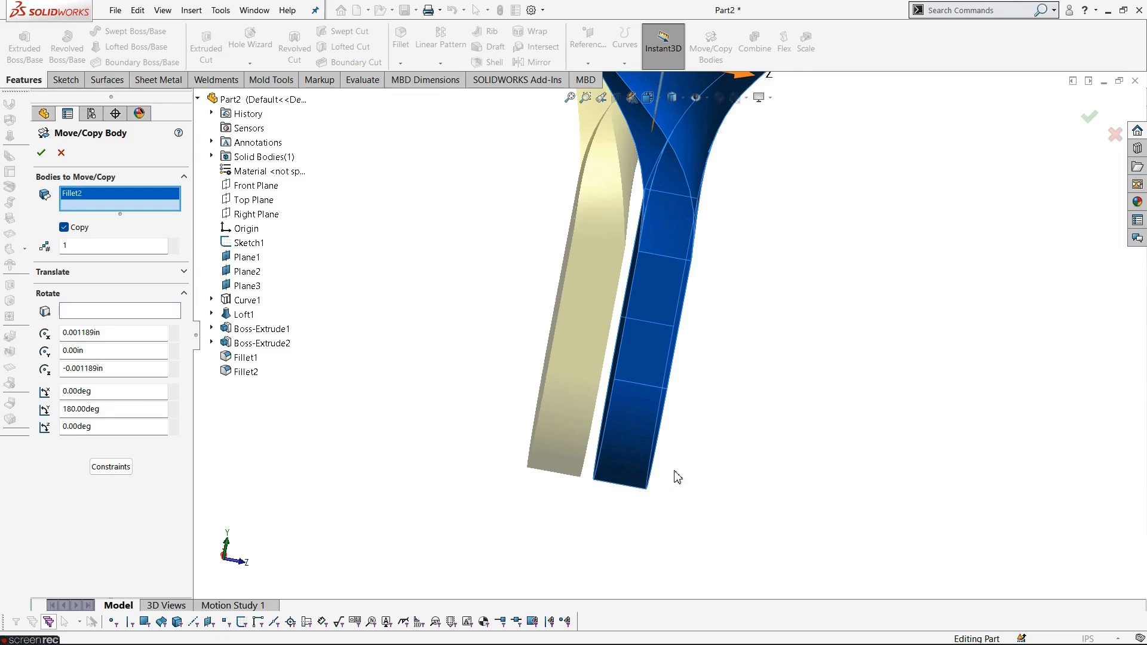
{"action": "middle_click_drag", "start_coordinate": [677, 477], "coordinate": [730, 182]}
{"action": "scroll", "coordinate": [725, 179], "scroll_direction": "down", "scroll_amount": 3}
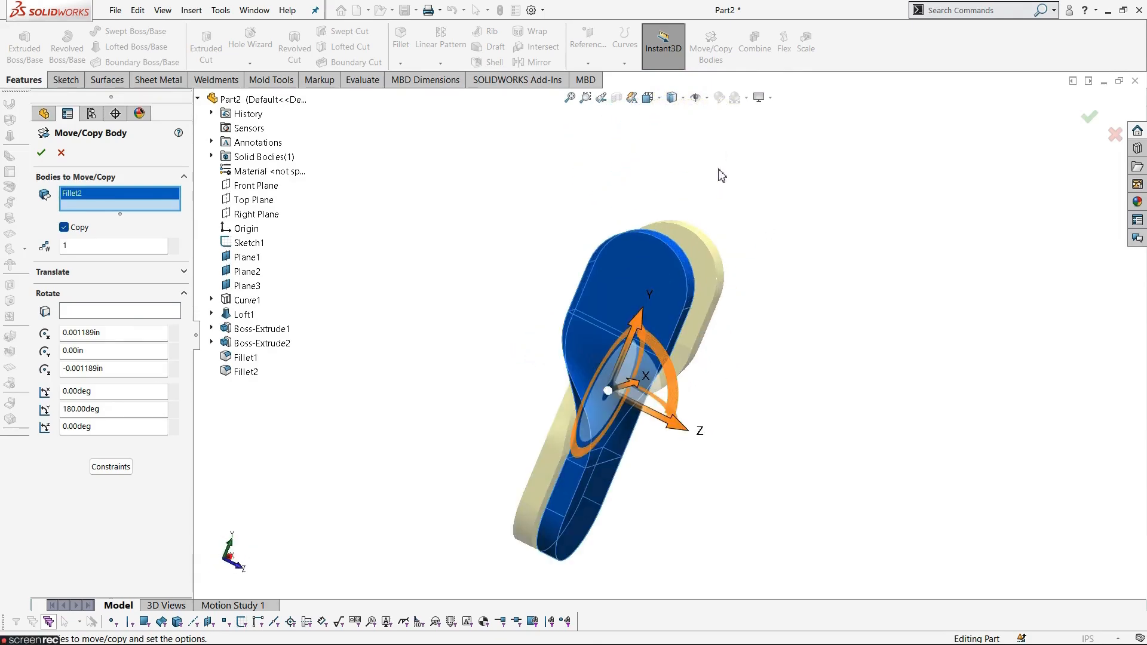
{"action": "left_click", "coordinate": [42, 155]}
Step: Start a sketch on the original body's broad flat upper arm face and view it face-on
{"action": "middle_click_drag", "start_coordinate": [469, 410], "coordinate": [501, 486]}
{"action": "left_click", "coordinate": [628, 320]}
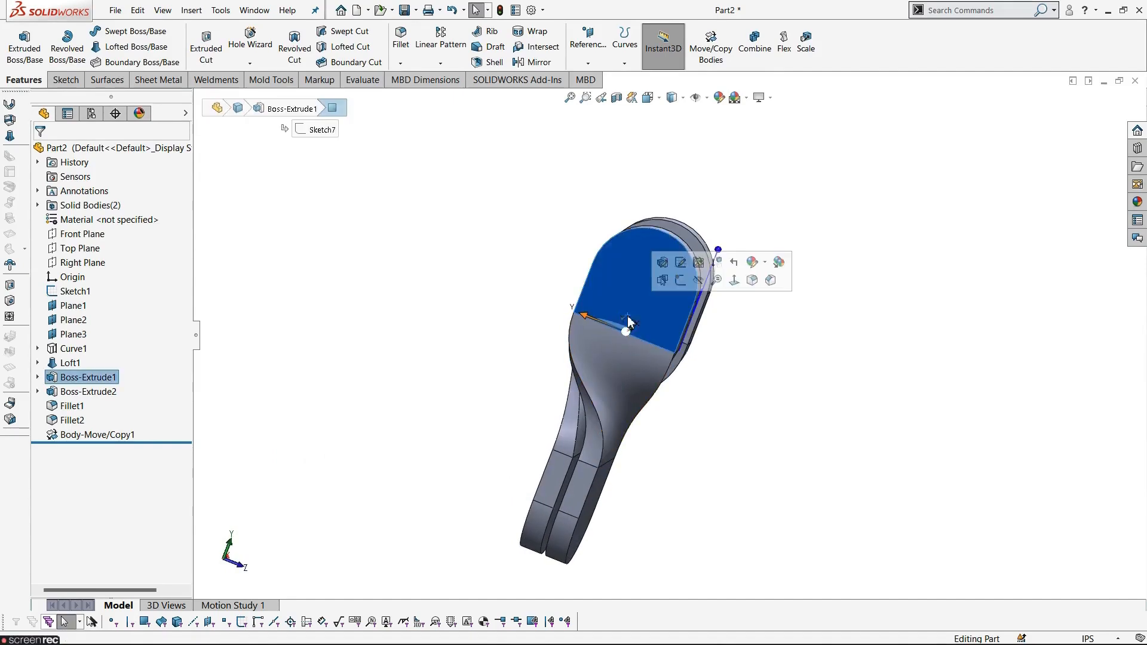
{"action": "left_click", "coordinate": [680, 280]}
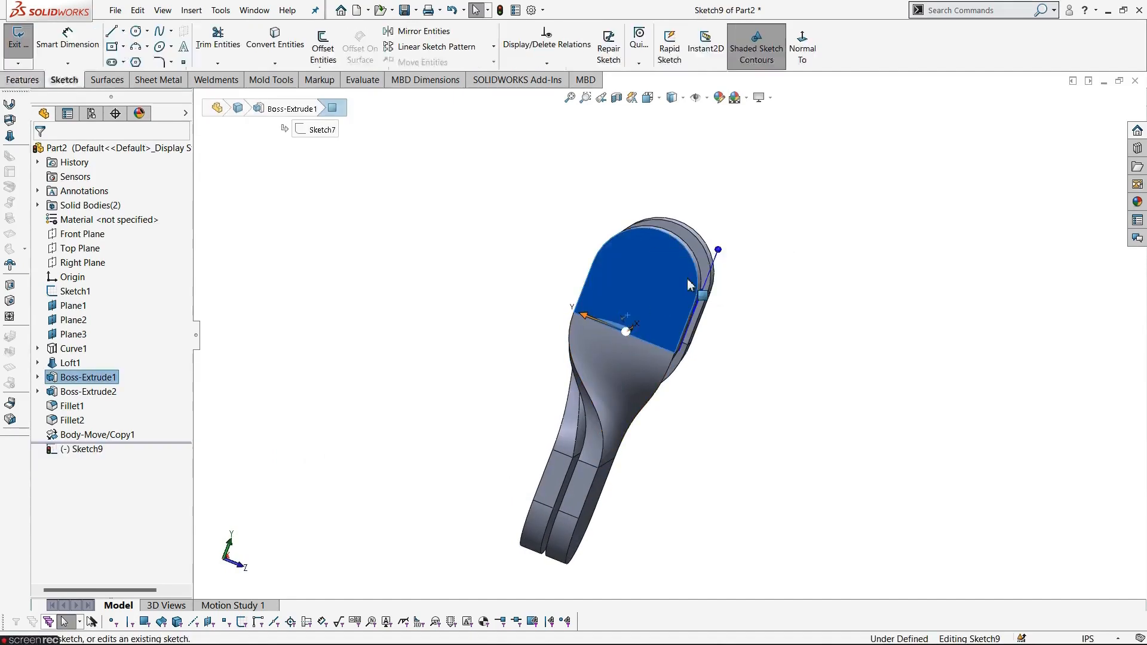
{"action": "left_click", "coordinate": [813, 64]}
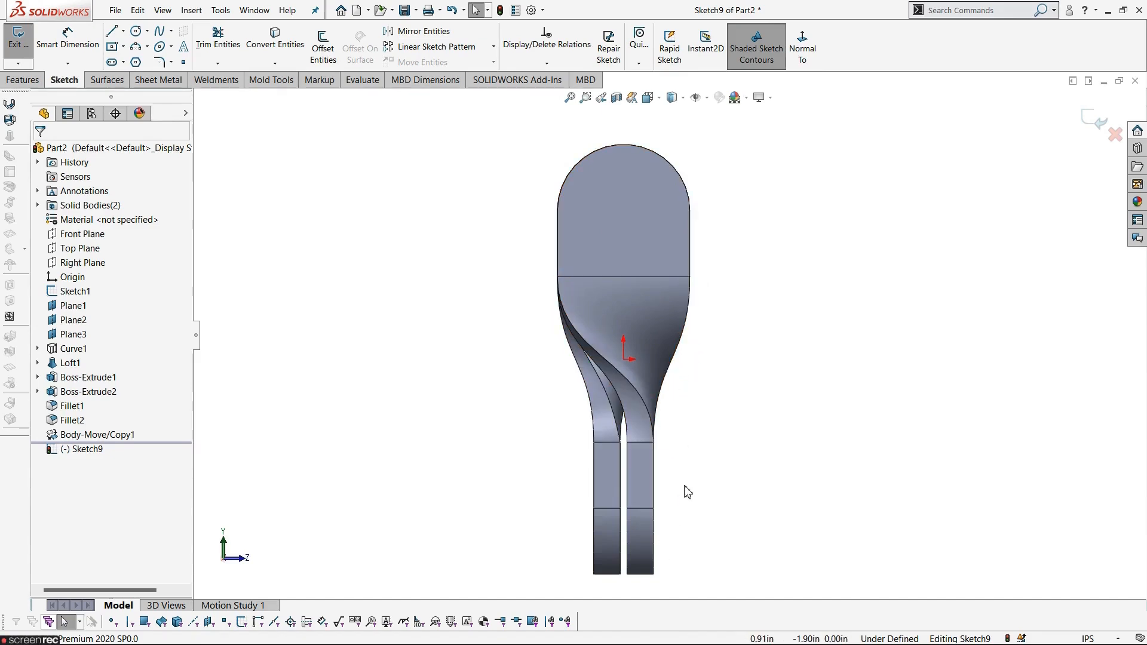
Step: Check the upper hole in the reference drawing and sketch a circle about 0.84 in in diameter, concentric with the upper arm's rounded end
{"action": "key", "text": "alt+Tab"}
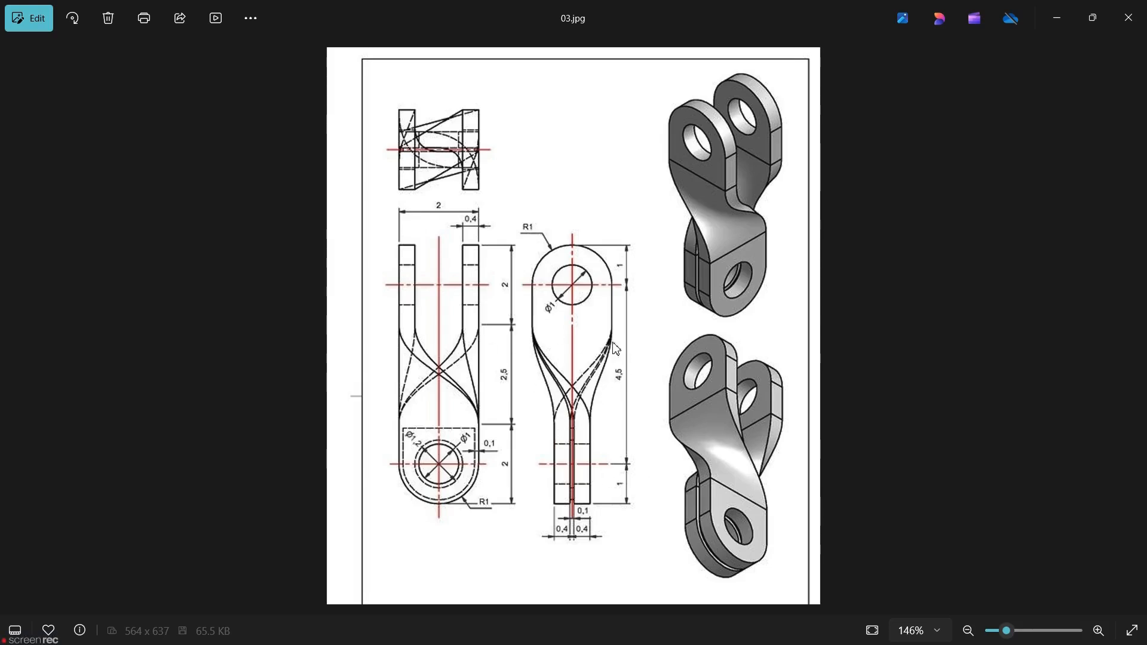
{"action": "key", "text": "alt+Tab"}
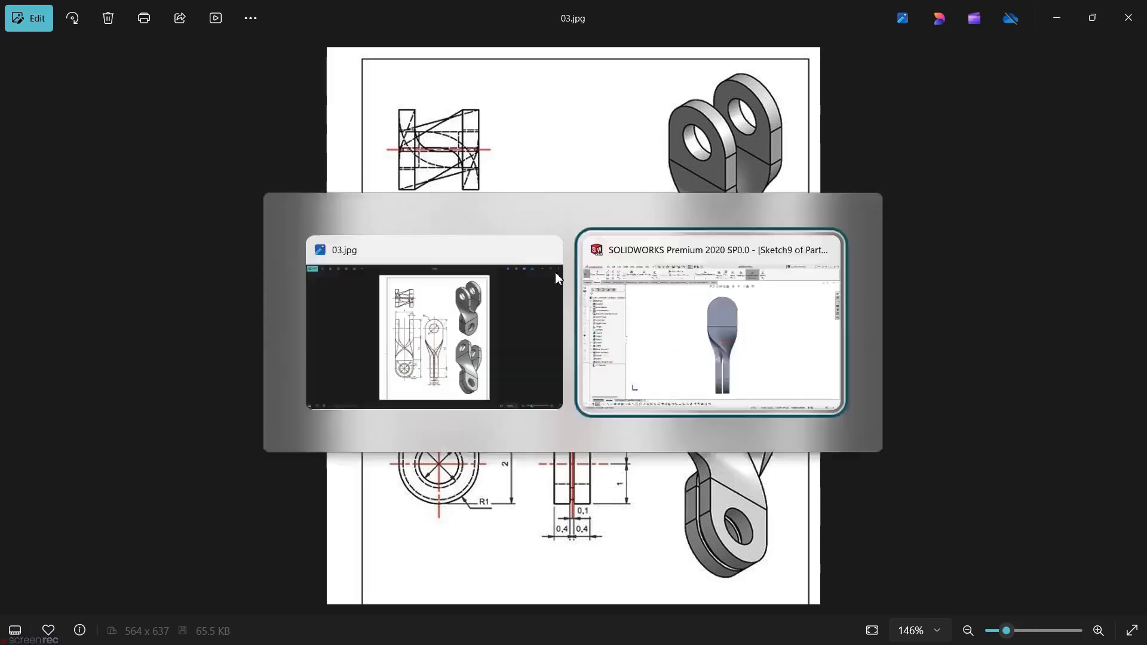
{"action": "left_click", "coordinate": [137, 32]}
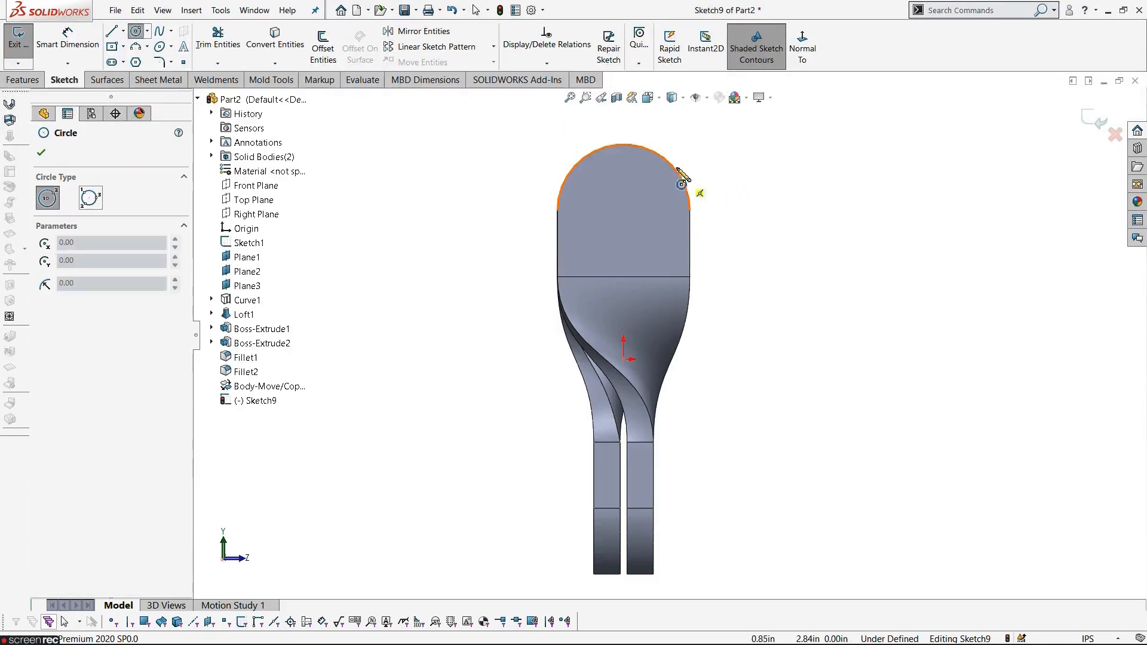
{"action": "left_click", "coordinate": [623, 210]}
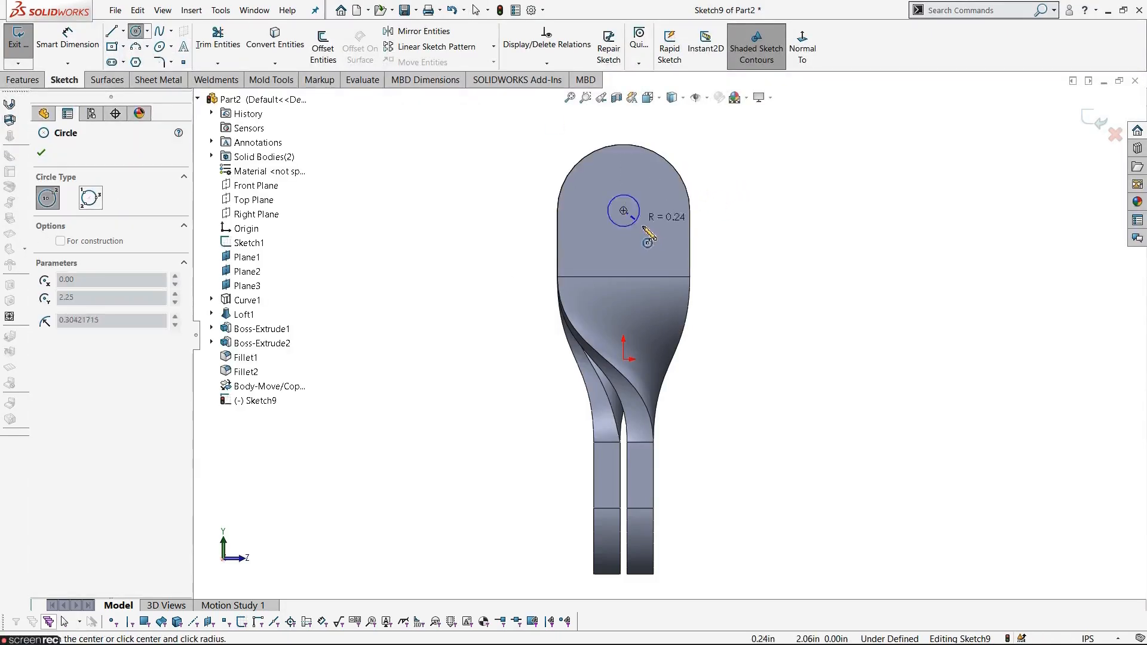
{"action": "left_click", "coordinate": [645, 227]}
{"action": "key", "text": "Escape"}
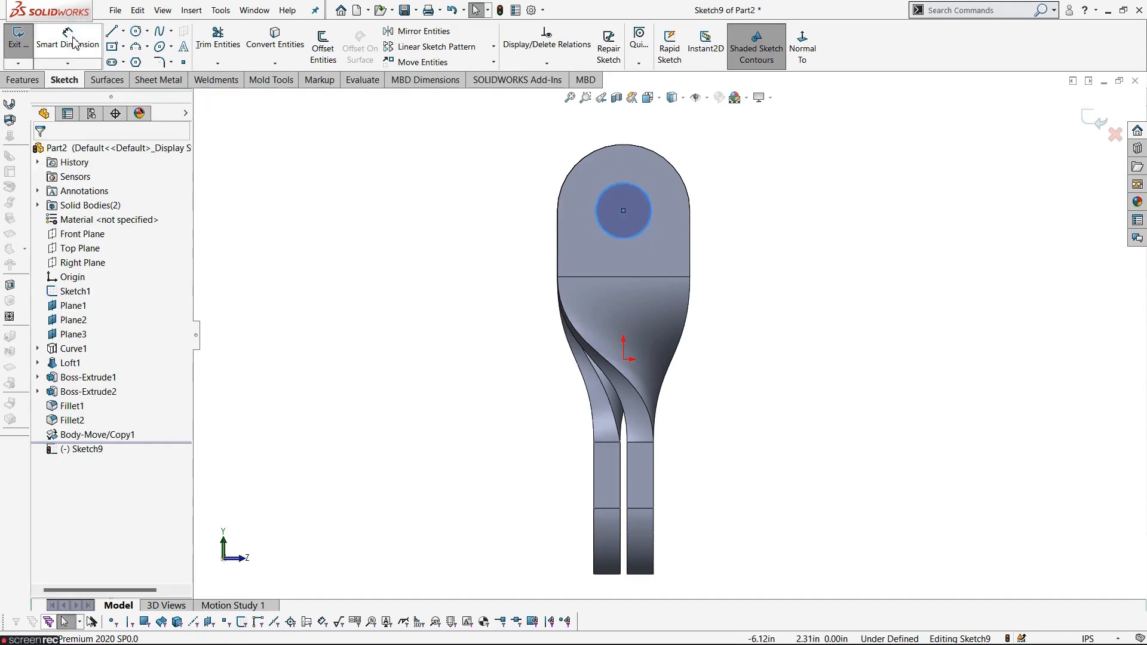
Step: Dimension the circle's diameter as 1 in and exit the sketch
{"action": "left_click", "coordinate": [67, 37]}
{"action": "left_click", "coordinate": [604, 233]}
{"action": "left_click", "coordinate": [578, 254]}
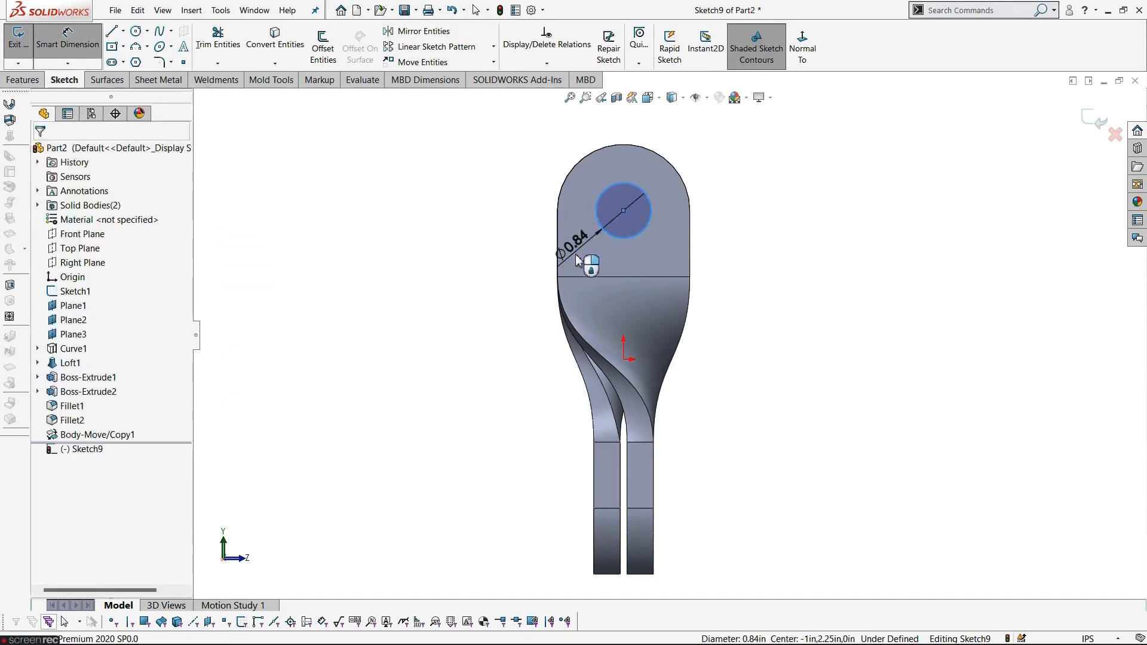
{"action": "key", "text": "Return"}
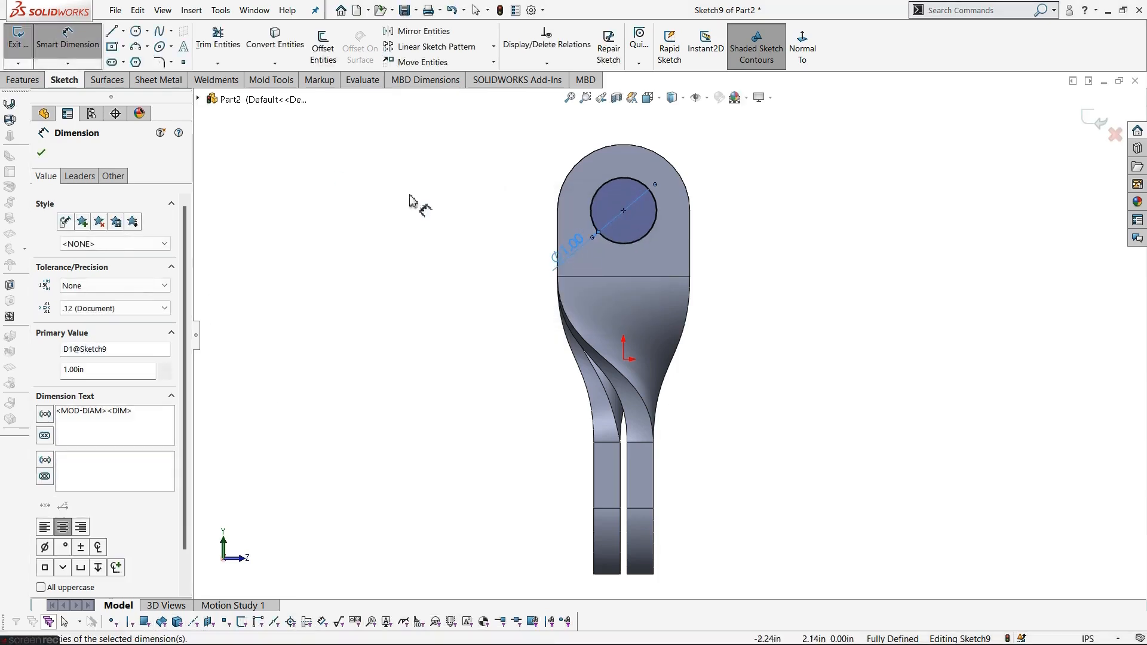
{"action": "left_click", "coordinate": [290, 175]}
{"action": "left_click", "coordinate": [18, 38]}
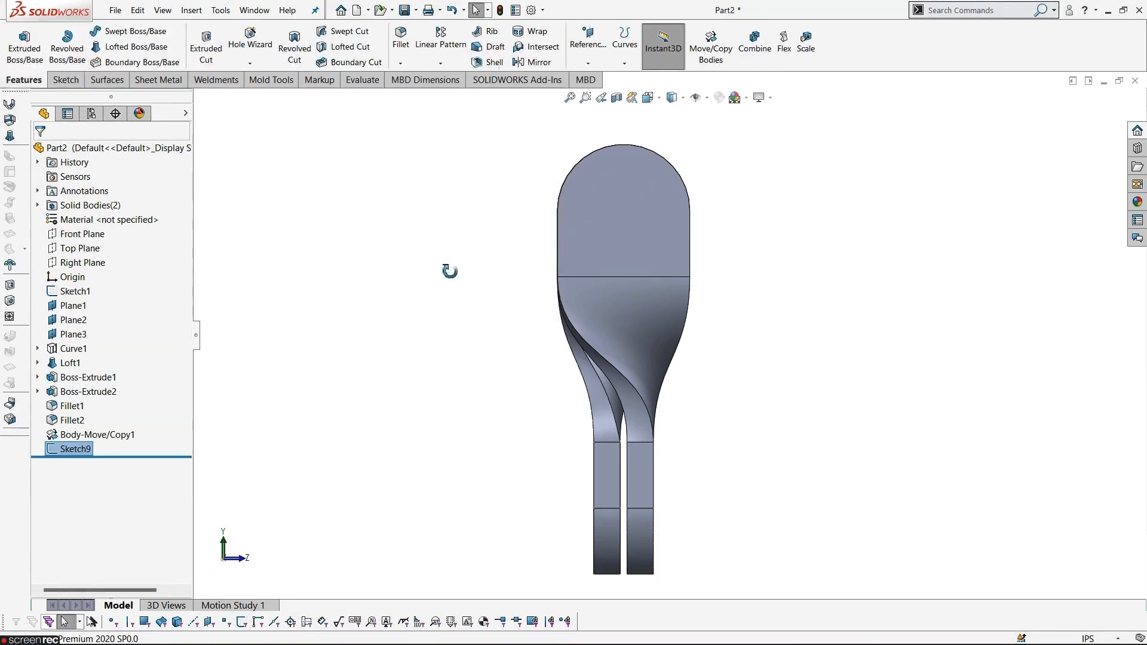
Step: Cut the circle with an Extruded Cut set to Through All so it passes through both upper arms
{"action": "left_click", "coordinate": [219, 43]}
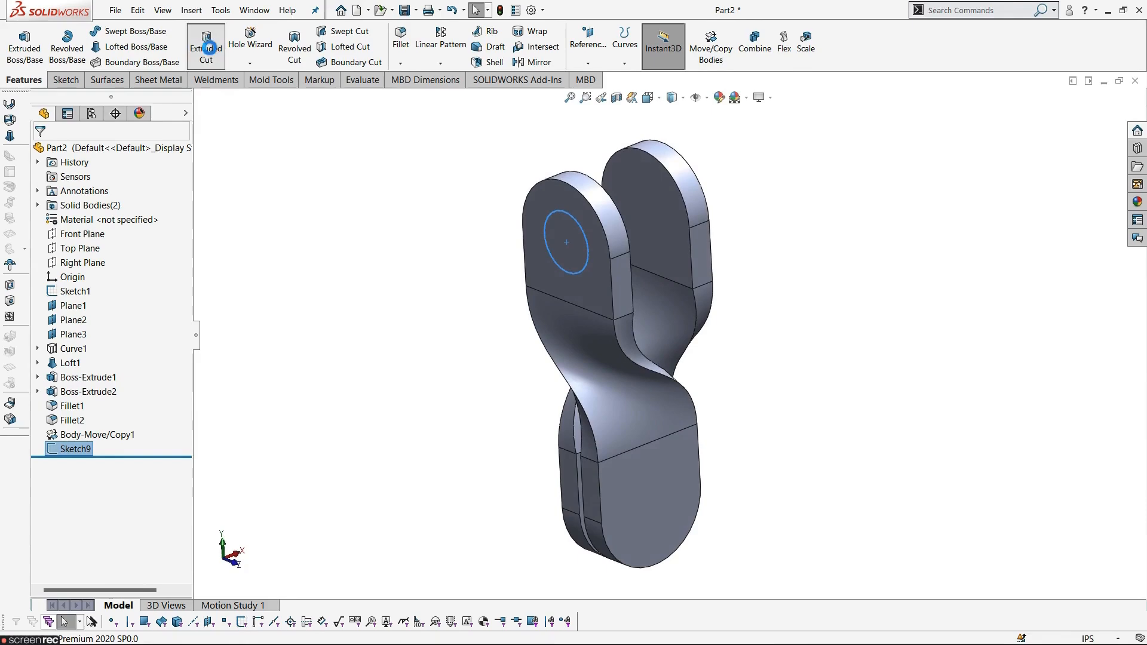
{"action": "left_click", "coordinate": [137, 235]}
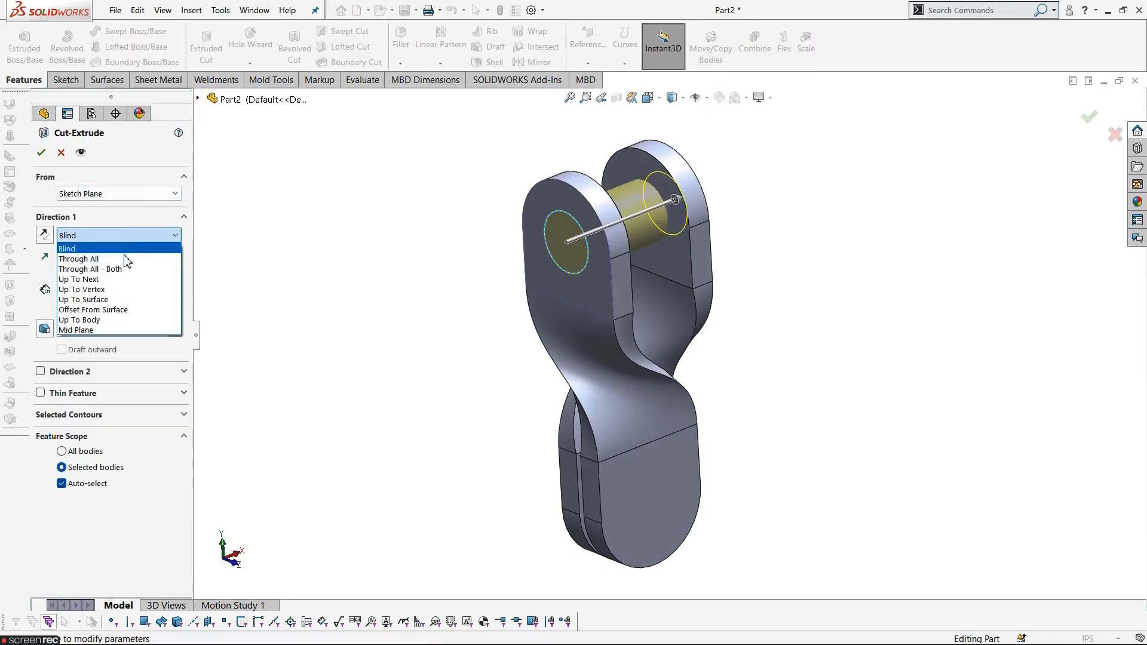
{"action": "left_click", "coordinate": [123, 259]}
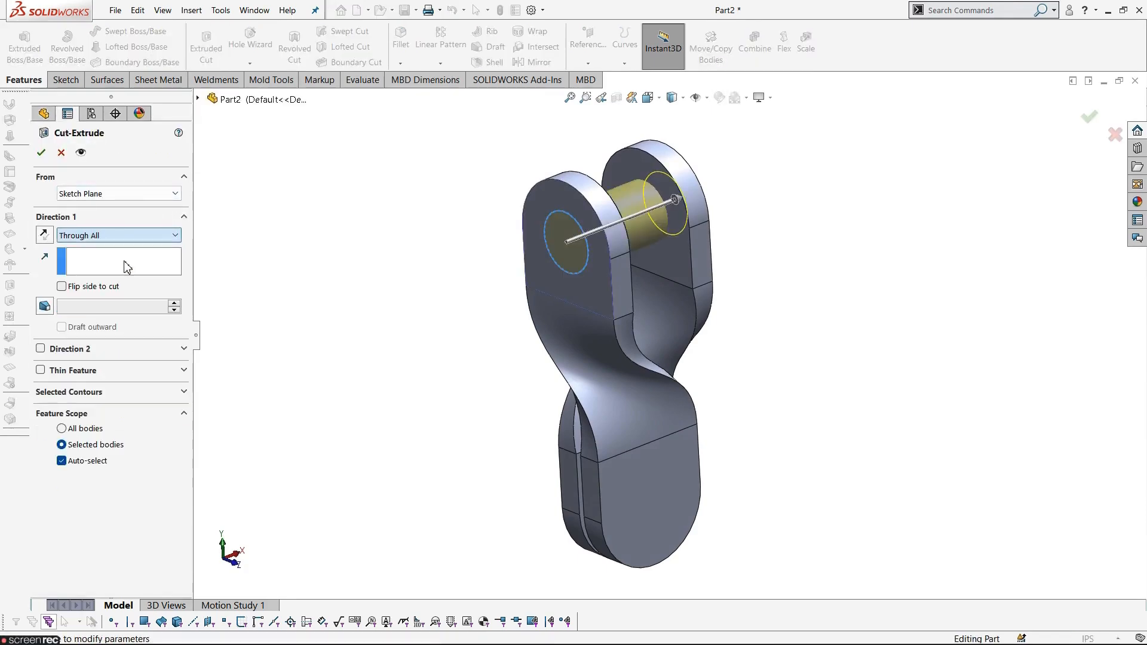
{"action": "left_click", "coordinate": [41, 153]}
Step: Start a sketch on the lower arm's outer flat face and draw a circle about 0.8 in in diameter, concentric with the rounded end
{"action": "mouse_move", "coordinate": [485, 481]}
{"action": "middle_mouse_down"}
{"action": "mouse_move", "coordinate": [448, 478]}
{"action": "mouse_move", "coordinate": [496, 472]}
{"action": "middle_mouse_up"}
{"action": "left_click", "coordinate": [677, 536]}
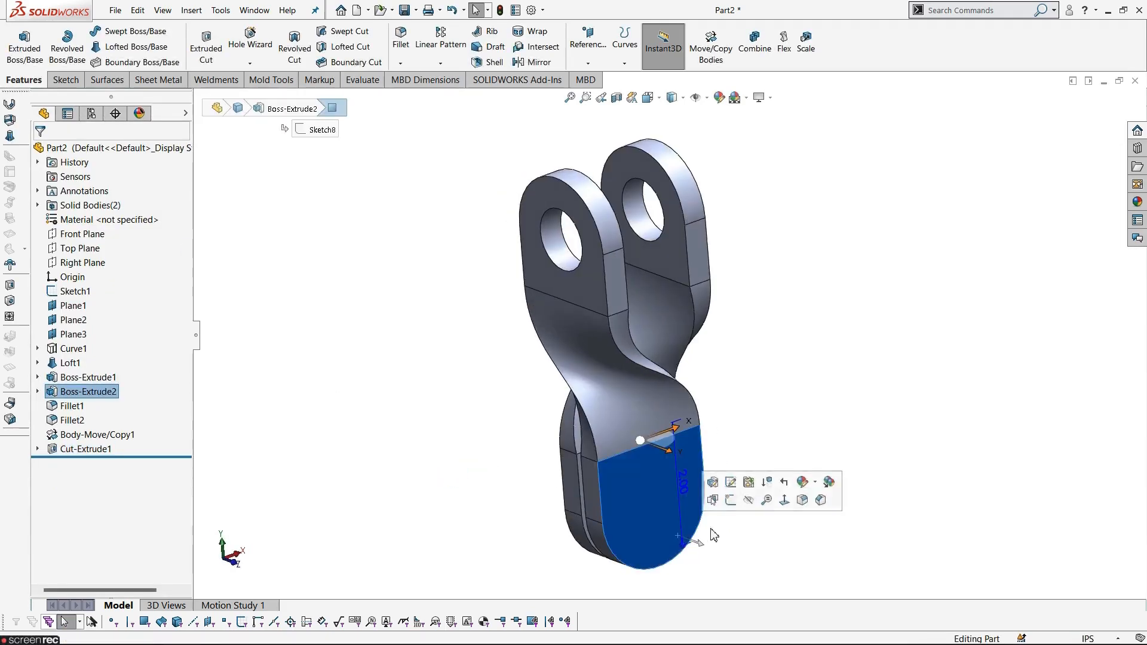
{"action": "left_click", "coordinate": [730, 500]}
{"action": "left_click", "coordinate": [803, 48]}
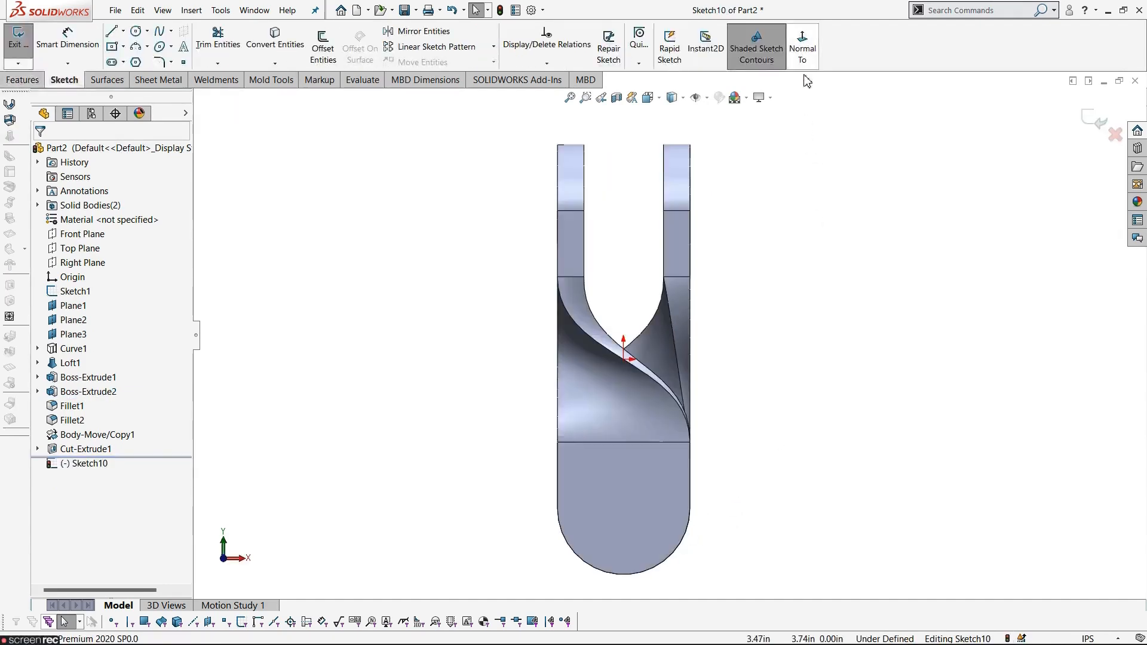
{"action": "scroll", "coordinate": [668, 457], "scroll_direction": "down", "scroll_amount": 3}
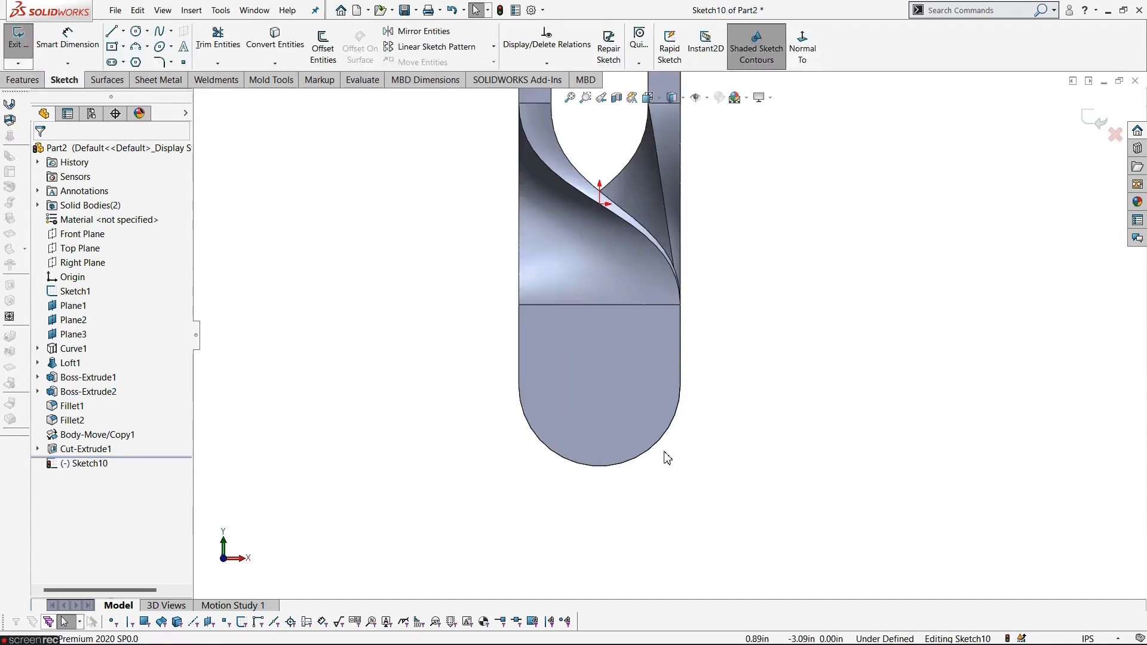
{"action": "left_click", "coordinate": [136, 31]}
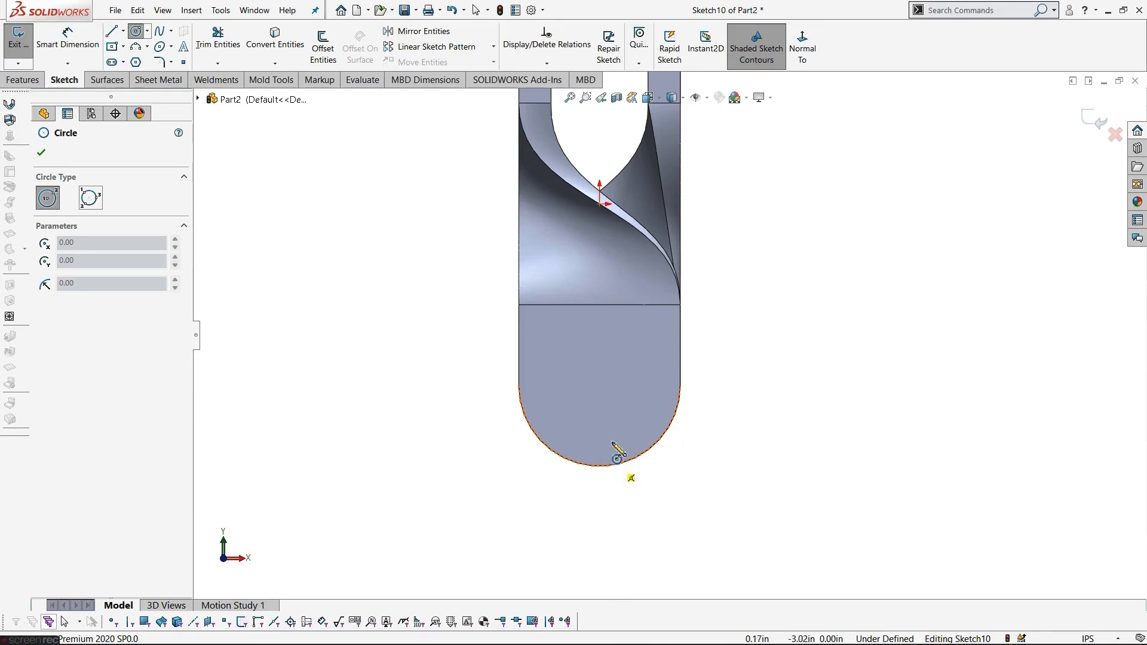
{"action": "left_click", "coordinate": [600, 385]}
{"action": "left_click", "coordinate": [630, 400]}
{"action": "key", "text": "Escape"}
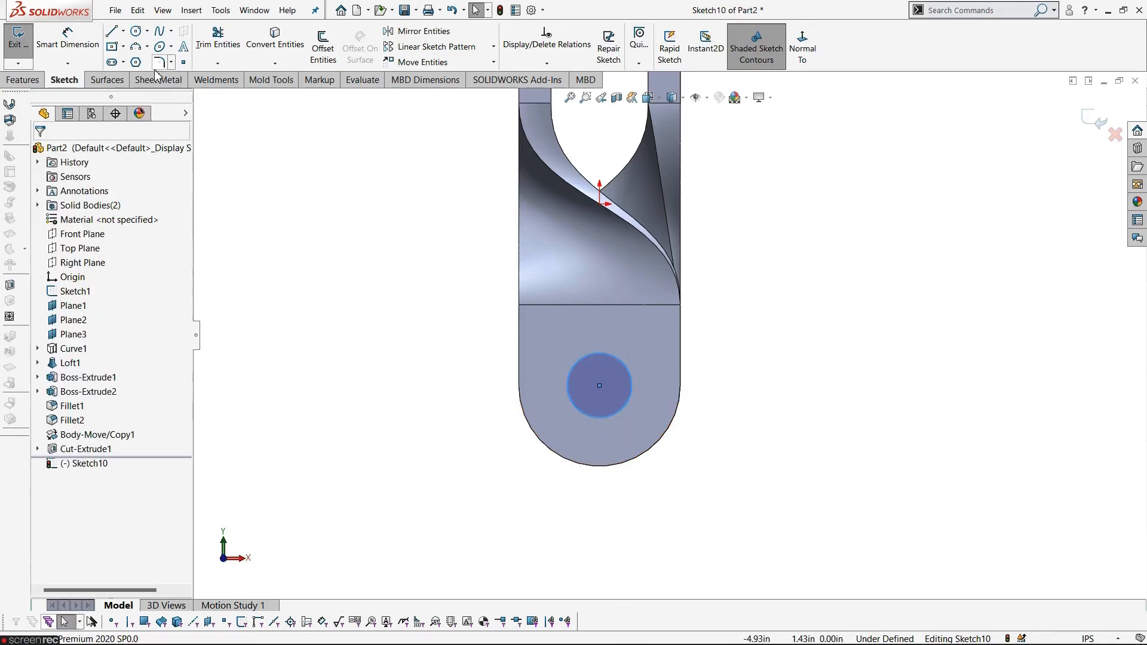
Step: Set the lower circle's diameter to 1 in
{"action": "left_click", "coordinate": [67, 37]}
{"action": "left_click", "coordinate": [624, 362]}
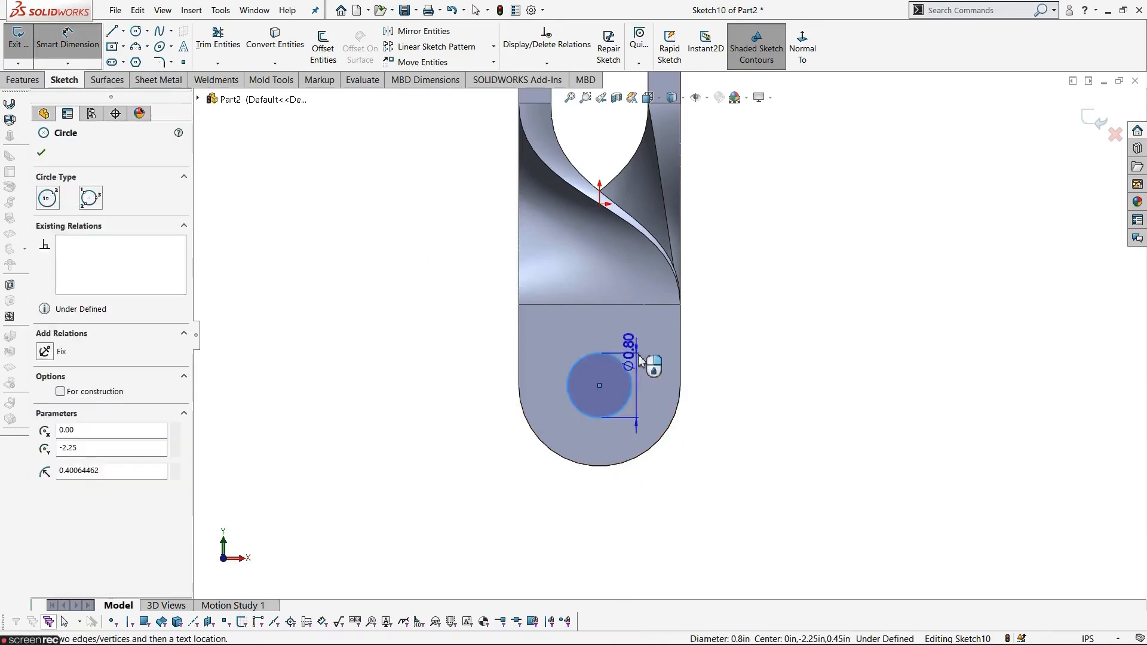
{"action": "left_click", "coordinate": [638, 357]}
{"action": "type", "text": "1"}
{"action": "key", "text": "Return"}
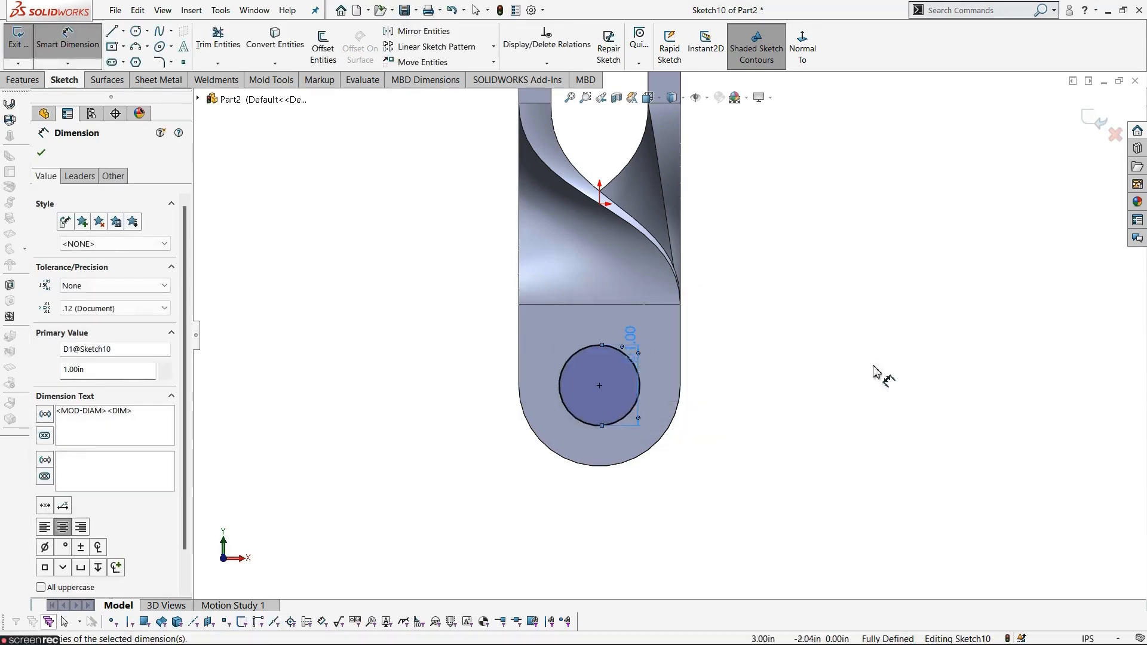
{"action": "left_click", "coordinate": [873, 367]}
Step: Exit the sketch and cut the lower circle Through All across both lower arms with an Extruded Cut
{"action": "scroll", "coordinate": [778, 451], "scroll_direction": "up", "scroll_amount": 3}
{"action": "middle_click_drag", "start_coordinate": [744, 427], "coordinate": [821, 463]}
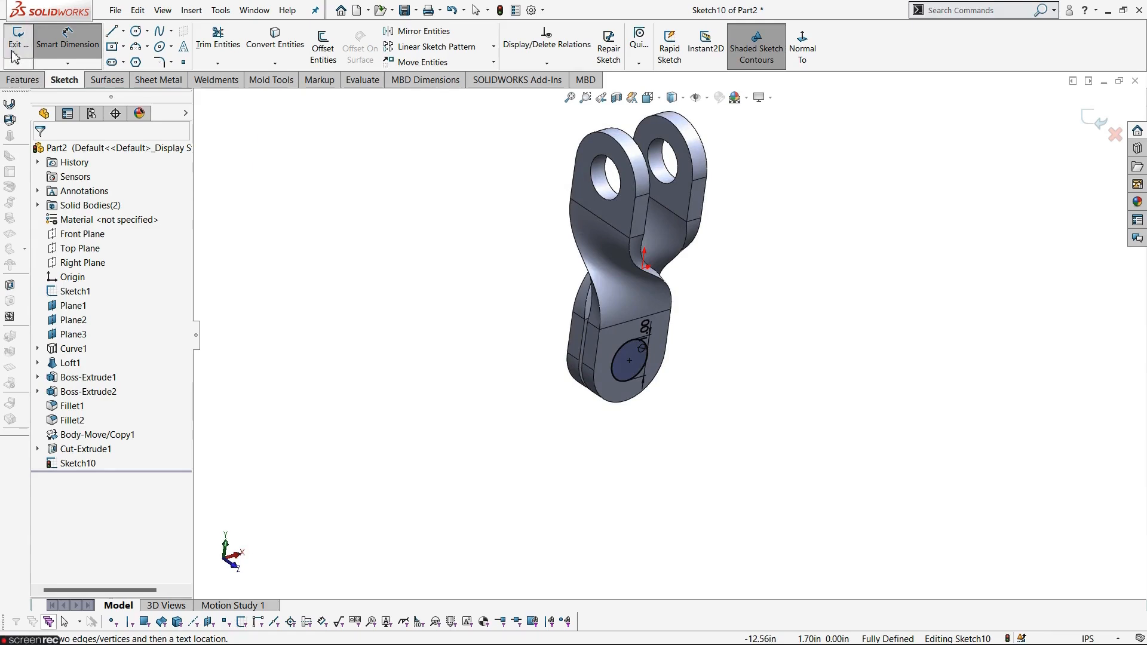
{"action": "left_click", "coordinate": [15, 52]}
{"action": "left_click", "coordinate": [206, 48]}
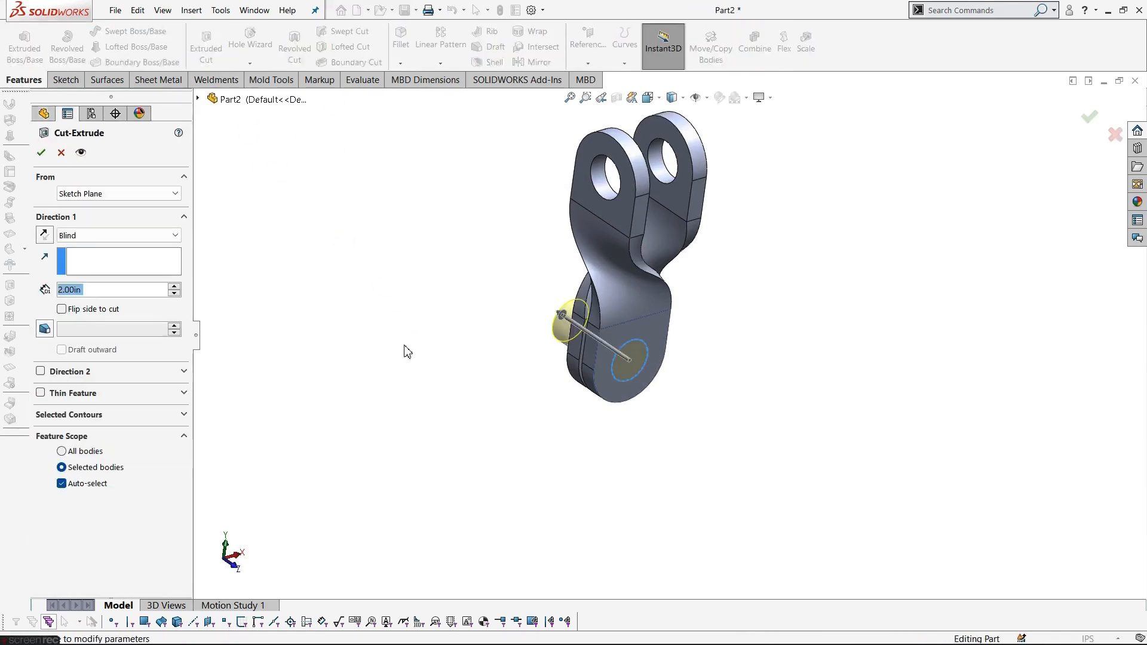
{"action": "left_click", "coordinate": [87, 236]}
{"action": "left_click", "coordinate": [89, 260]}
{"action": "left_click", "coordinate": [42, 153]}
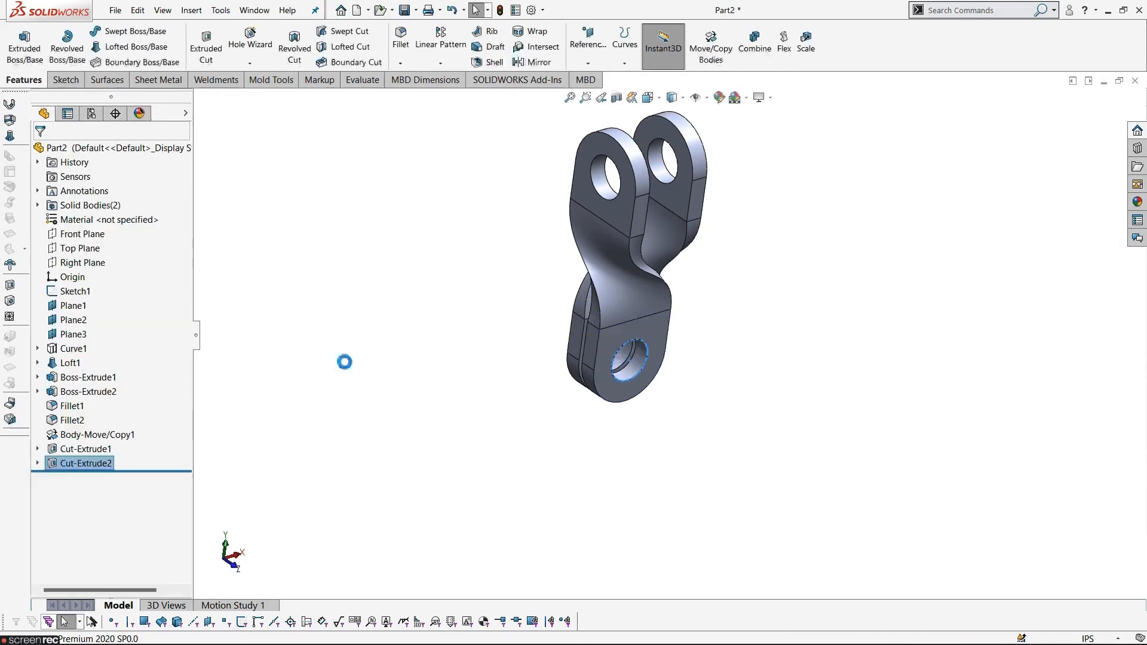
{"action": "scroll", "coordinate": [617, 418], "scroll_direction": "down", "scroll_amount": 3}
{"action": "middle_click_drag", "start_coordinate": [617, 417], "coordinate": [675, 328]}
{"action": "scroll", "coordinate": [672, 273], "scroll_direction": "down", "scroll_amount": 3}
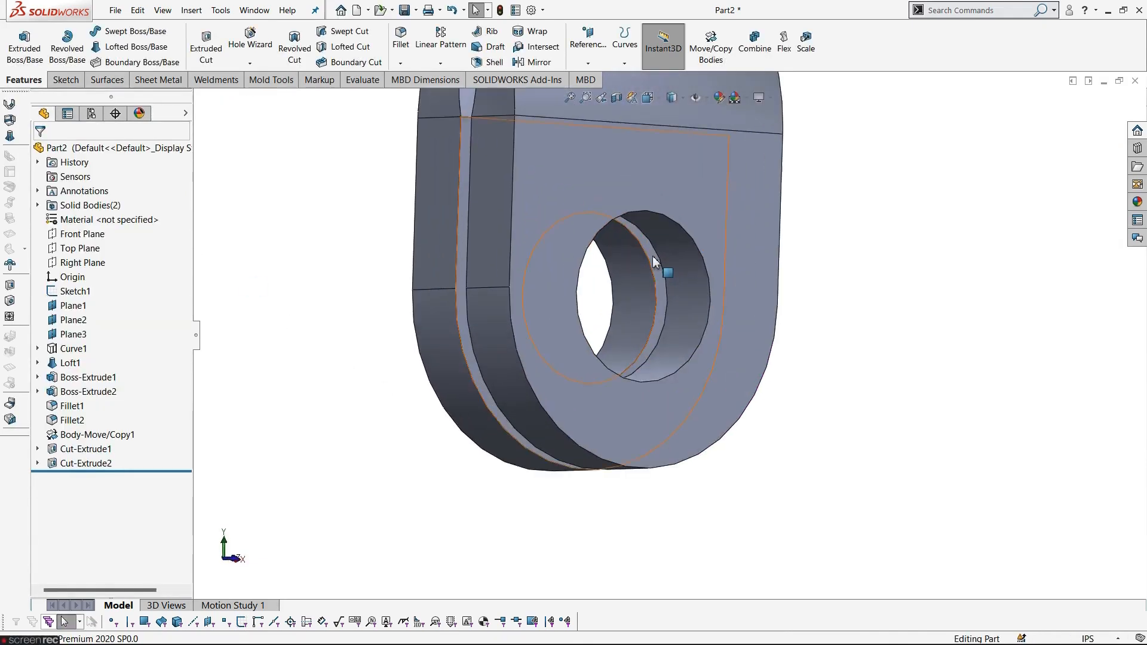
{"action": "left_click", "coordinate": [652, 256]}
{"action": "left_click", "coordinate": [705, 222]}
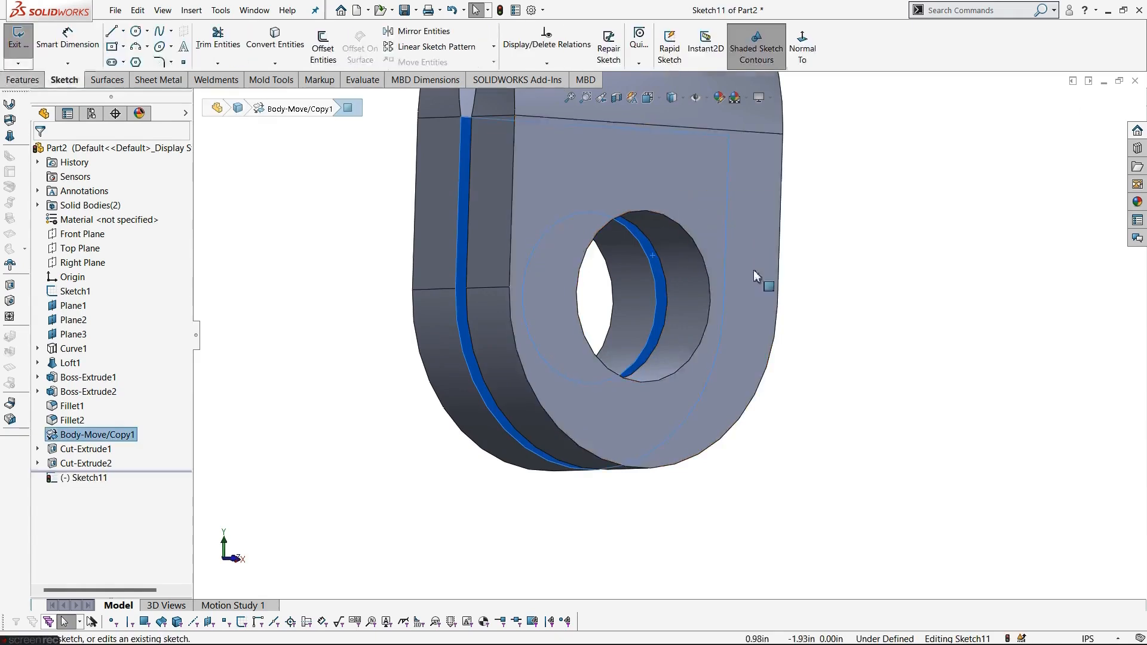
{"action": "left_click", "coordinate": [803, 54]}
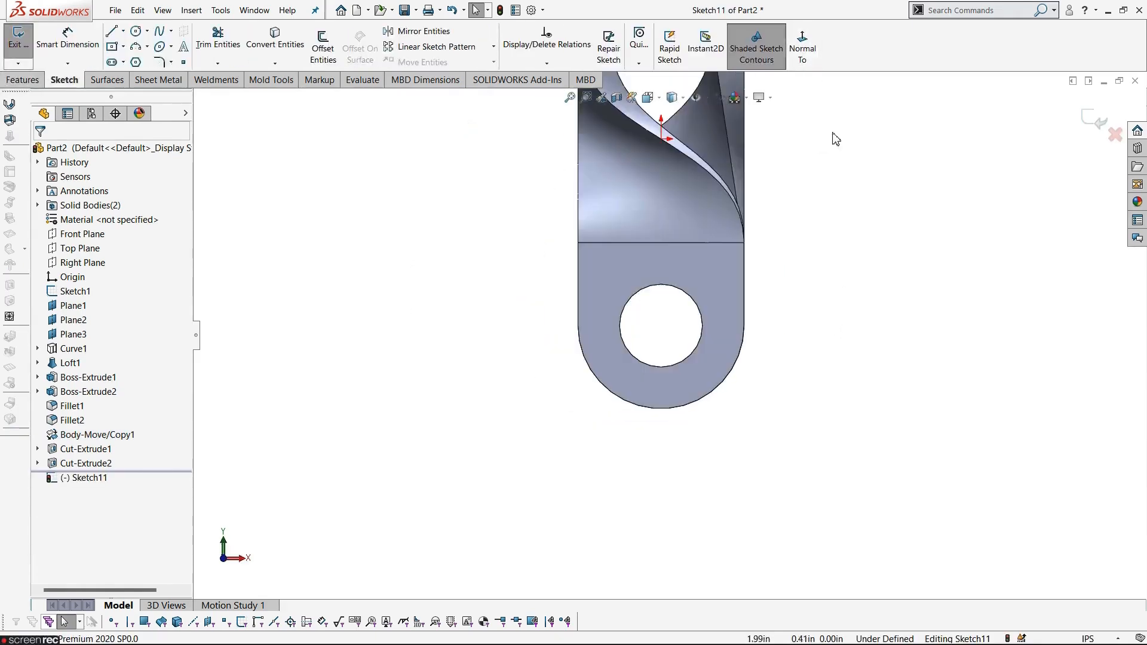
{"action": "key", "text": "alt+Tab"}
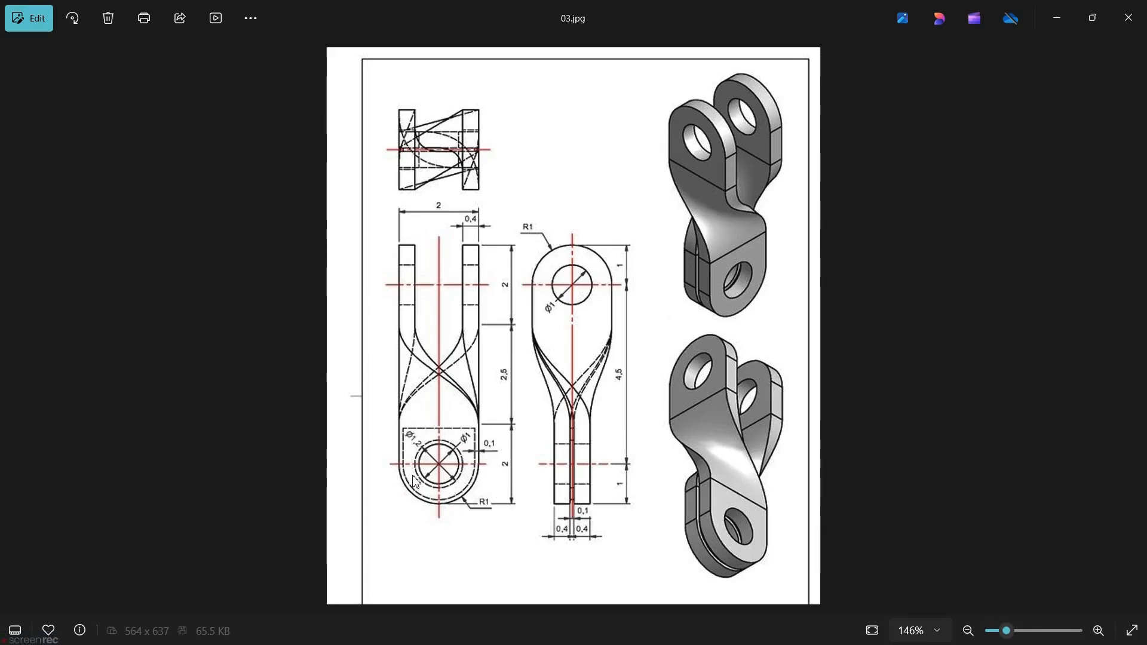
{"action": "key", "text": "alt+Tab"}
{"action": "middle_click_drag", "start_coordinate": [448, 456], "coordinate": [717, 476]}
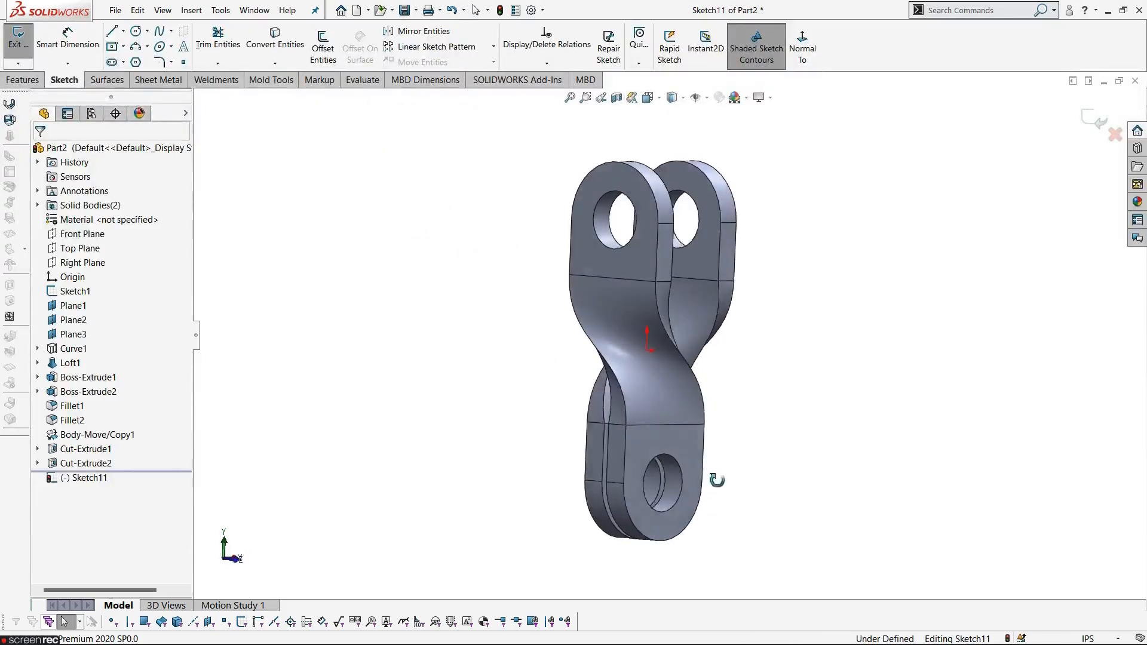
{"action": "left_click", "coordinate": [23, 45]}
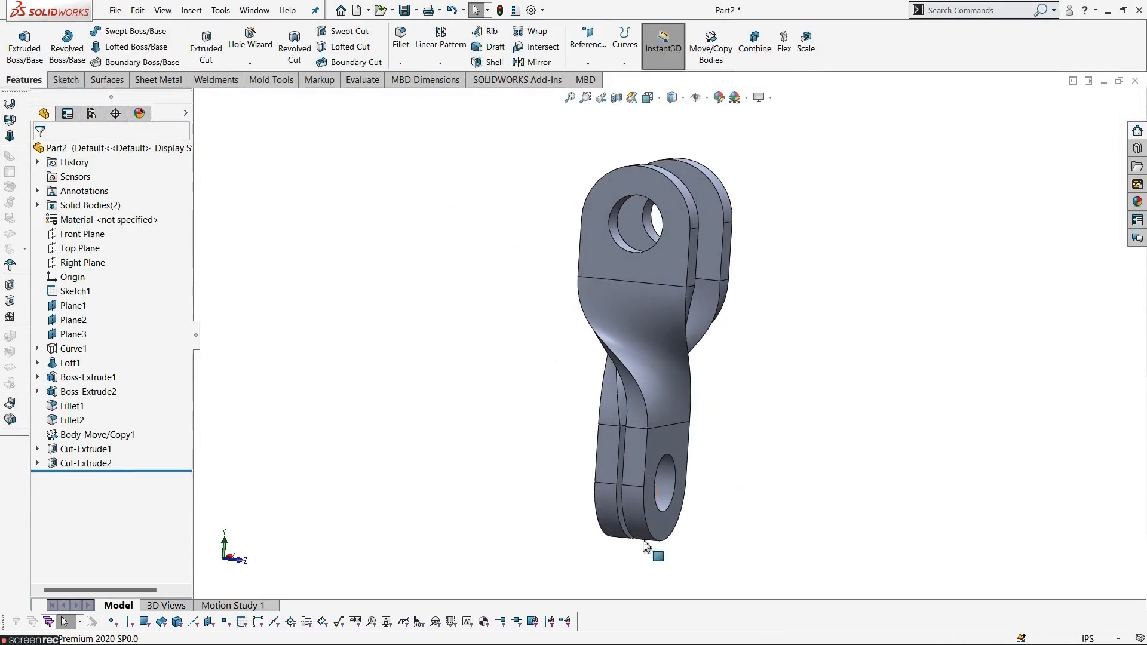
Step: Start a sketch on the copied body's inner flat face in the narrow gap between the lower arms and view it face-on
{"action": "scroll", "coordinate": [644, 544], "scroll_direction": "down", "scroll_amount": 4}
{"action": "middle_click_drag", "start_coordinate": [635, 497], "coordinate": [600, 484]}
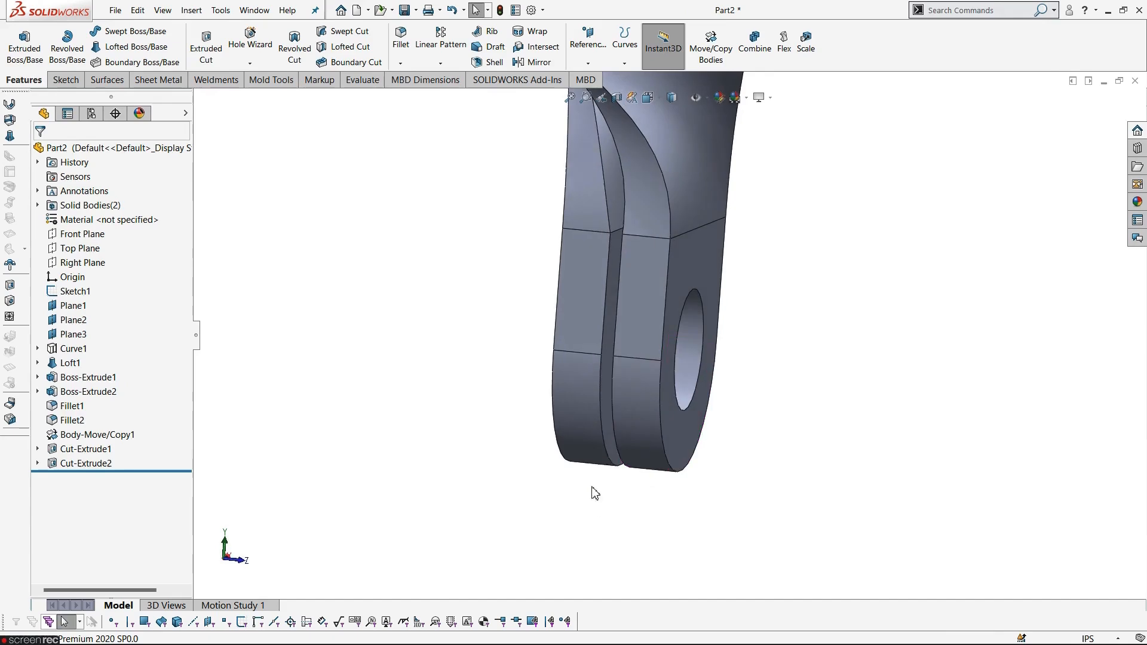
{"action": "left_click", "coordinate": [613, 450]}
{"action": "left_click", "coordinate": [659, 400]}
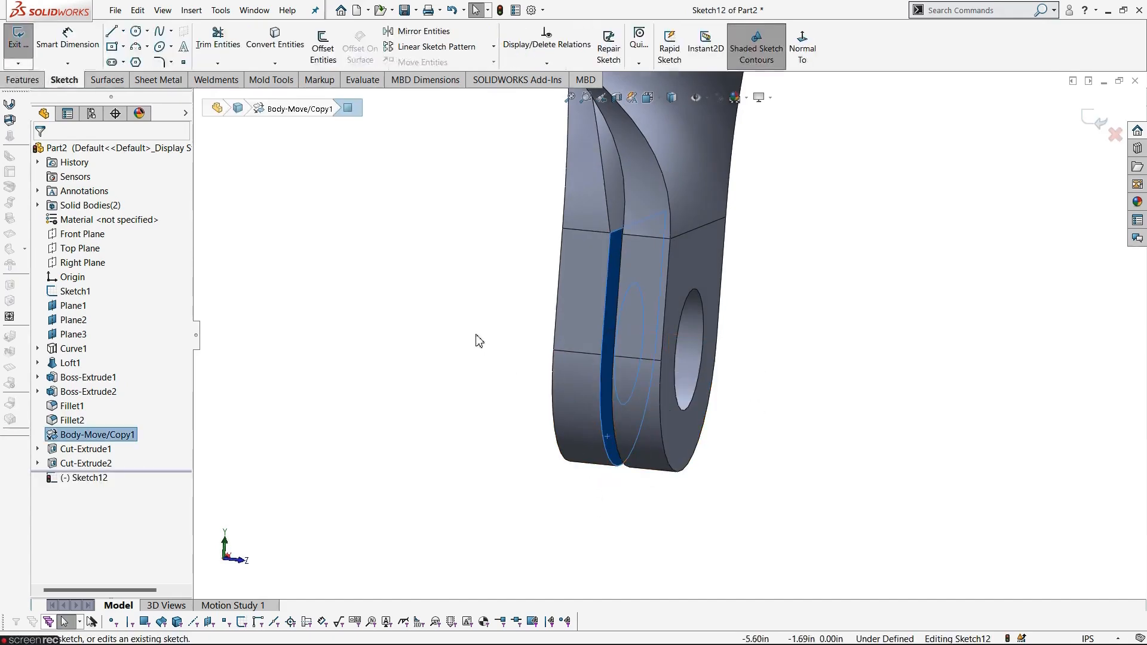
{"action": "left_click", "coordinate": [802, 49]}
{"action": "left_click", "coordinate": [802, 49]}
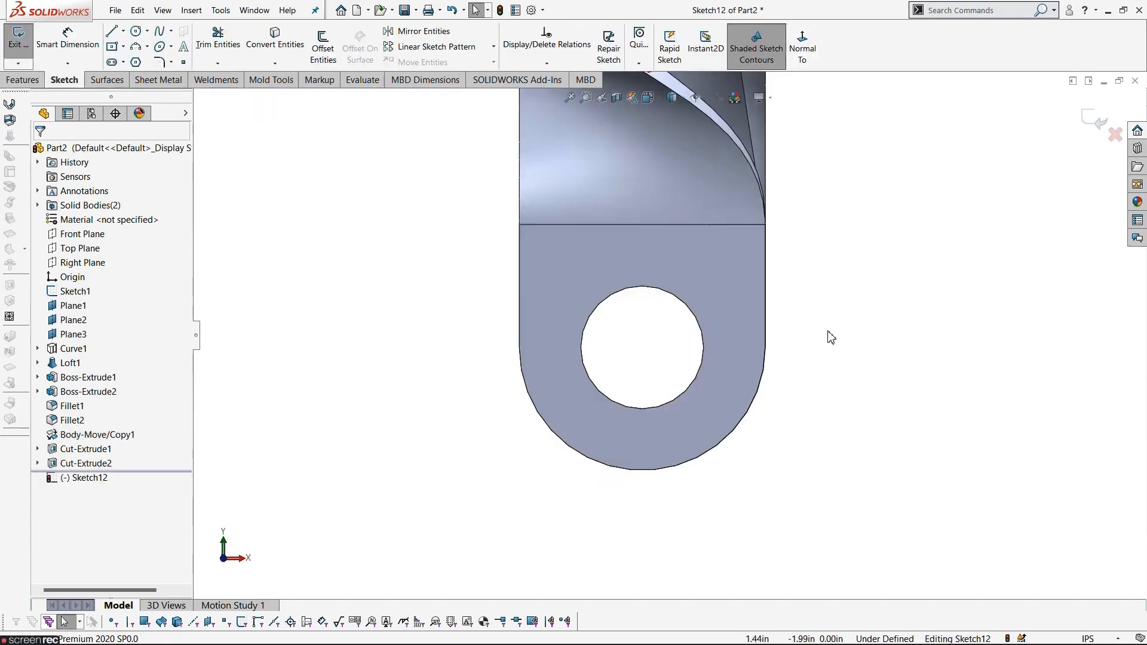
Step: Sketch a circle about 1.25 in in diameter, concentric with the lower hole
{"action": "left_click", "coordinate": [137, 32]}
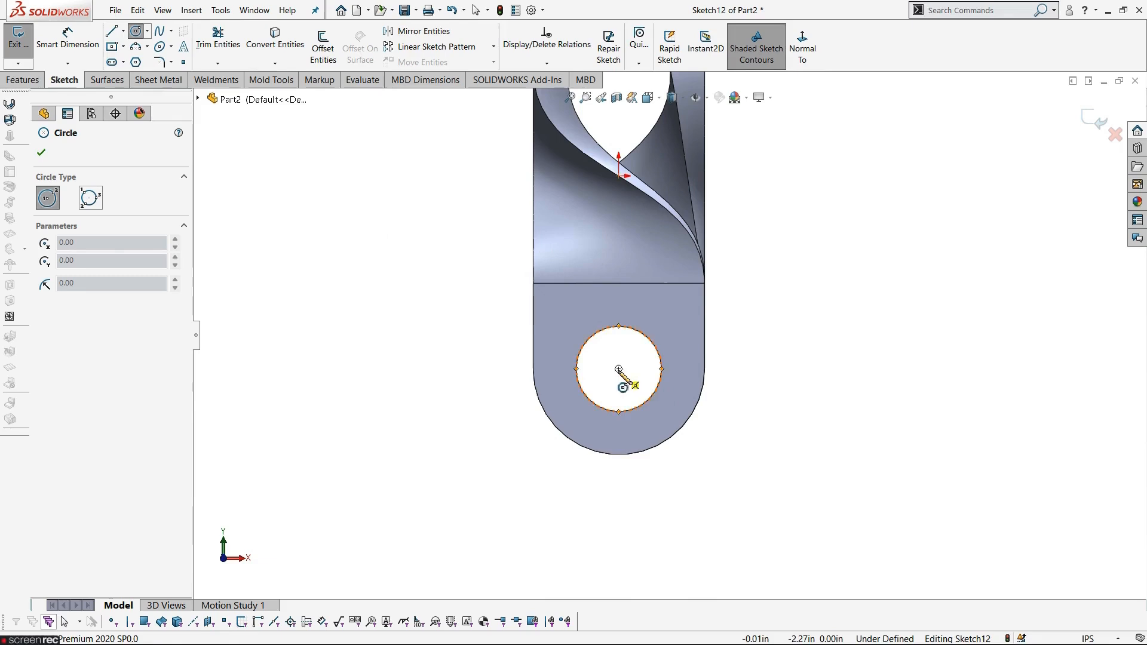
{"action": "left_click", "coordinate": [618, 369]}
{"action": "left_click", "coordinate": [665, 342]}
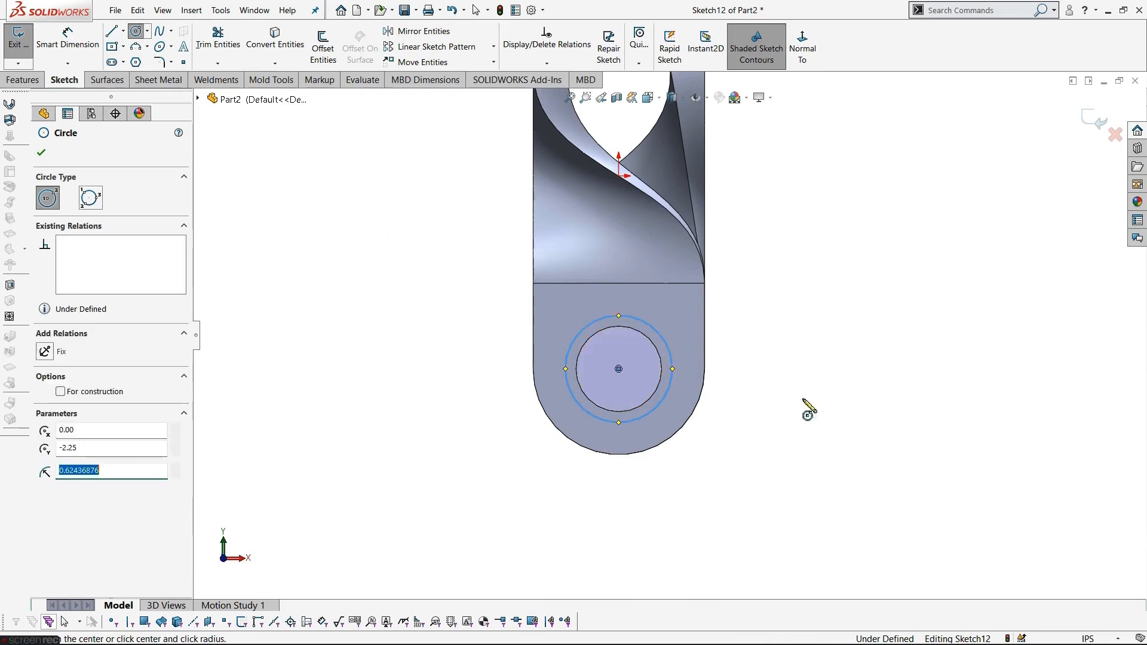
{"action": "scroll", "coordinate": [781, 346], "scroll_direction": "down", "scroll_amount": 2}
{"action": "key", "text": "Escape"}
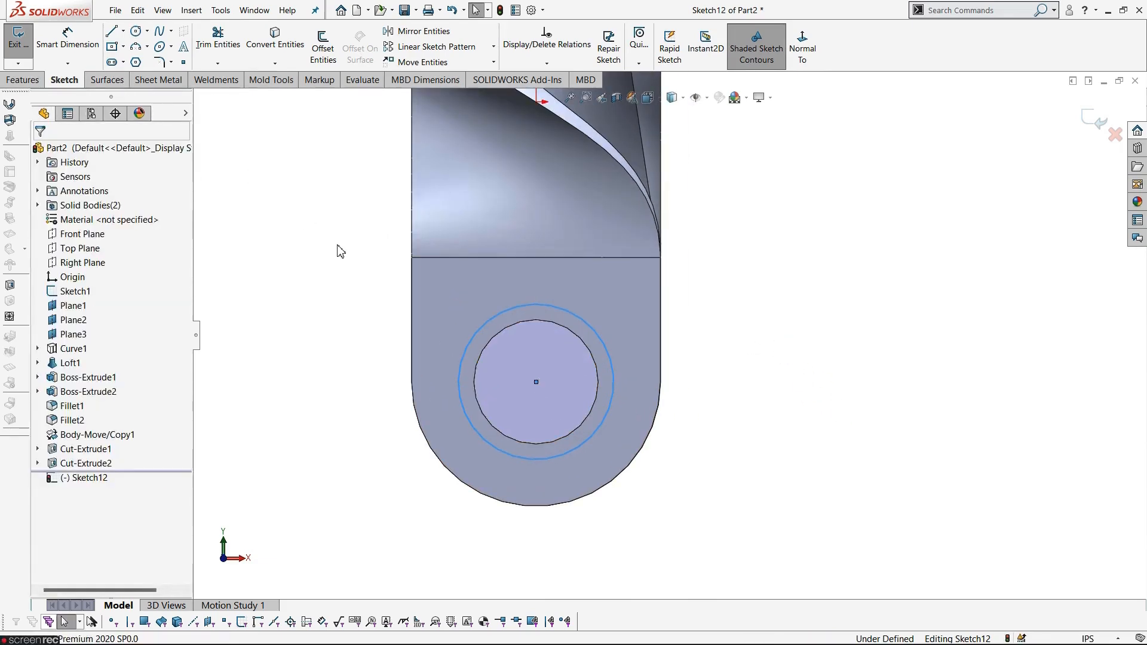
Step: Consult the reference drawing and set the diameter of the circle around the lower hole to 1.2 in
{"action": "key", "text": "alt+Tab"}
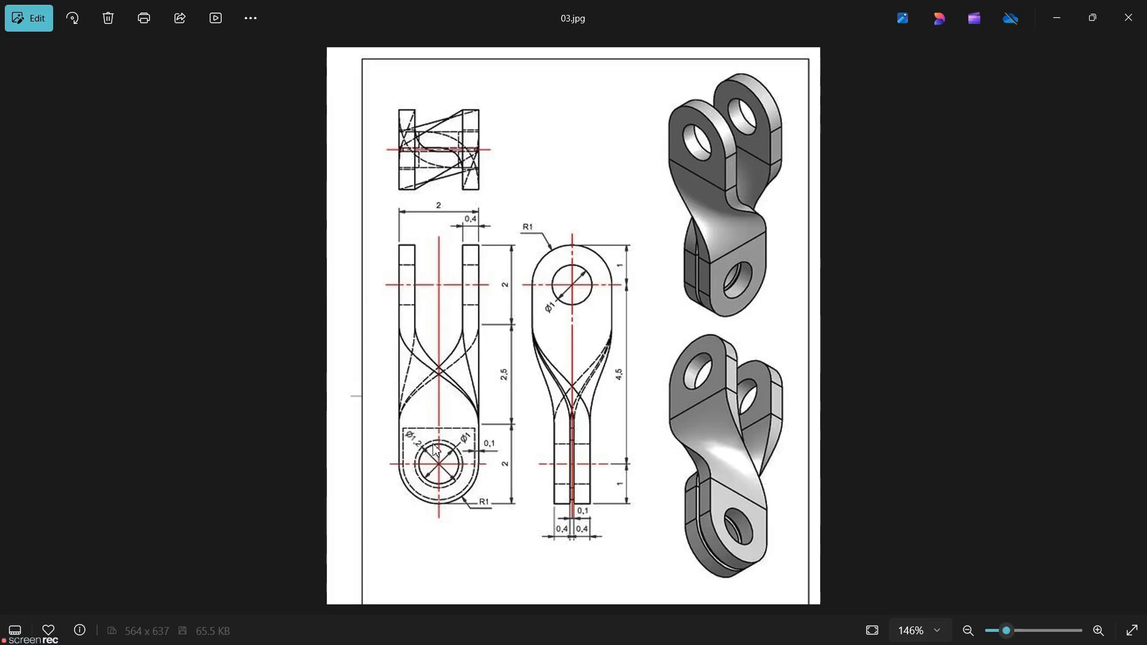
{"action": "key", "text": "alt+Tab"}
{"action": "left_click", "coordinate": [67, 37]}
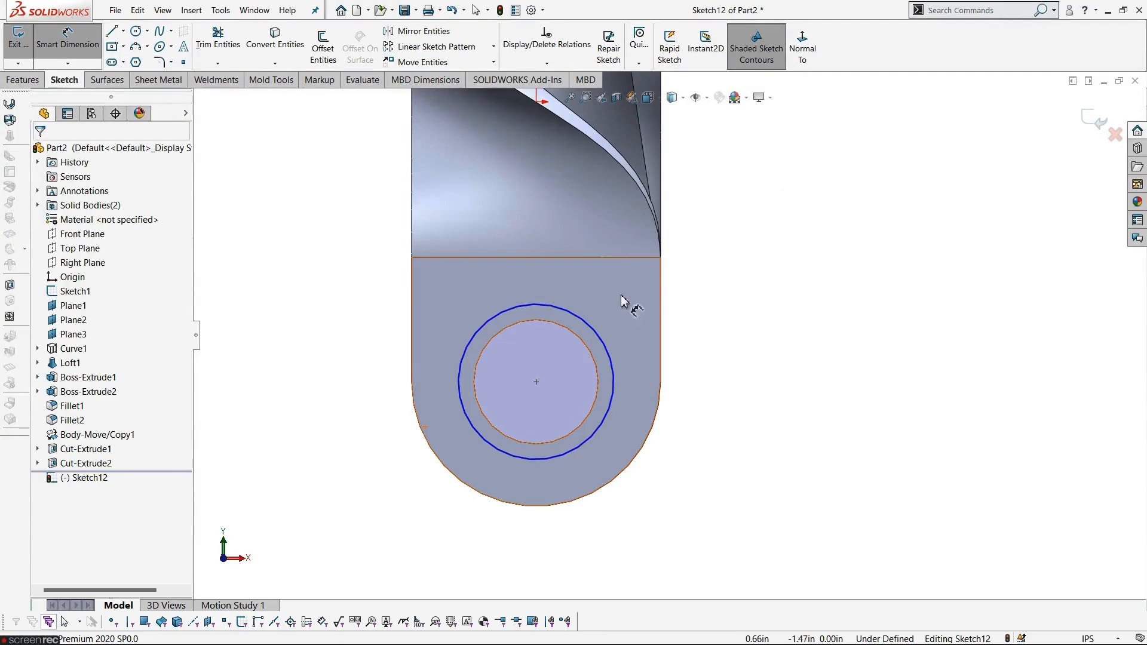
{"action": "left_click", "coordinate": [585, 326]}
{"action": "left_click", "coordinate": [619, 307]}
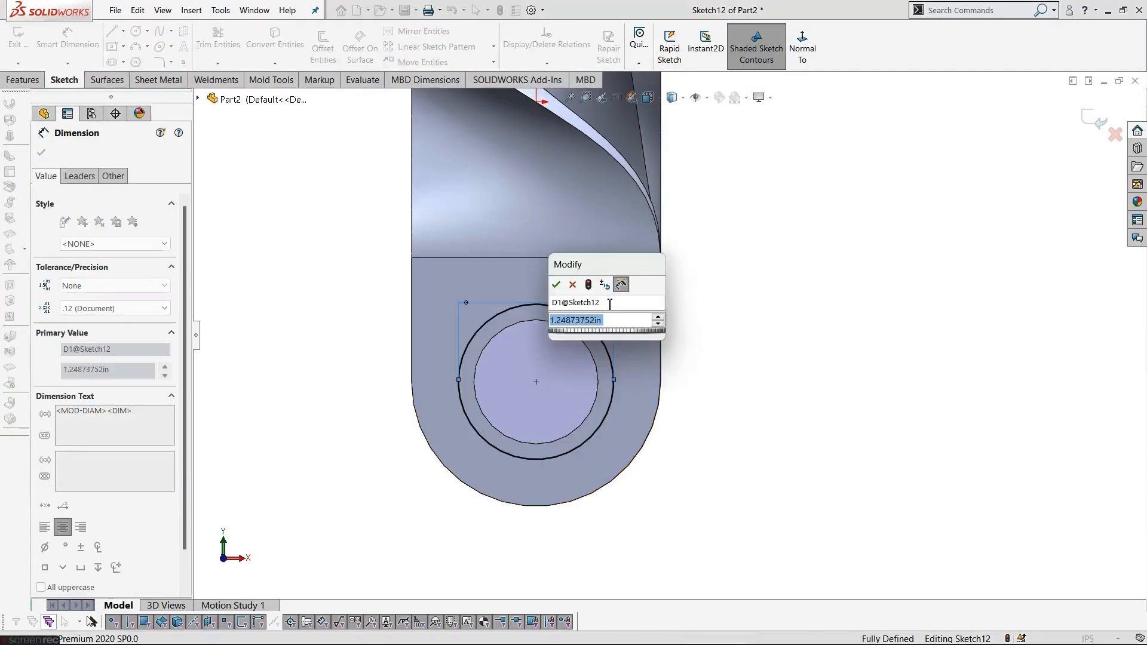
{"action": "type", "text": "1.2"}
{"action": "key", "text": "Return"}
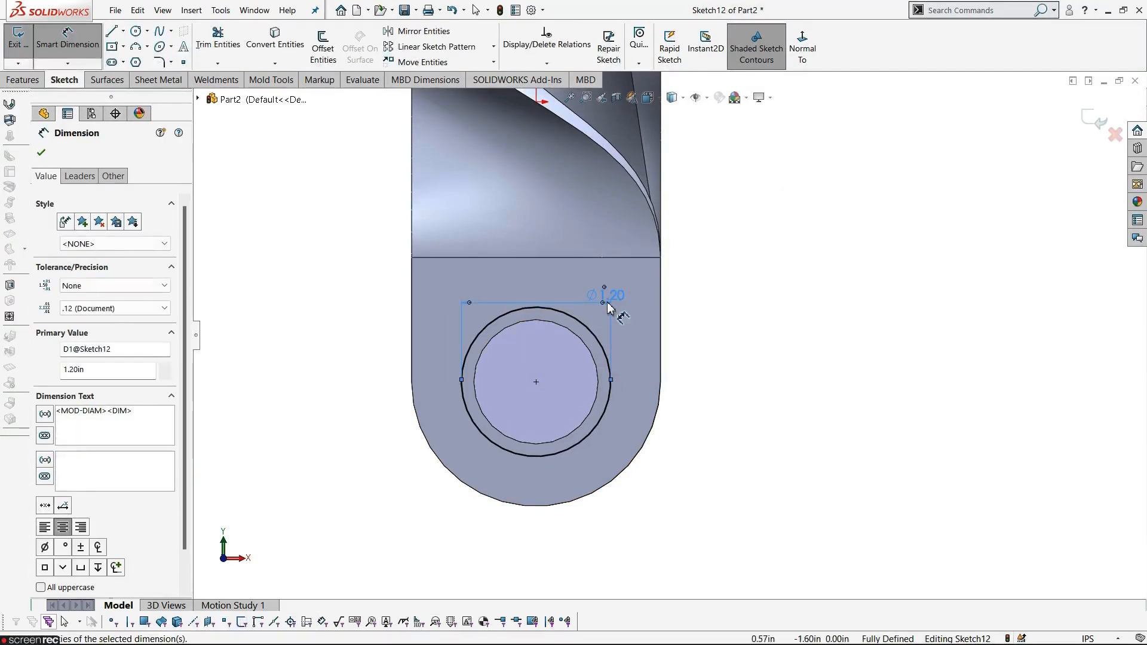
Step: Check the reference drawing and offset the face's bottom arc, two side edges and upper edge inward by 0.10 in
{"action": "key", "text": "alt+Tab"}
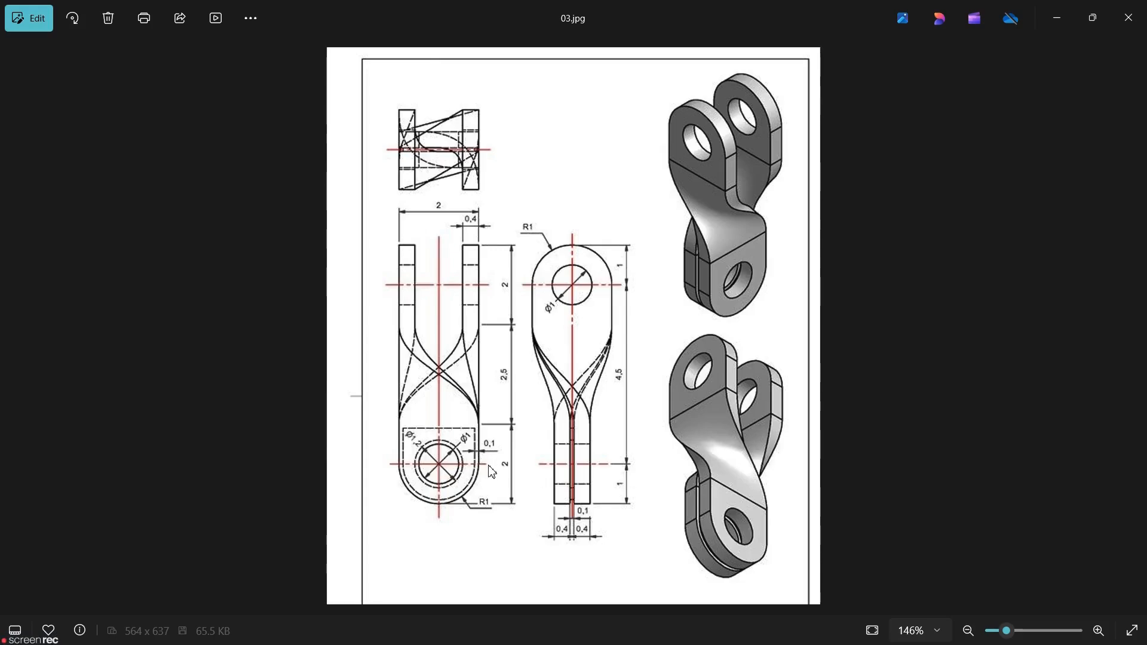
{"action": "key", "text": "alt+Tab"}
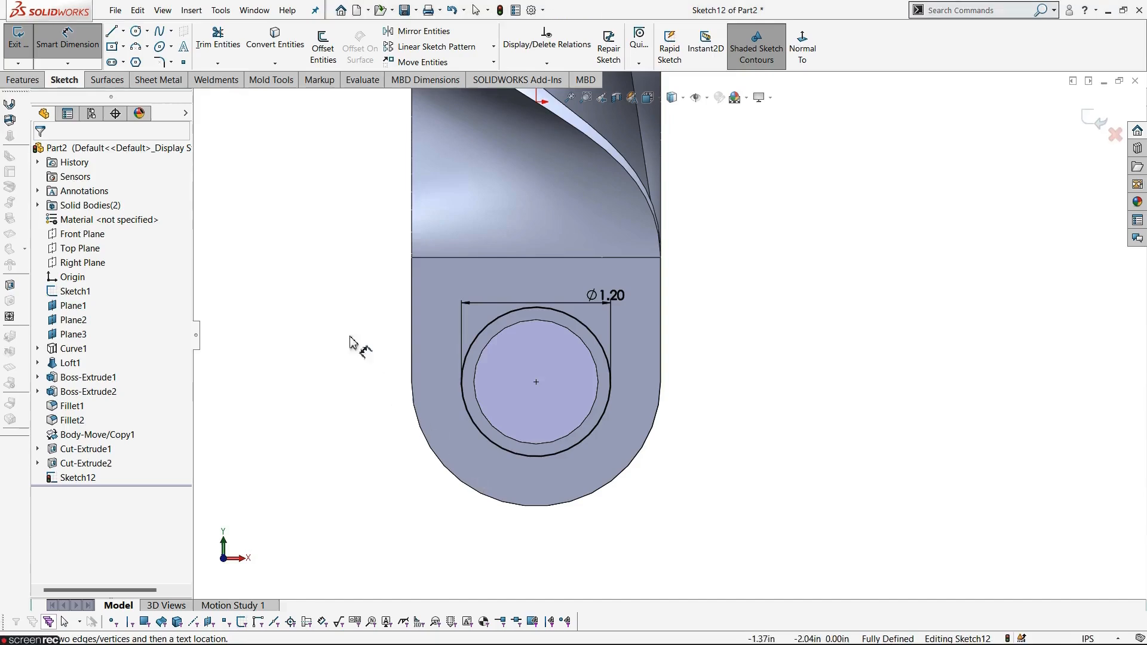
{"action": "left_click", "coordinate": [323, 47]}
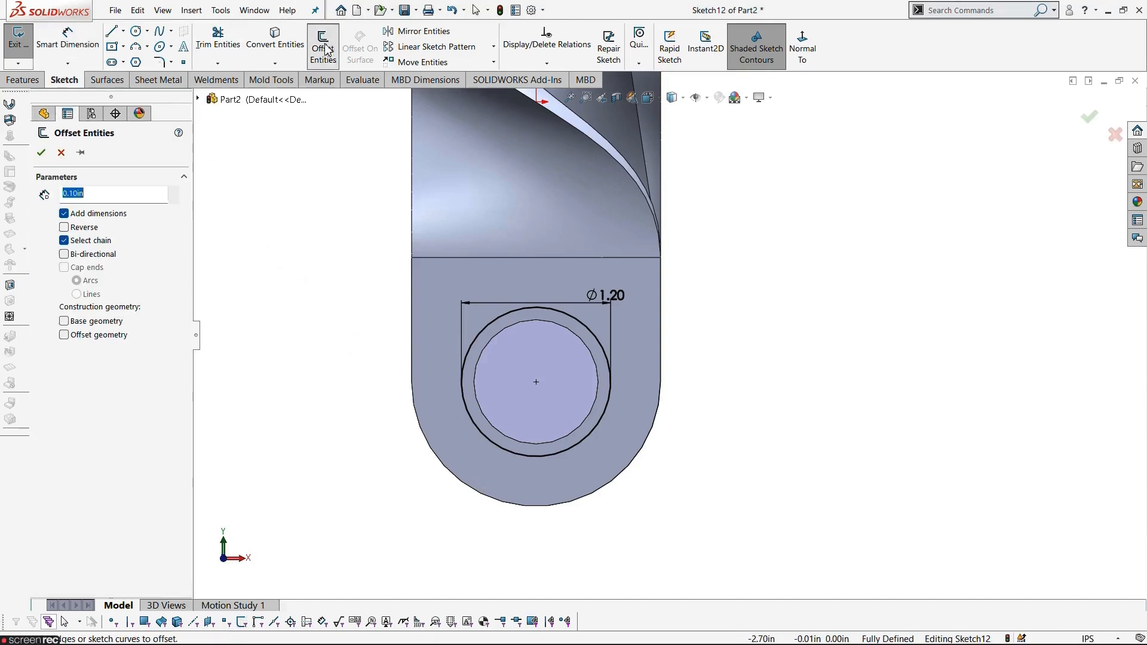
{"action": "left_click", "coordinate": [423, 438]}
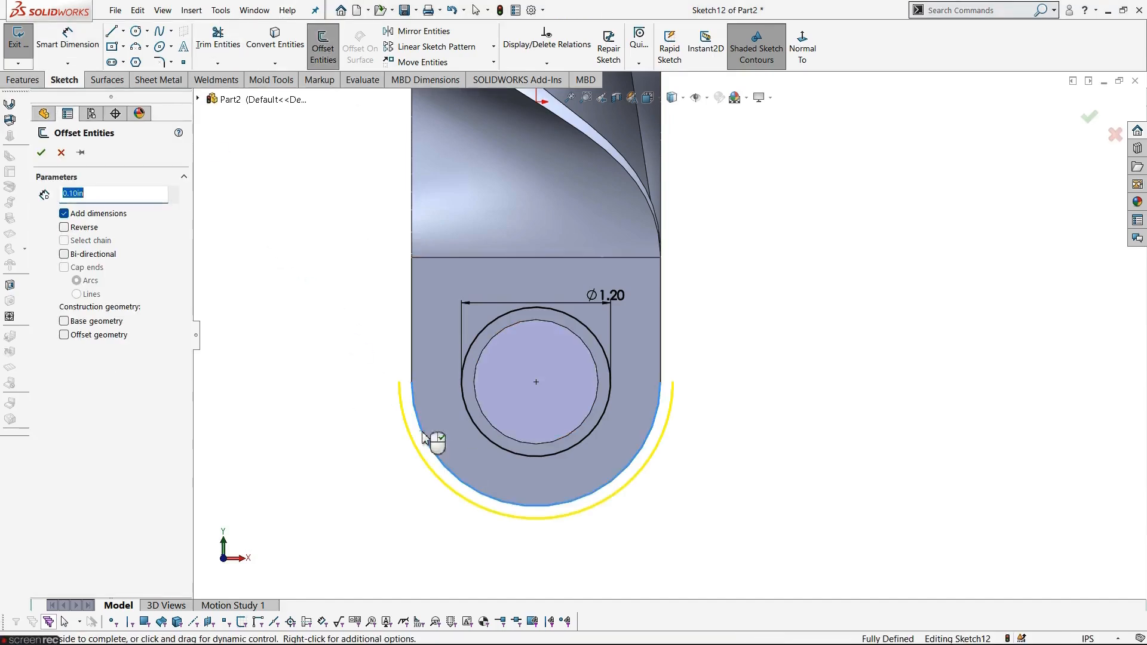
{"action": "left_click", "coordinate": [412, 370]}
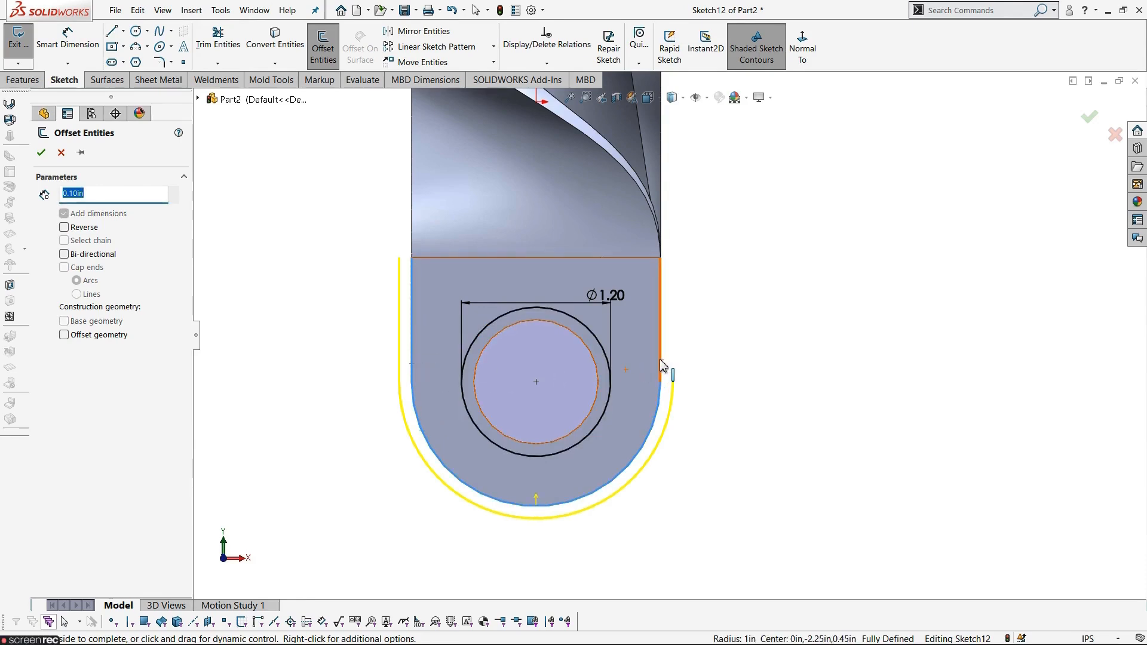
{"action": "left_click", "coordinate": [661, 366]}
{"action": "left_click", "coordinate": [618, 258]}
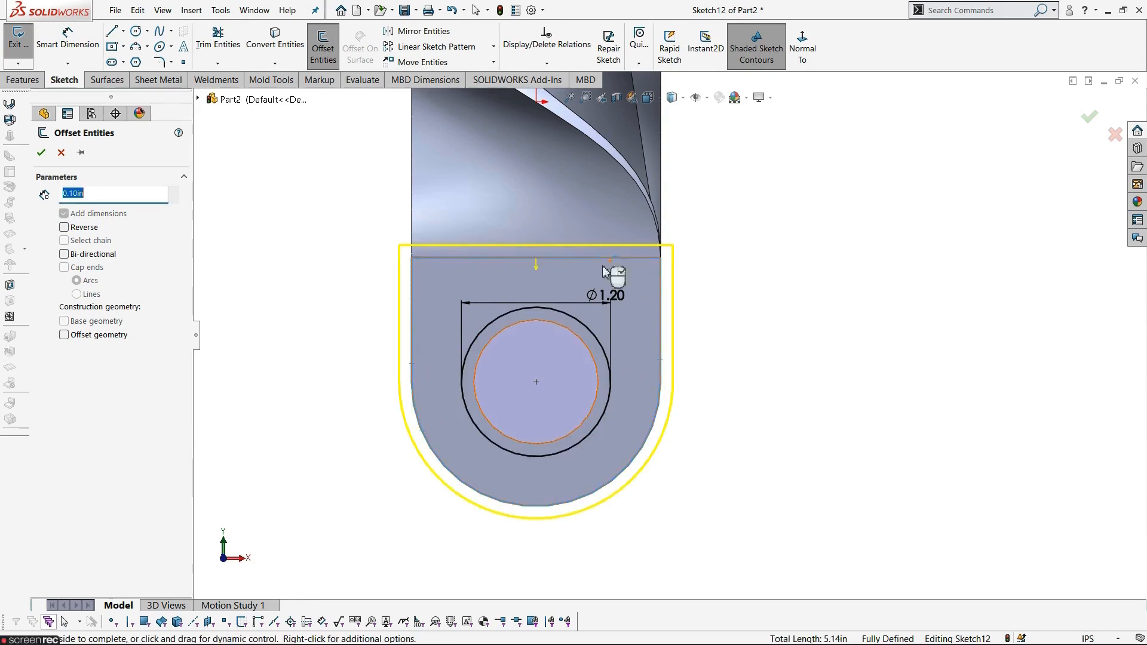
{"action": "left_click", "coordinate": [90, 229]}
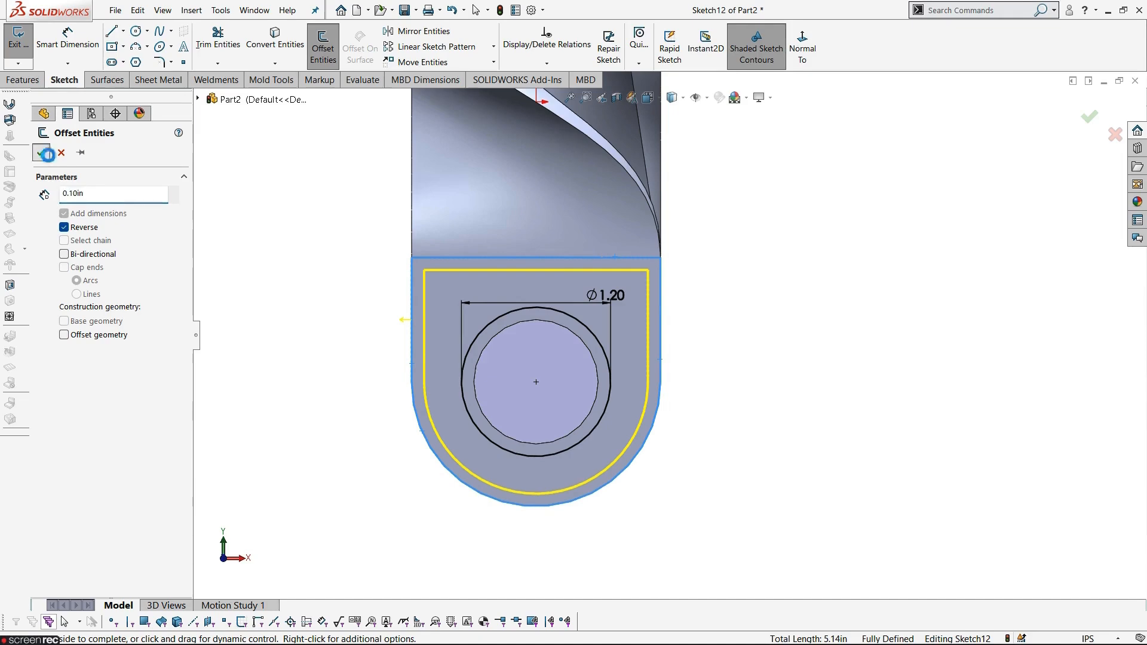
{"action": "left_click", "coordinate": [43, 154]}
Step: Exit the sketch and extrude the profile Up To Next across the gap, merging the result with both lower arms
{"action": "left_click", "coordinate": [21, 47]}
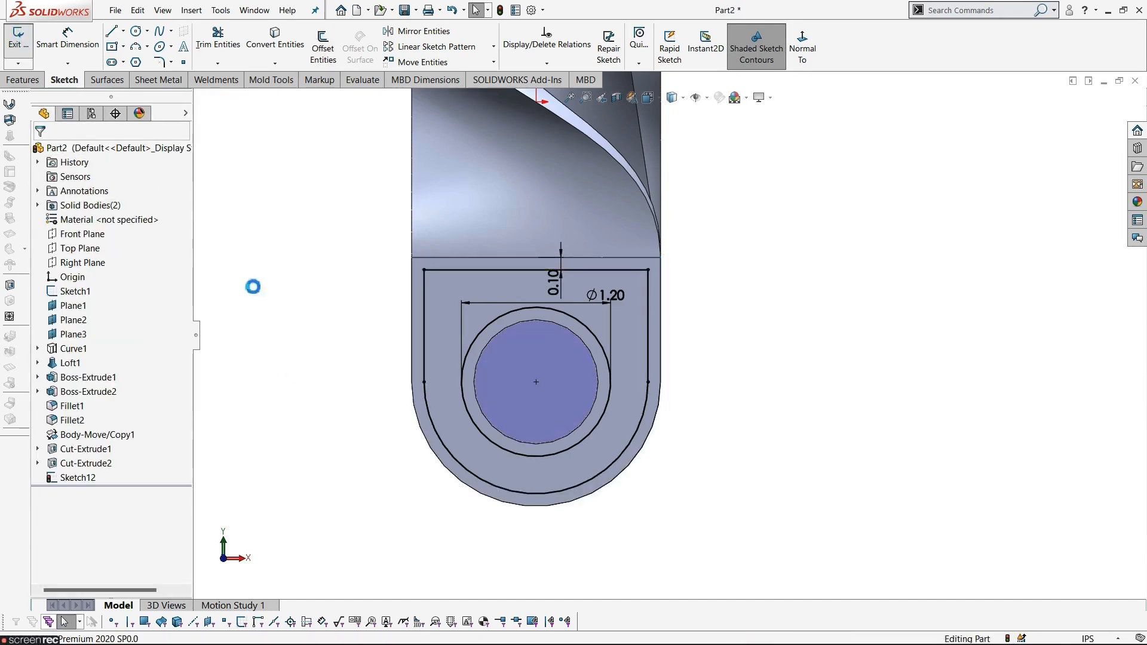
{"action": "mouse_move", "coordinate": [314, 361]}
{"action": "middle_mouse_down"}
{"action": "mouse_move", "coordinate": [395, 421]}
{"action": "mouse_move", "coordinate": [430, 418]}
{"action": "middle_mouse_up"}
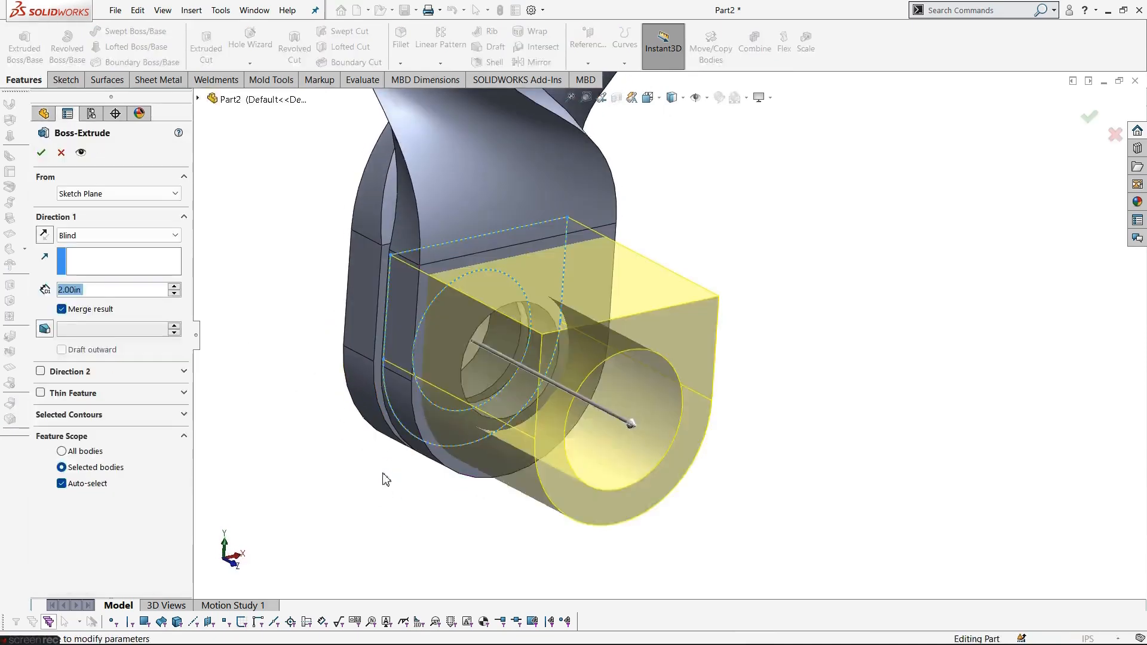
{"action": "middle_click_drag", "start_coordinate": [384, 476], "coordinate": [443, 496]}
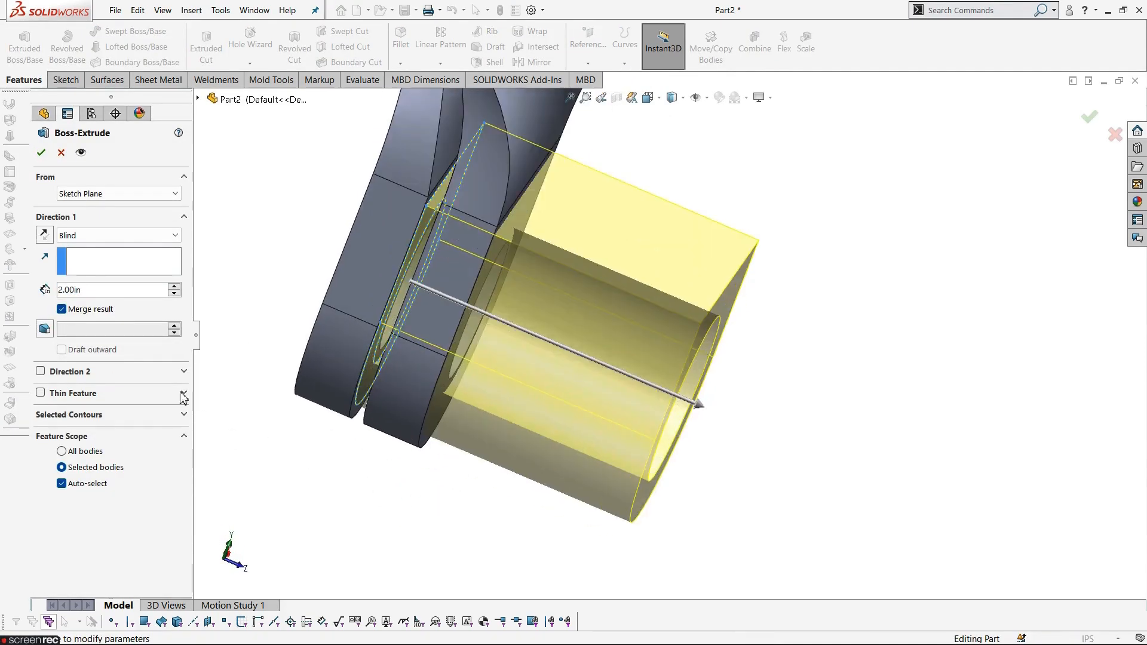
{"action": "left_click", "coordinate": [98, 245]}
{"action": "left_click", "coordinate": [103, 273]}
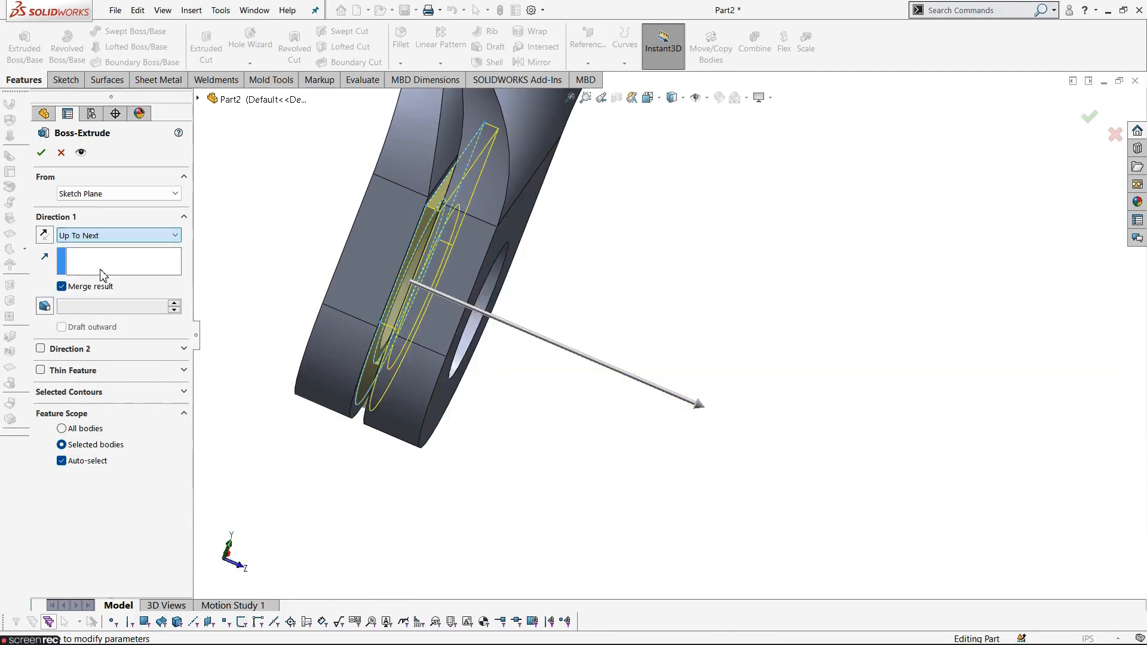
{"action": "middle_click_drag", "start_coordinate": [351, 451], "coordinate": [385, 397]}
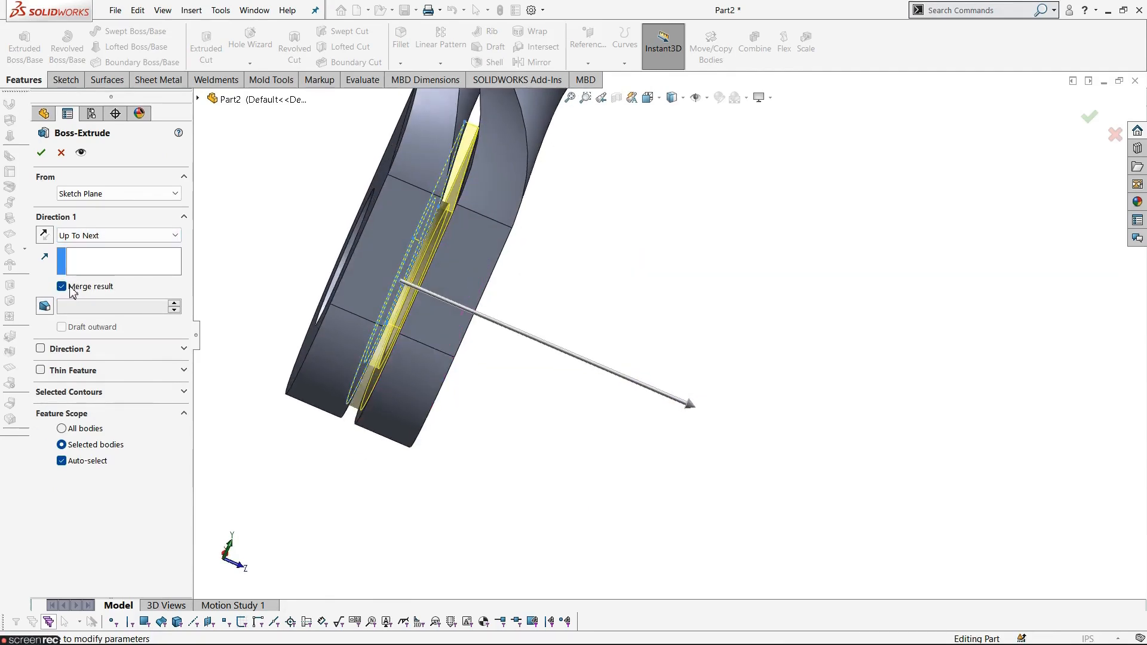
{"action": "left_click", "coordinate": [42, 154]}
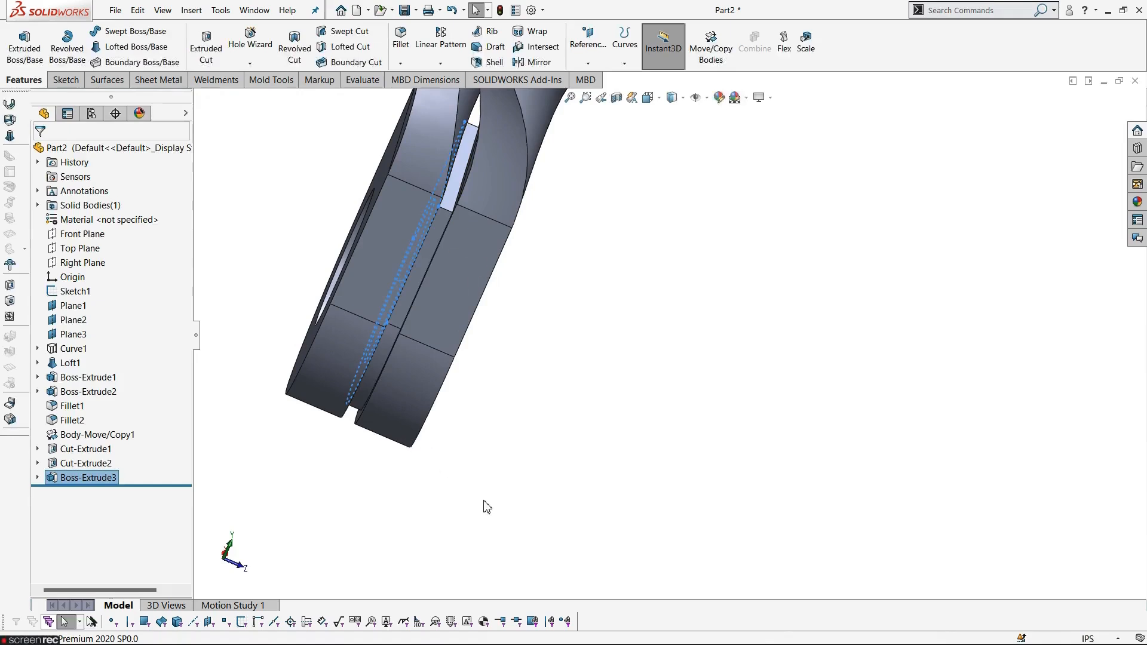
Step: Inspect the finished link from several angles, set a trimetric view and compare it with the reference drawing
{"action": "key", "text": "ctrl+1"}
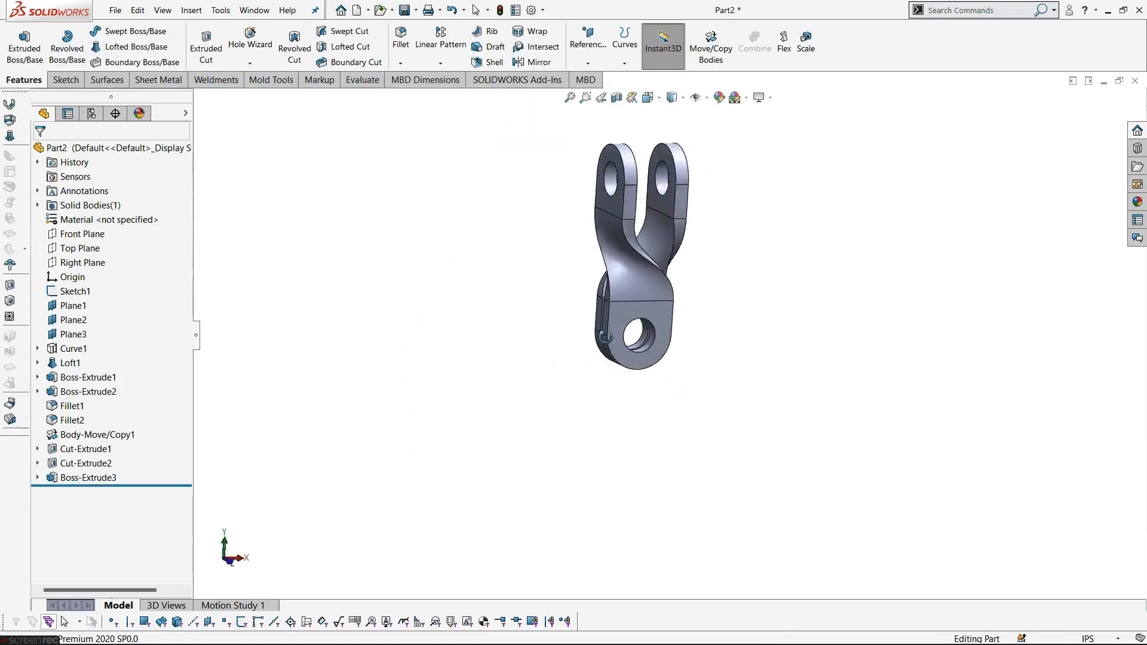
{"action": "middle_click_drag", "start_coordinate": [621, 284], "coordinate": [705, 225]}
{"action": "left_click", "coordinate": [660, 98]}
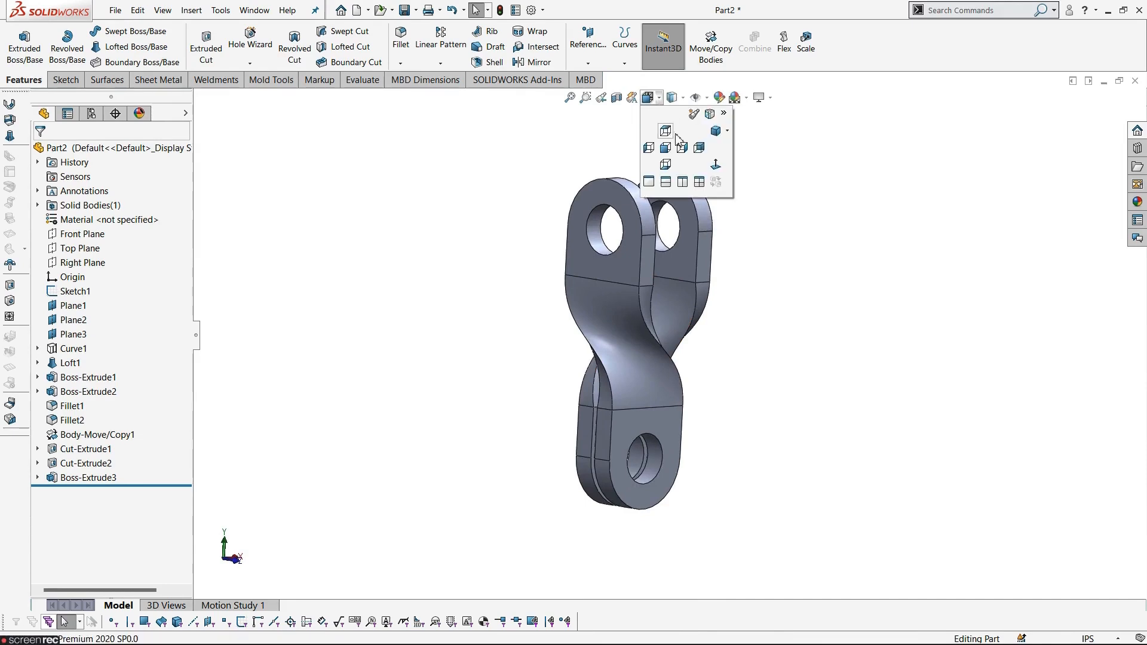
{"action": "left_click", "coordinate": [716, 131]}
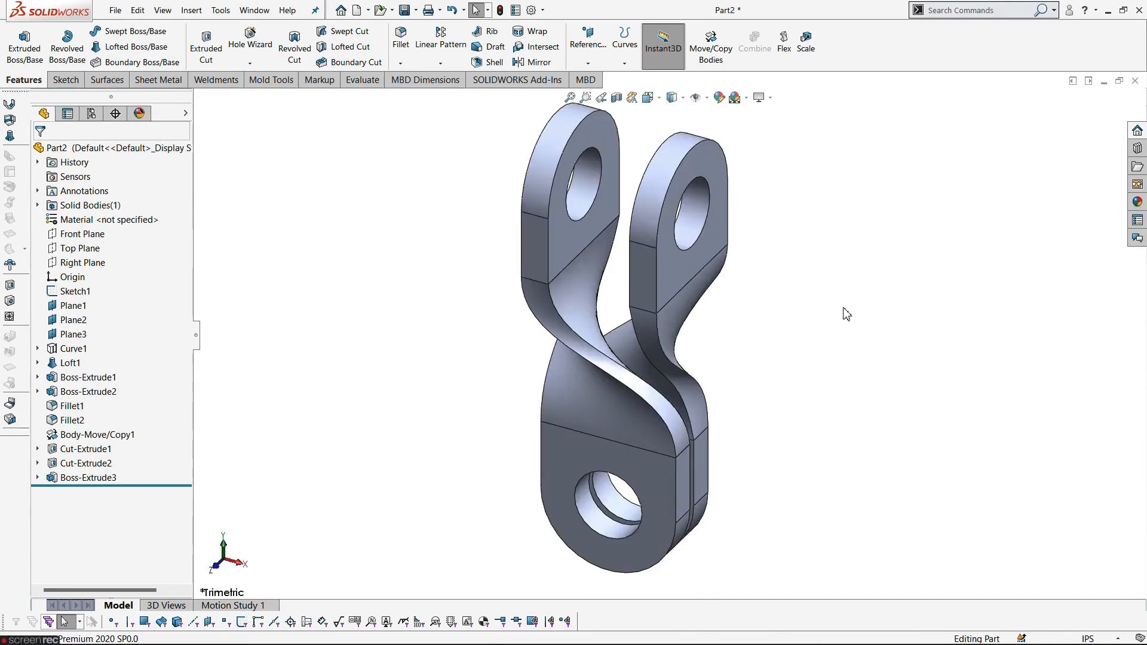
{"action": "key", "text": "alt+Tab"}
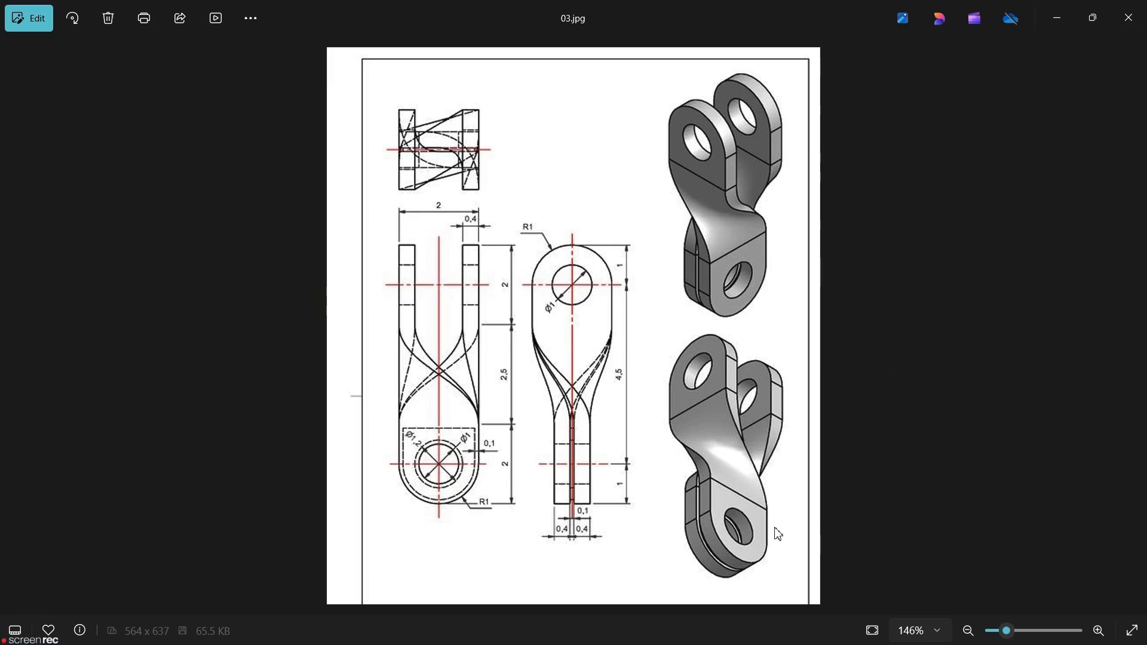
{"action": "key", "text": "alt+Tab"}
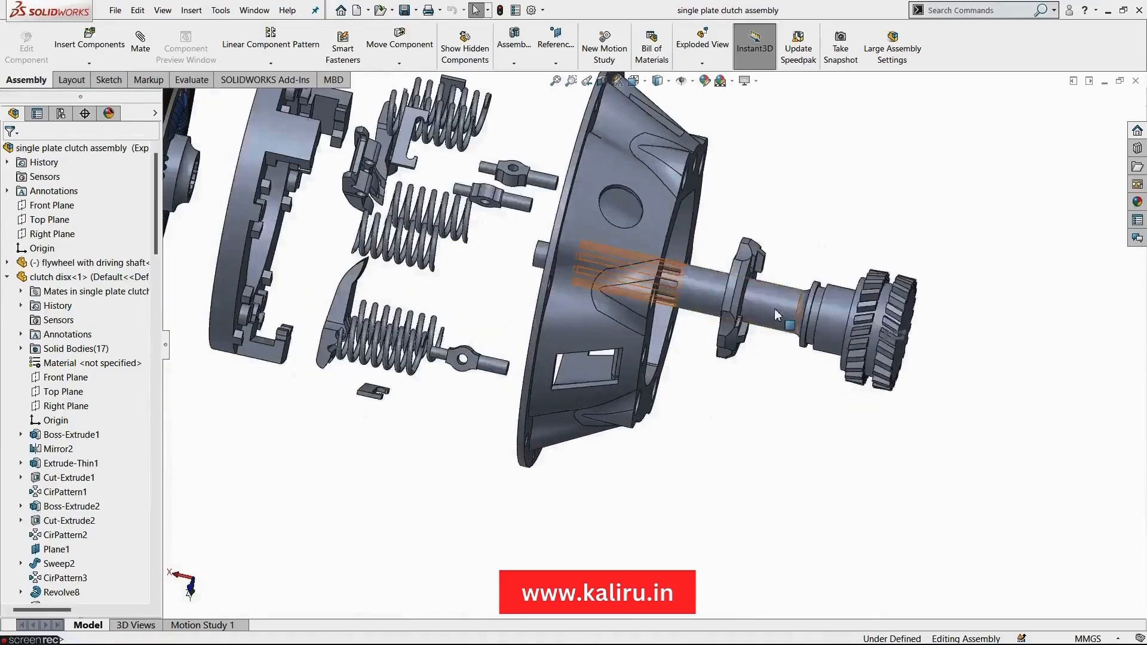
Step: Examine the exploded single plate clutch assembly, its cover part opened separately, and the wheel chair model from different angles
{"action": "left_click", "coordinate": [808, 285]}
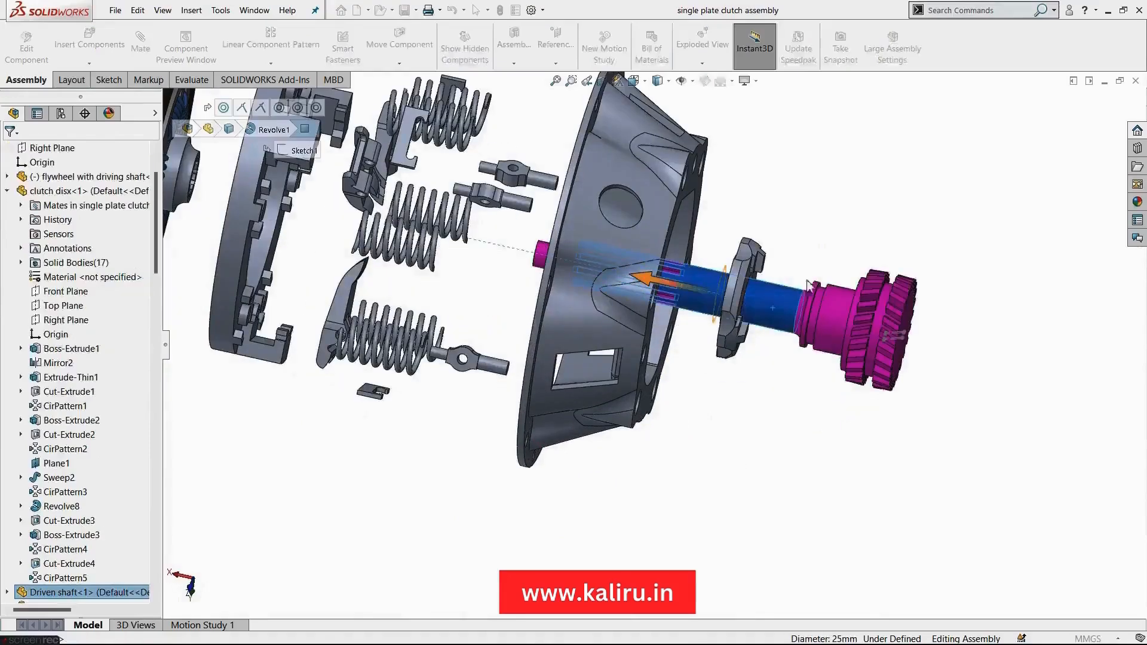
{"action": "left_click", "coordinate": [897, 270]}
{"action": "middle_click_drag", "start_coordinate": [883, 283], "coordinate": [768, 197]}
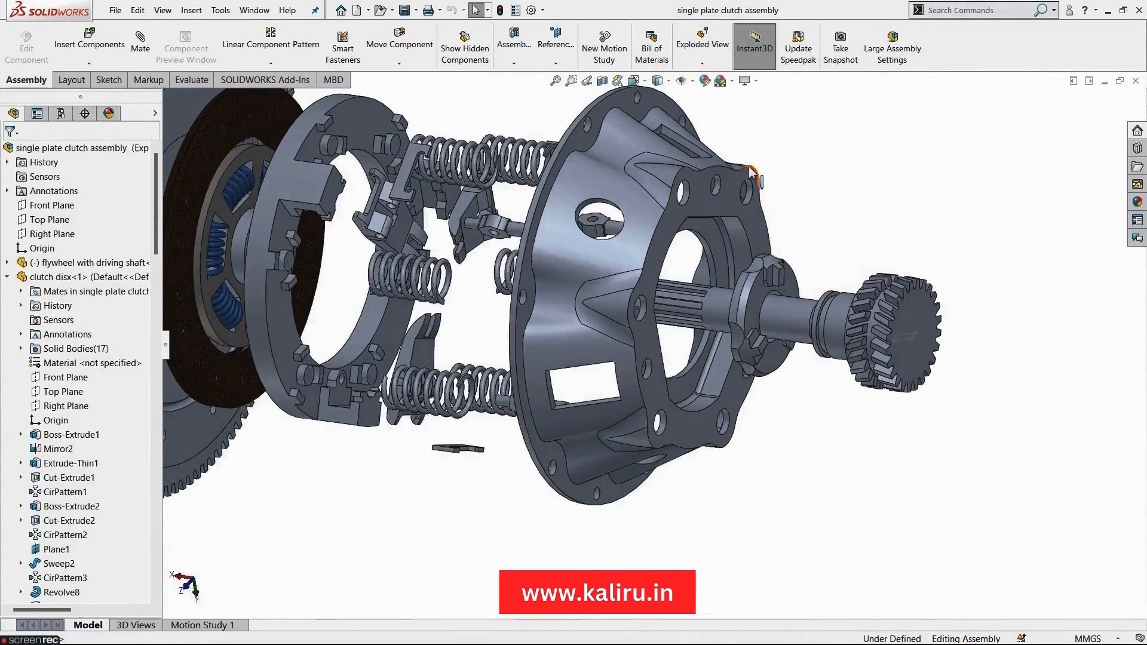
{"action": "left_click", "coordinate": [757, 178]}
{"action": "left_click", "coordinate": [801, 102]}
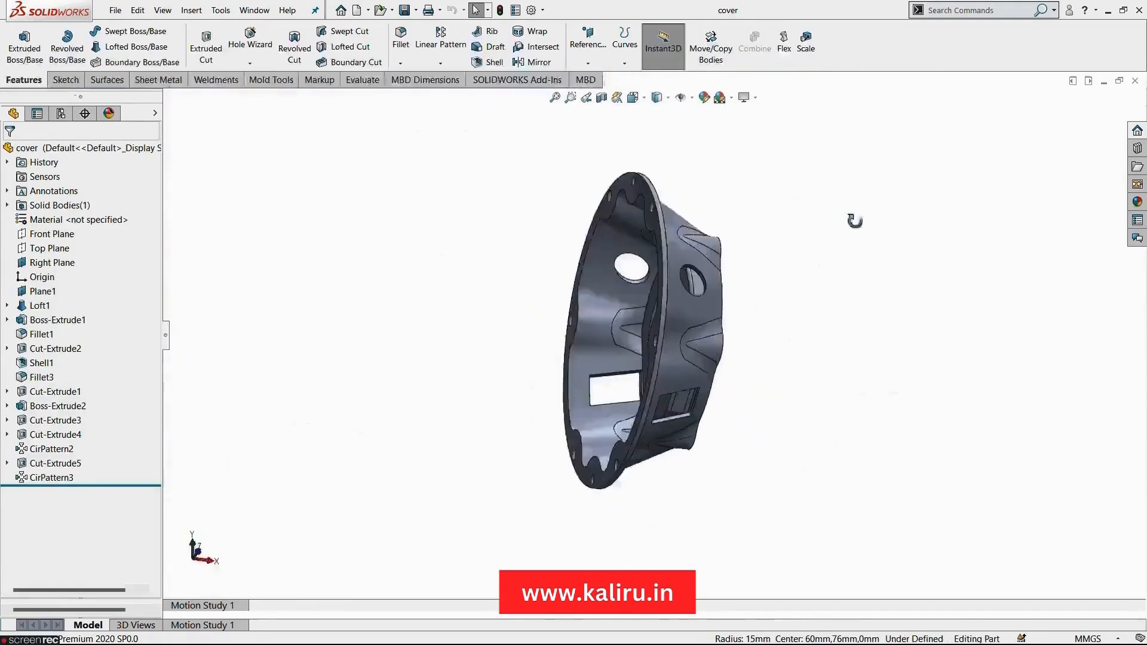
{"action": "middle_click_drag", "start_coordinate": [854, 221], "coordinate": [699, 359]}
{"action": "left_click", "coordinate": [1135, 80]}
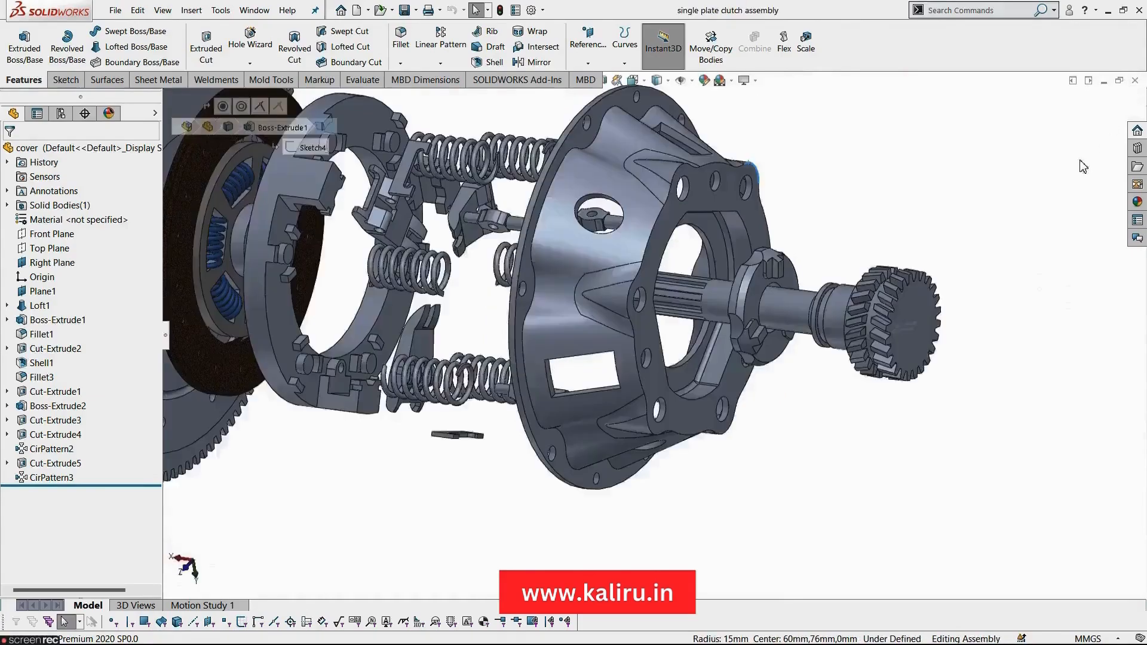
{"action": "middle_click_drag", "start_coordinate": [374, 239], "coordinate": [714, 361]}
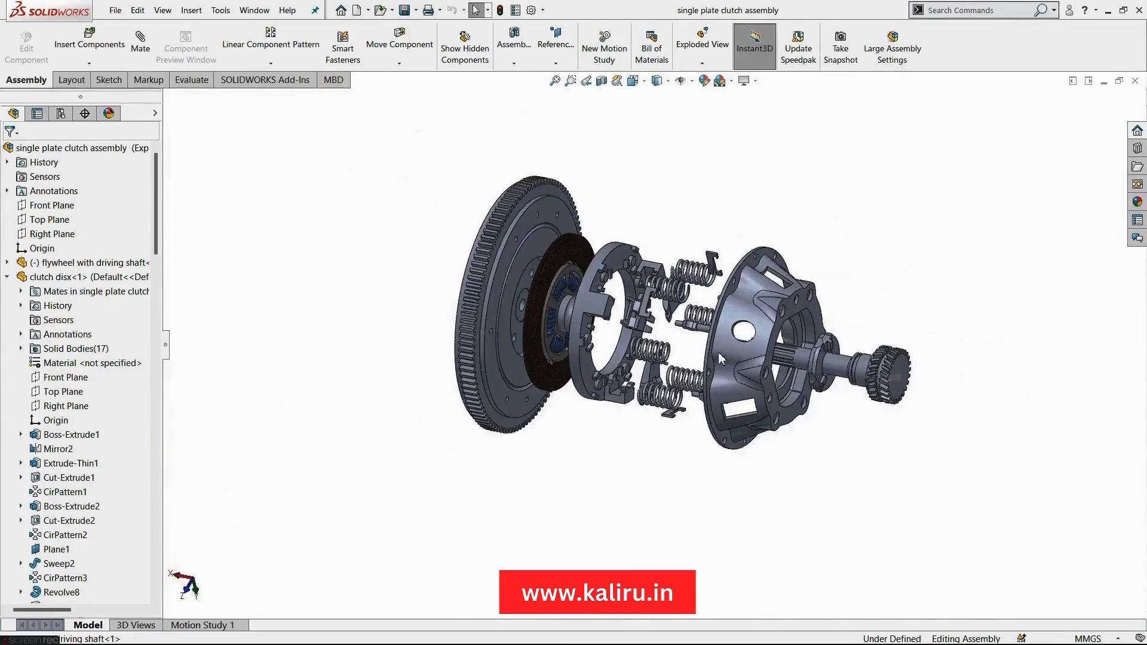
{"action": "scroll", "coordinate": [718, 352], "scroll_direction": "down", "scroll_amount": 3}
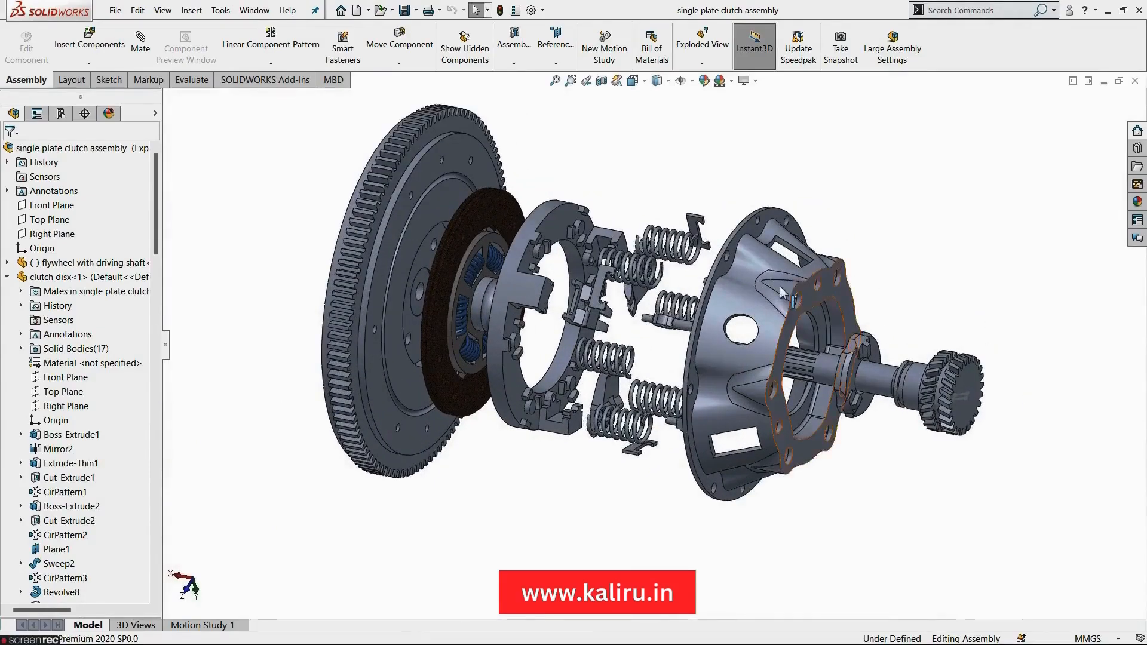
{"action": "scroll", "coordinate": [777, 233], "scroll_direction": "up", "scroll_amount": 2}
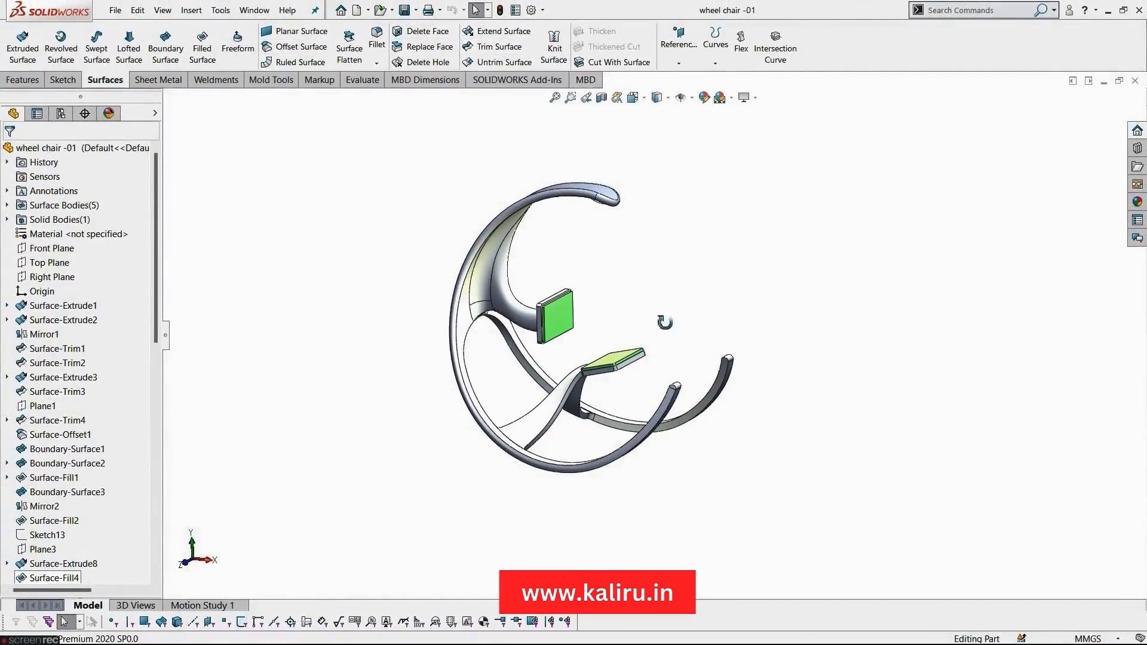
{"action": "middle_click_drag", "start_coordinate": [665, 323], "coordinate": [601, 320]}
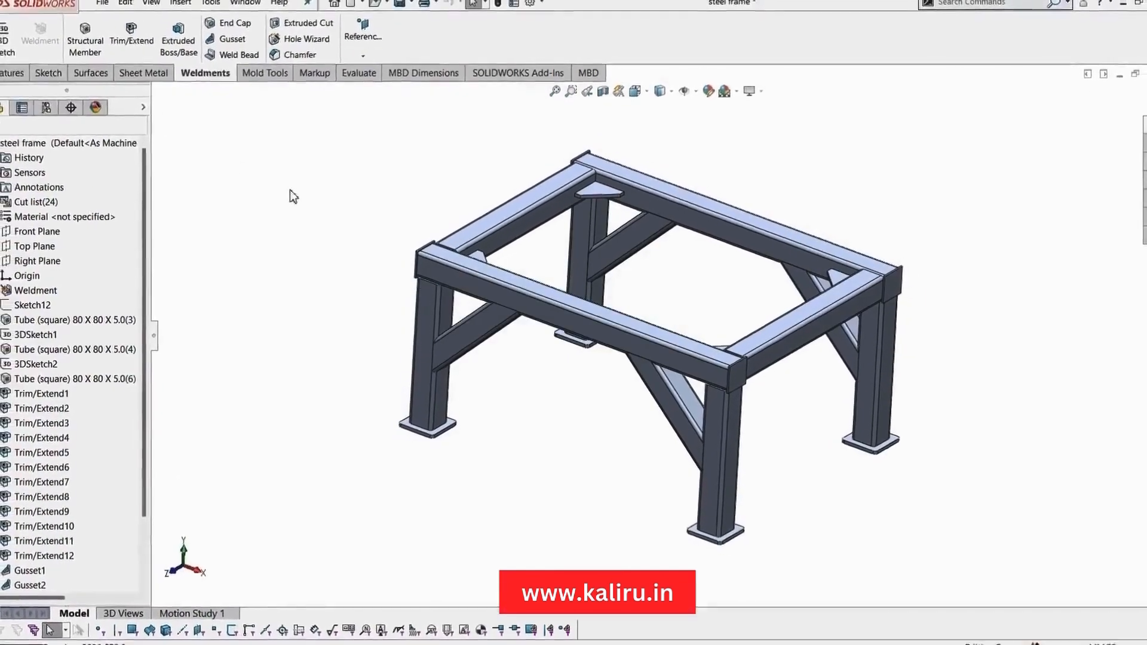
{"action": "left_click", "coordinate": [48, 72]}
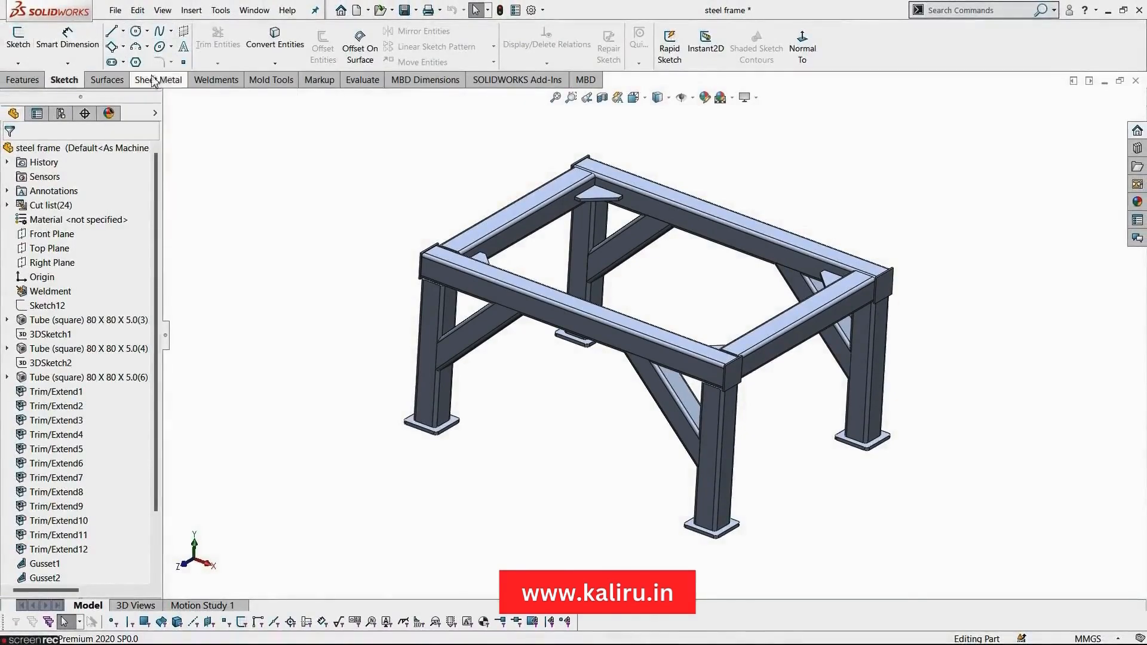
{"action": "left_click", "coordinate": [204, 81]}
{"action": "left_click", "coordinate": [98, 54]}
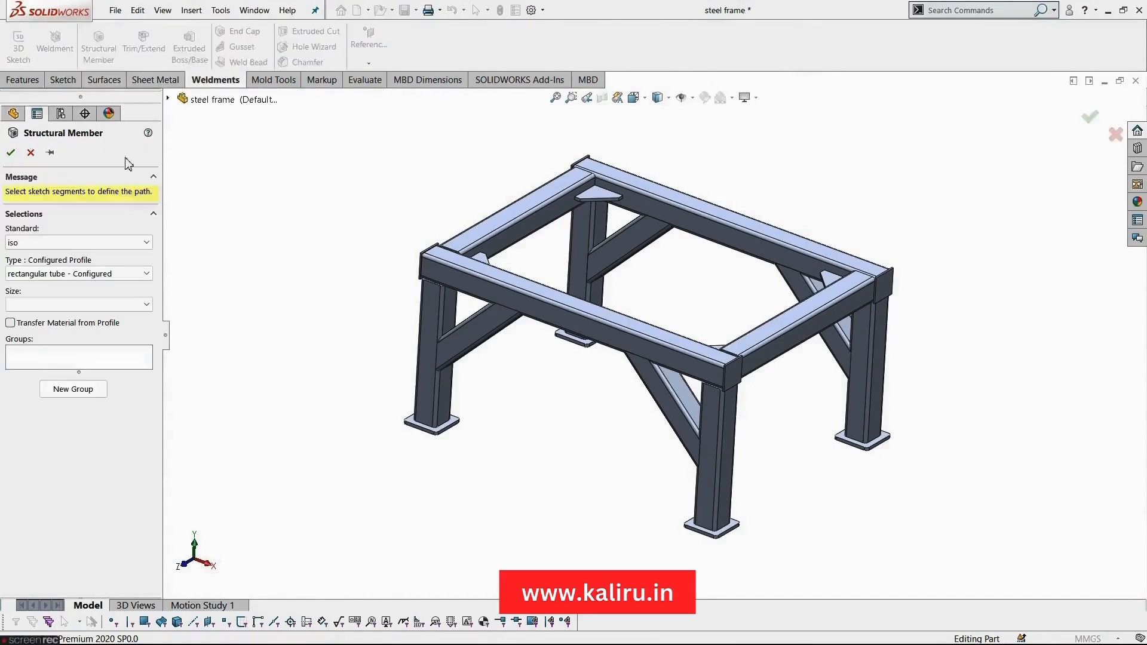
{"action": "left_click", "coordinate": [106, 243]}
{"action": "left_click", "coordinate": [106, 266]}
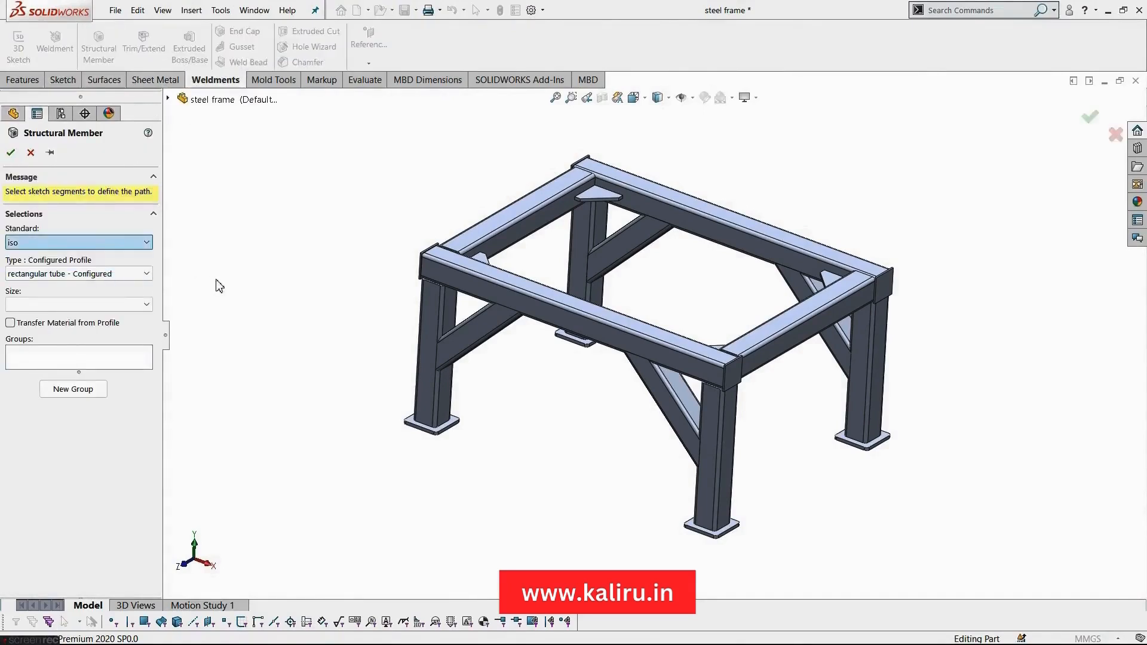
{"action": "left_click", "coordinate": [142, 274]}
{"action": "left_click", "coordinate": [271, 271]}
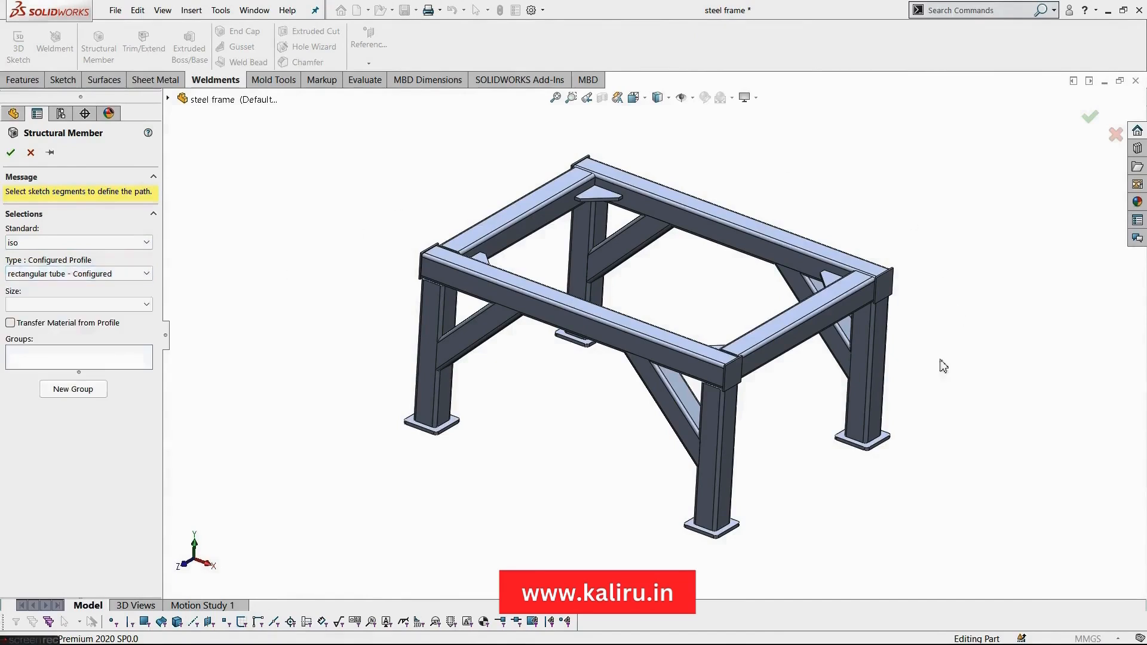
{"action": "left_click", "coordinate": [32, 152]}
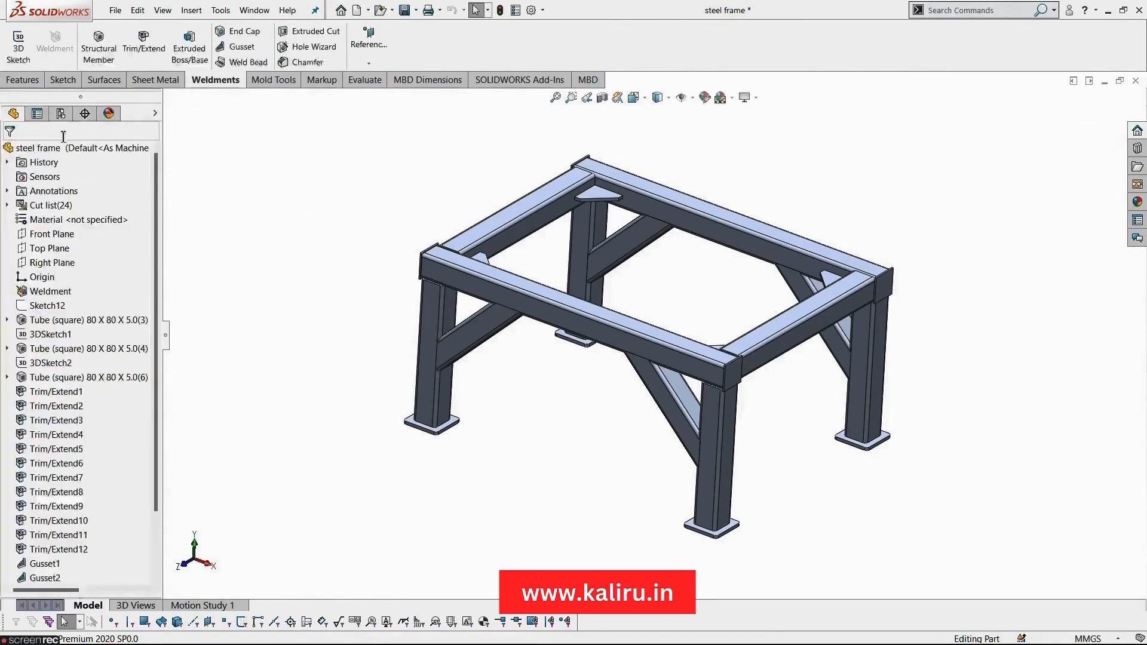
Step: Start the Trim/Extend command on the steel frame
{"action": "left_click", "coordinate": [143, 48]}
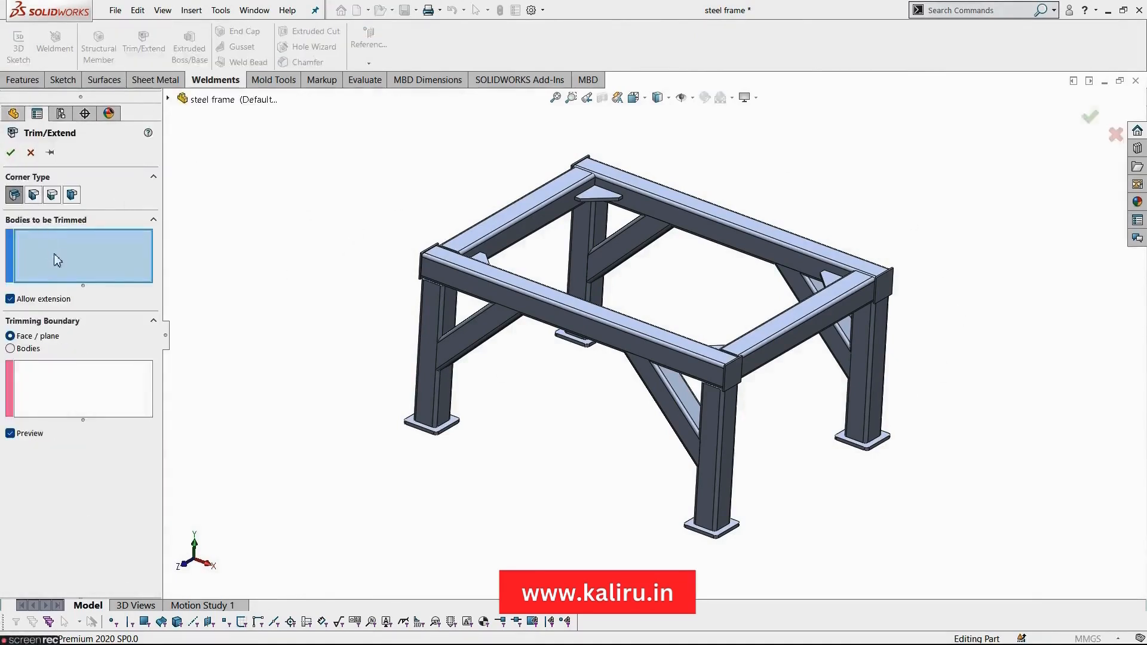